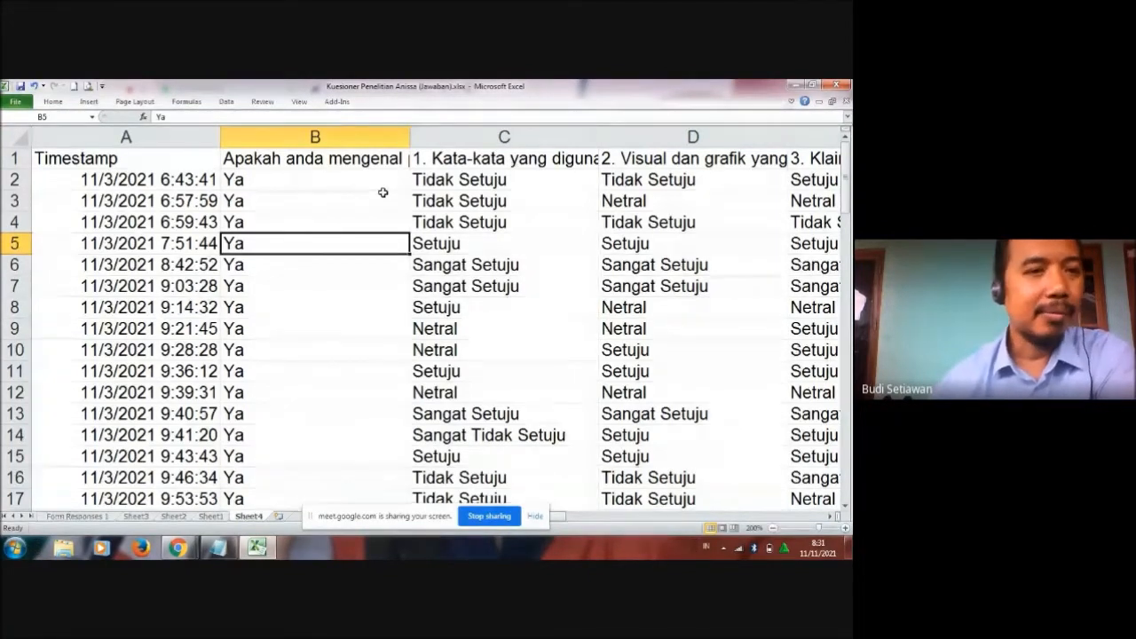
- Examine the first response's timestamp and screening answer, and the first three numbered question headers in row 1
{"action": "left_click", "coordinate": [197, 181]}
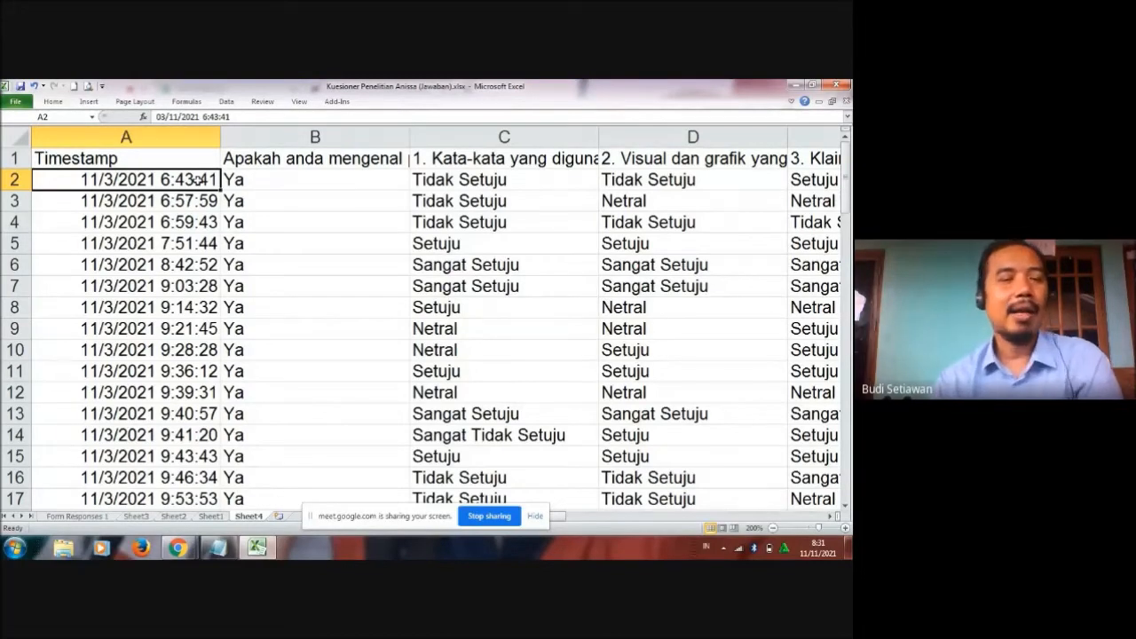
{"action": "left_click", "coordinate": [290, 180]}
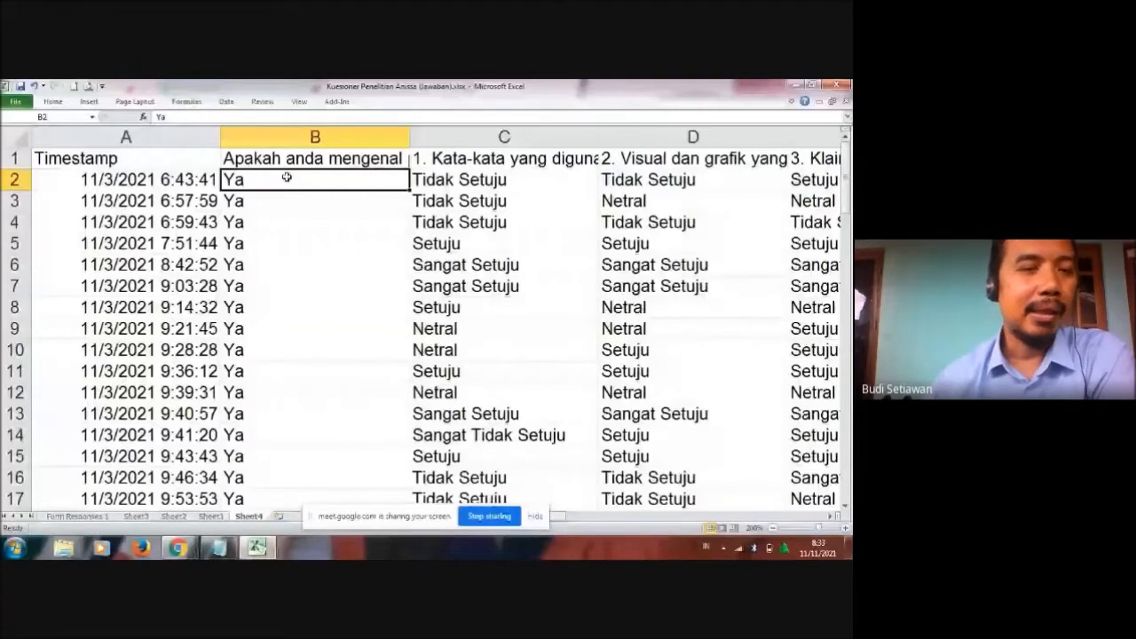
{"action": "key", "text": "Right"}
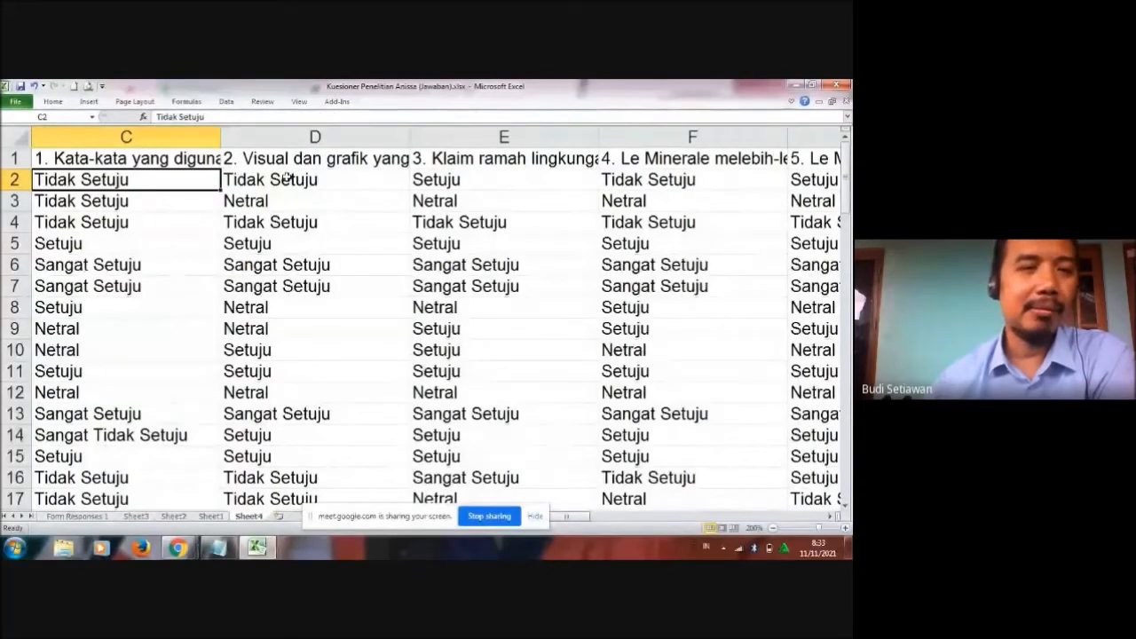
{"action": "key", "text": "Up"}
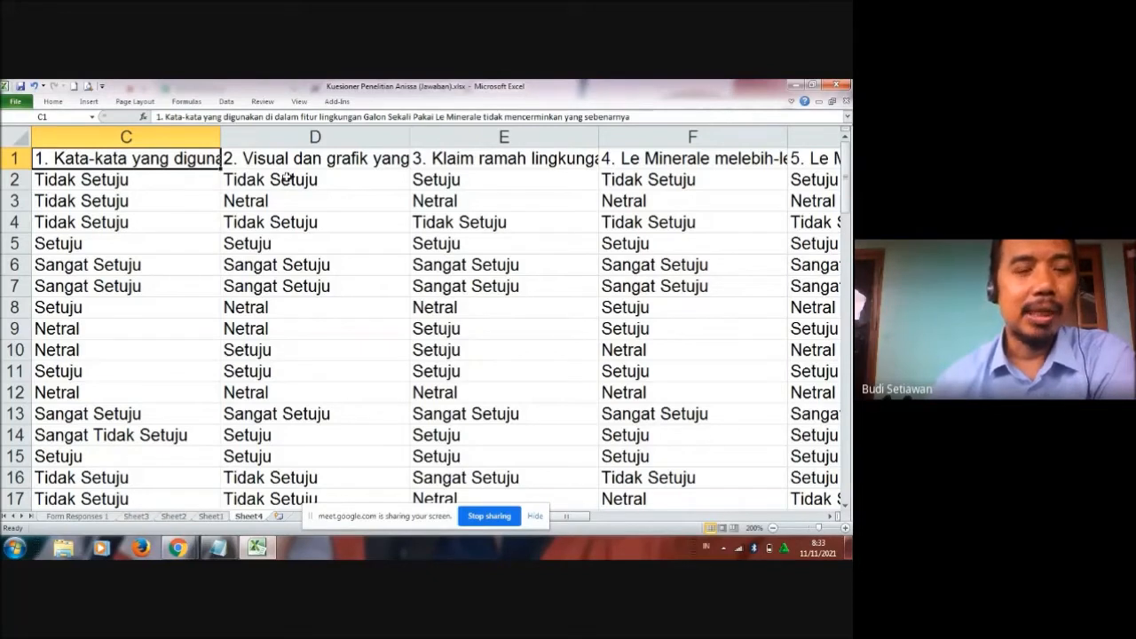
{"action": "key", "text": "shift+Right"}
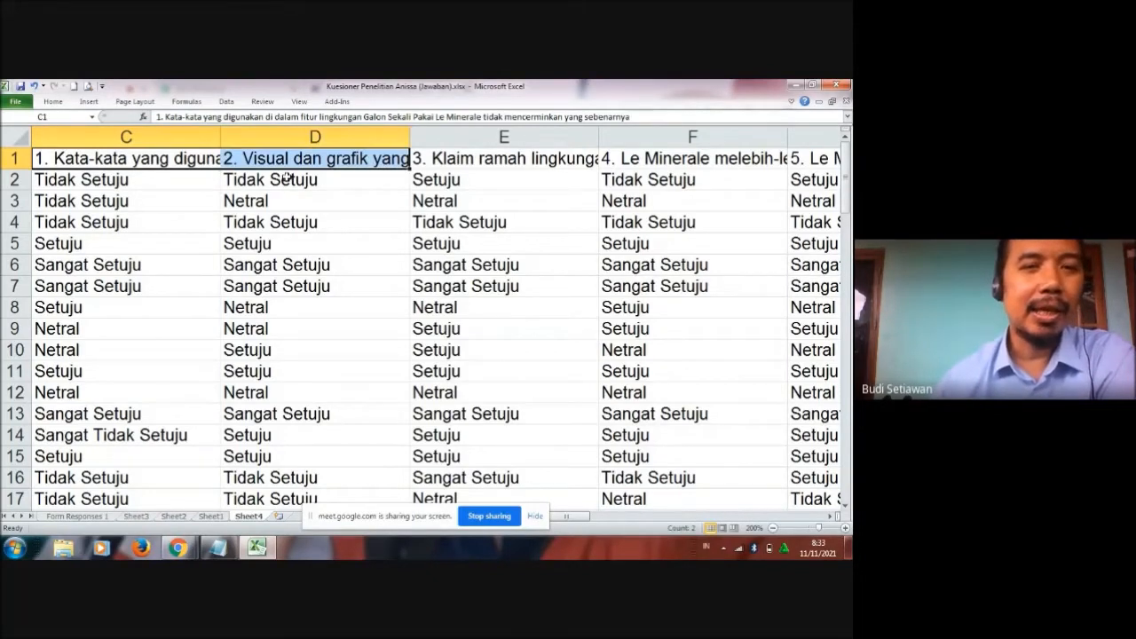
{"action": "key", "text": "shift+Right"}
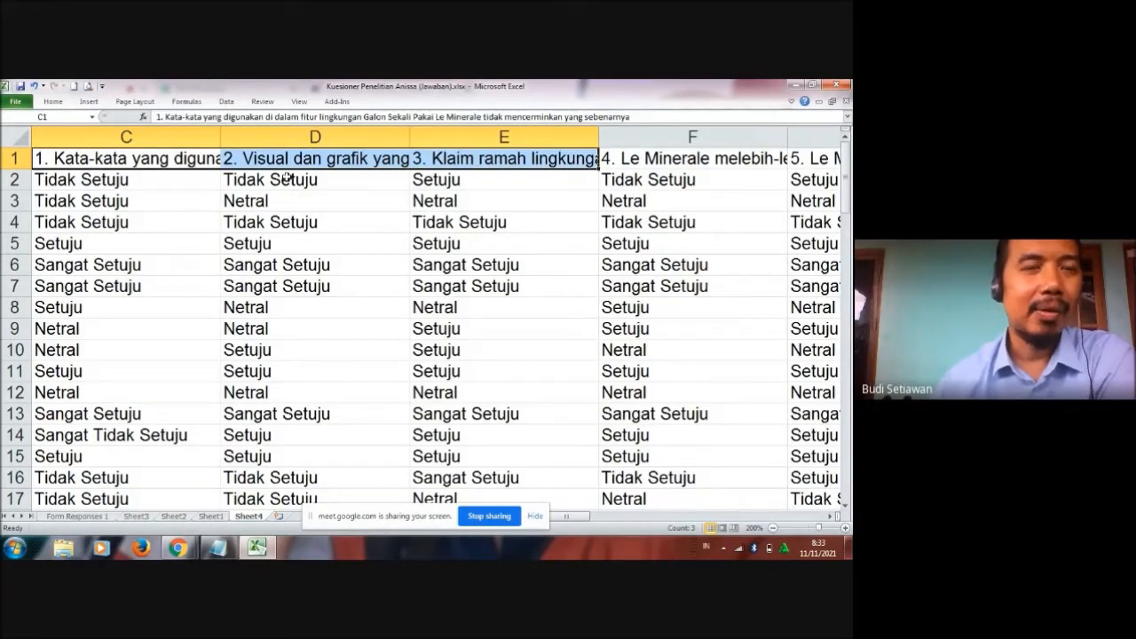
{"action": "key", "text": "Left"}
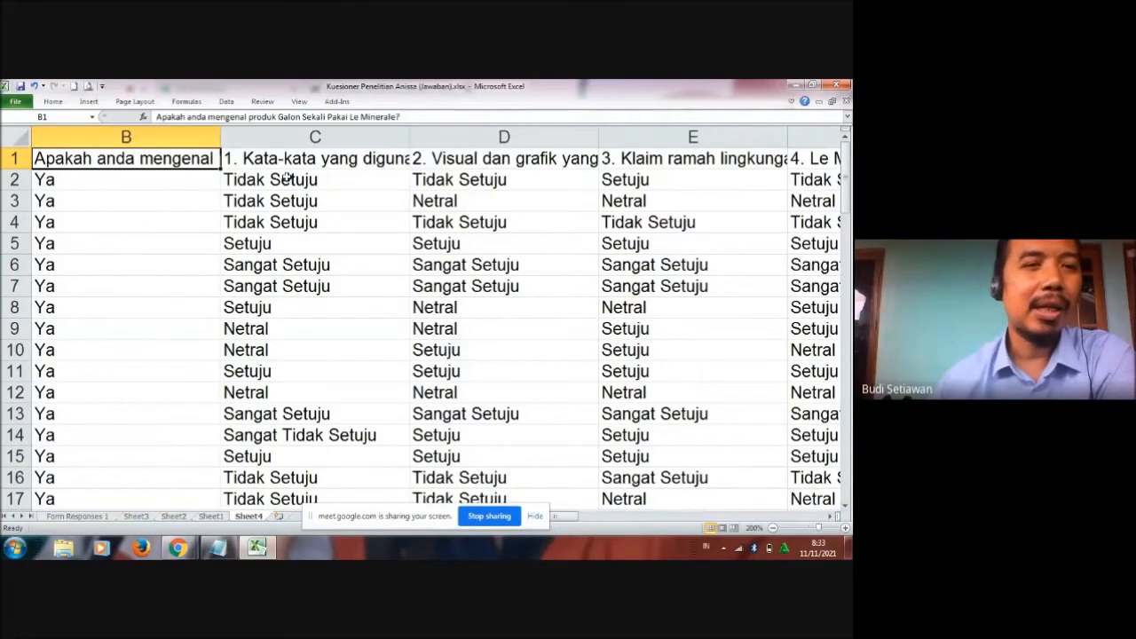
{"action": "key", "text": "Right"}
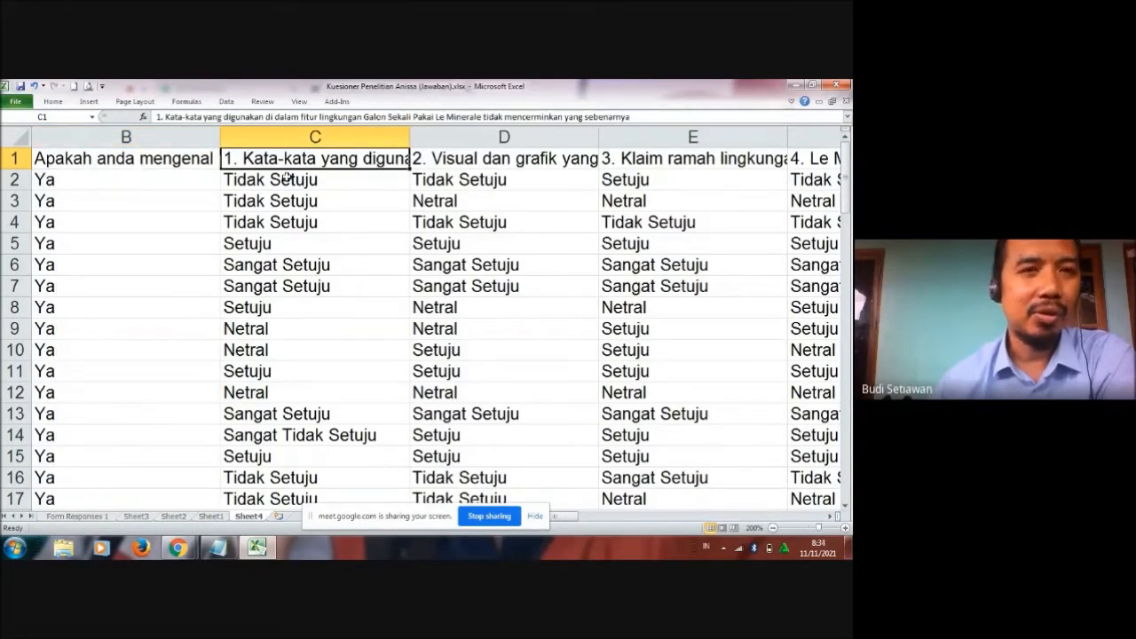
{"action": "key", "text": "Right"}
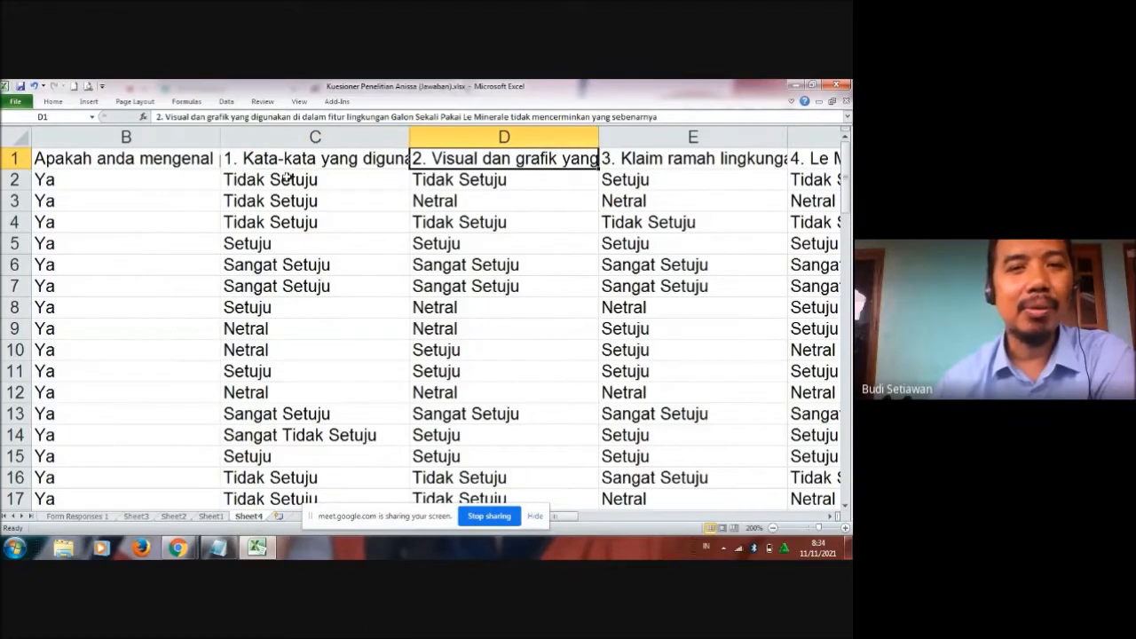
{"action": "key", "text": "Right"}
{"action": "key", "text": "Left"}
{"action": "key", "text": "Left"}
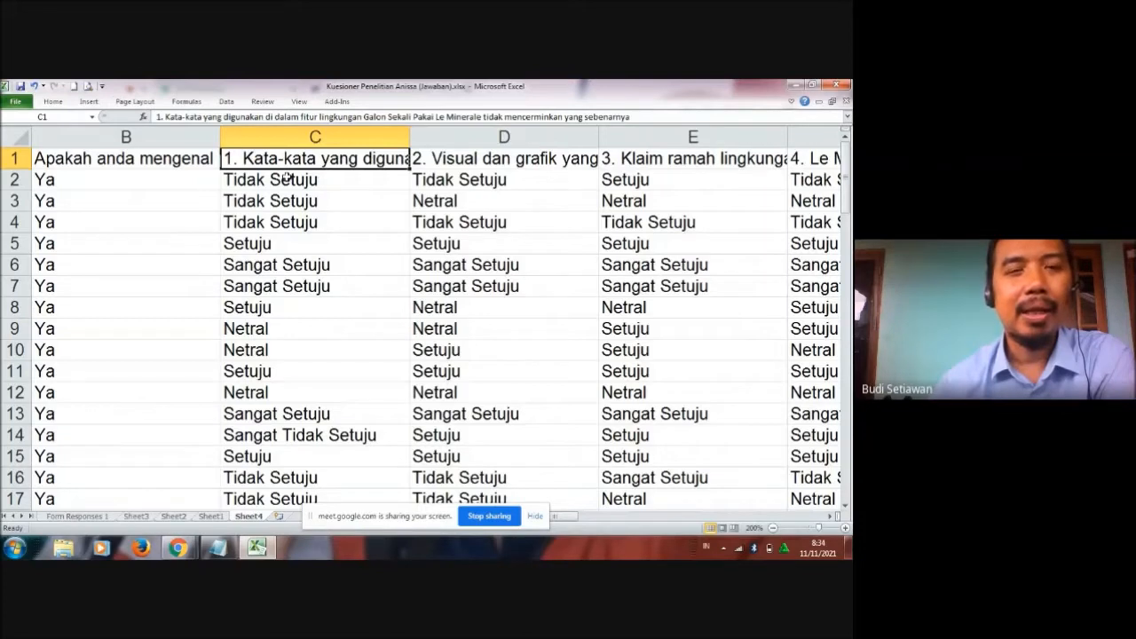
{"action": "key", "text": "Right"}
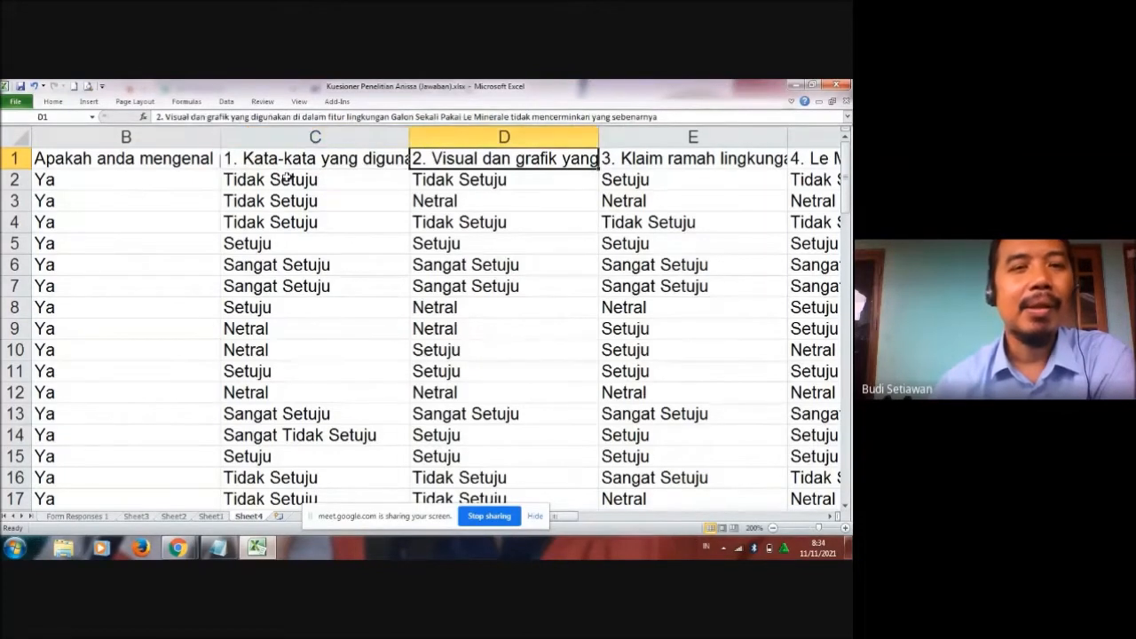
{"action": "key", "text": "Left"}
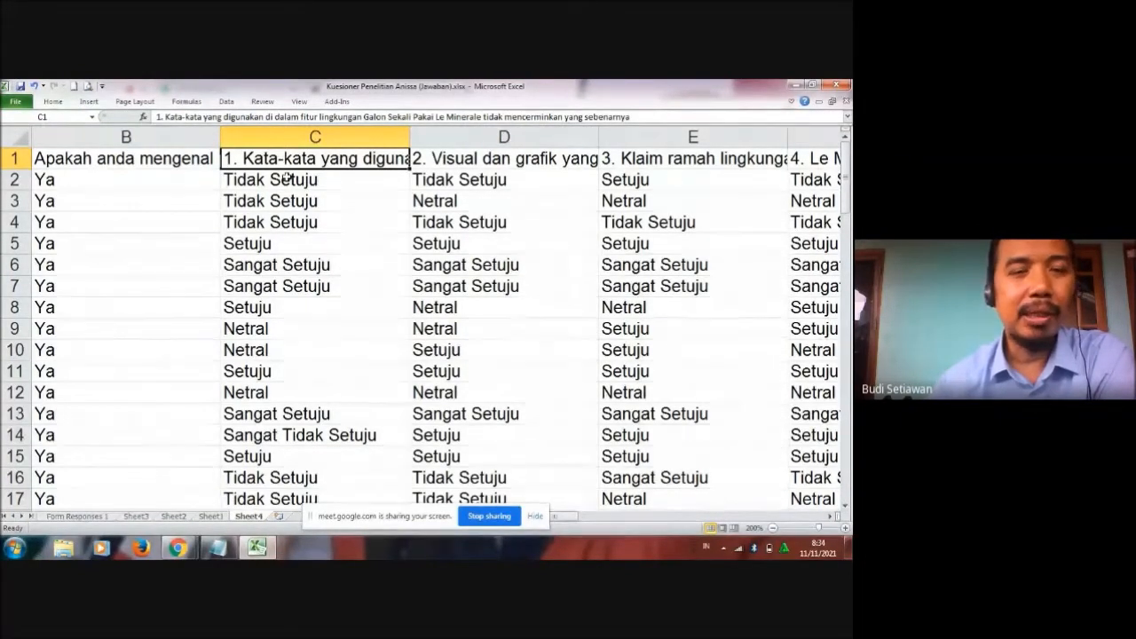
- Review the question 1 answers of the first six respondents in cells C2 to C7
{"action": "left_click", "coordinate": [286, 177]}
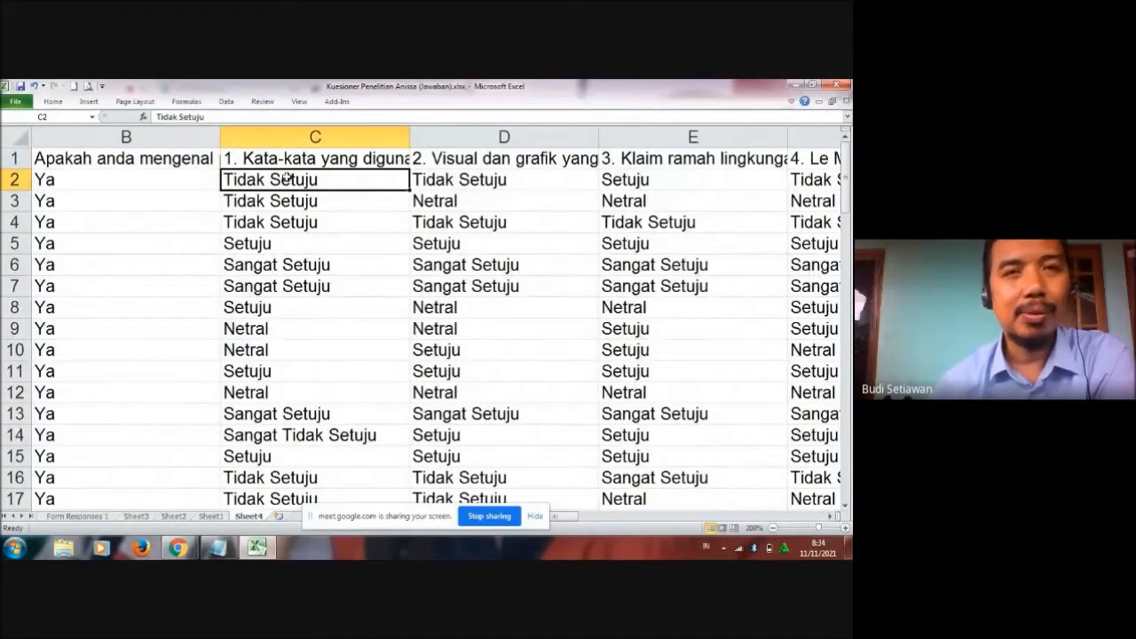
{"action": "key", "text": "Down"}
{"action": "key", "text": "Up"}
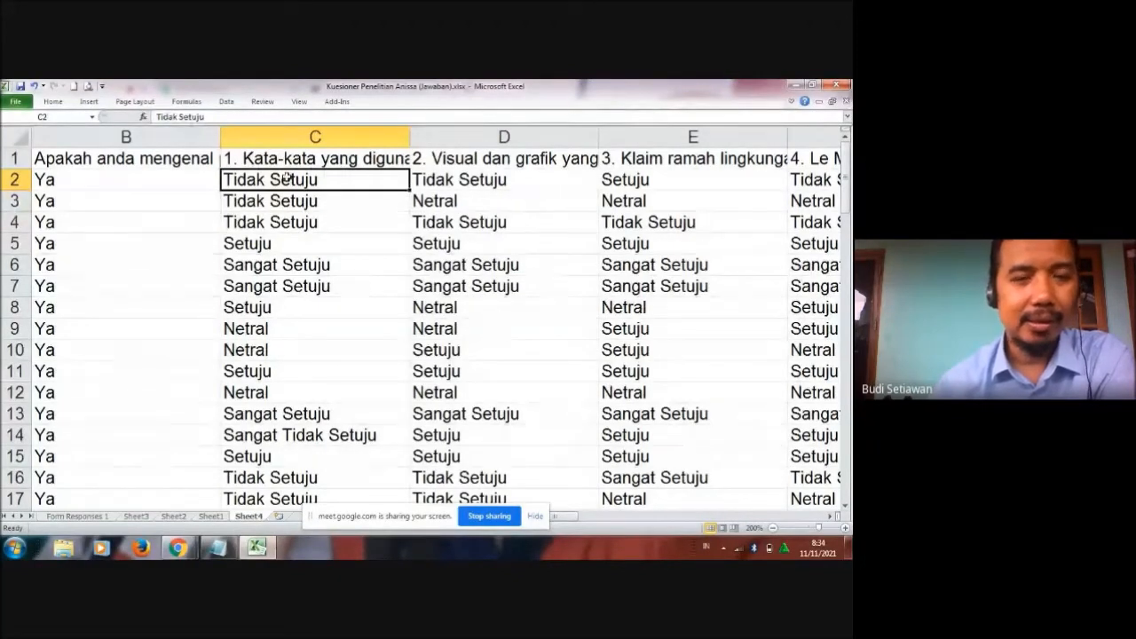
{"action": "key", "text": "shift+Down"}
{"action": "key", "text": "shift+Down"}
{"action": "key", "text": "shift+Down"}
{"action": "key", "text": "shift+Down"}
{"action": "key", "text": "shift+Down"}
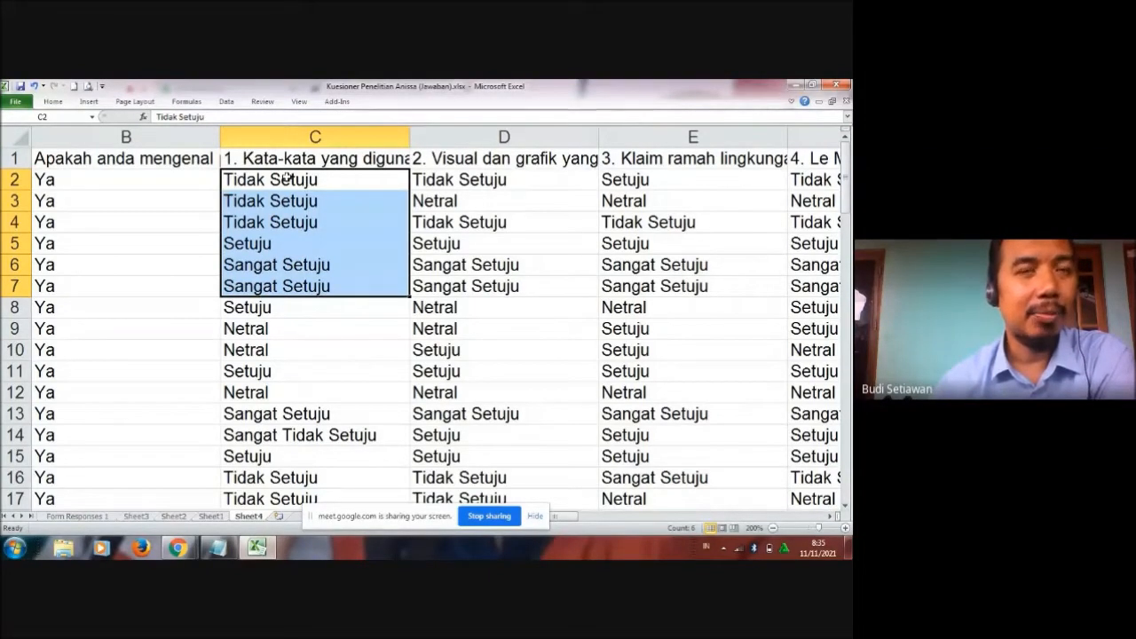
{"action": "key", "text": "Down"}
{"action": "key", "text": "Up"}
{"action": "key", "text": "Down"}
{"action": "key", "text": "Down"}
{"action": "key", "text": "Down"}
{"action": "key", "text": "Down"}
{"action": "key", "text": "Down"}
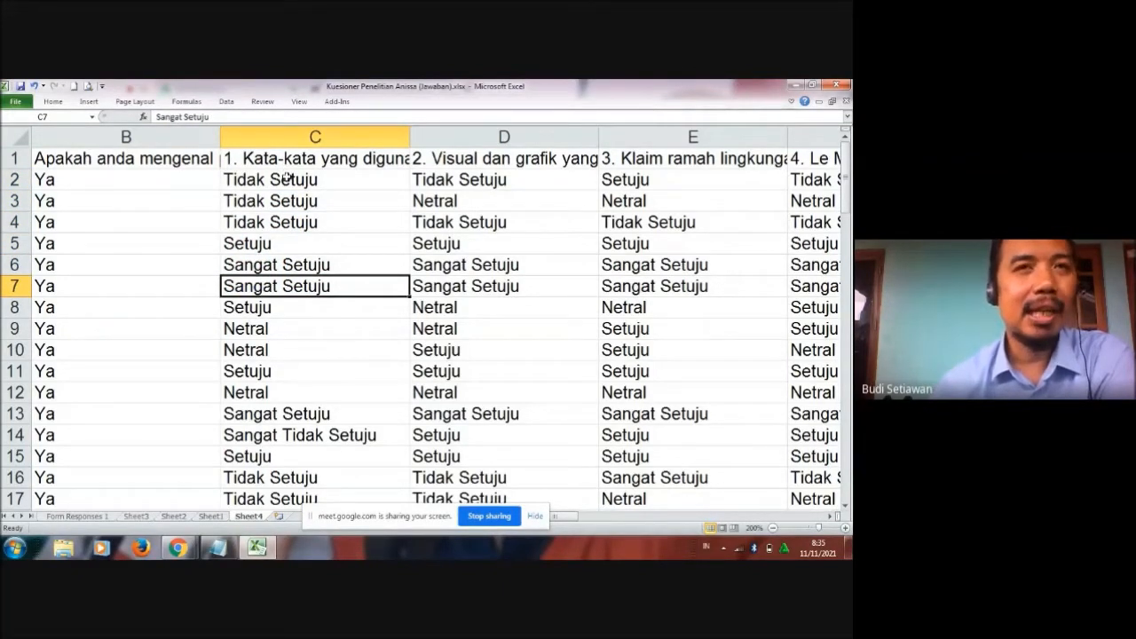
{"action": "key", "text": "Up"}
{"action": "key", "text": "Up"}
{"action": "key", "text": "Up"}
{"action": "key", "text": "Up"}
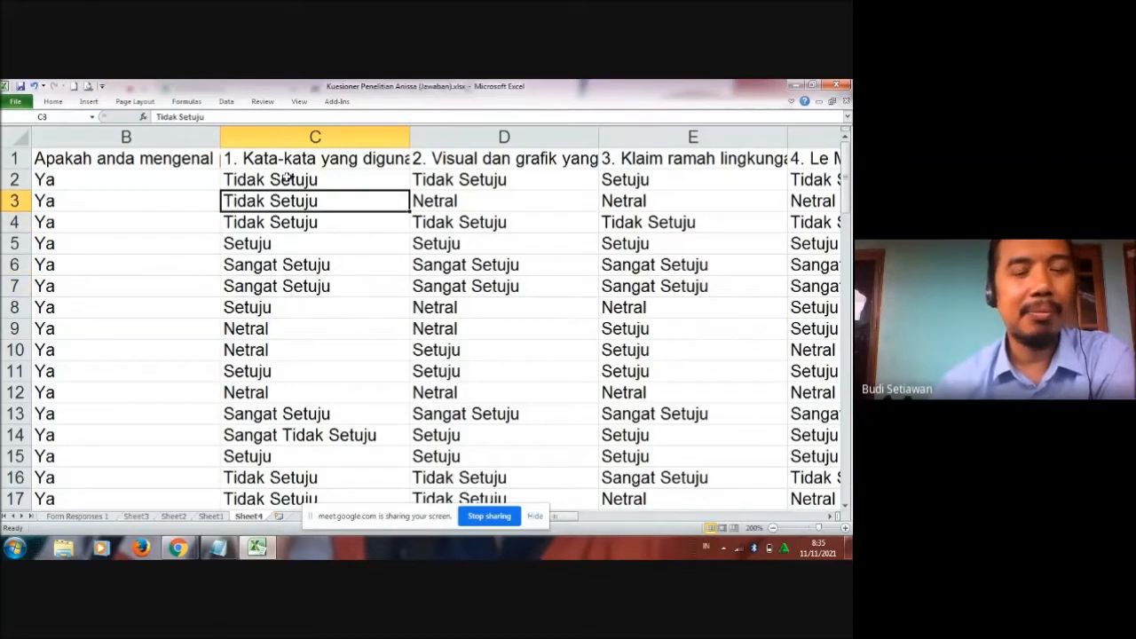
{"action": "key", "text": "Up"}
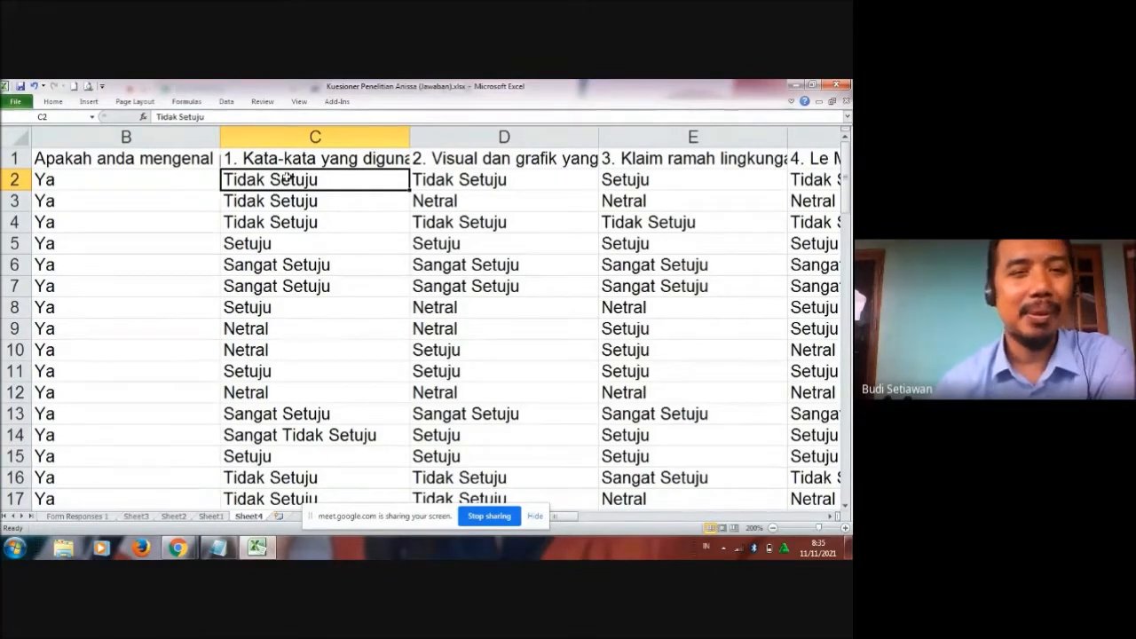
- Go over the question 1 answers in C2:C5 again and compare the first one with question 2's answer in D2
{"action": "key", "text": "shift+Down"}
{"action": "key", "text": "shift+Down"}
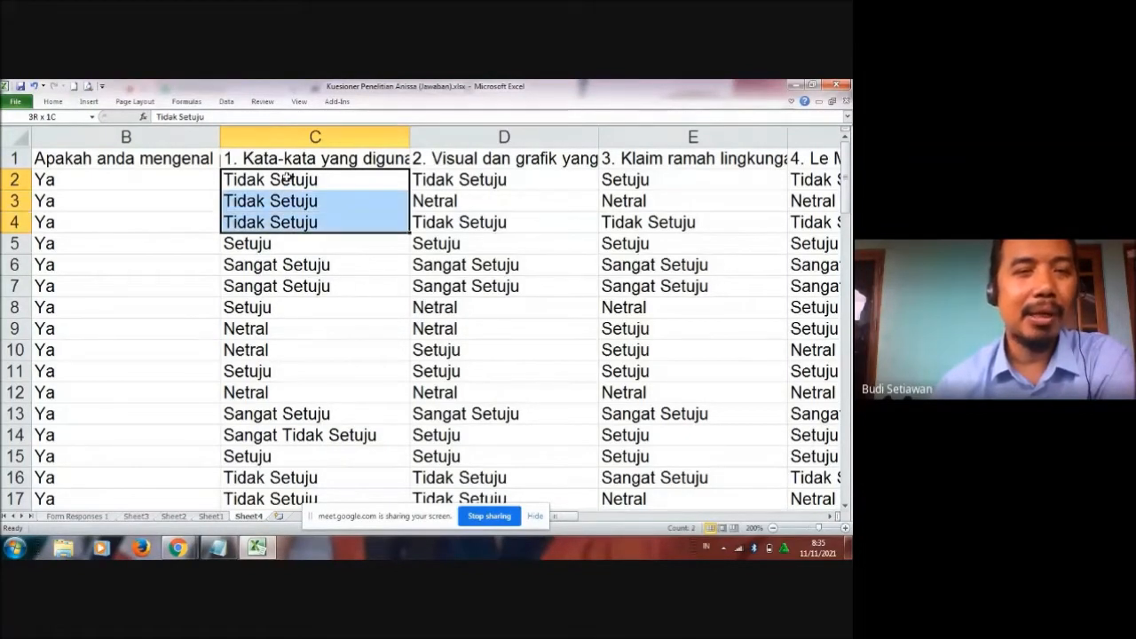
{"action": "key", "text": "Down"}
{"action": "key", "text": "Down"}
{"action": "key", "text": "Down"}
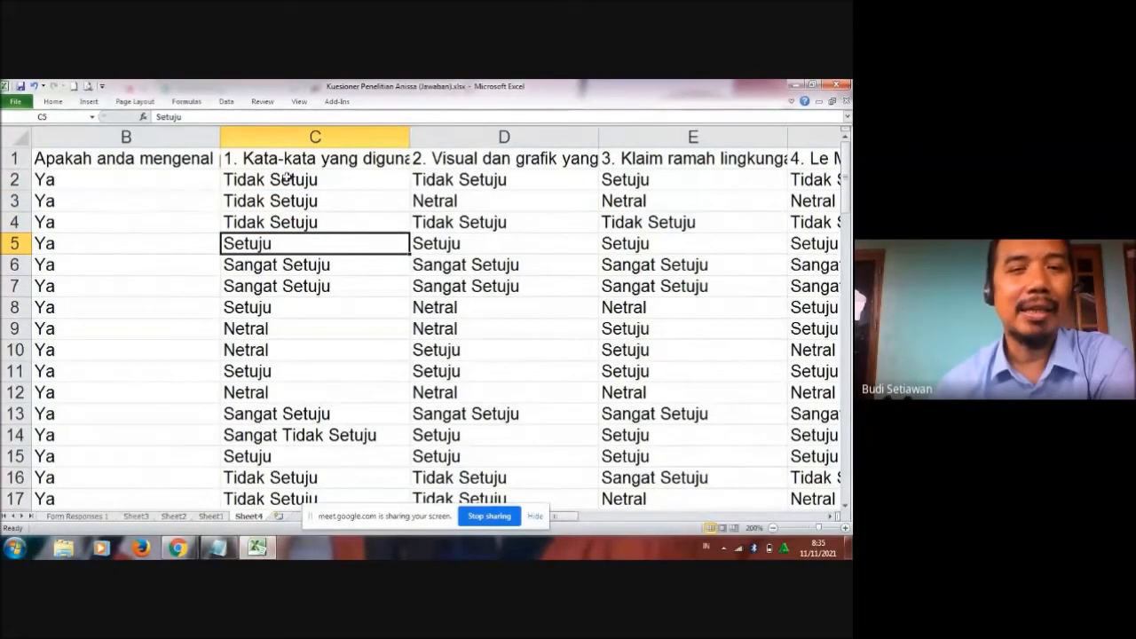
{"action": "key", "text": "Up"}
{"action": "key", "text": "Up"}
{"action": "key", "text": "Up"}
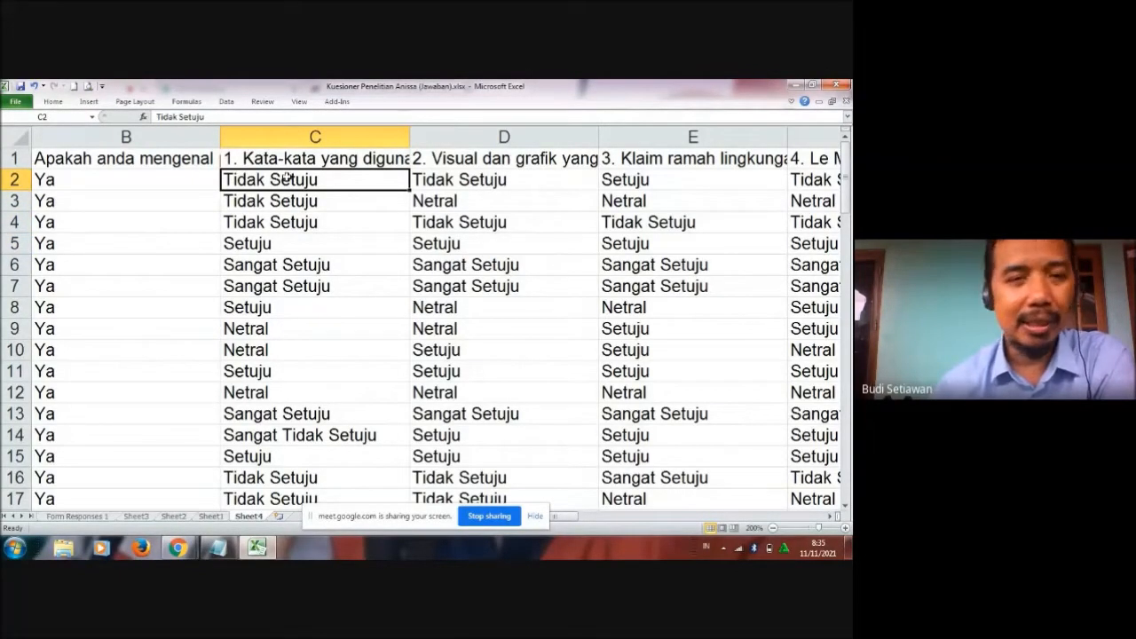
{"action": "key", "text": "shift+Down"}
{"action": "key", "text": "shift+Down"}
{"action": "key", "text": "shift+Down"}
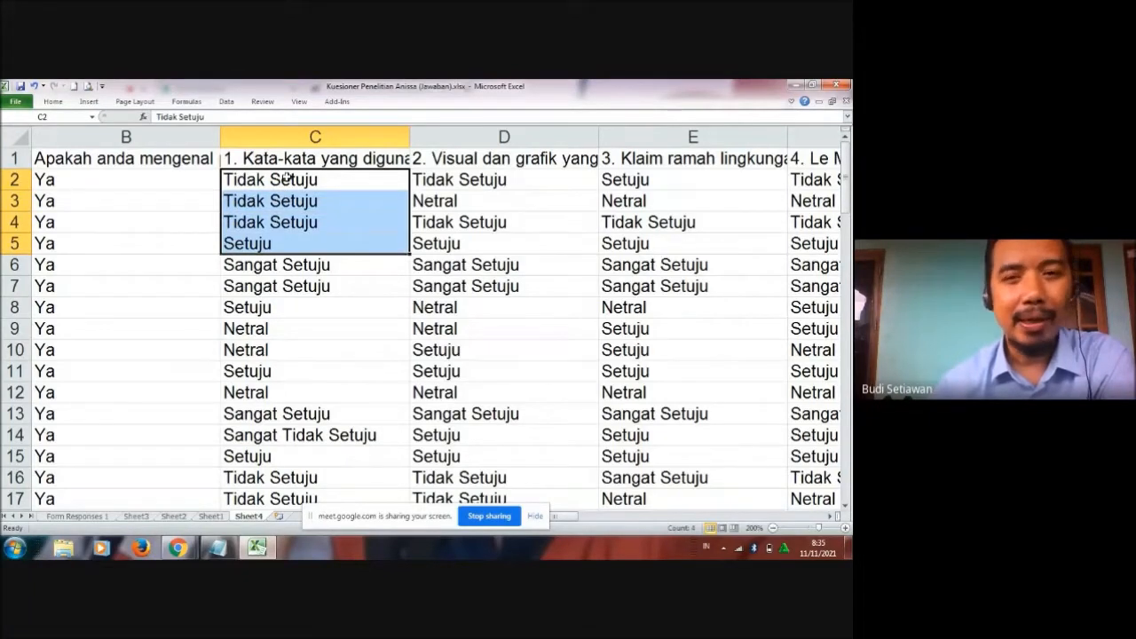
{"action": "key", "text": "Right"}
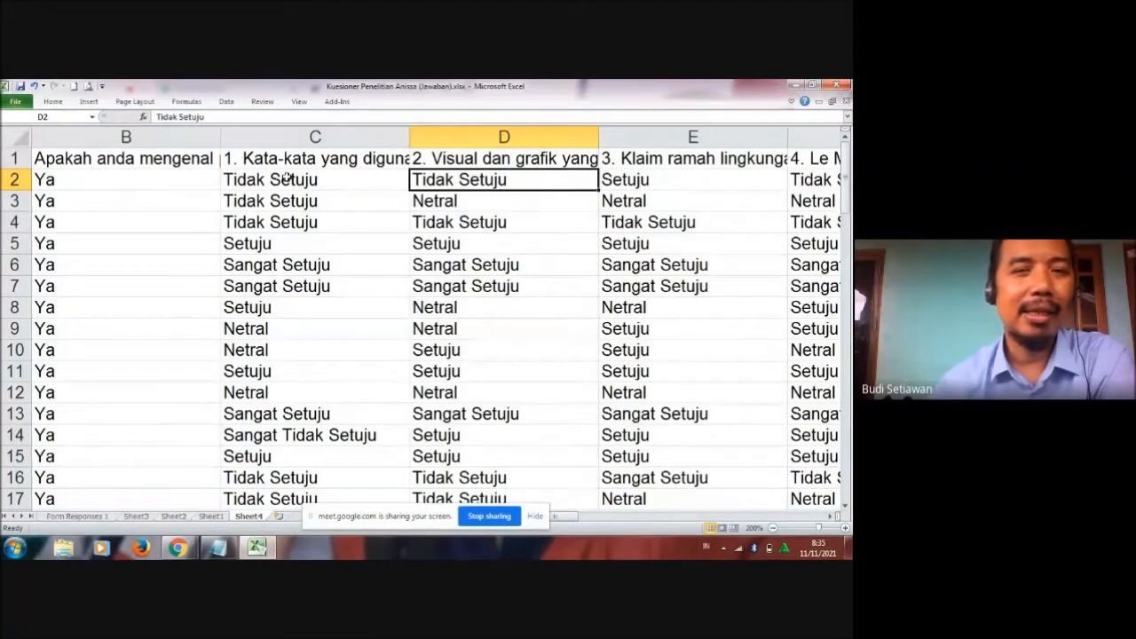
{"action": "key", "text": "Left"}
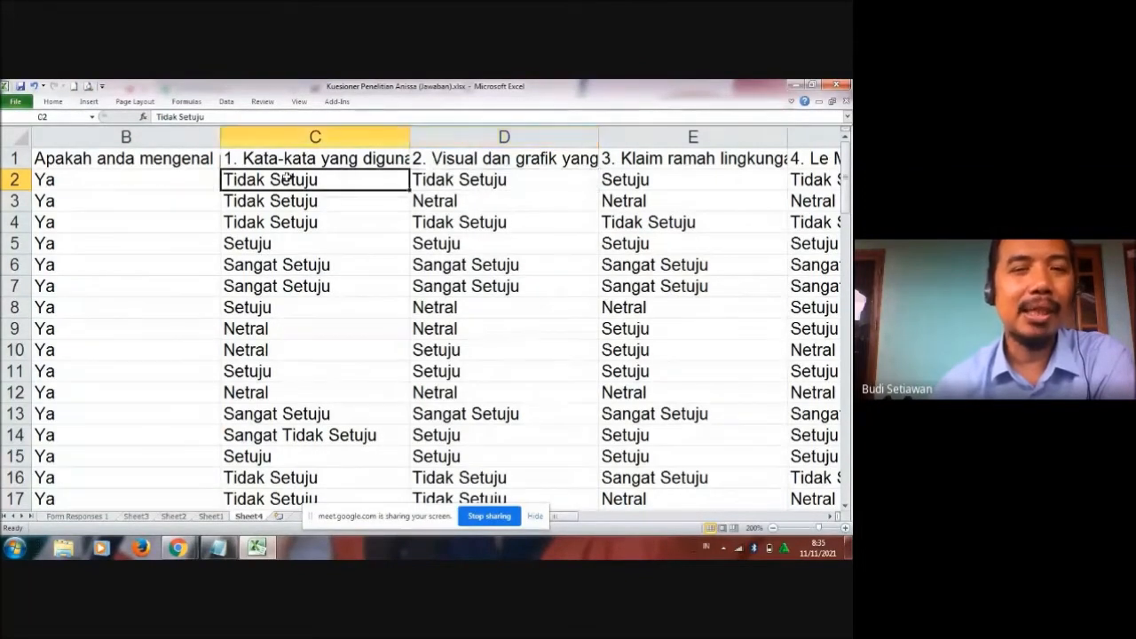
{"action": "key", "text": "Right"}
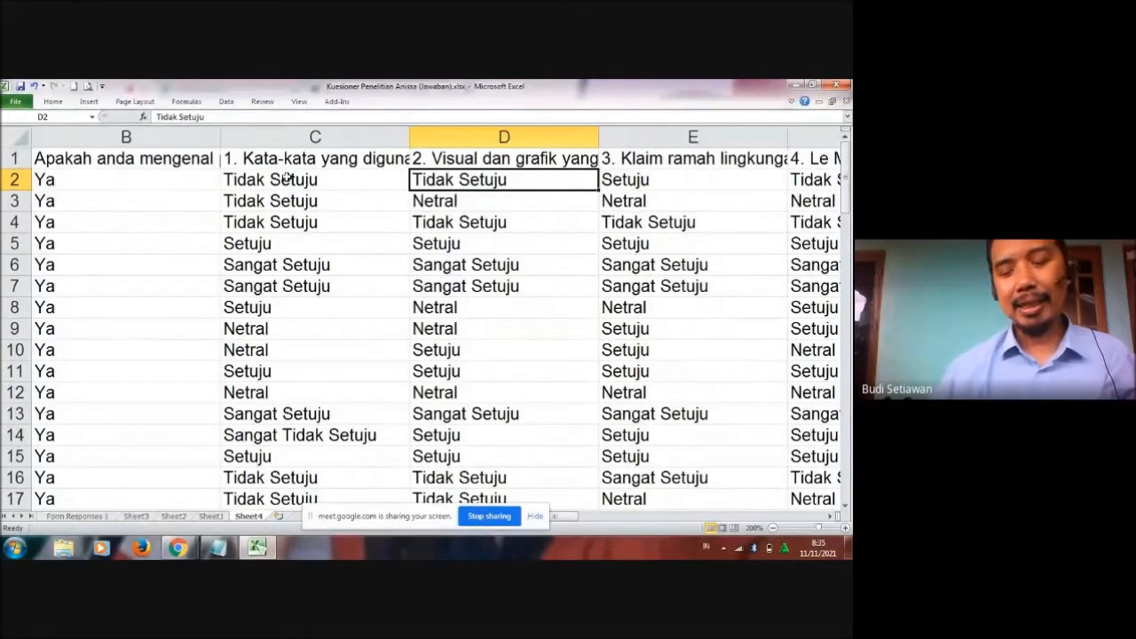
- Check the layout of the Form Responses 1 sheet and insert an empty column before the question 2 column on Sheet4
{"action": "key", "text": "Up"}
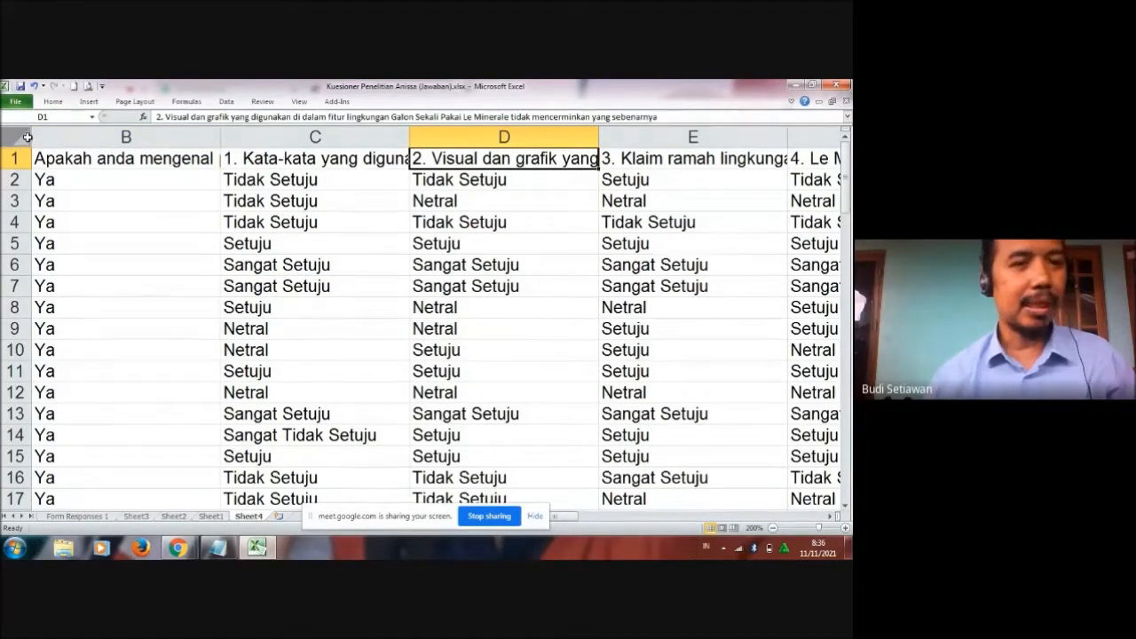
{"action": "left_click", "coordinate": [89, 516]}
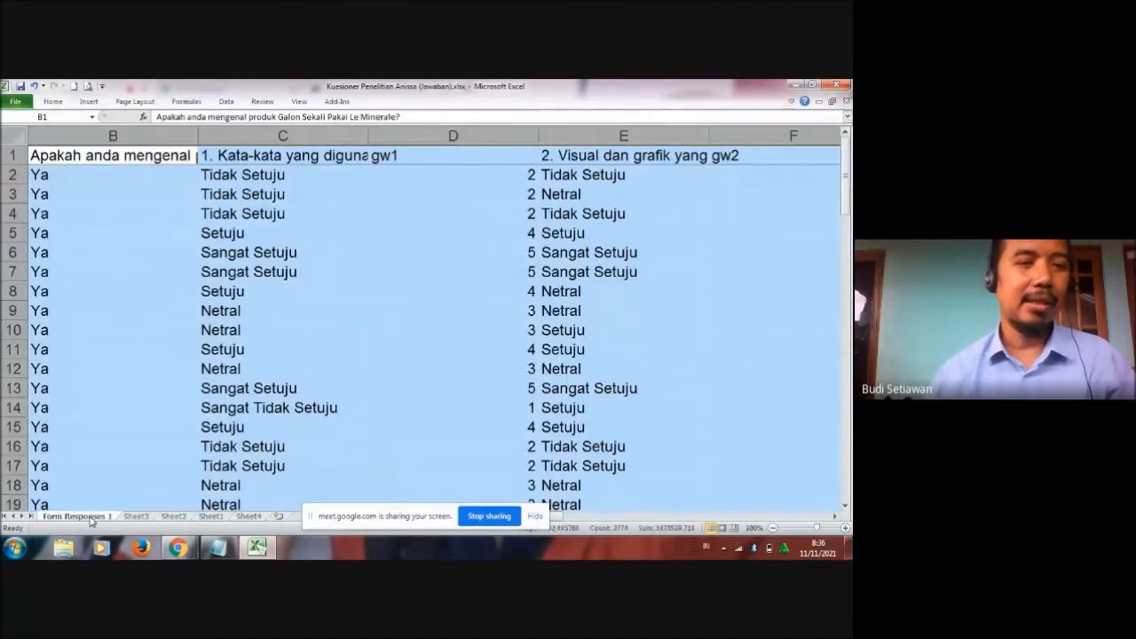
{"action": "left_click", "coordinate": [247, 517]}
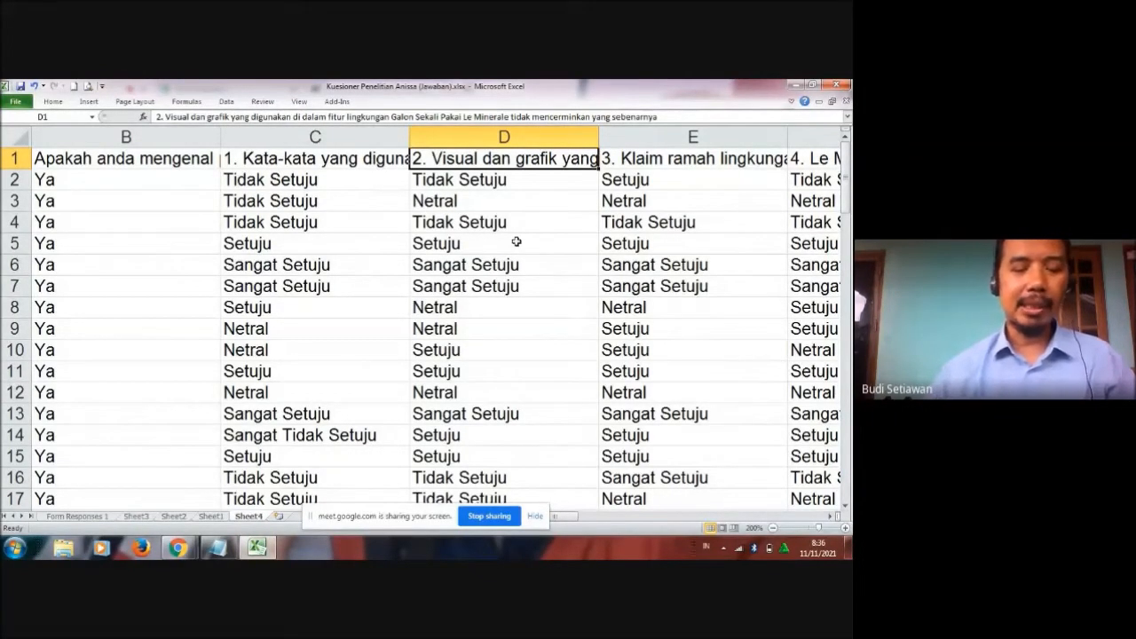
{"action": "key", "text": "alt+i"}
{"action": "key", "text": "c"}
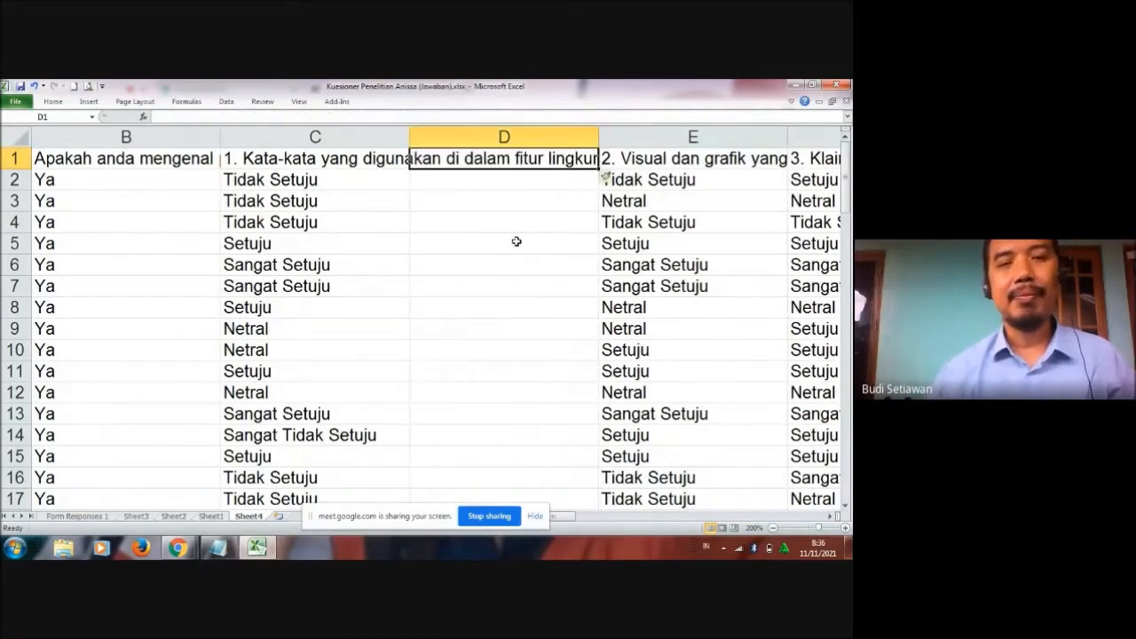
- Read the full text of the question 1 header in C1 and look over the empty column beside it
{"action": "key", "text": "Left"}
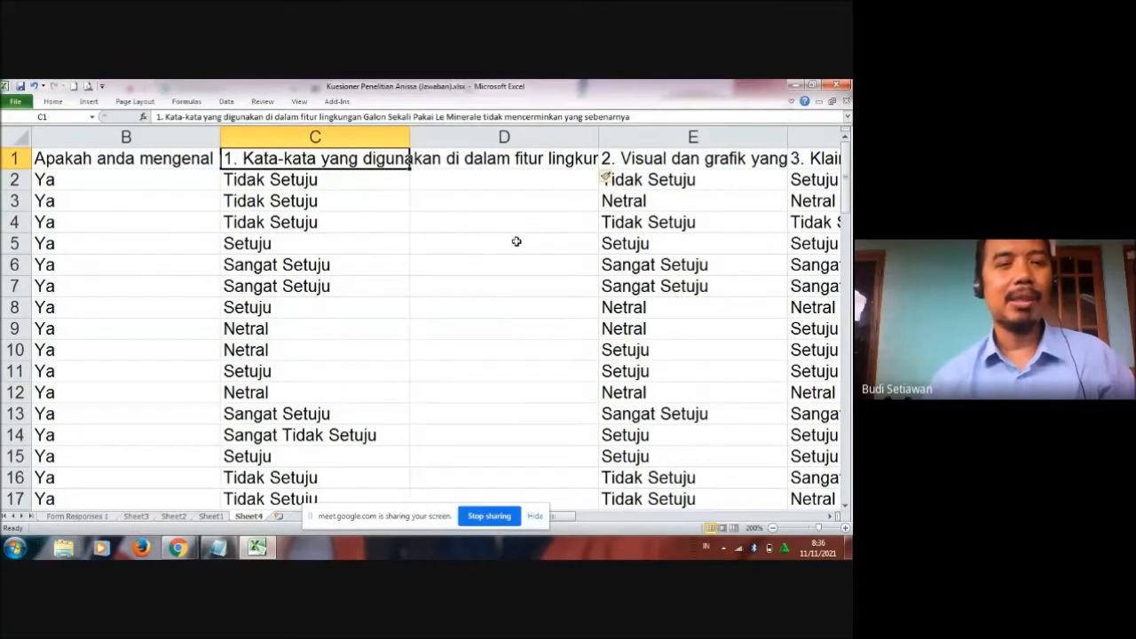
{"action": "left_click", "coordinate": [638, 116]}
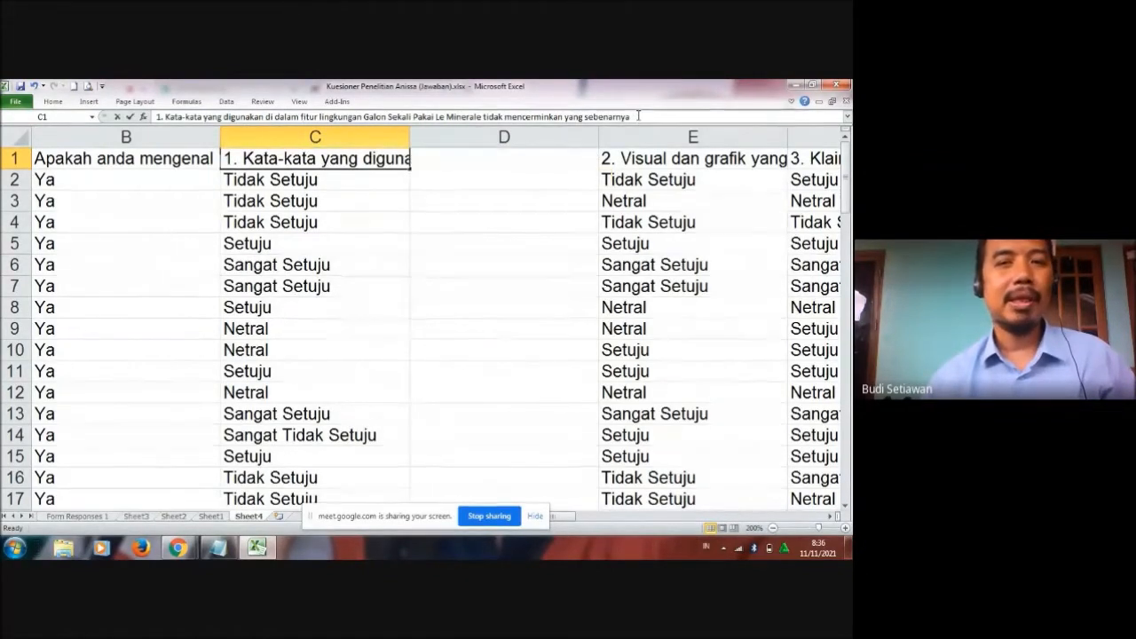
{"action": "left_click", "coordinate": [451, 211]}
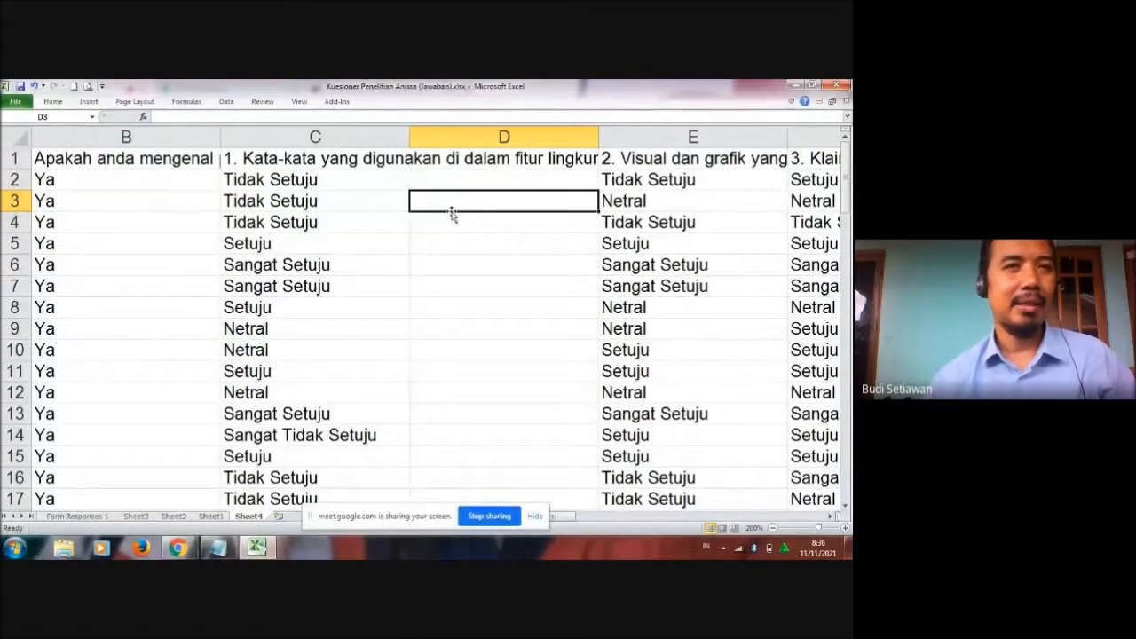
{"action": "left_click", "coordinate": [289, 158]}
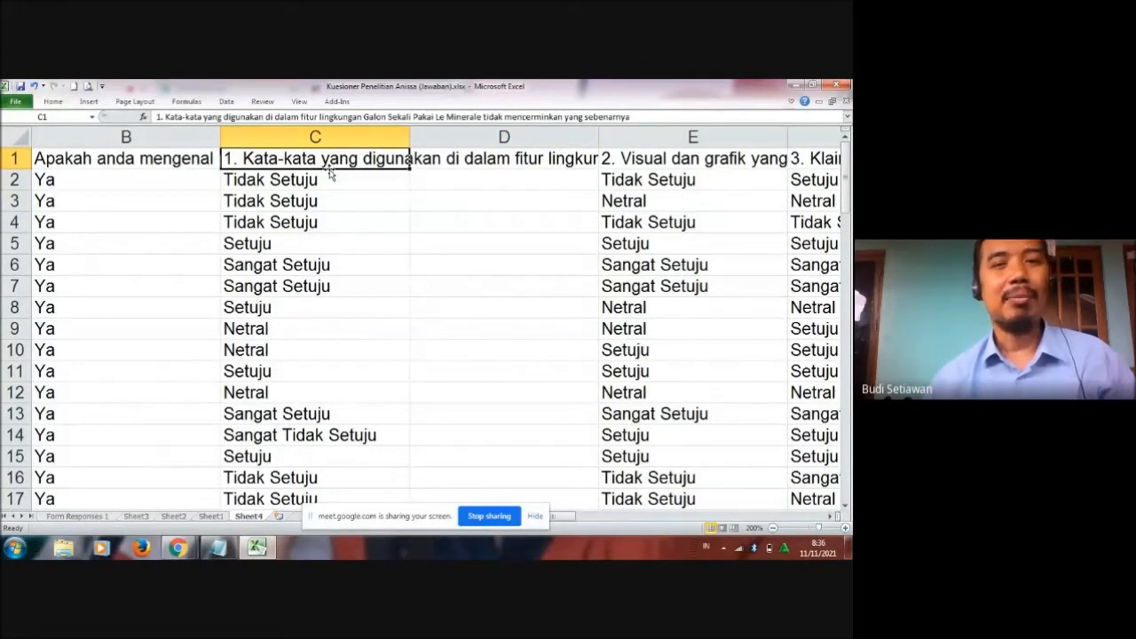
{"action": "left_click", "coordinate": [455, 175]}
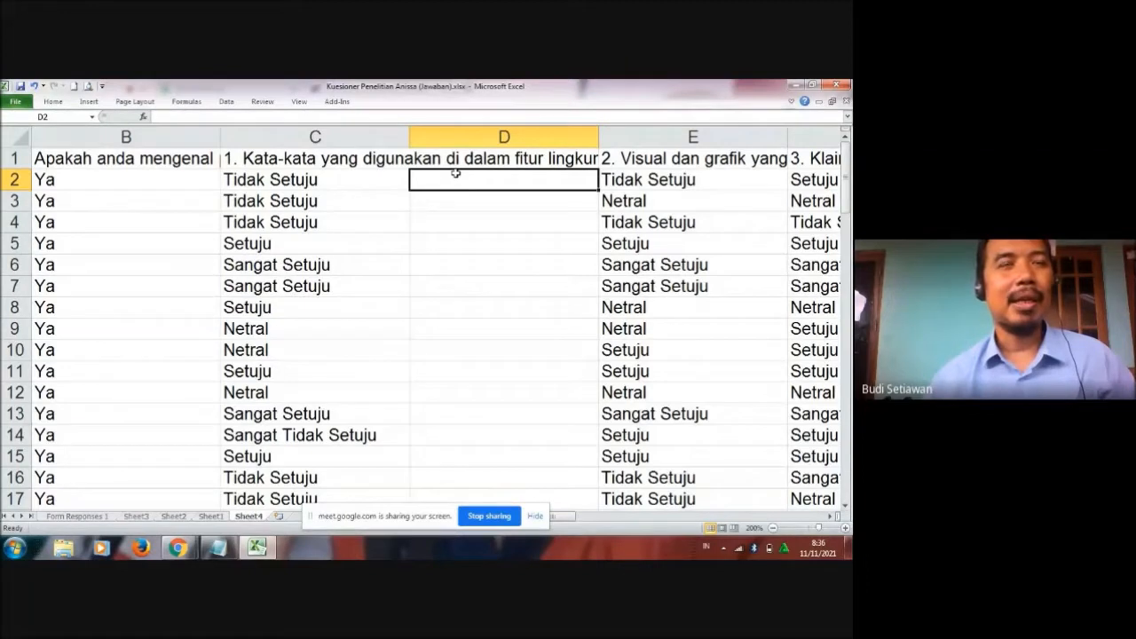
- Enter gw1 as the header of the empty column beside question 1, in D1
{"action": "key", "text": "Up"}
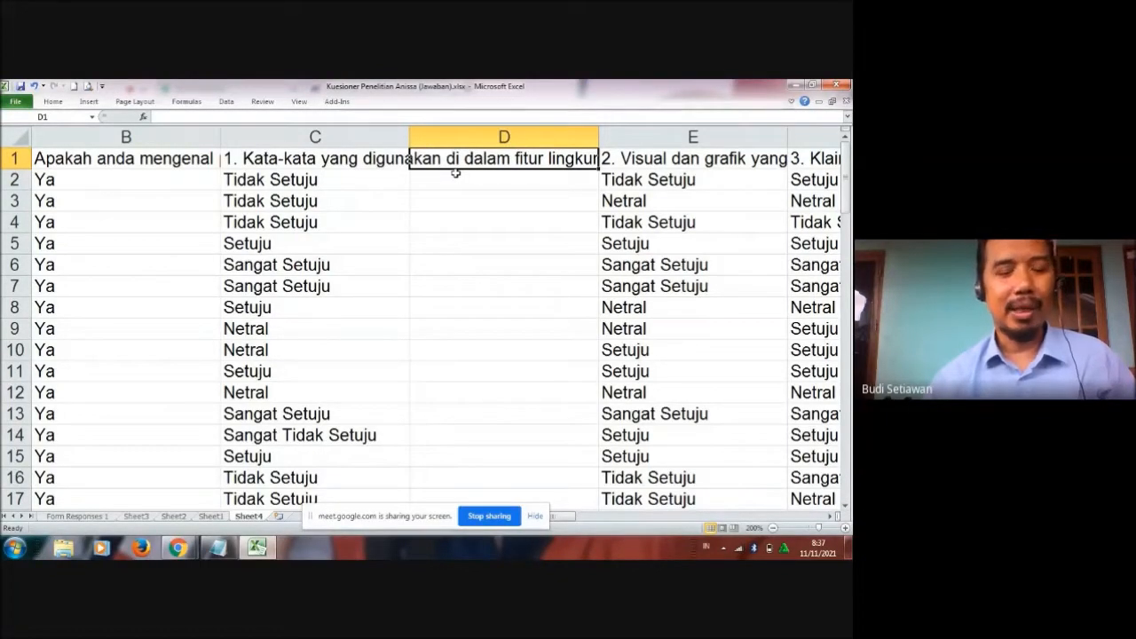
{"action": "type", "text": "gw"}
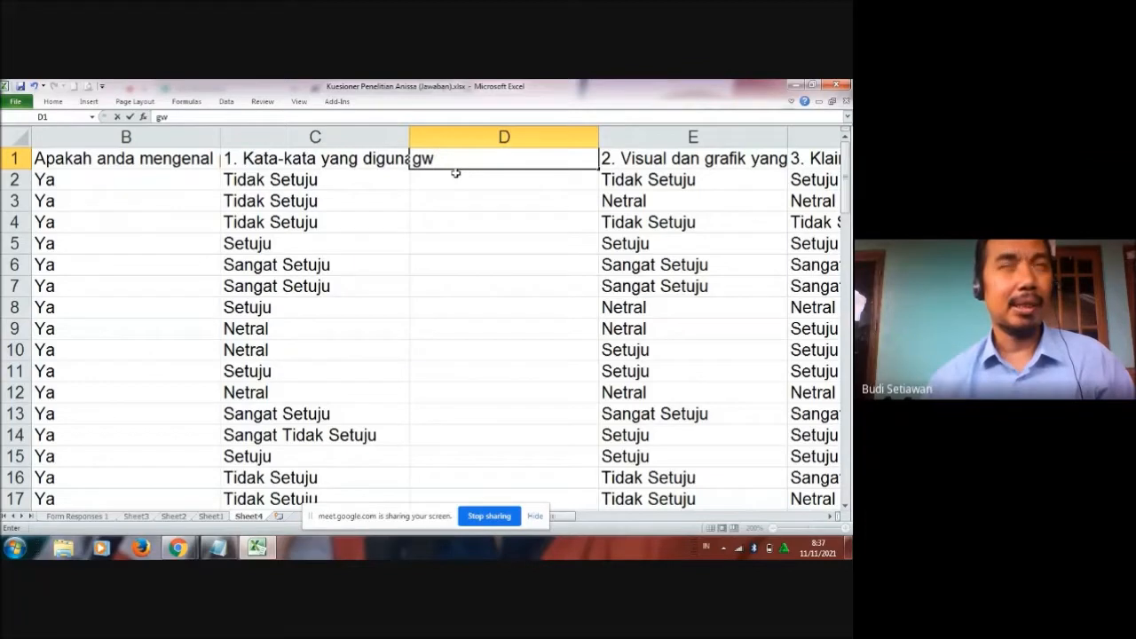
{"action": "type", "text": "1"}
{"action": "key", "text": "Return"}
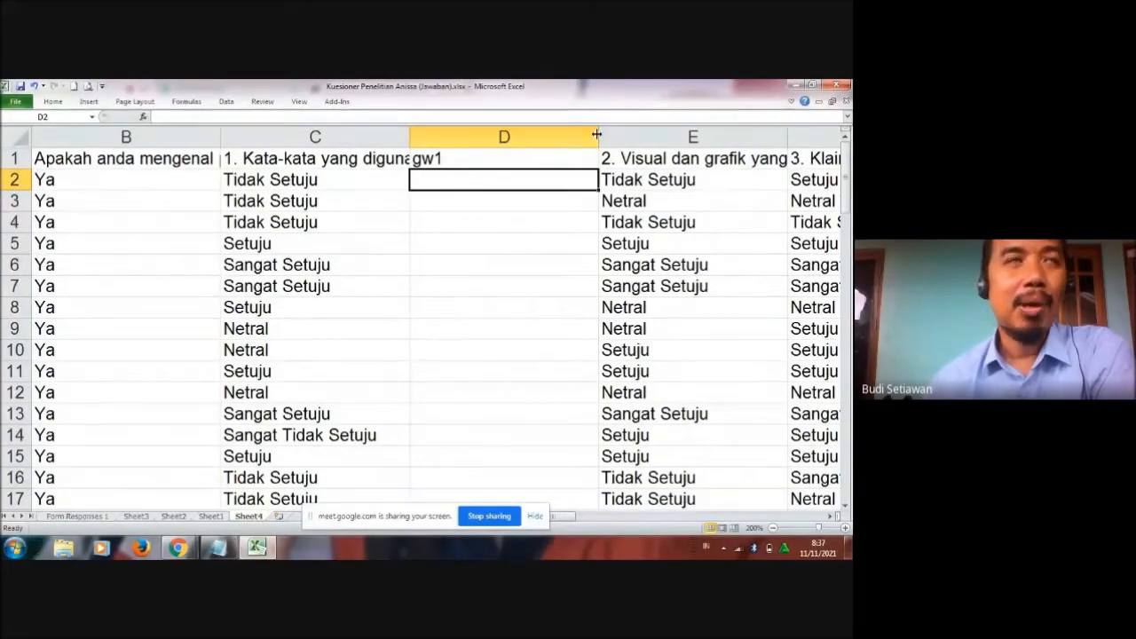
- Replace the header in D1 with green1
{"action": "left_click", "coordinate": [444, 158]}
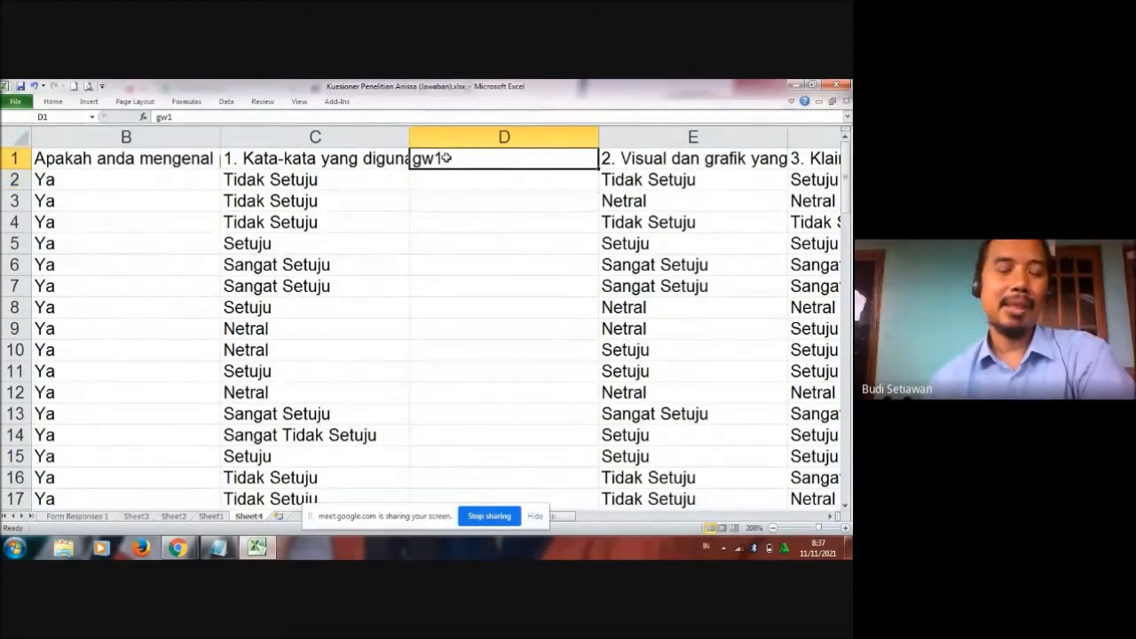
{"action": "type", "text": "green1"}
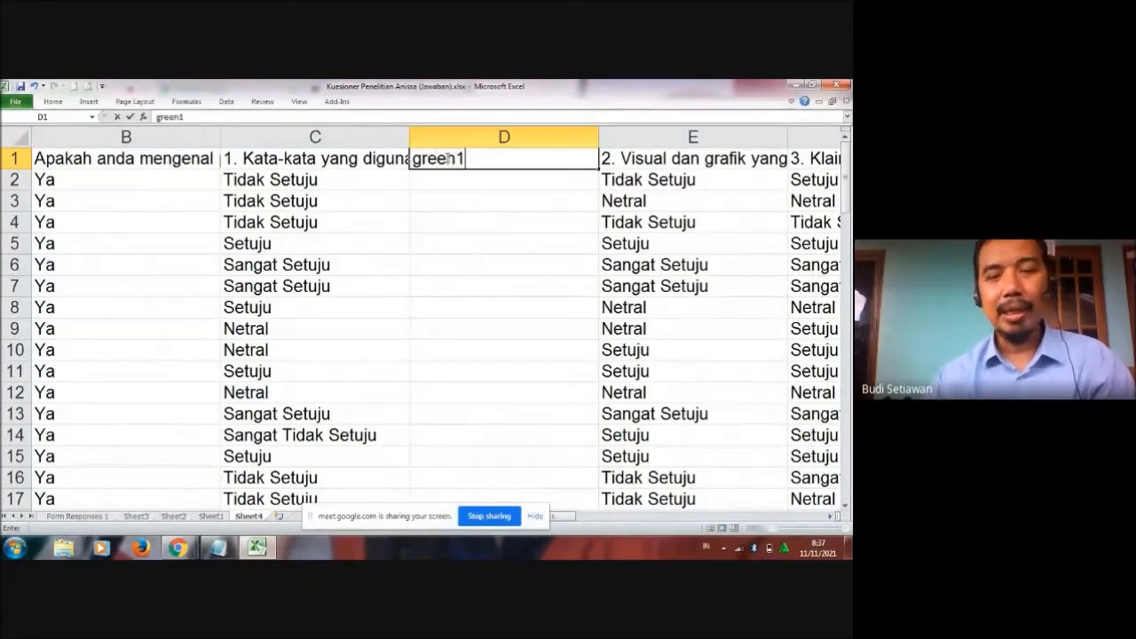
{"action": "key", "text": "Return"}
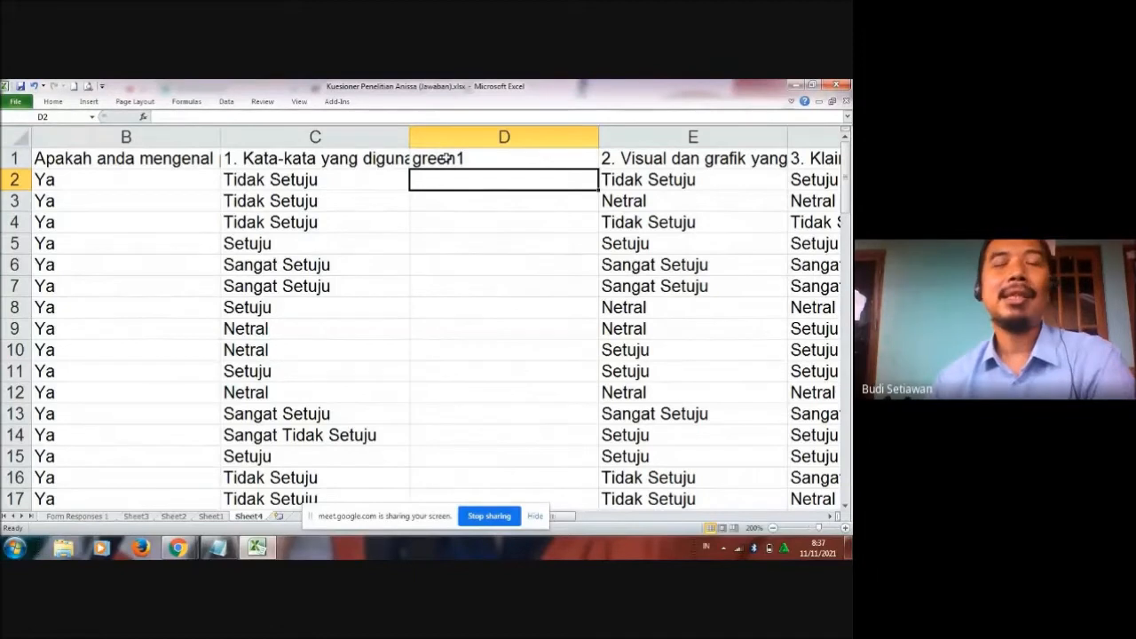
- Clear the header in D1 and enter gw1 instead
{"action": "left_click", "coordinate": [446, 158]}
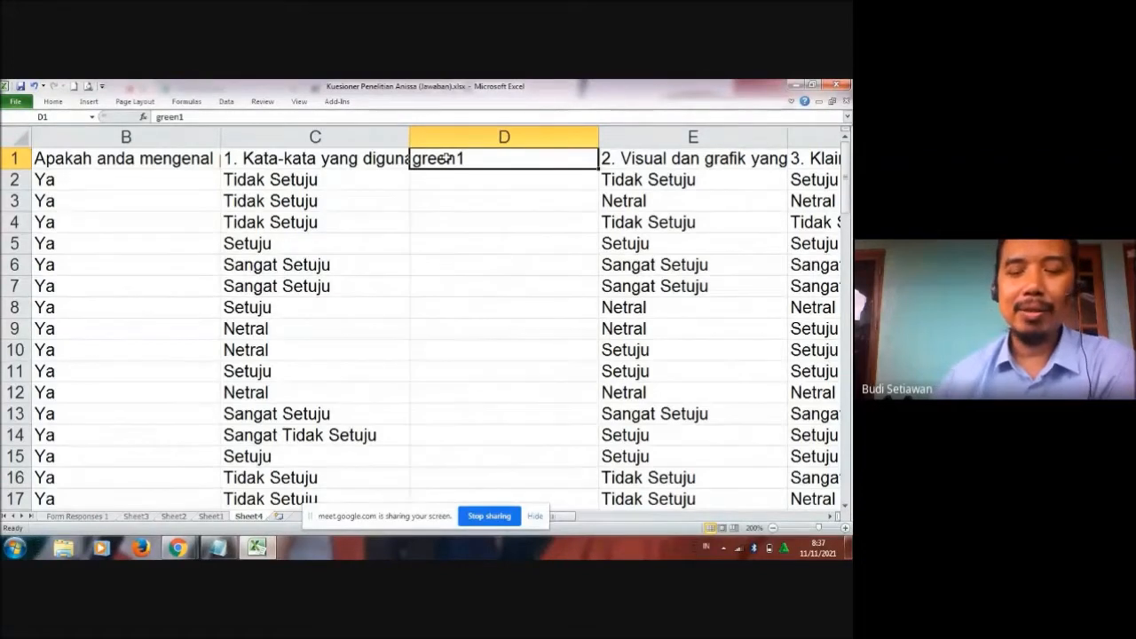
{"action": "key", "text": "BackSpace"}
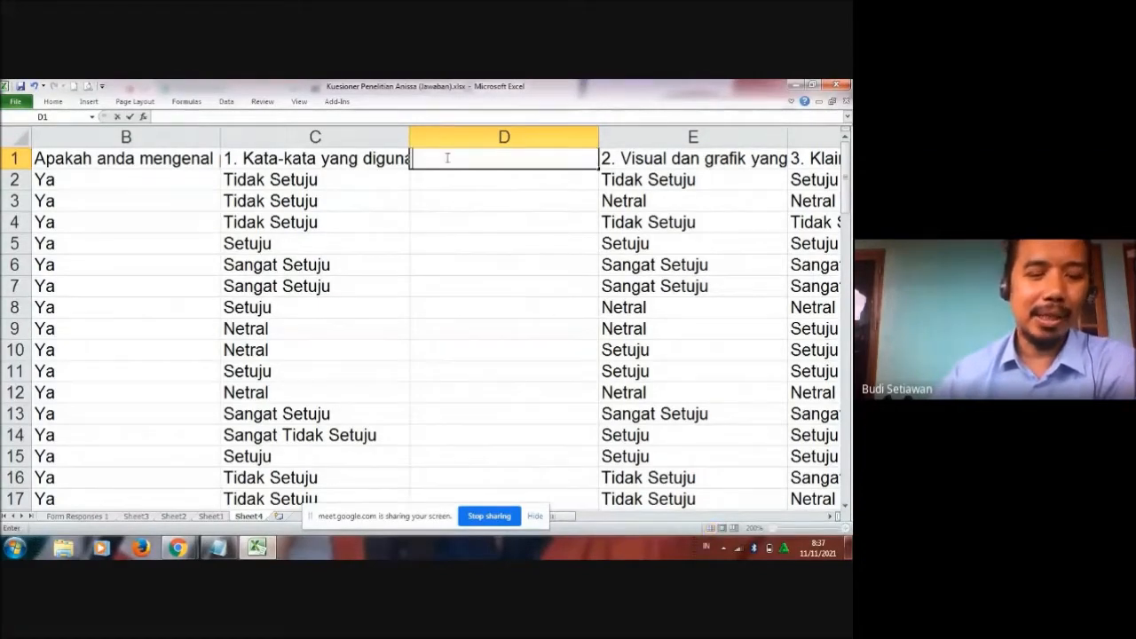
{"action": "type", "text": "gw1"}
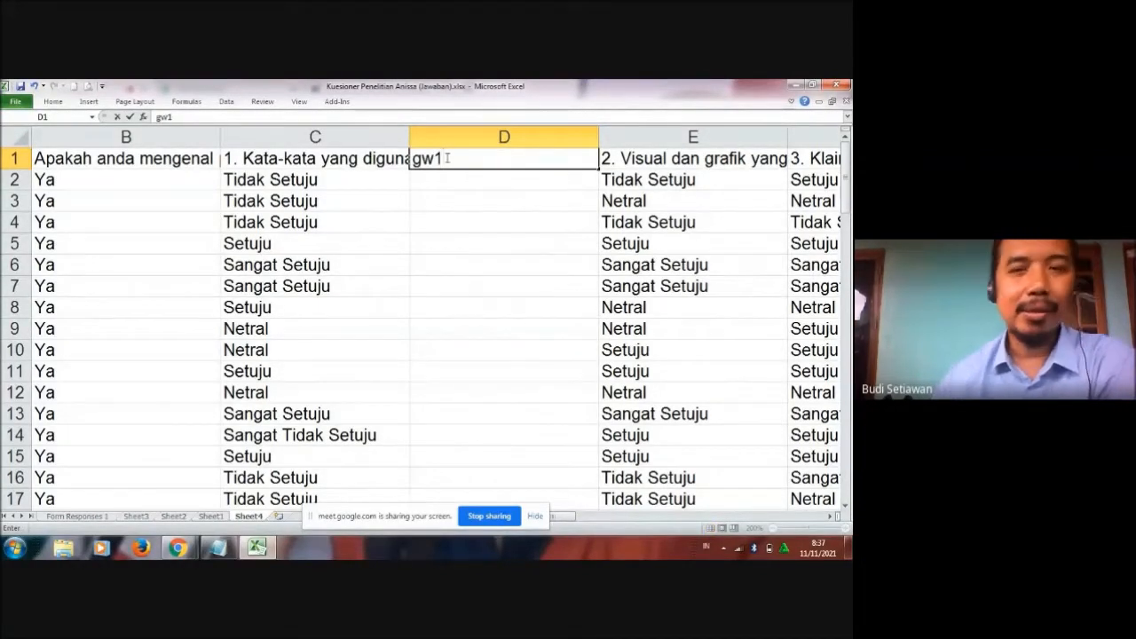
{"action": "key", "text": "Return"}
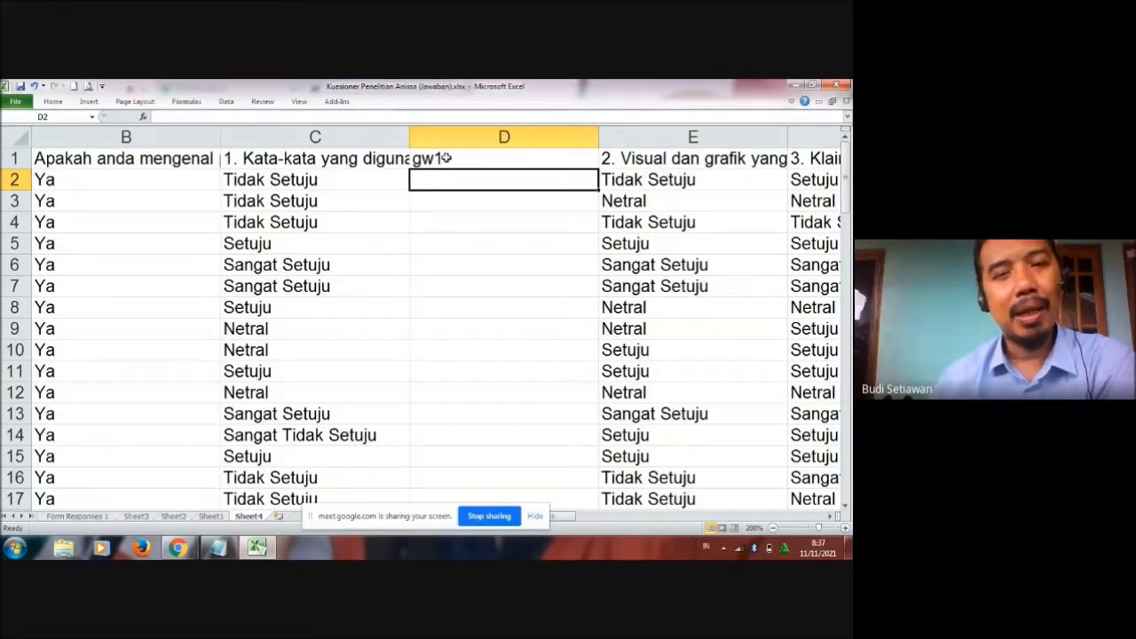
- Change the header in D1 to "gw 1", with a space before the number
{"action": "left_click", "coordinate": [444, 158]}
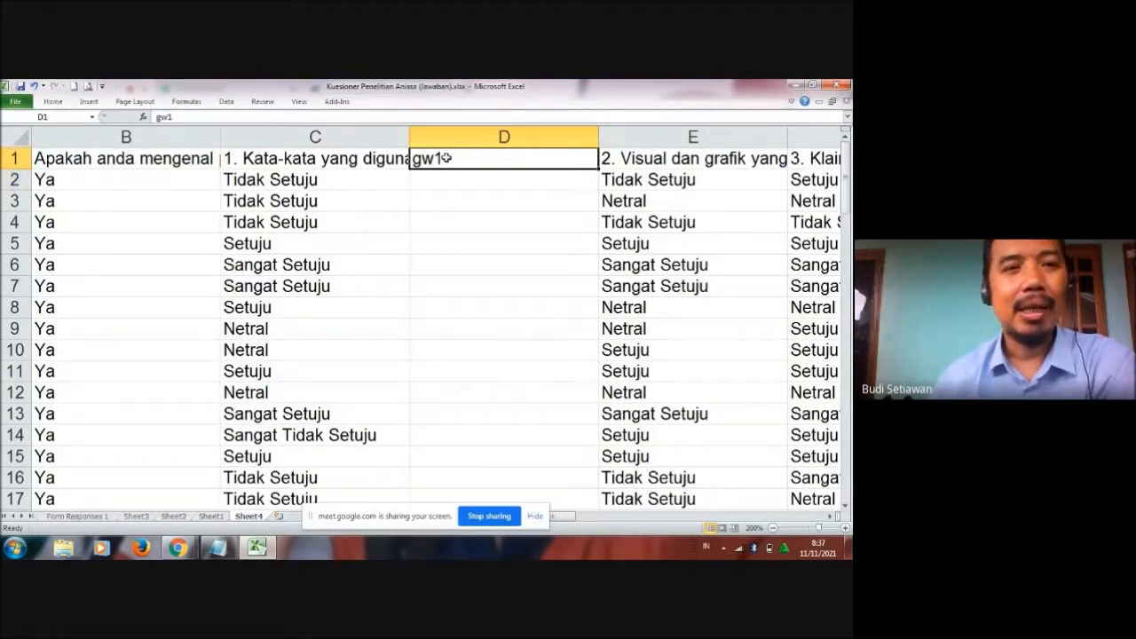
{"action": "left_click", "coordinate": [169, 116]}
{"action": "key", "text": "Return"}
{"action": "key", "text": "Down"}
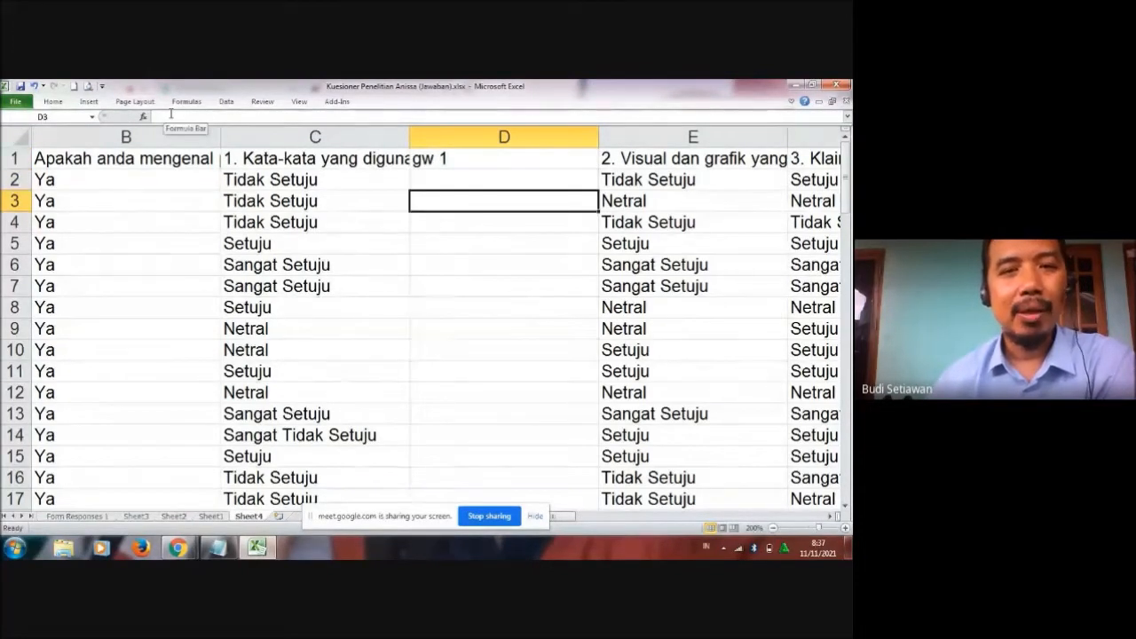
- Remove the space from the header in D1 so that it reads gw1
{"action": "key", "text": "Up"}
{"action": "key", "text": "Up"}
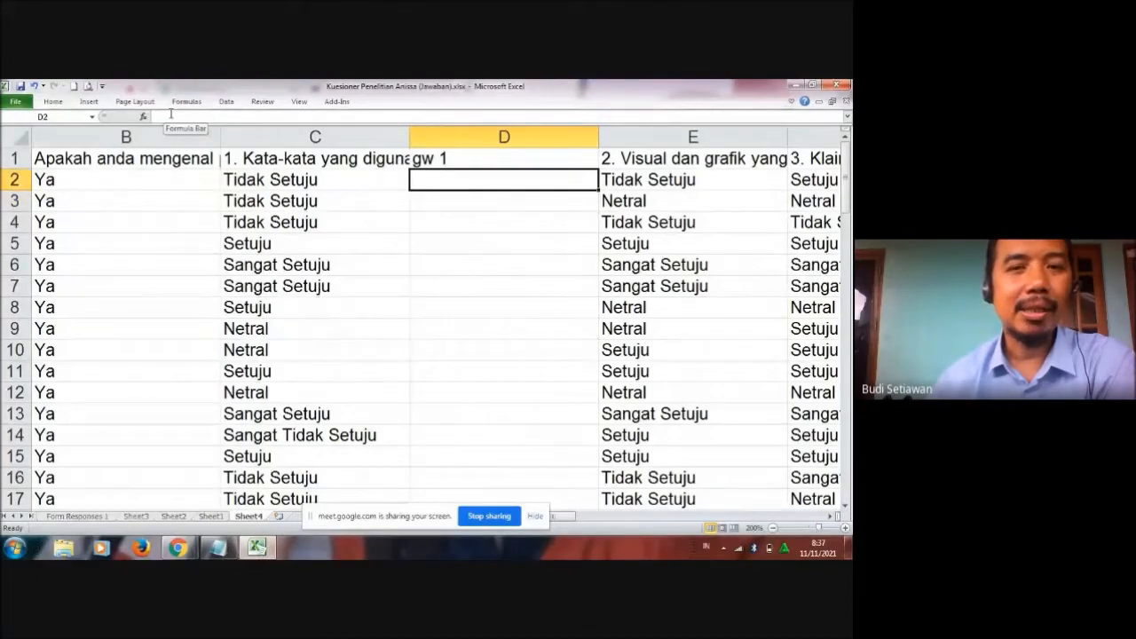
{"action": "left_click", "coordinate": [170, 115]}
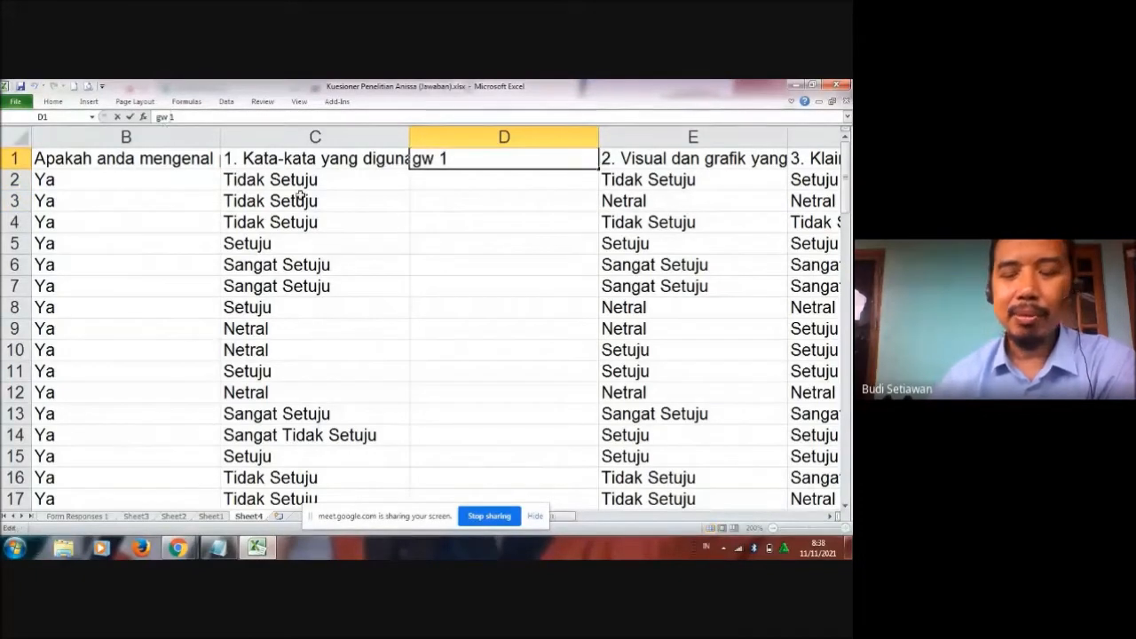
{"action": "key", "text": "BackSpace"}
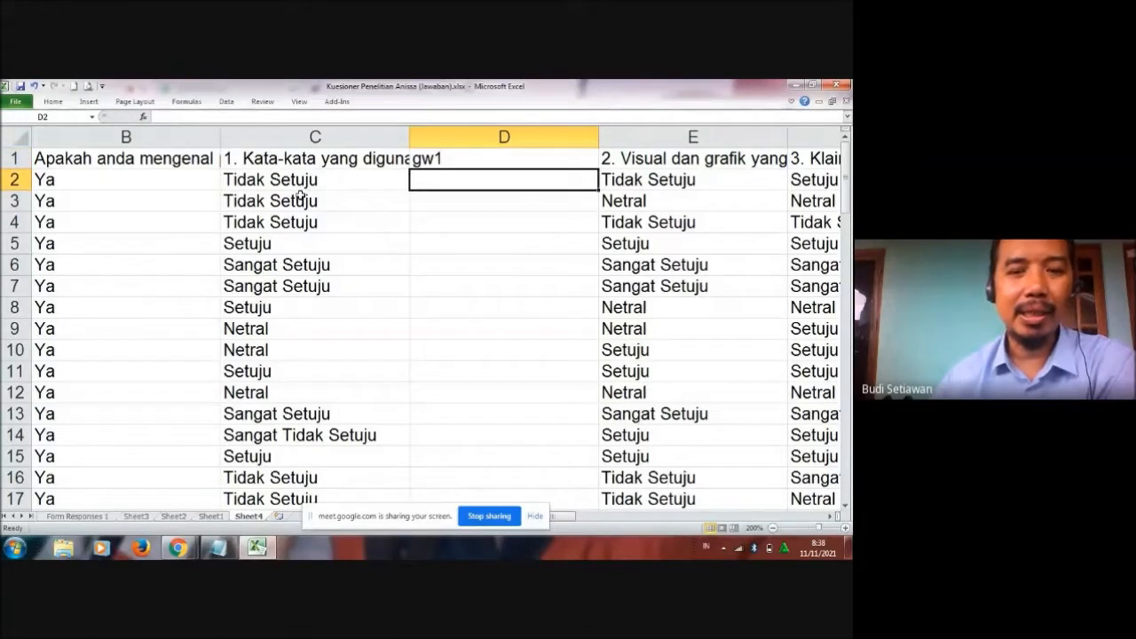
- Enter gw_1 in D2 as an alternative naming example and delete it again
{"action": "type", "text": "gw"}
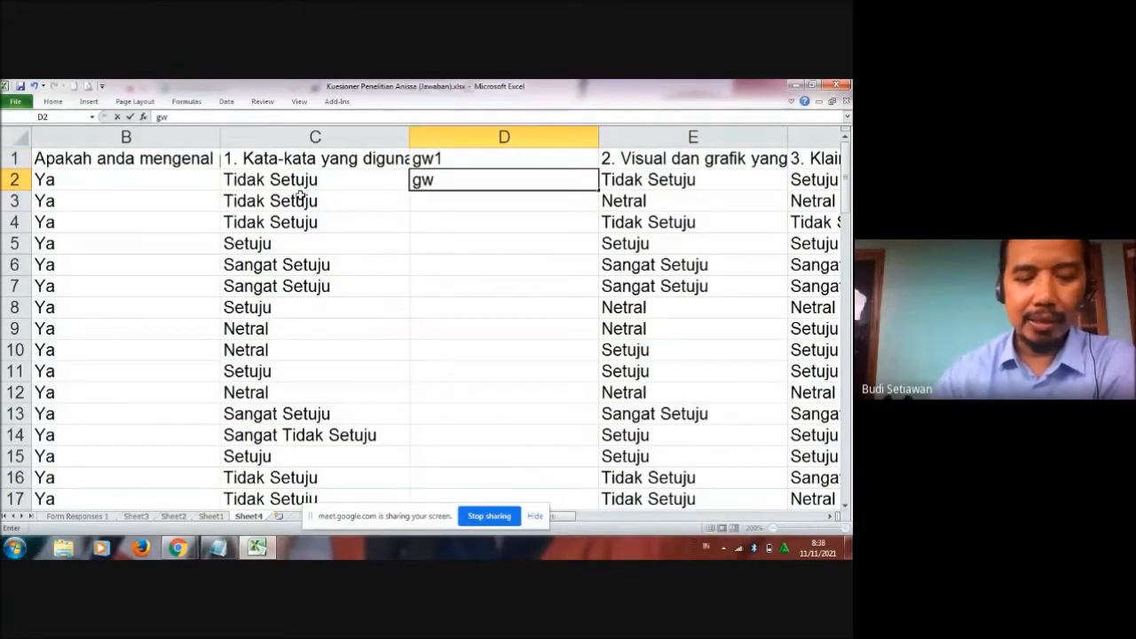
{"action": "type", "text": "_1"}
{"action": "key", "text": "Return"}
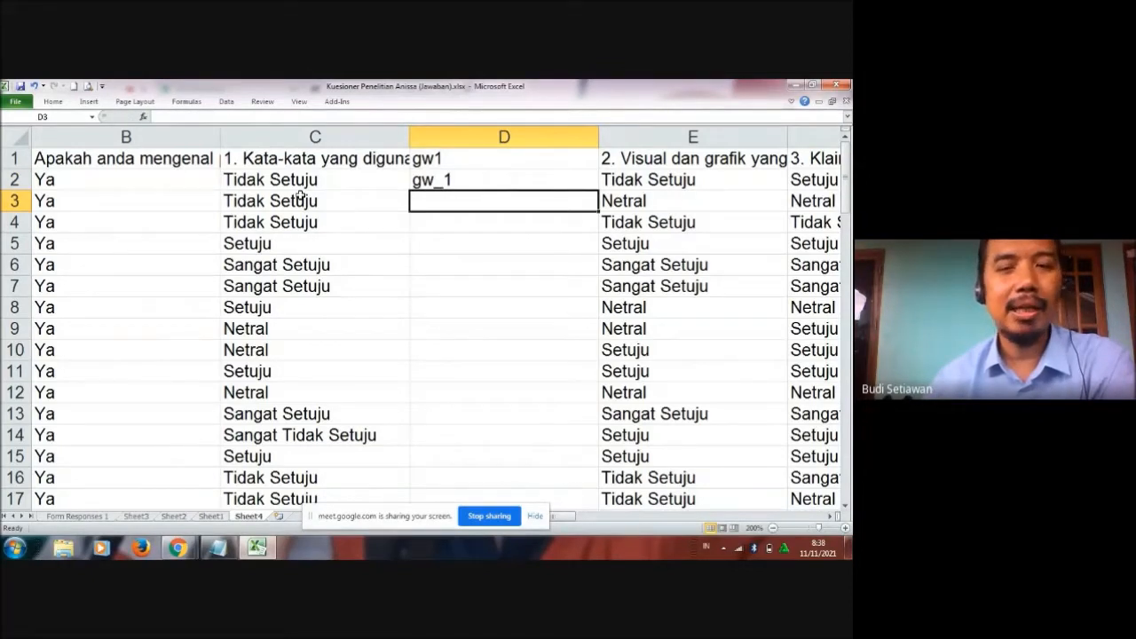
{"action": "key", "text": "Up"}
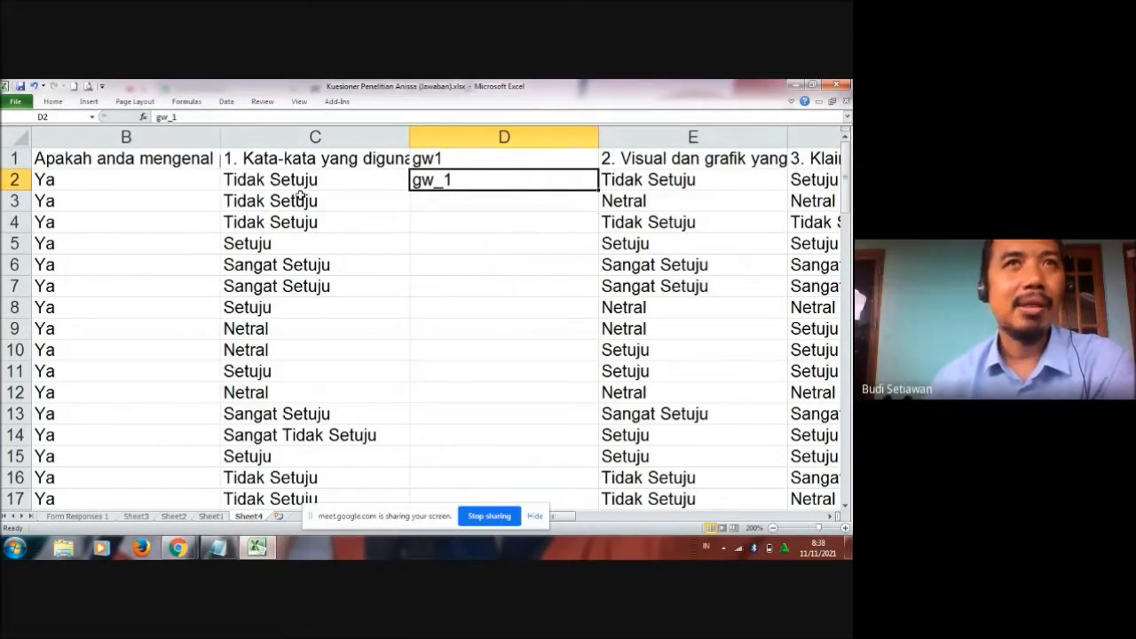
{"action": "key", "text": "Delete"}
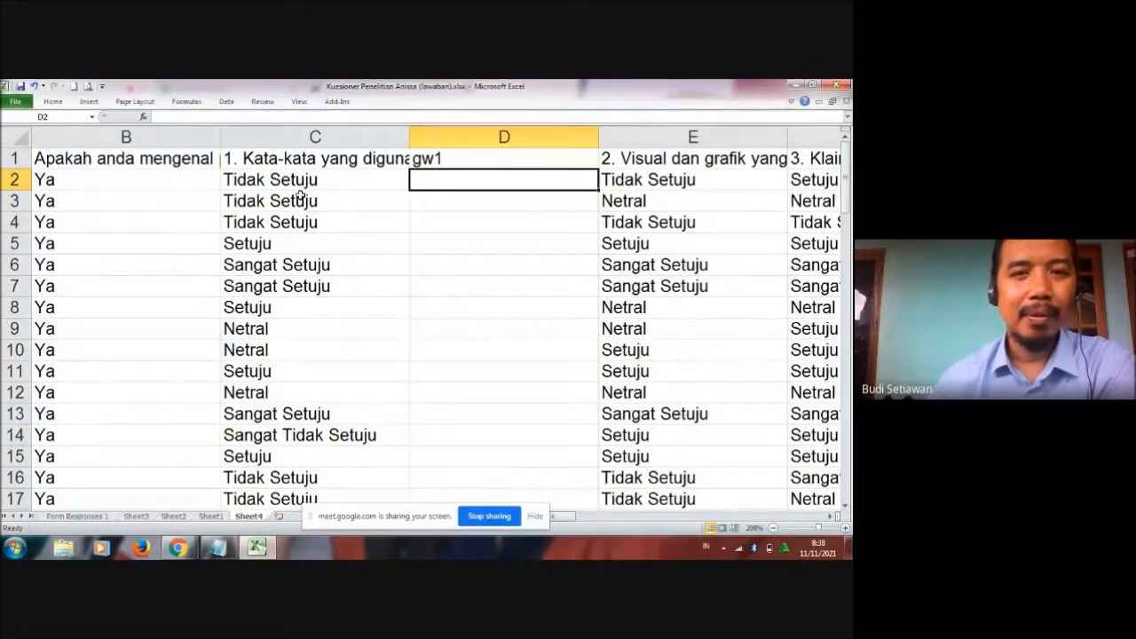
- Narrow column D to about the width of its gw1 header
{"action": "key", "text": "Up"}
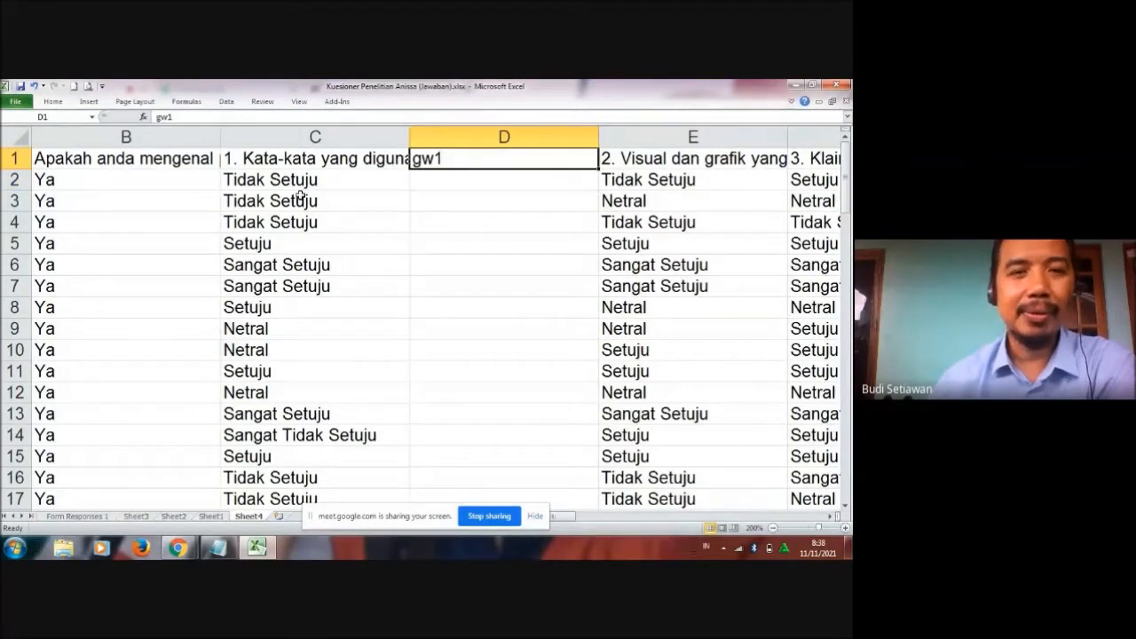
{"action": "key", "text": "Down"}
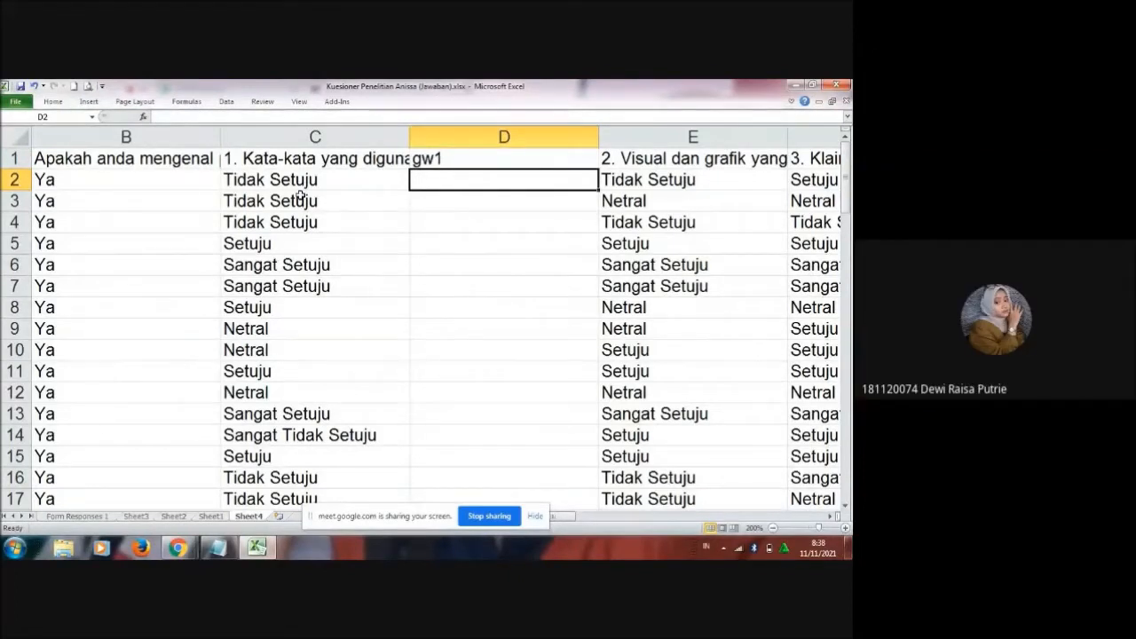
{"action": "left_click_drag", "start_coordinate": [599, 138], "coordinate": [462, 138]}
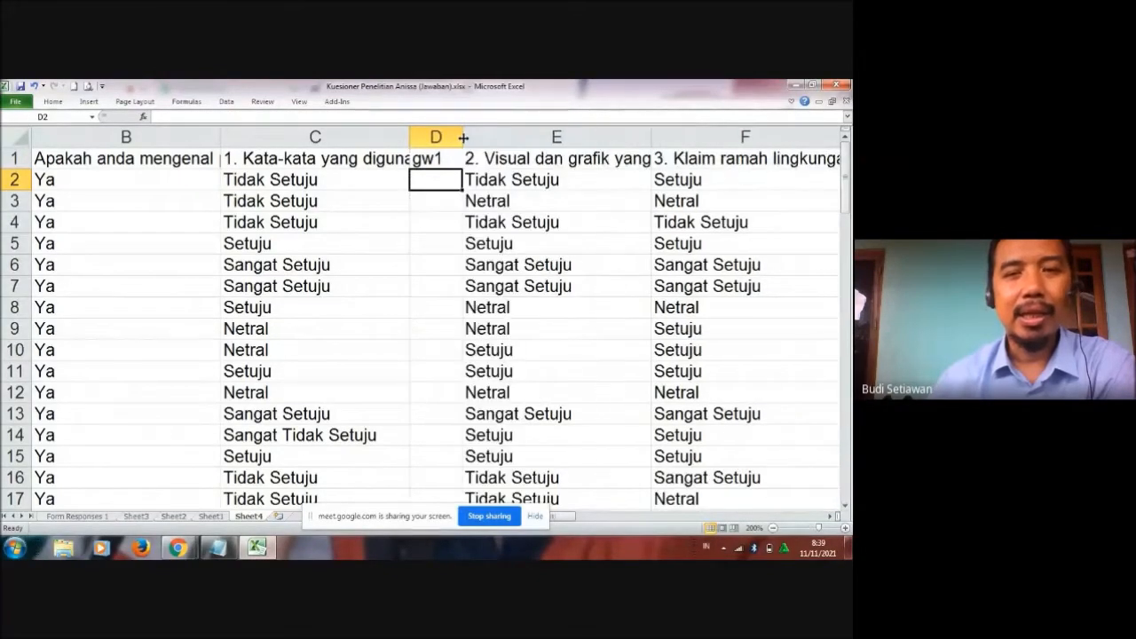
- Insert a column before question 3, enter gw2 as its header in F1, and fit its width to the content
{"action": "left_click", "coordinate": [672, 157]}
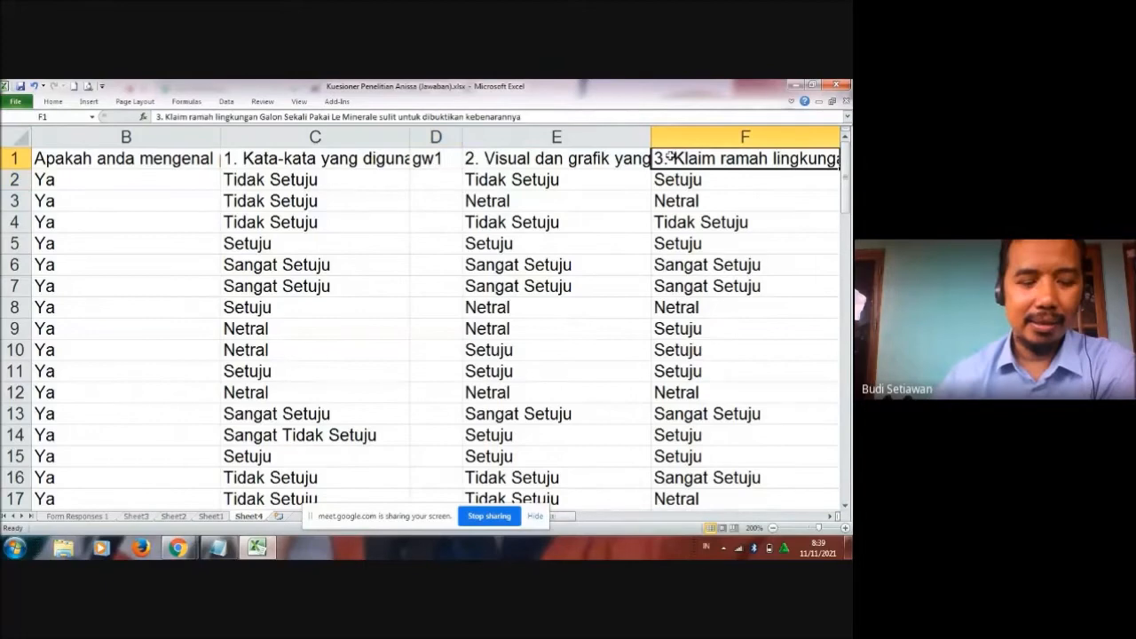
{"action": "key", "text": "alt+i"}
{"action": "type", "text": "c"}
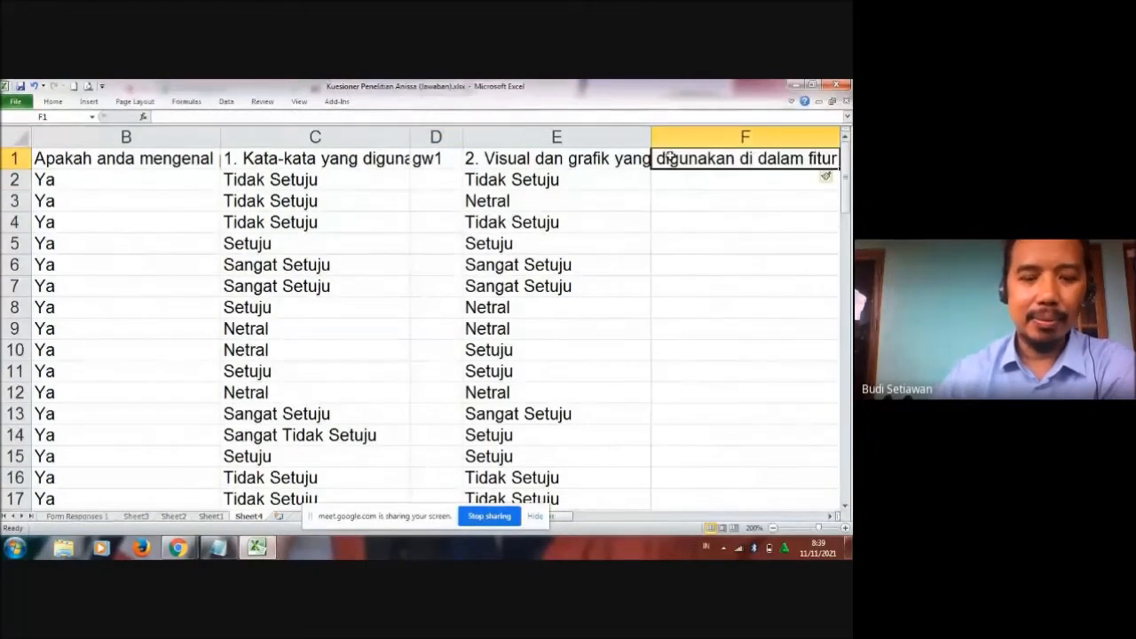
{"action": "type", "text": "gw2"}
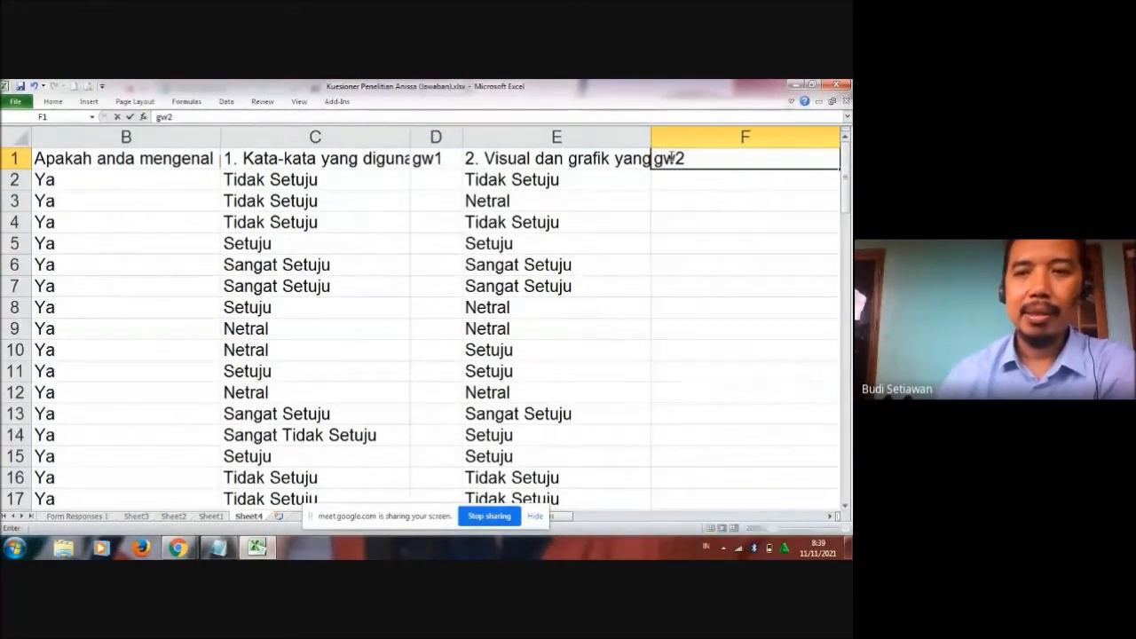
{"action": "key", "text": "Tab"}
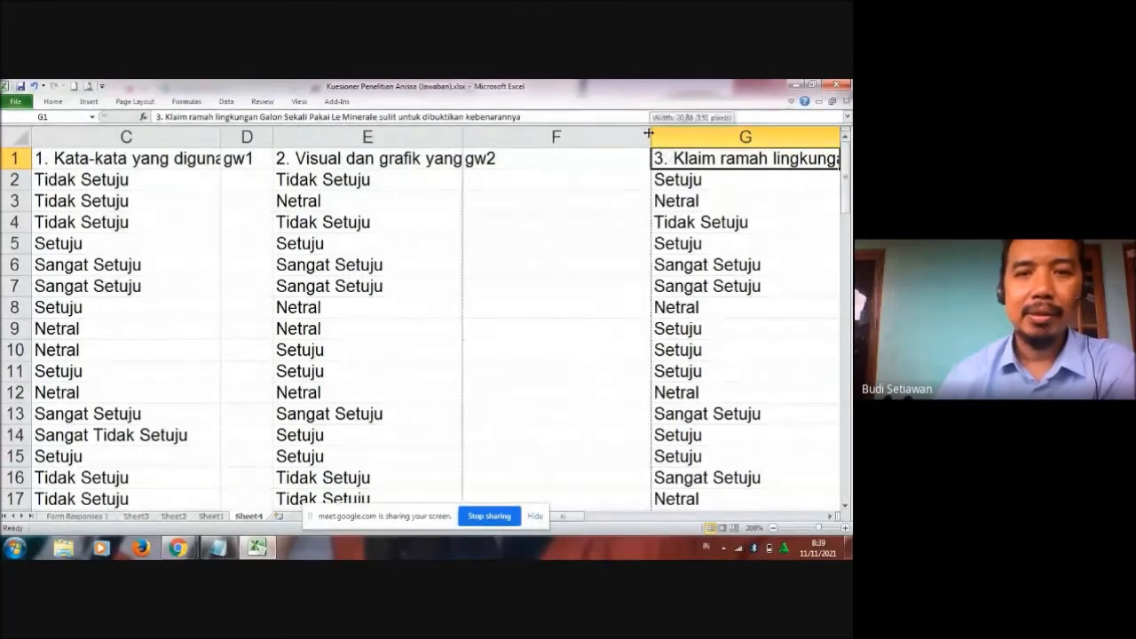
{"action": "double_click", "coordinate": [652, 136]}
- Insert a column before question 4 and enter gw3 as its header in H1
{"action": "key", "text": "Tab"}
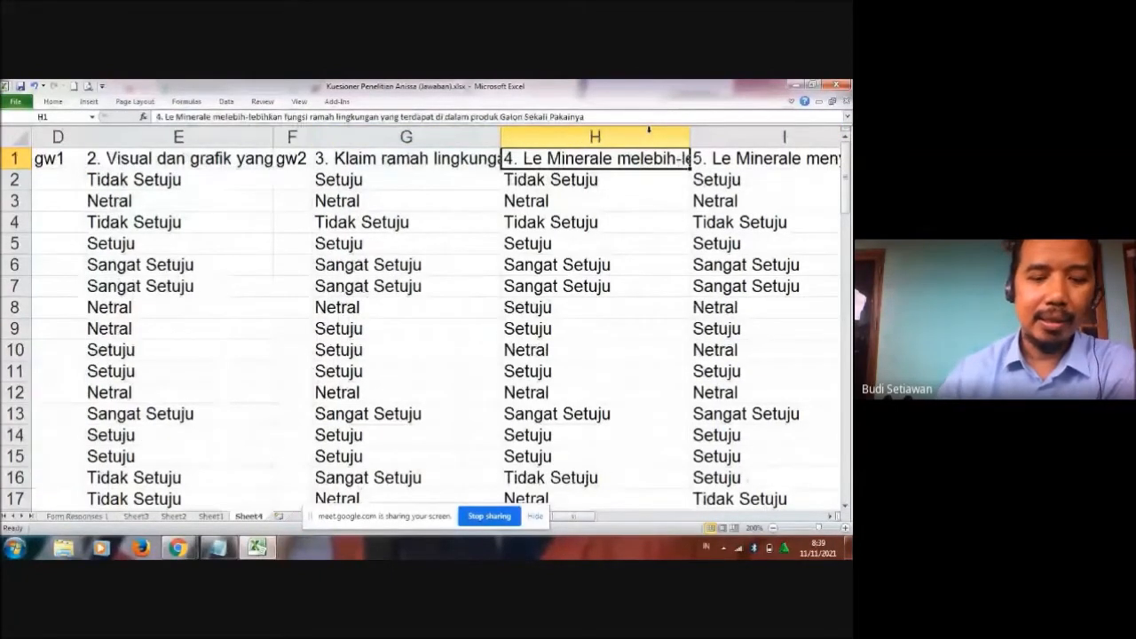
{"action": "key", "text": "alt+i"}
{"action": "type", "text": "c"}
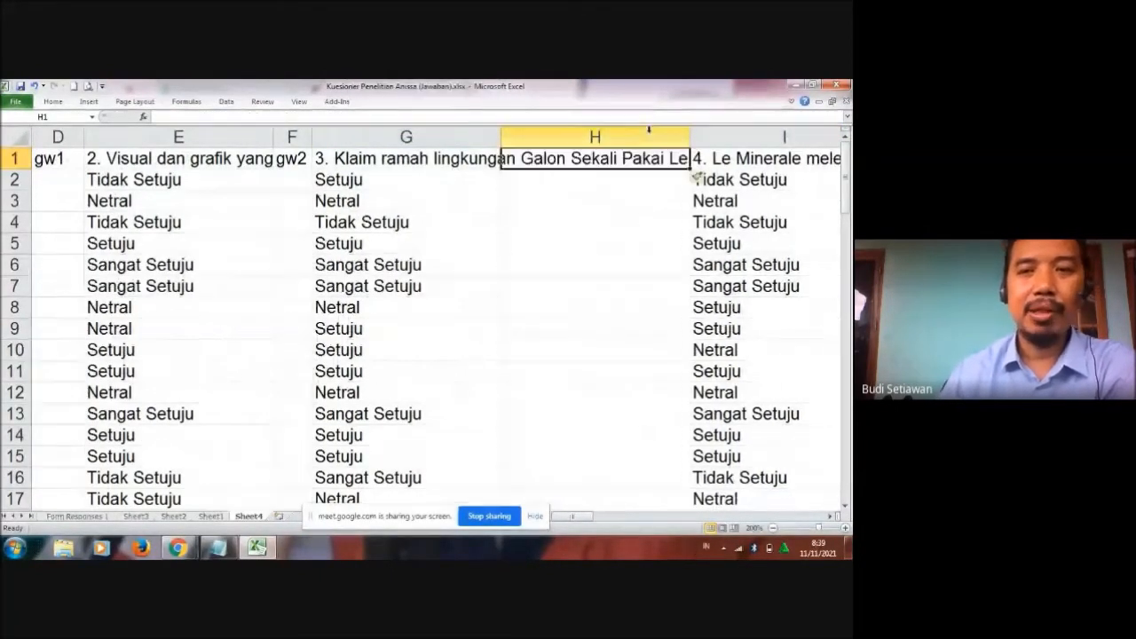
{"action": "type", "text": "gq"}
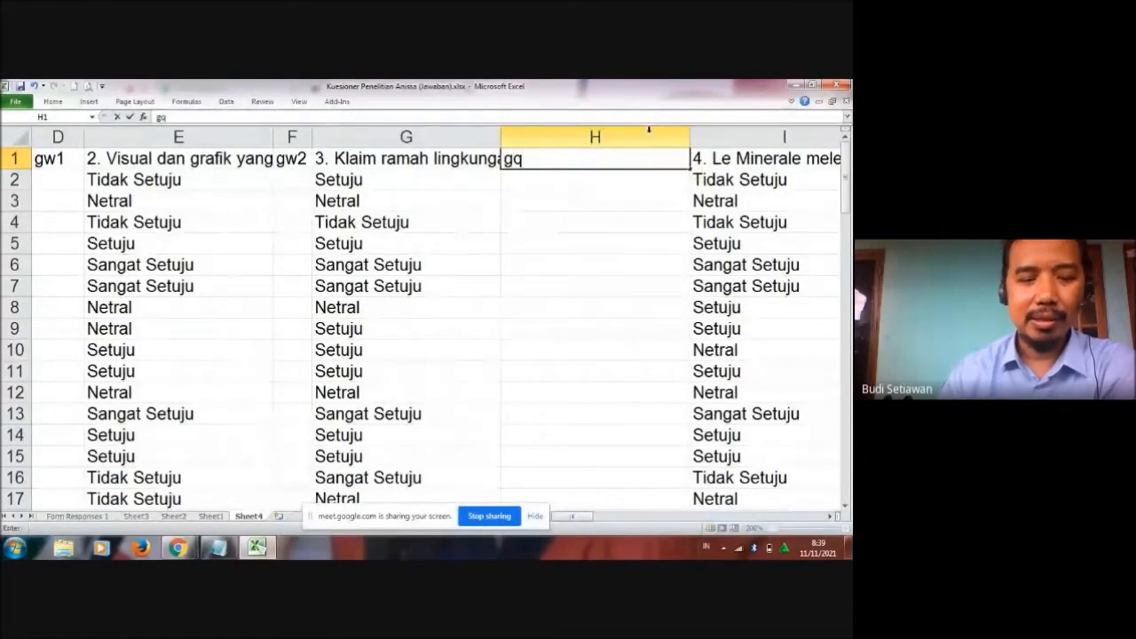
{"action": "key", "text": "BackSpace"}
{"action": "type", "text": "w3"}
{"action": "key", "text": "Right"}
{"action": "key", "text": "Right"}
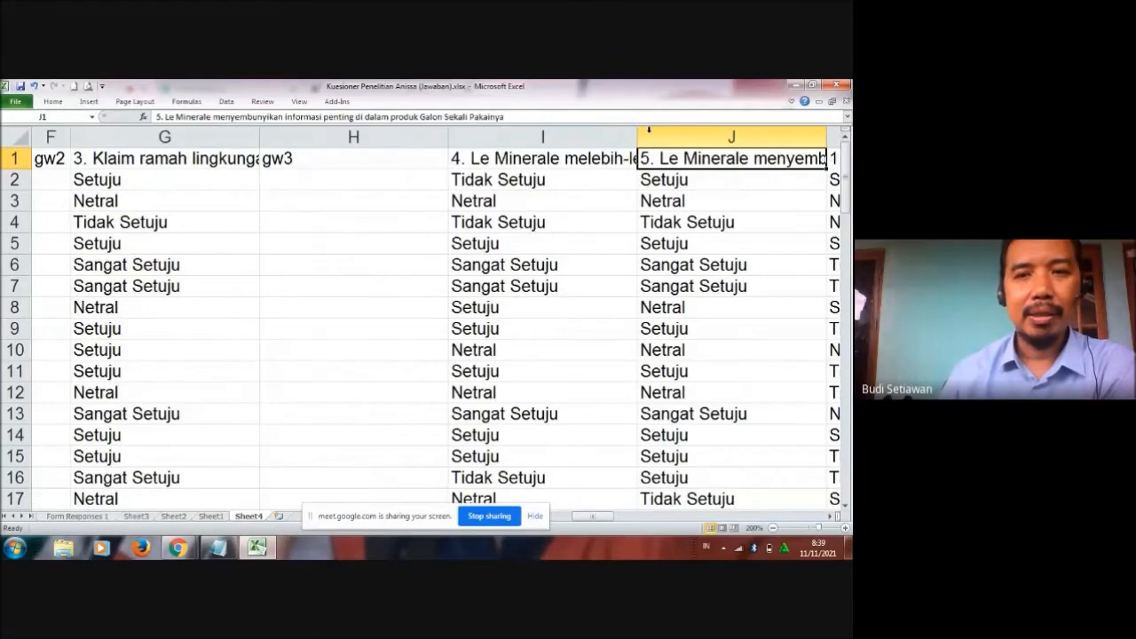
- Narrow column B to roughly a third less than its width and select the gw1 header cell D1
{"action": "key", "text": "Left"}
{"action": "key", "text": "Home"}
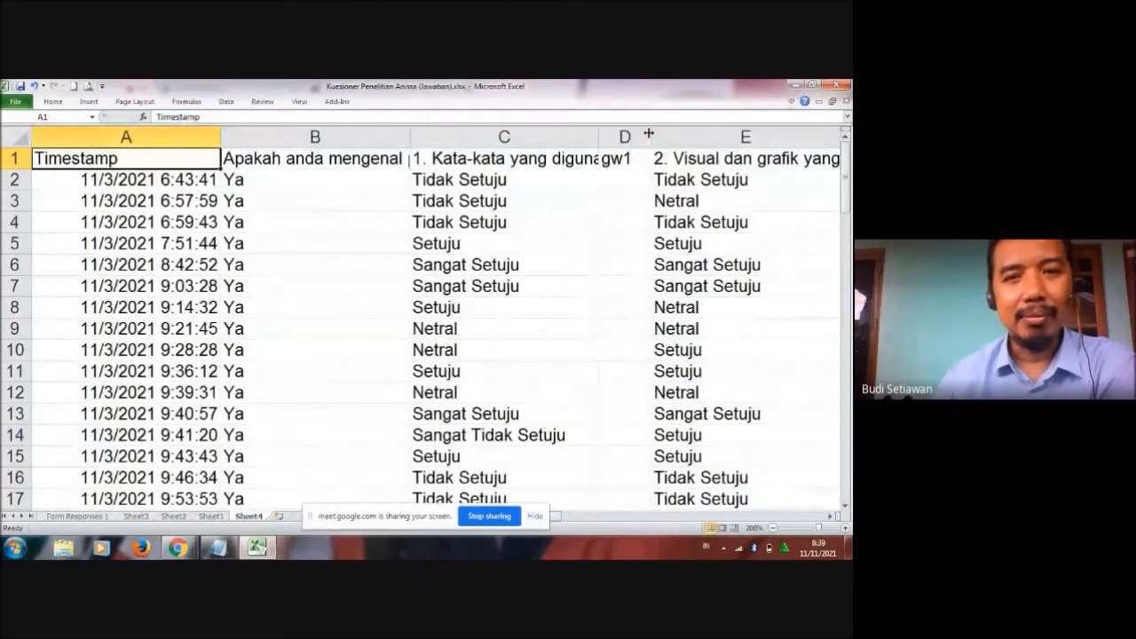
{"action": "key", "text": "Right"}
{"action": "key", "text": "Right"}
{"action": "key", "text": "Right"}
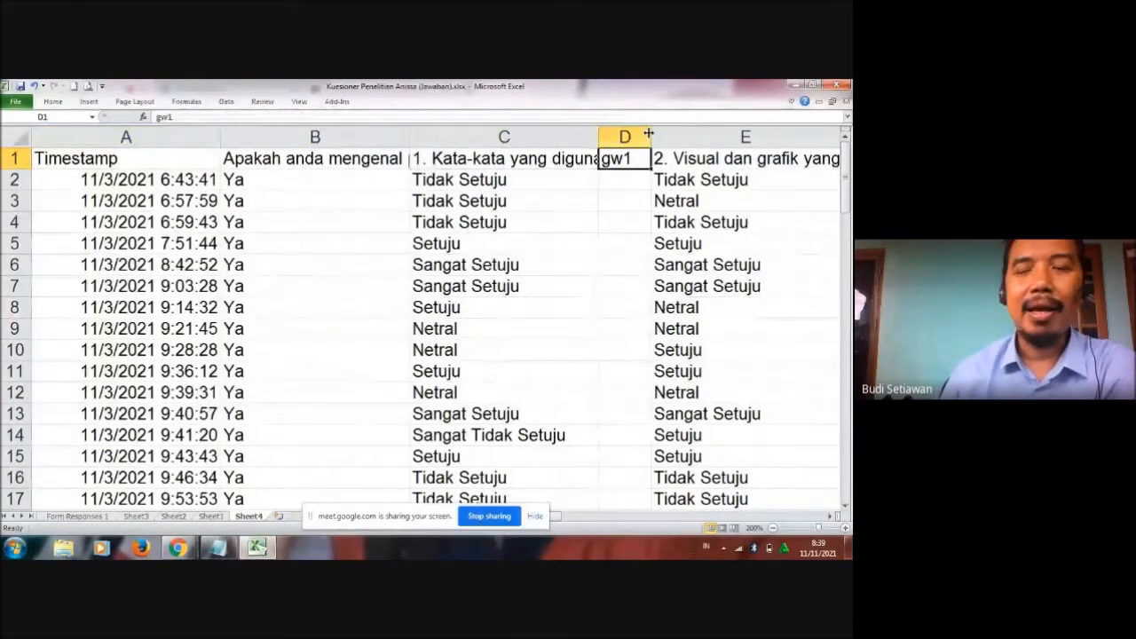
{"action": "key", "text": "Down"}
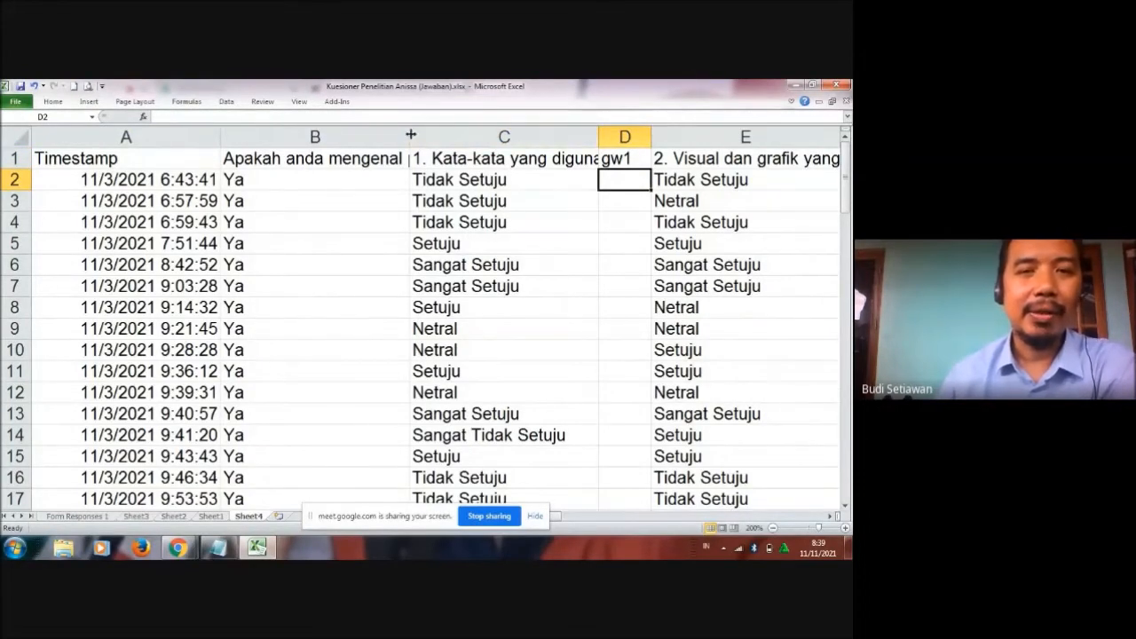
{"action": "left_click_drag", "start_coordinate": [410, 134], "coordinate": [290, 140]}
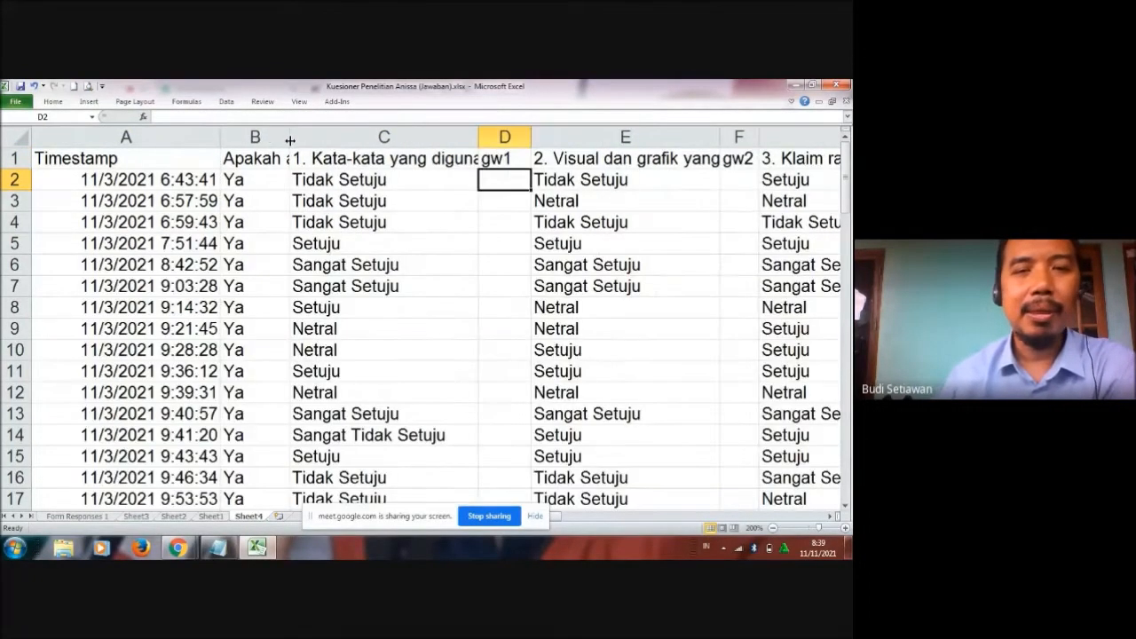
{"action": "left_click", "coordinate": [519, 157]}
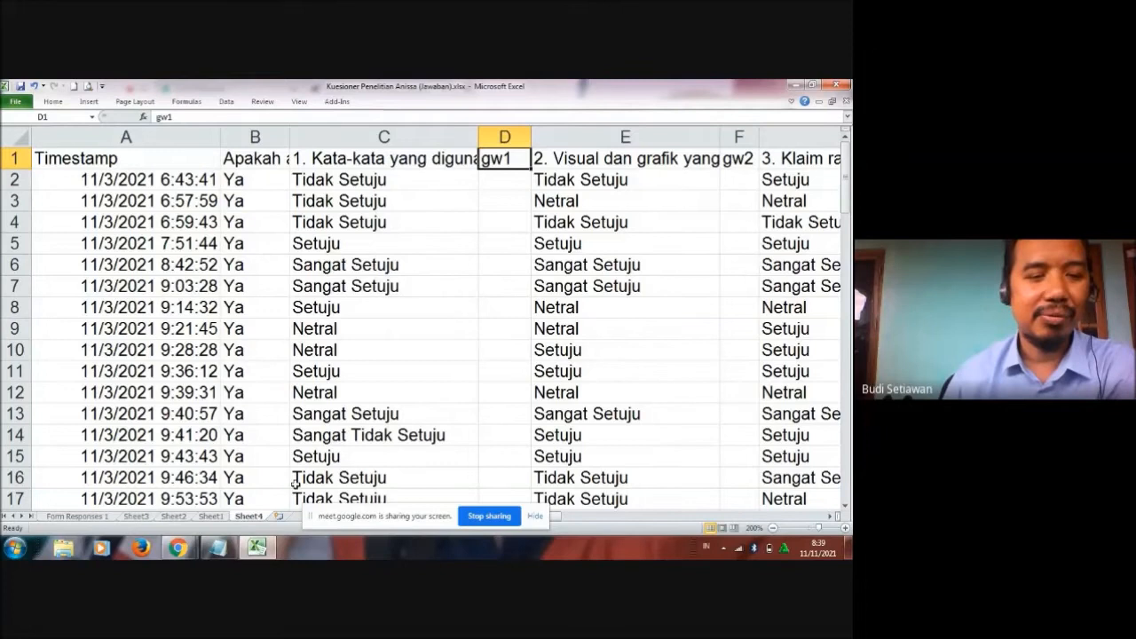
- Switch to the blank Notepad note, write "Jika C2", and place its window so worksheet columns A to C stay uncovered
{"action": "left_click", "coordinate": [217, 548]}
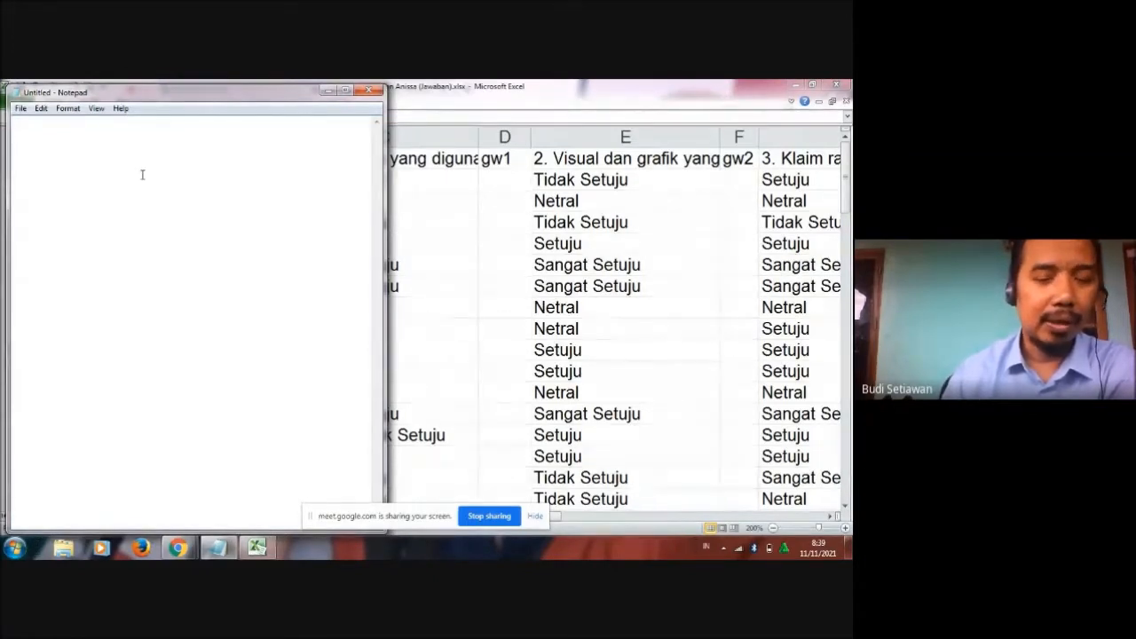
{"action": "type", "text": "="}
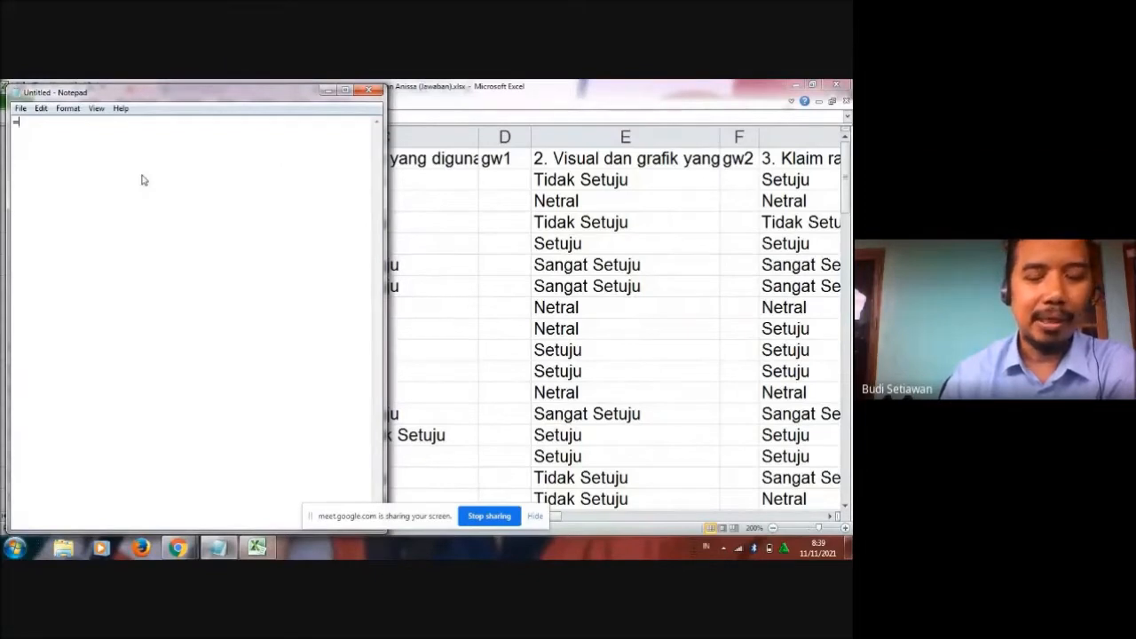
{"action": "type", "text": "i"}
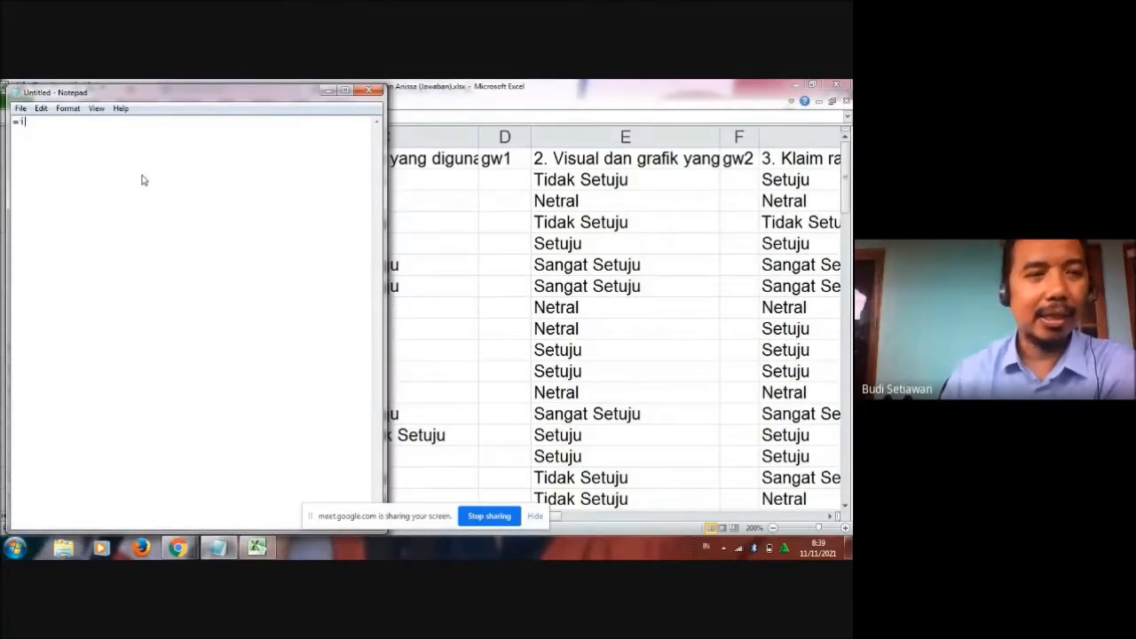
{"action": "type", "text": "ka"}
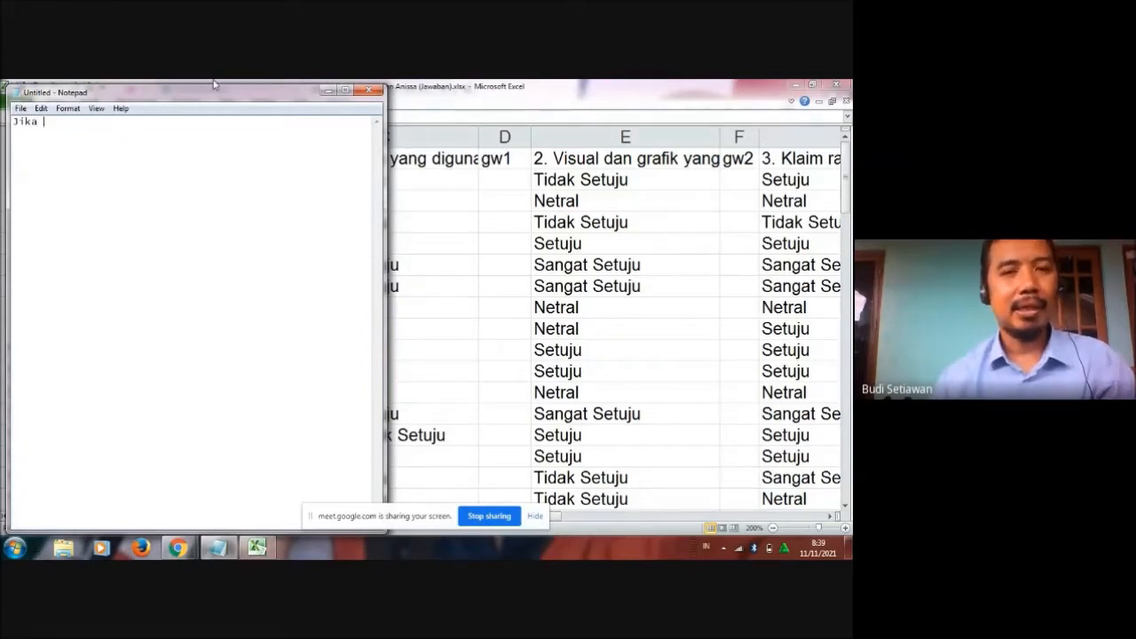
{"action": "left_click_drag", "start_coordinate": [213, 98], "coordinate": [522, 216]}
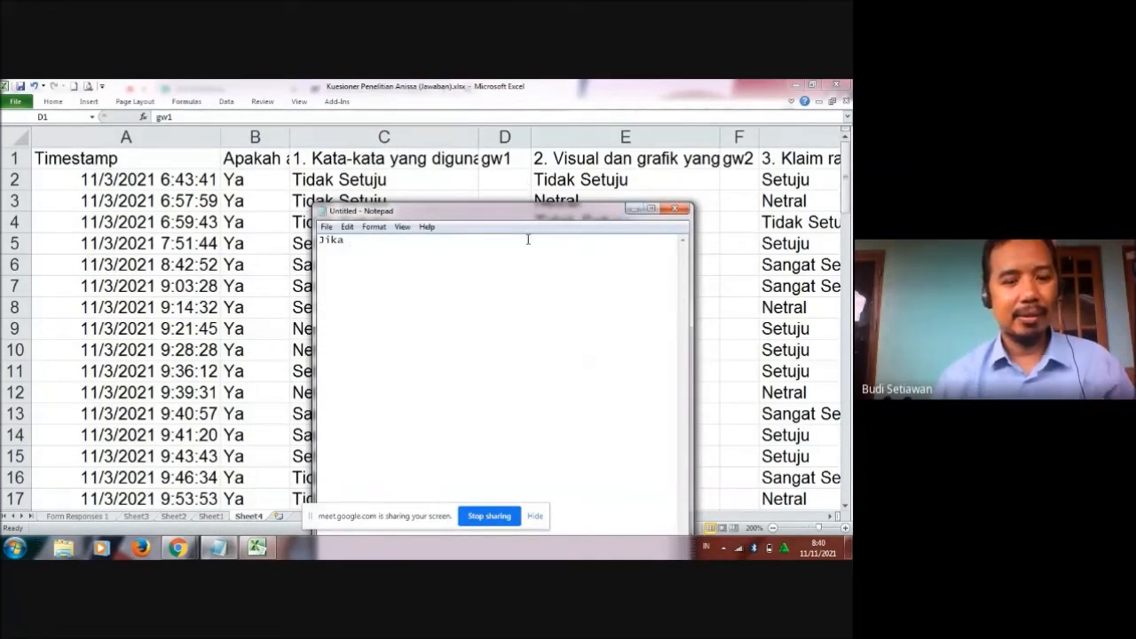
{"action": "type", "text": "C2"}
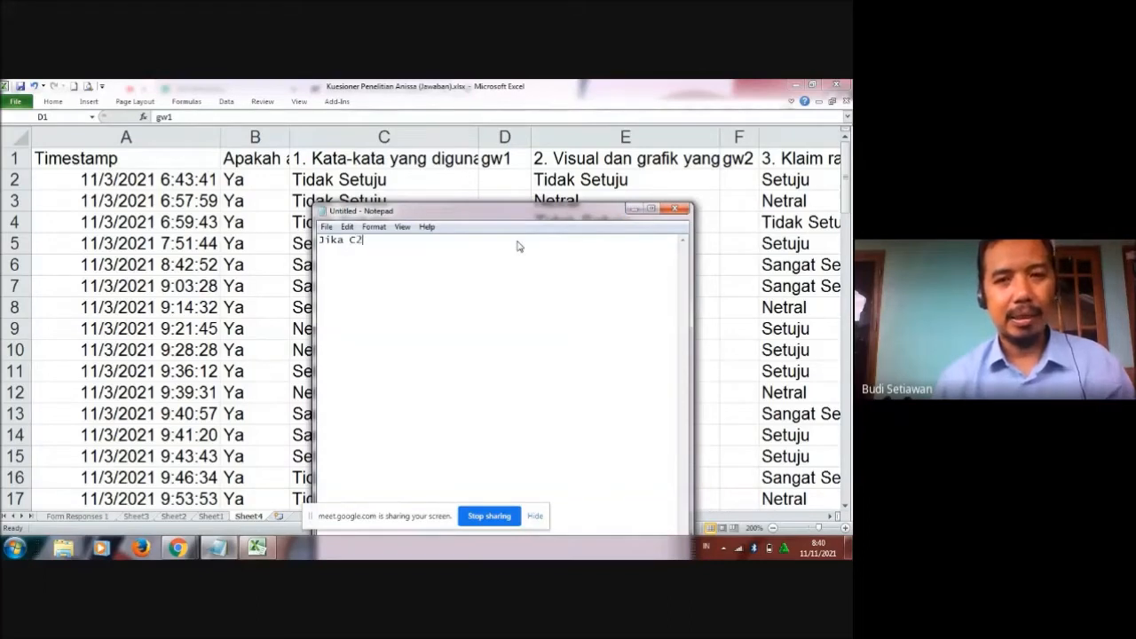
{"action": "left_click_drag", "start_coordinate": [497, 213], "coordinate": [629, 106]}
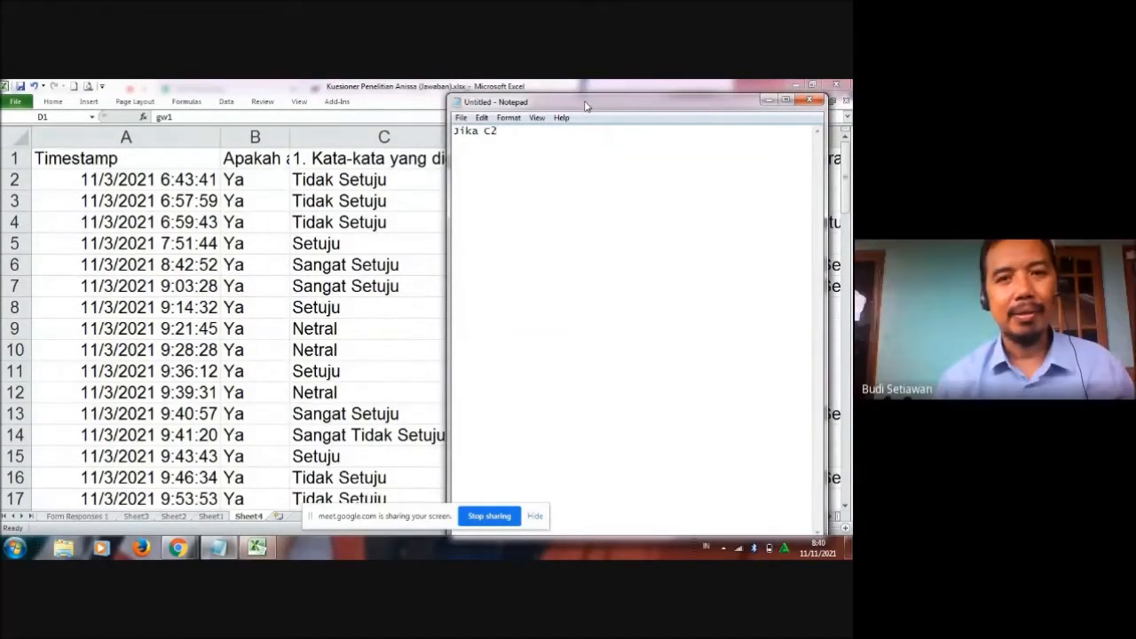
{"action": "left_click_drag", "start_coordinate": [586, 101], "coordinate": [586, 115]}
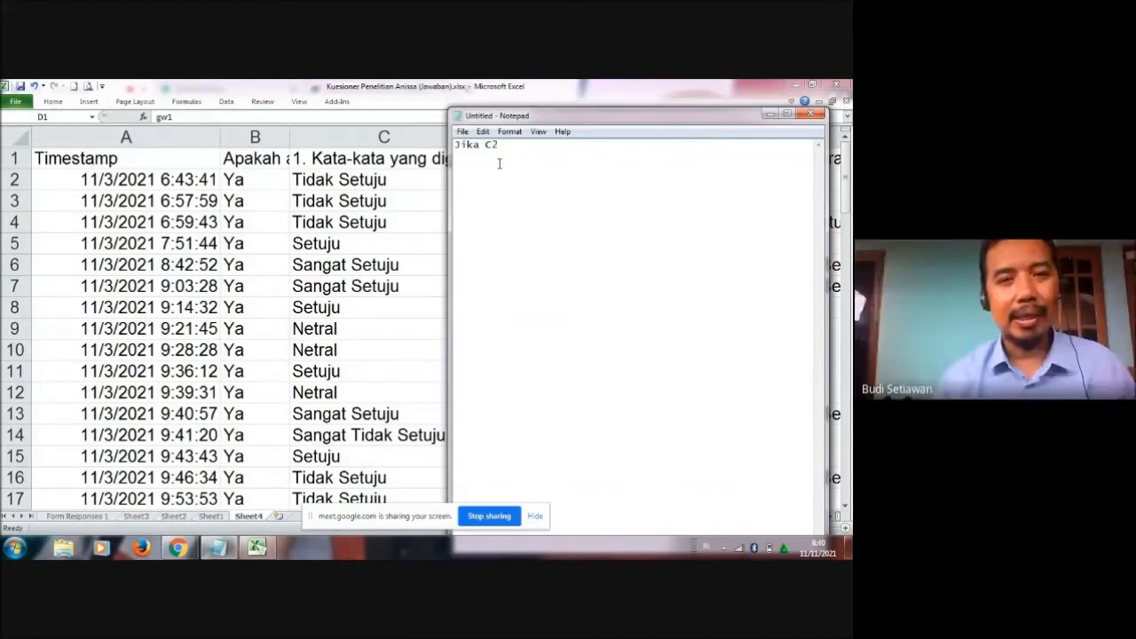
- Replace the text in the Notepad note with the line "Sangat Setuju"
{"action": "key", "text": "BackSpace"}
{"action": "key", "text": "BackSpace"}
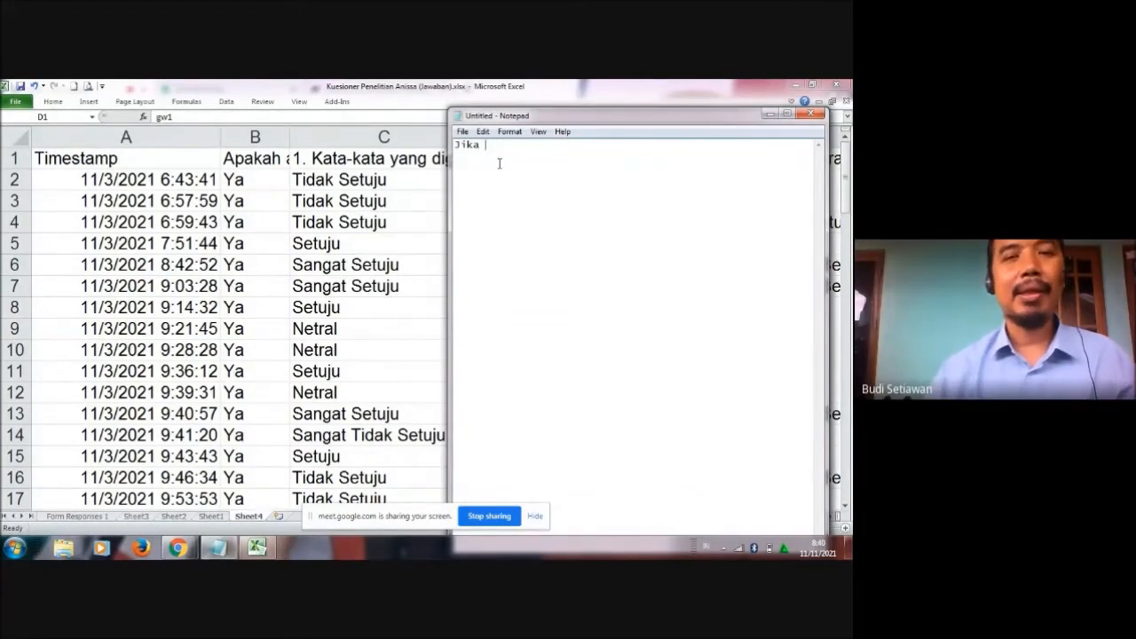
{"action": "key", "text": "BackSpace"}
{"action": "key", "text": "BackSpace"}
{"action": "key", "text": "BackSpace"}
{"action": "key", "text": "BackSpace"}
{"action": "key", "text": "BackSpace"}
{"action": "type", "text": "S"}
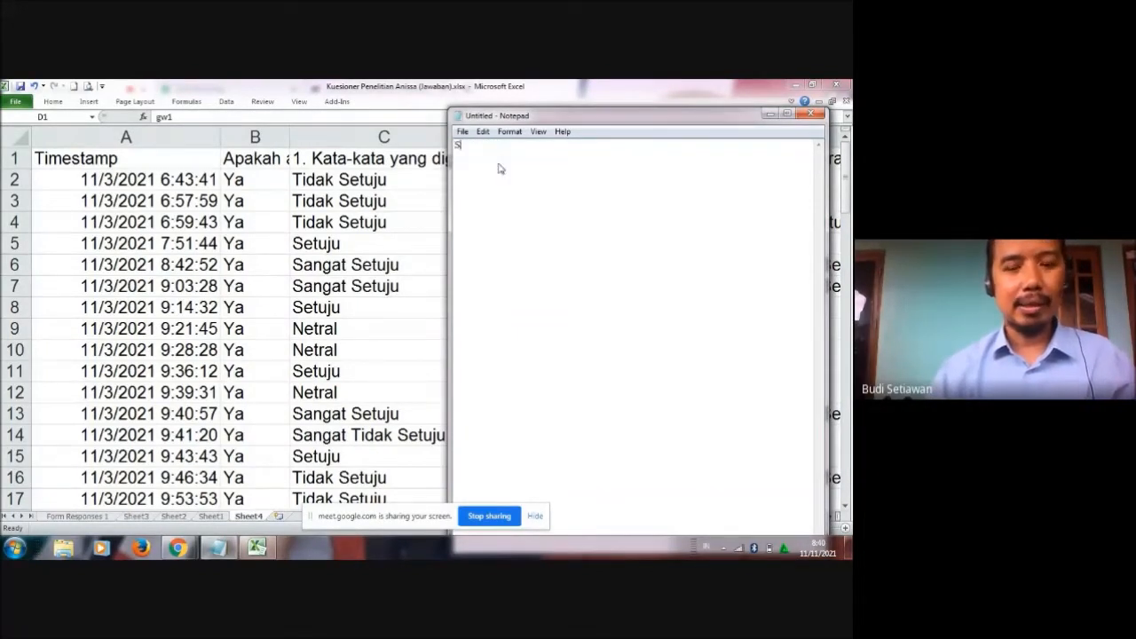
{"action": "type", "text": "angat"}
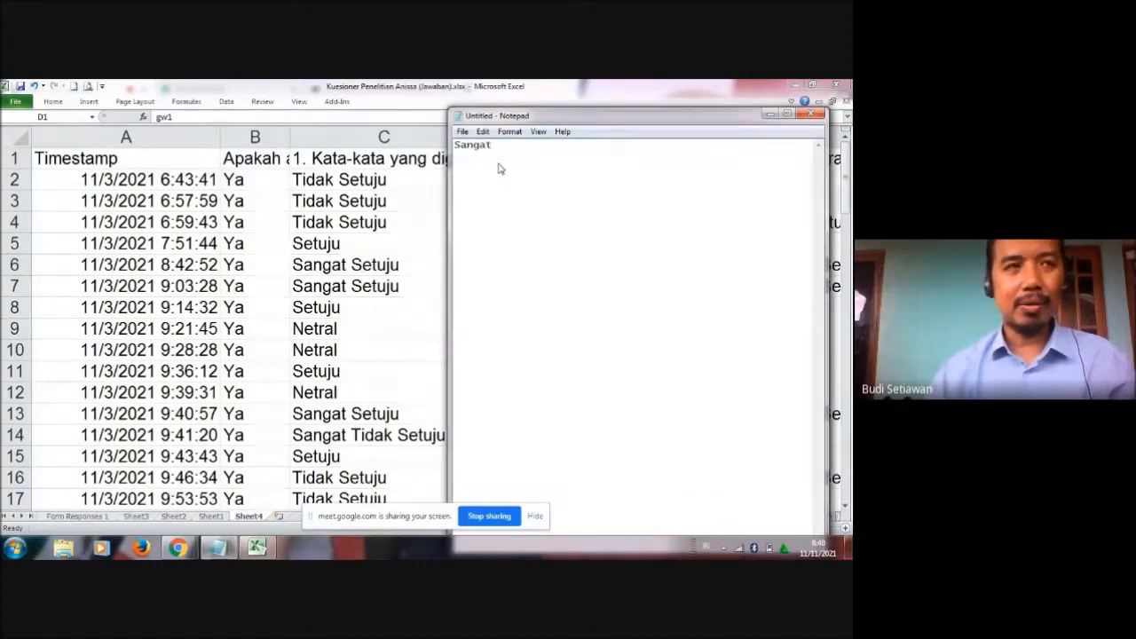
{"action": "type", "text": " S"}
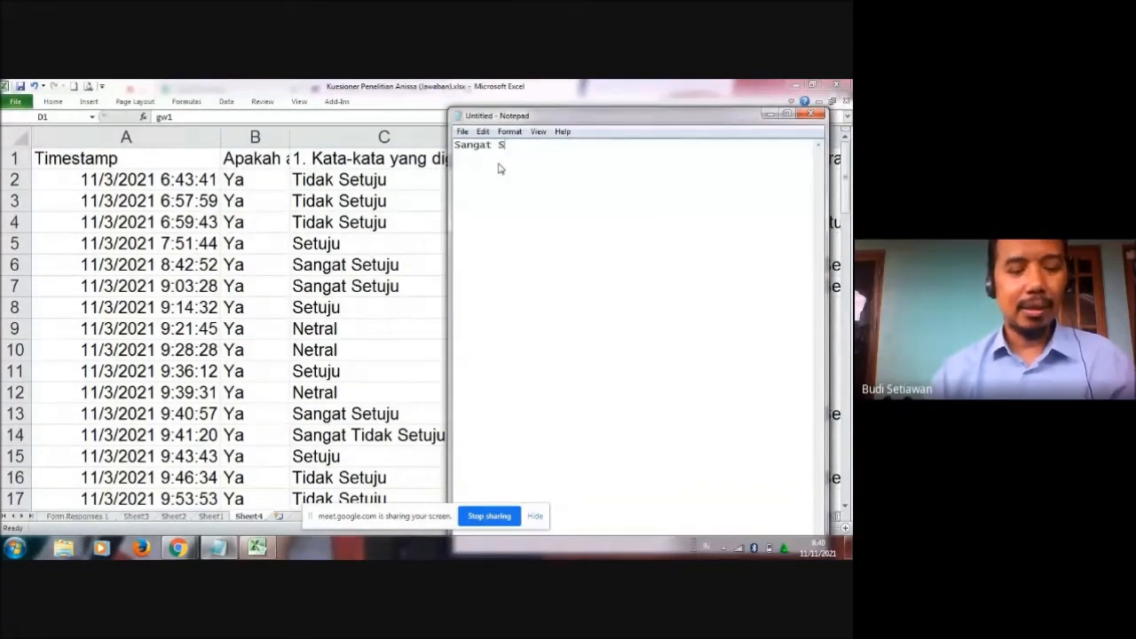
{"action": "type", "text": "etuju"}
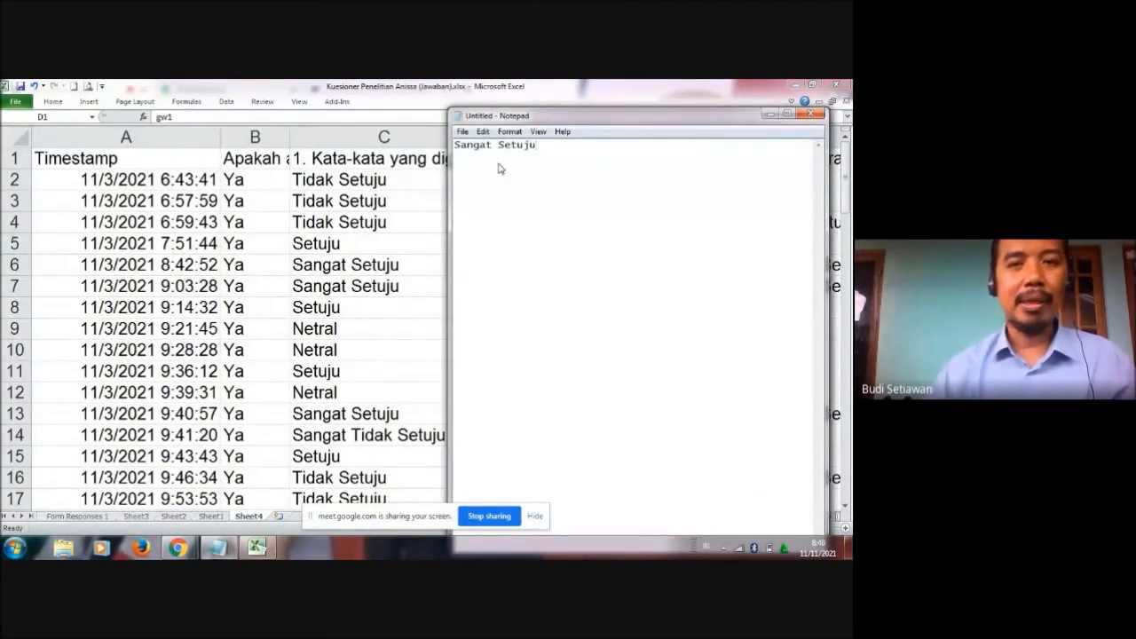
- Add the answer options Setuju, Netral and Tidak Setuju on separate lines below Sangat Setuju
{"action": "key", "text": "Return"}
{"action": "type", "text": "S"}
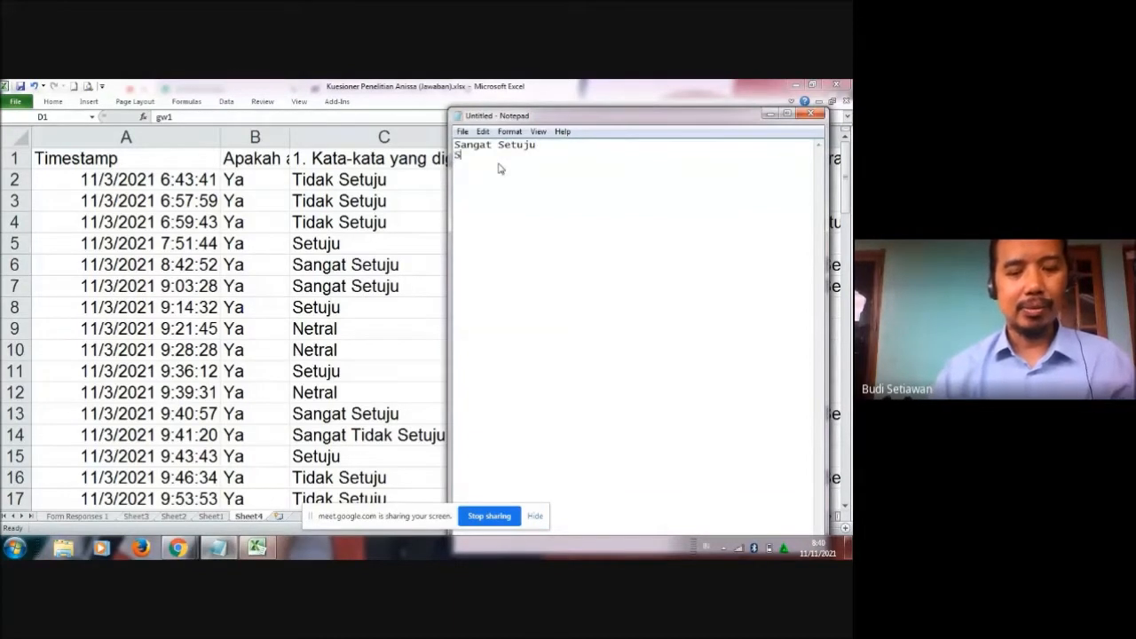
{"action": "type", "text": "etuju "}
{"action": "type", "text": "Netral"}
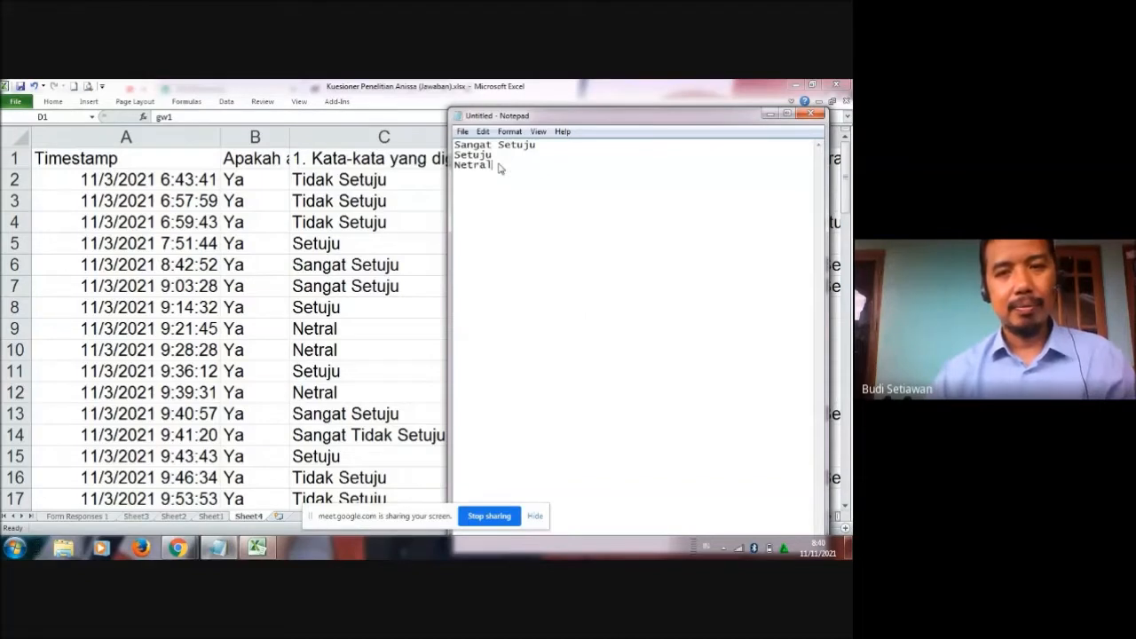
{"action": "key", "text": "Return"}
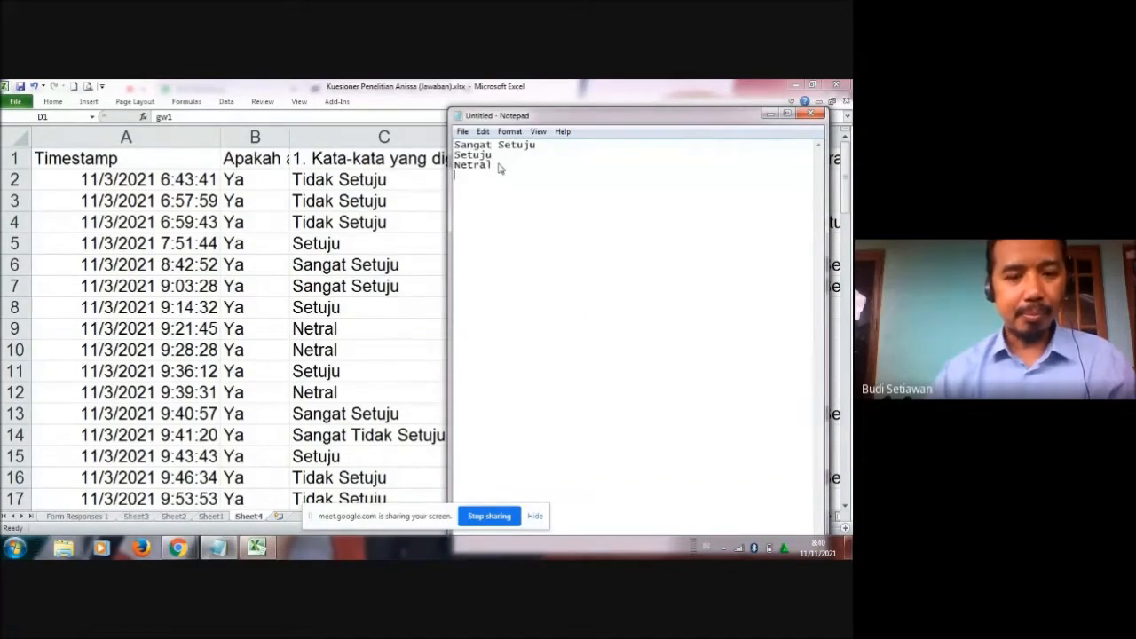
{"action": "type", "text": "Tidak S"}
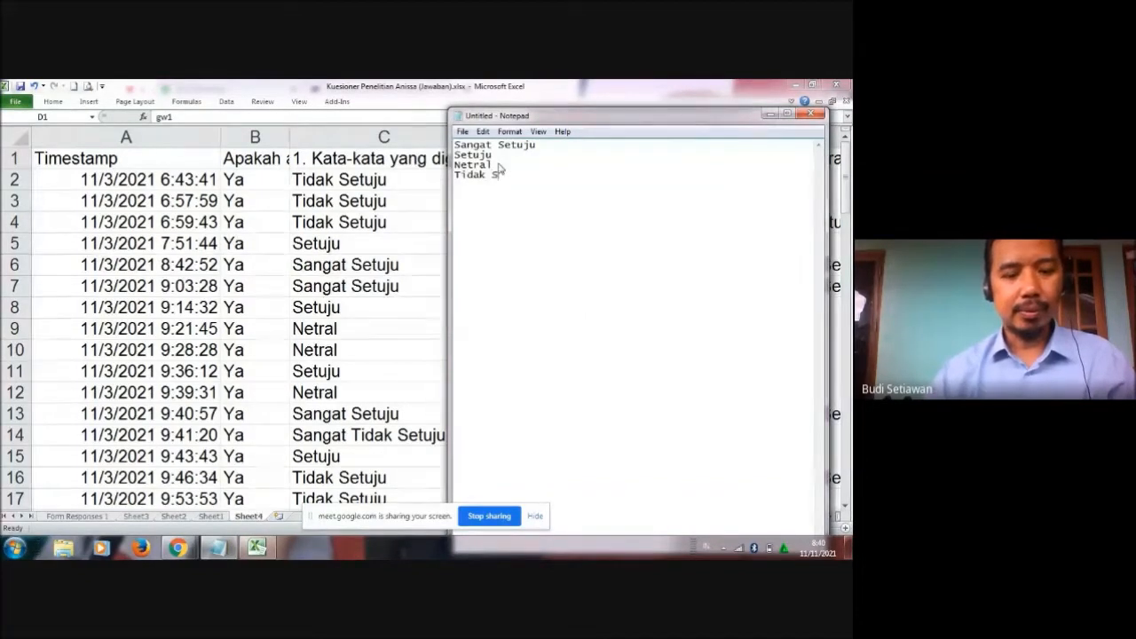
{"action": "type", "text": "etuju"}
{"action": "key", "text": "Return"}
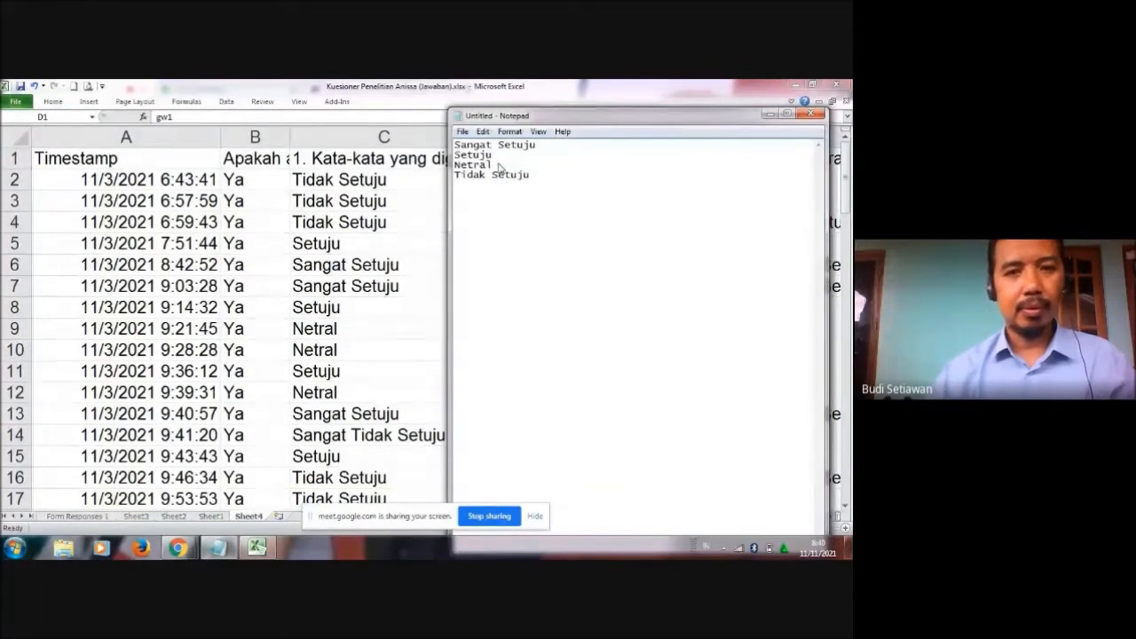
- Set the Notepad font size to 18
{"action": "left_click", "coordinate": [484, 131]}
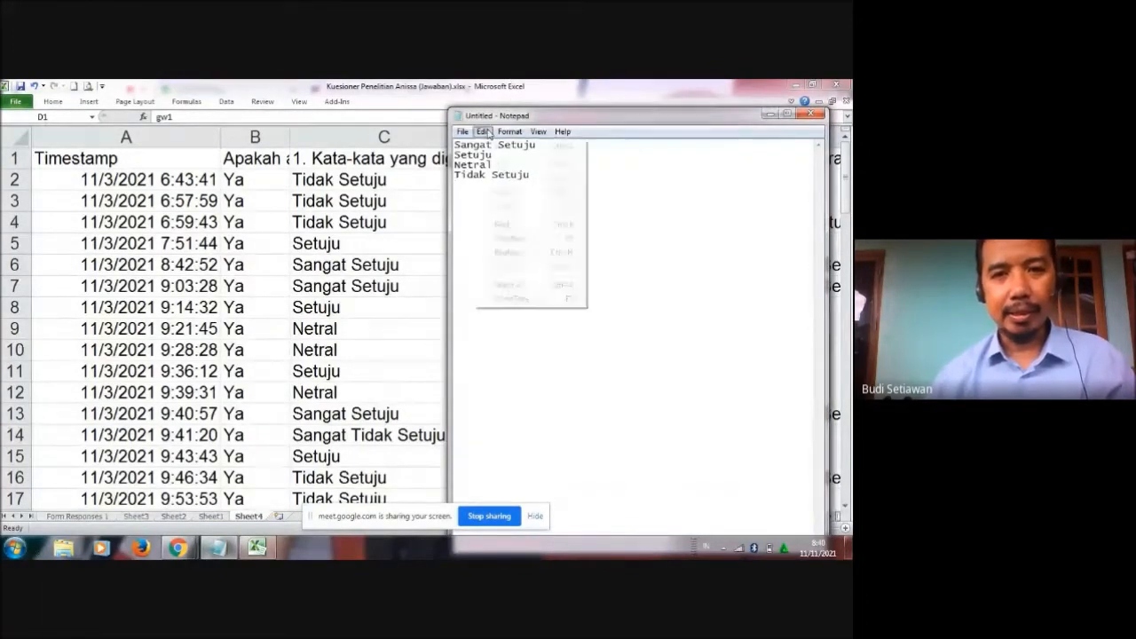
{"action": "mouse_move", "coordinate": [510, 133]}
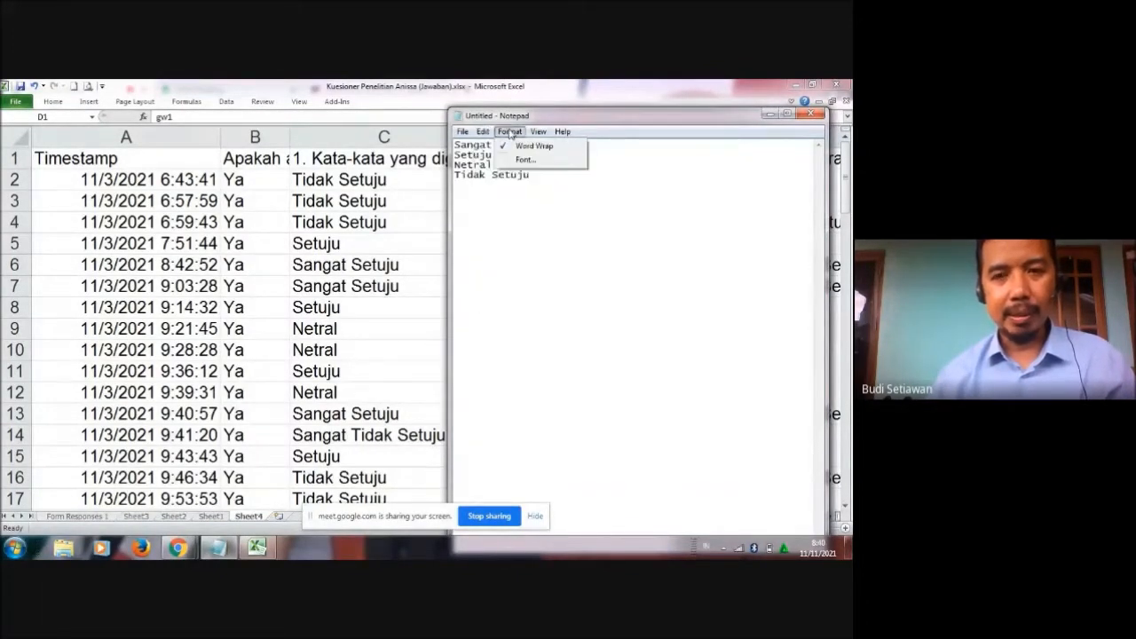
{"action": "left_click", "coordinate": [524, 159]}
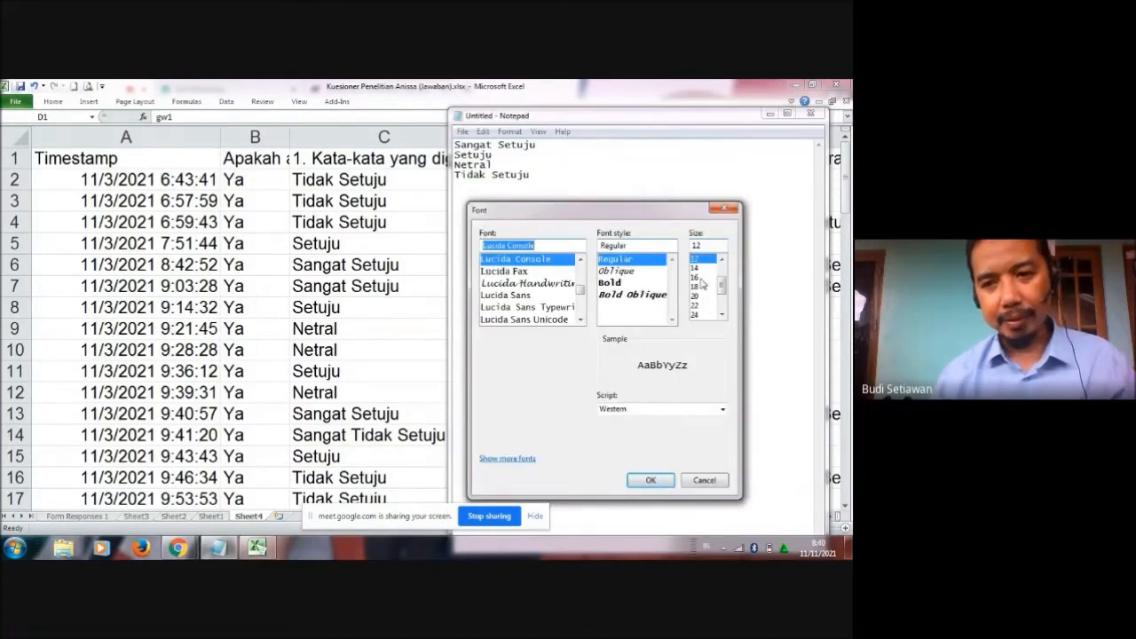
{"action": "left_click", "coordinate": [697, 287]}
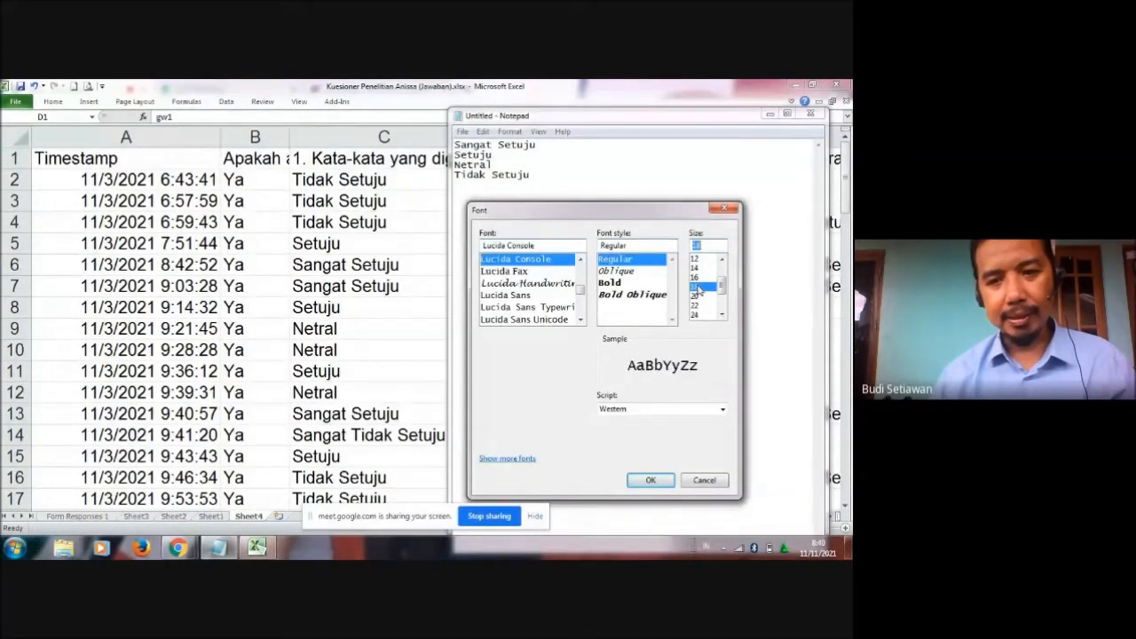
{"action": "left_click", "coordinate": [660, 480]}
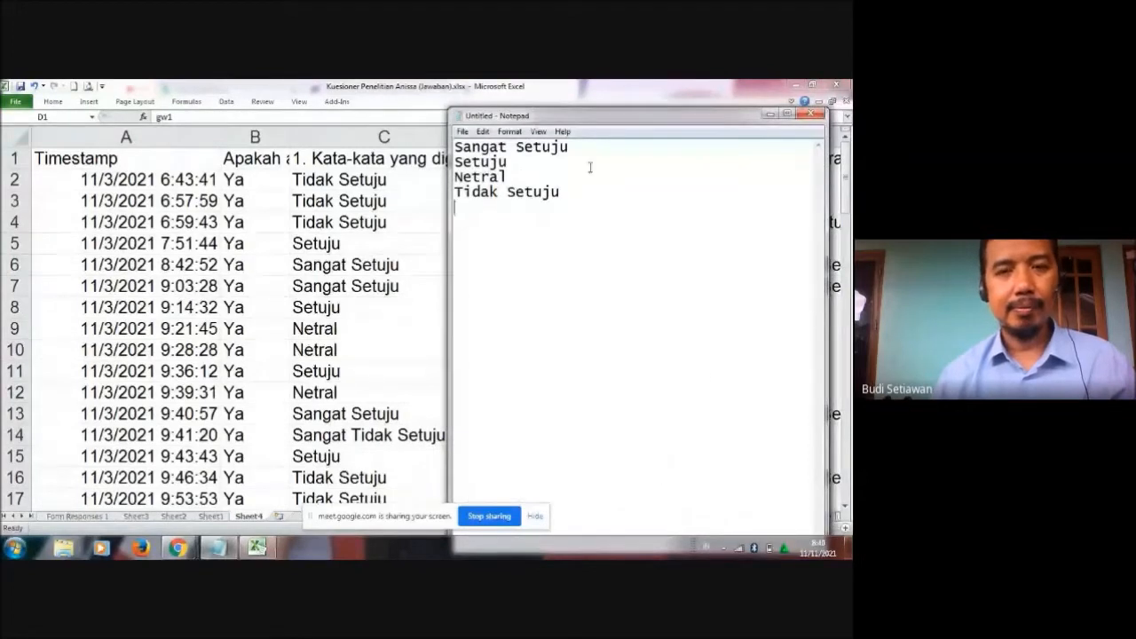
- Enlarge the Notepad text to font size 24
{"action": "left_click", "coordinate": [537, 131]}
{"action": "mouse_move", "coordinate": [515, 133]}
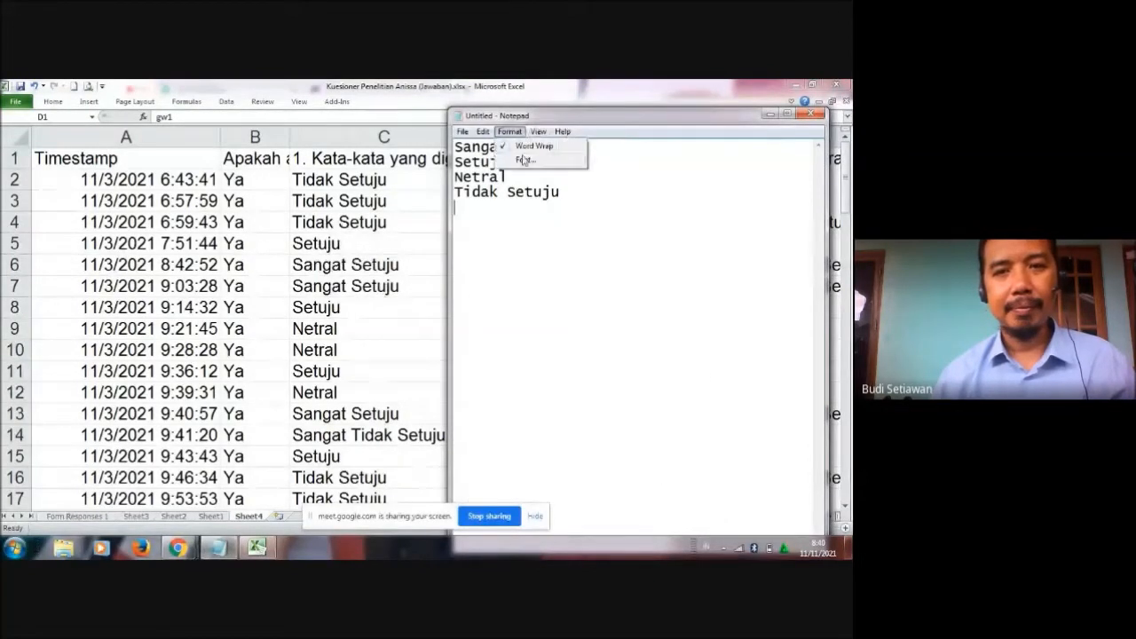
{"action": "left_click", "coordinate": [524, 160]}
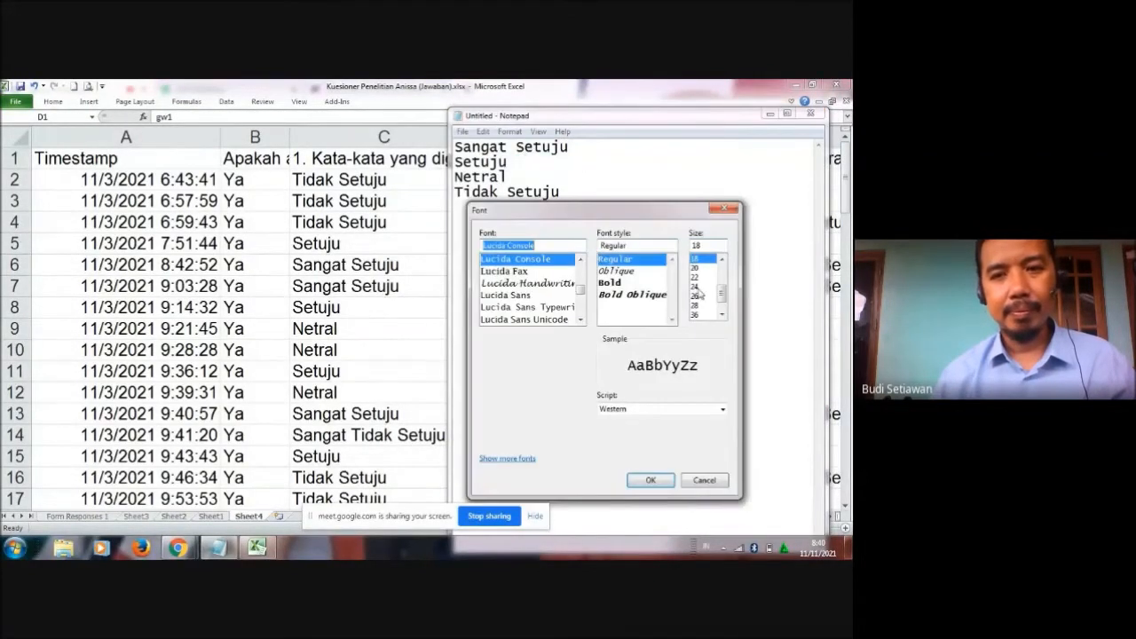
{"action": "left_click", "coordinate": [696, 286]}
{"action": "left_click", "coordinate": [666, 479]}
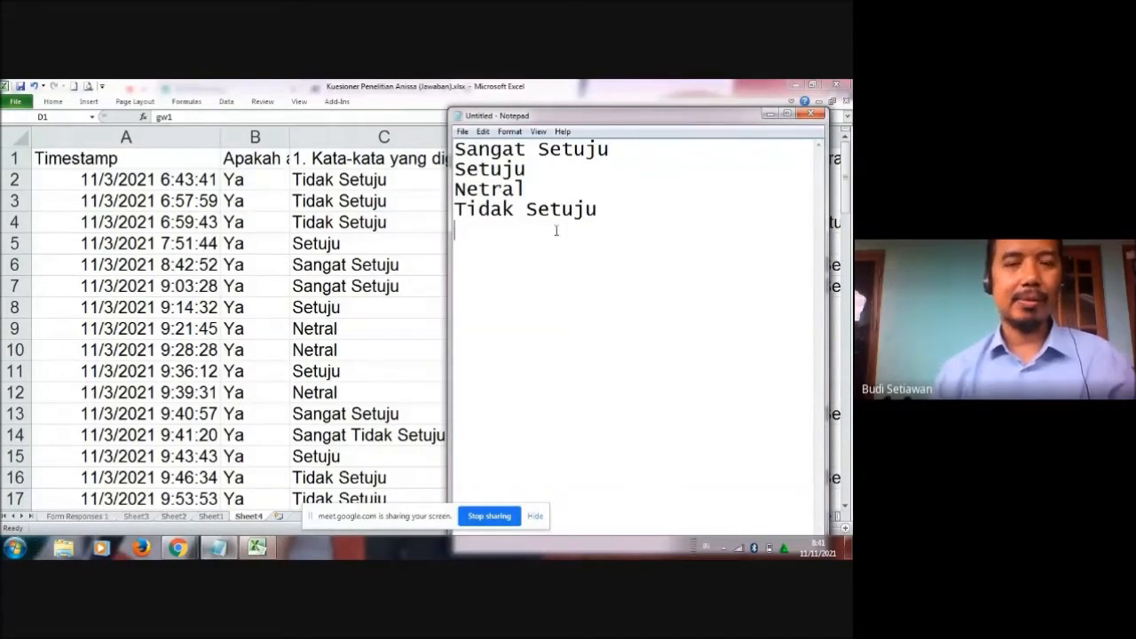
- Add the line "Sangat Tidak Setuju" to the Notepad list and assign the score 5 to Sangat Setuju
{"action": "type", "text": "Sangat Tidak Setuju"}
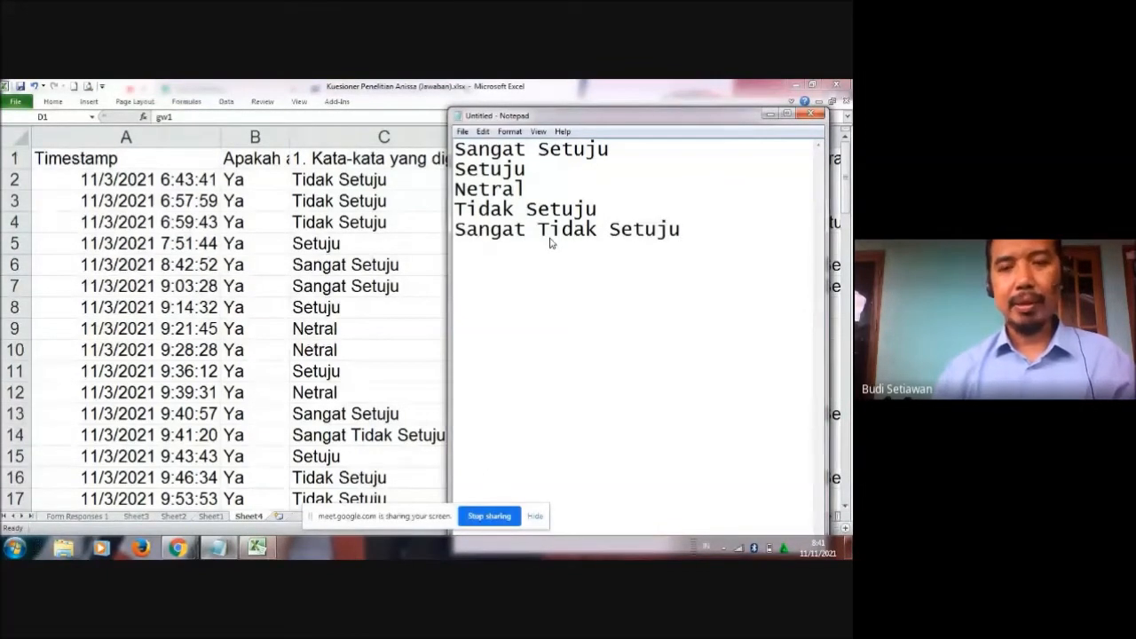
{"action": "left_click", "coordinate": [626, 144]}
{"action": "type", "text": "="}
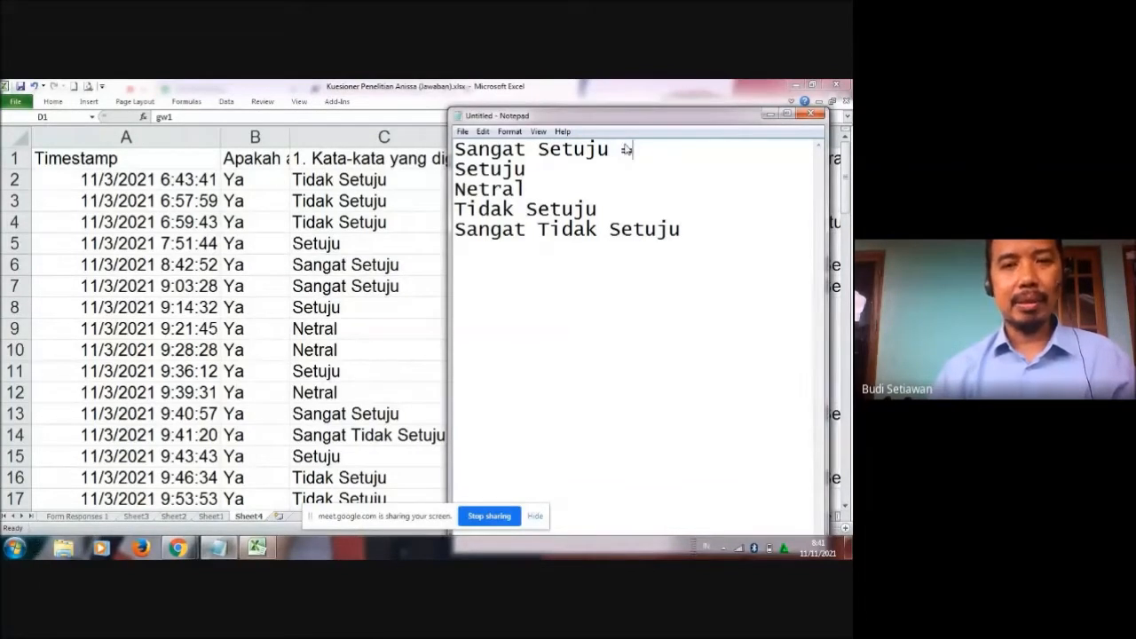
{"action": "type", "text": " 5"}
{"action": "key", "text": "Down"}
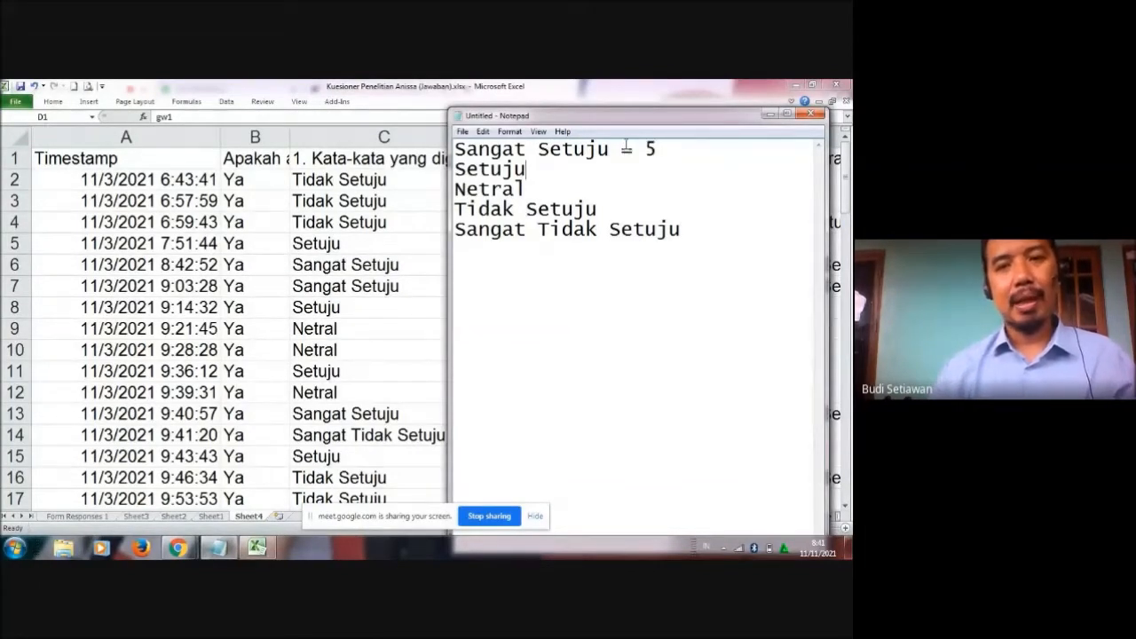
- Assign the scores Setuju = 4, Netral = 3, Tidak Setuju = 2 and Sangat Tidak Setuju = 1
{"action": "type", "text": "= 4"}
{"action": "key", "text": "Down"}
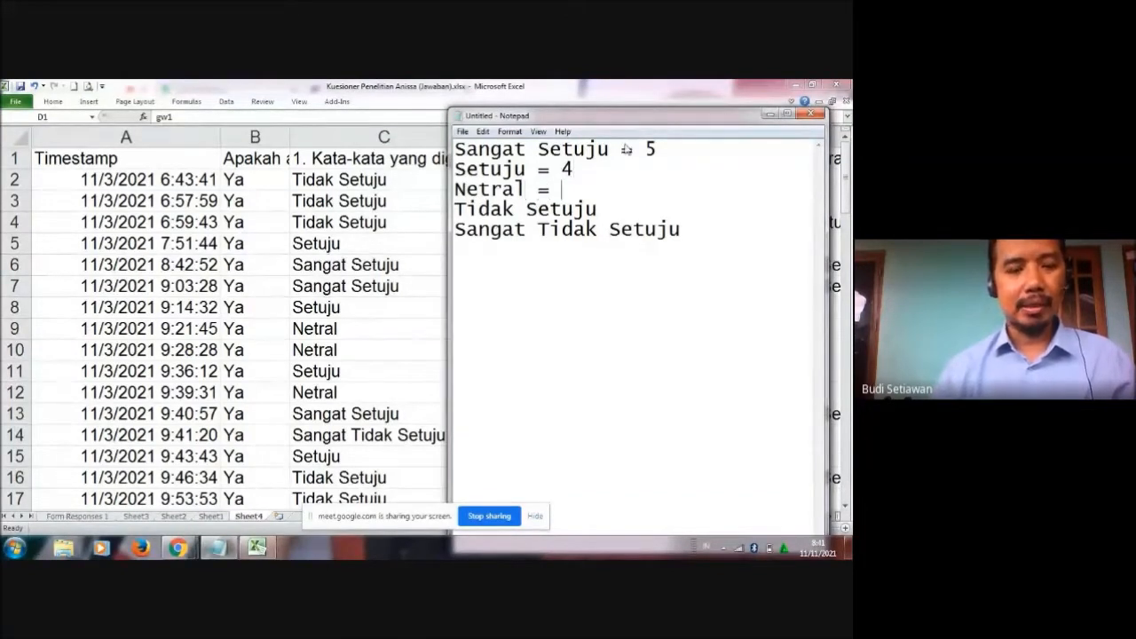
{"action": "type", "text": "3"}
{"action": "key", "text": "Down"}
{"action": "type", "text": "= 2"}
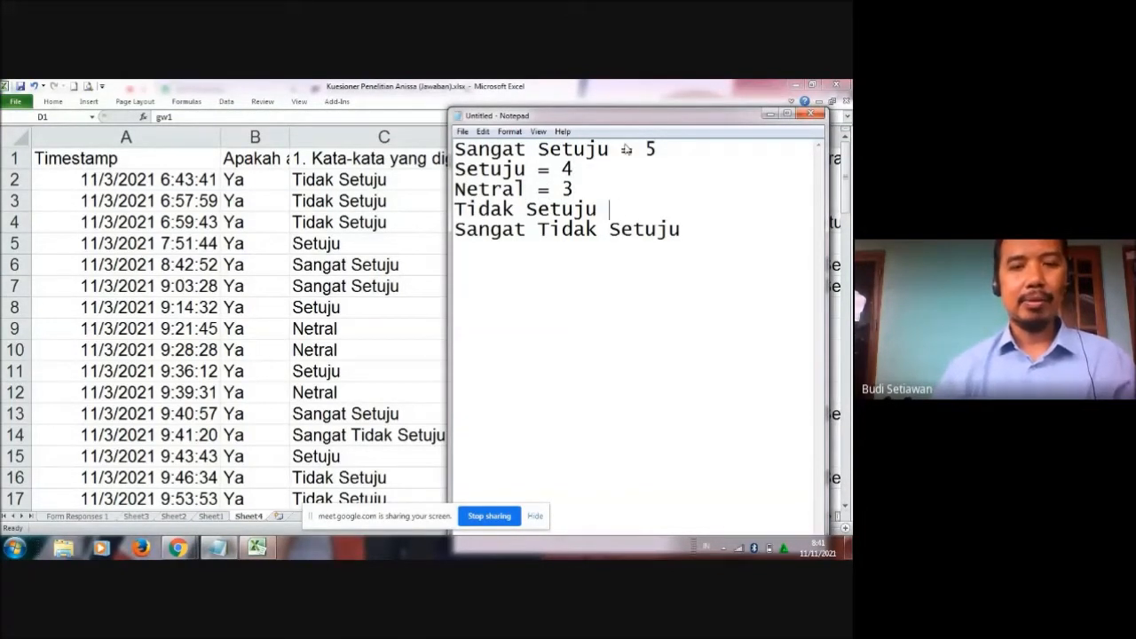
{"action": "key", "text": "Down"}
{"action": "key", "text": "Right"}
{"action": "key", "text": "Right"}
{"action": "key", "text": "Right"}
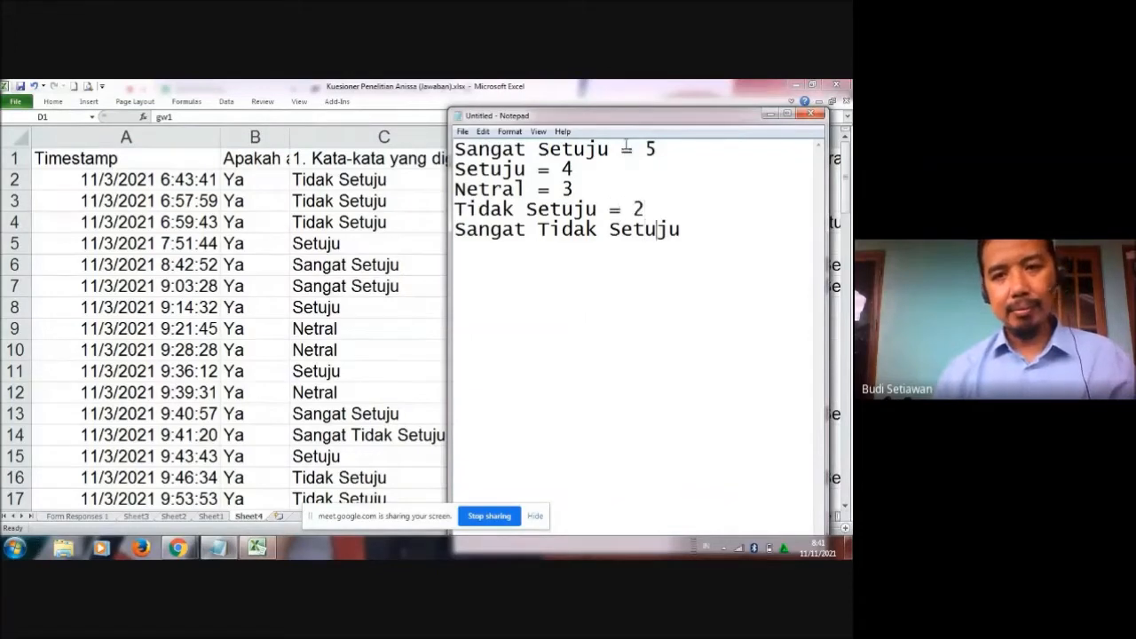
{"action": "type", "text": "="}
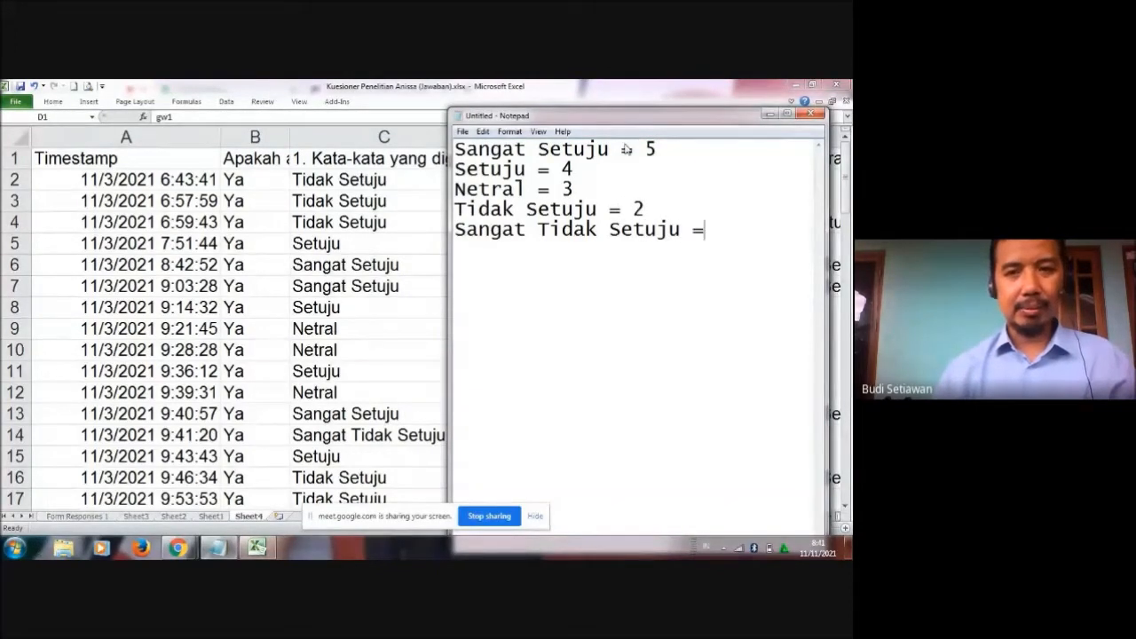
{"action": "type", "text": " 1"}
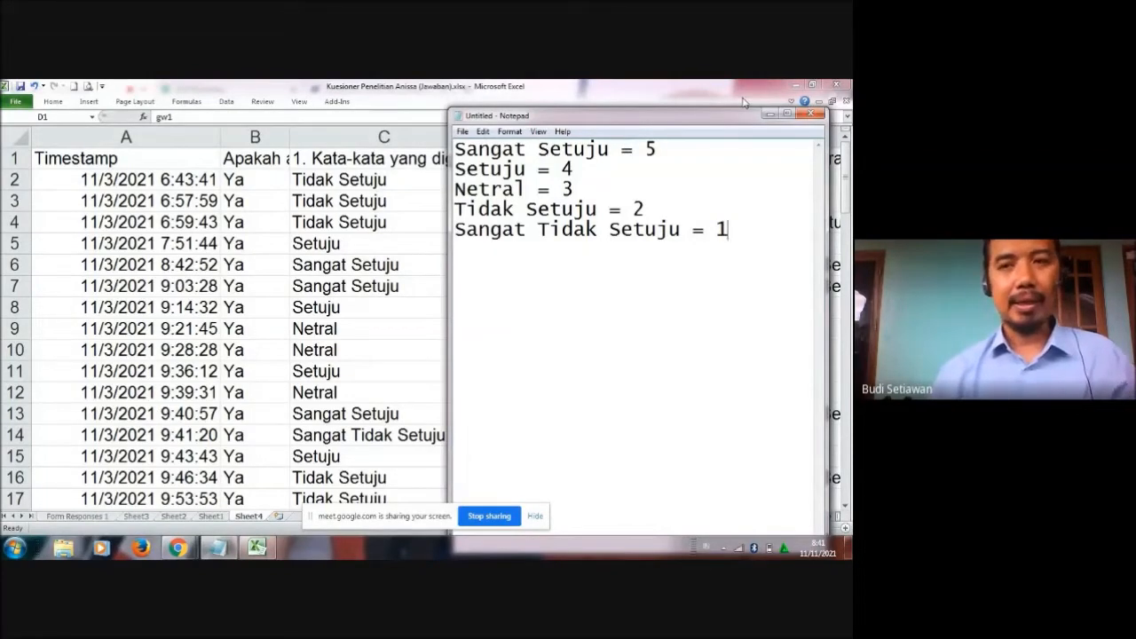
- Switch to Excel and enter the scores 2, 2, 2 and 4 in gw1 cells D2 to D5
{"action": "left_click", "coordinate": [768, 117]}
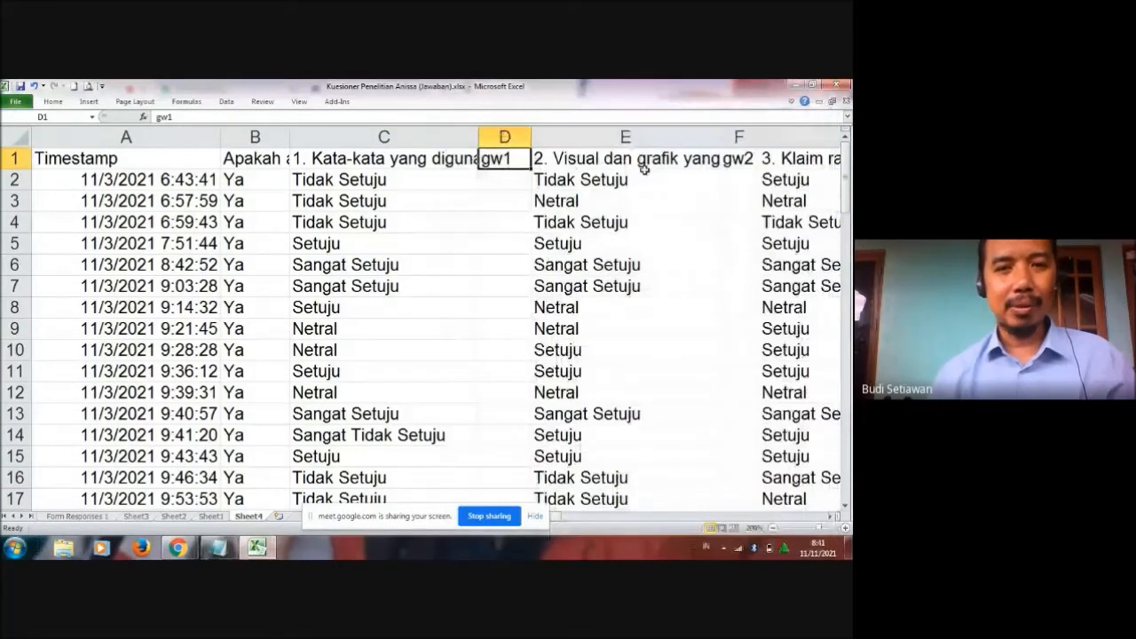
{"action": "left_click", "coordinate": [517, 180]}
{"action": "type", "text": "2"}
{"action": "key", "text": "Return"}
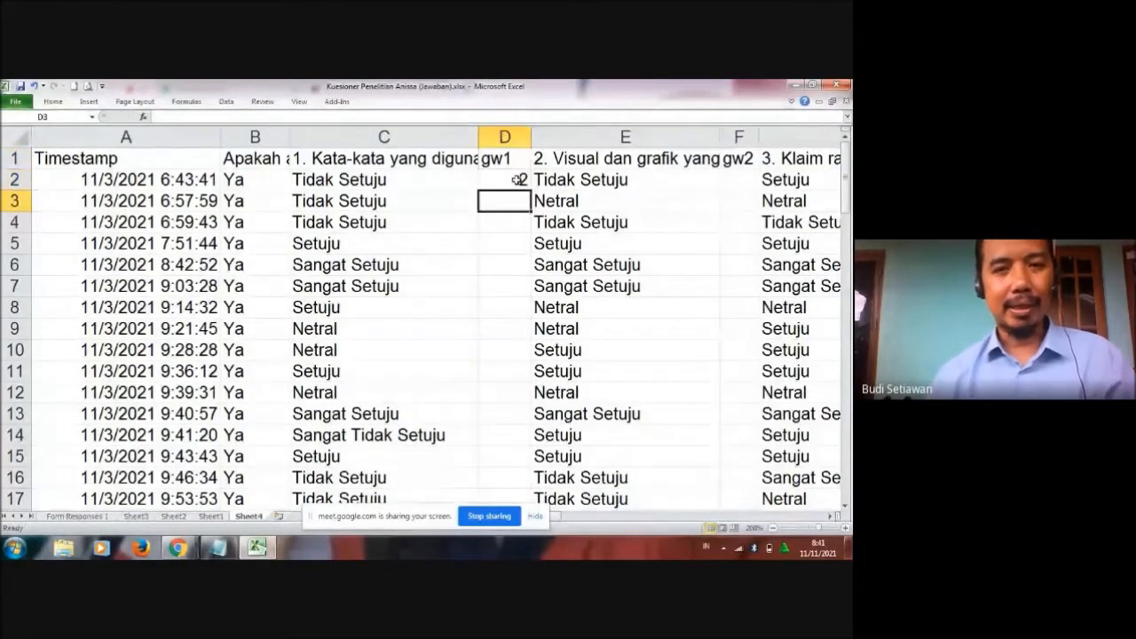
{"action": "type", "text": "2"}
{"action": "key", "text": "Return"}
{"action": "type", "text": "2"}
{"action": "key", "text": "Return"}
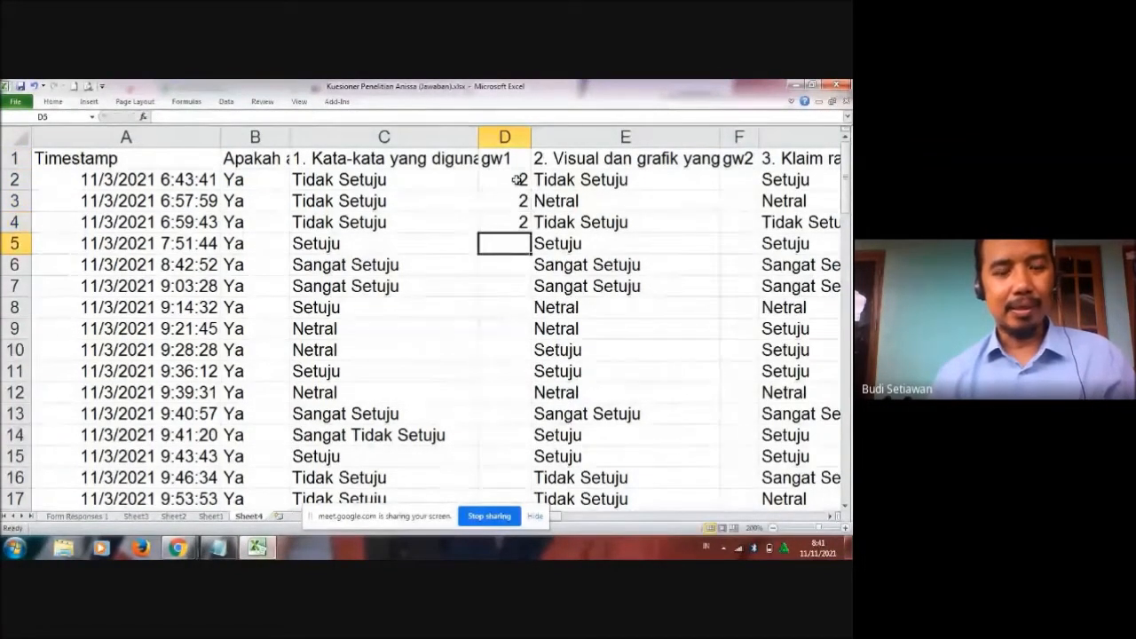
{"action": "type", "text": "4"}
{"action": "key", "text": "Return"}
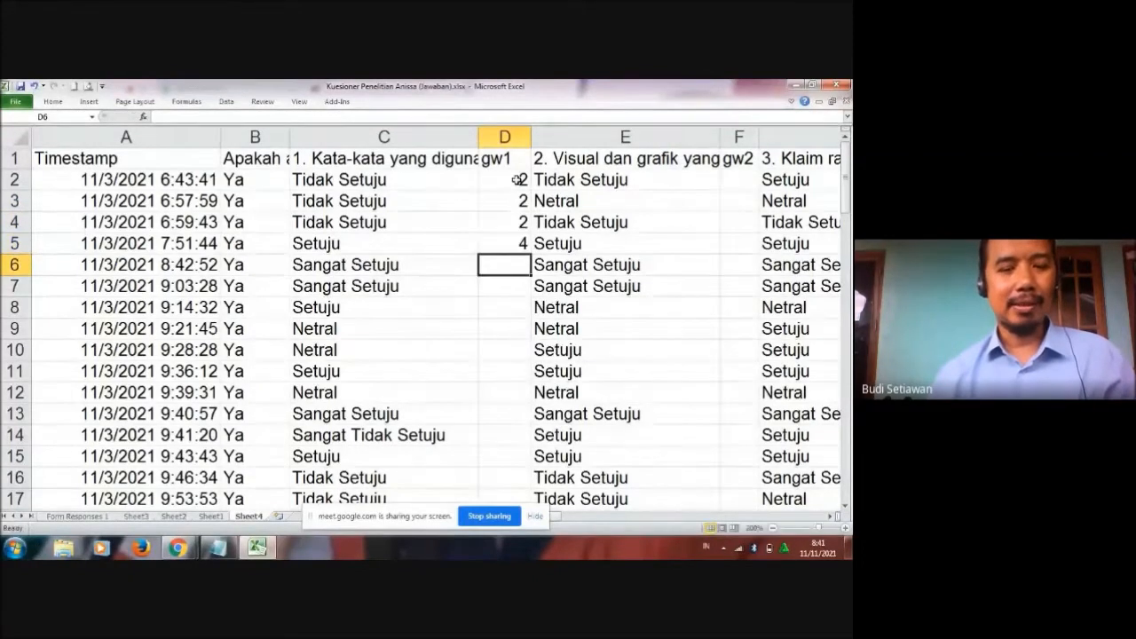
- Enter the score 5 in gw1 cells D6 and D7, and replace the D6 score with 3
{"action": "type", "text": "5"}
{"action": "key", "text": "Return"}
{"action": "type", "text": "5"}
{"action": "key", "text": "Up"}
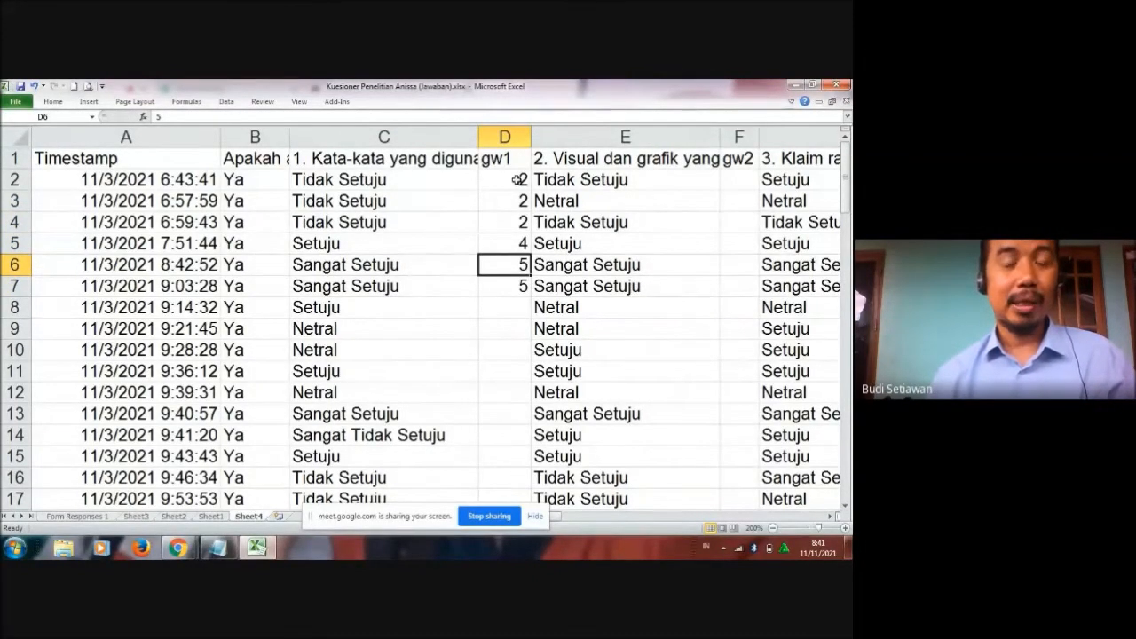
{"action": "type", "text": "3"}
{"action": "key", "text": "Return"}
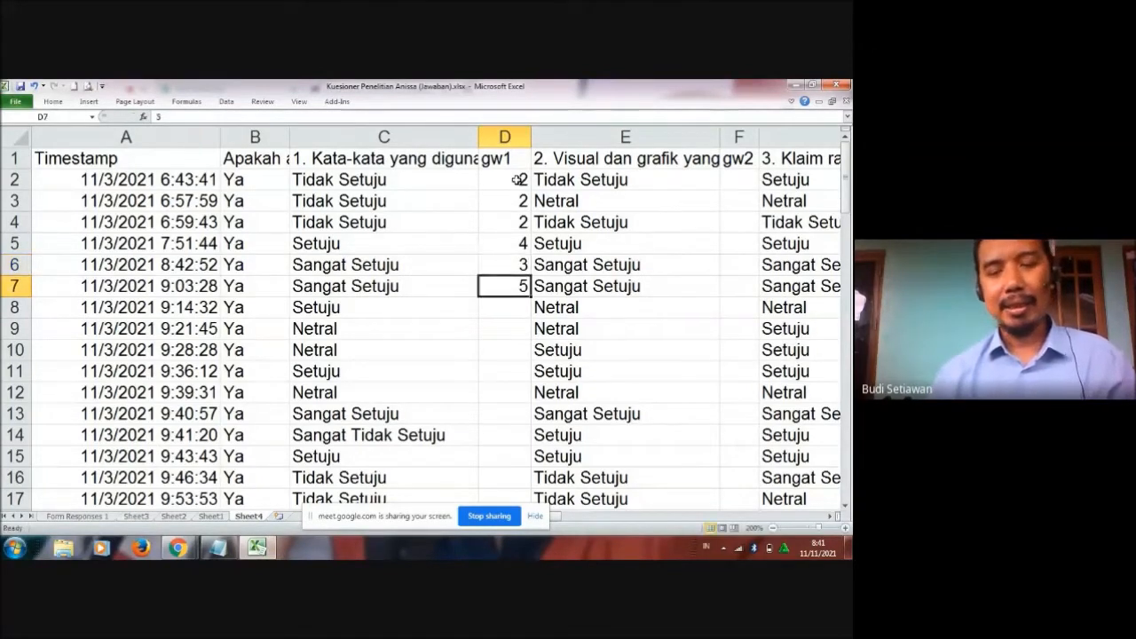
- Clear the manually entered gw1 scores in D2:D7 and select cell D2
{"action": "key", "text": "shift+Up"}
{"action": "key", "text": "shift+Up"}
{"action": "key", "text": "shift+Up"}
{"action": "key", "text": "shift+Up"}
{"action": "key", "text": "shift+Up"}
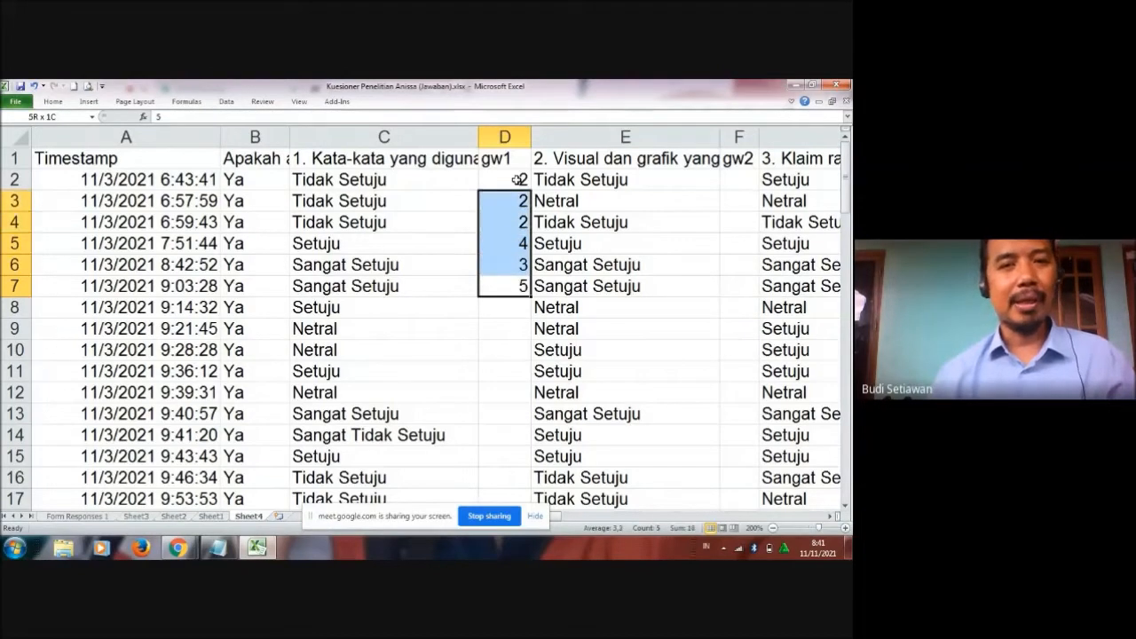
{"action": "key", "text": "Delete"}
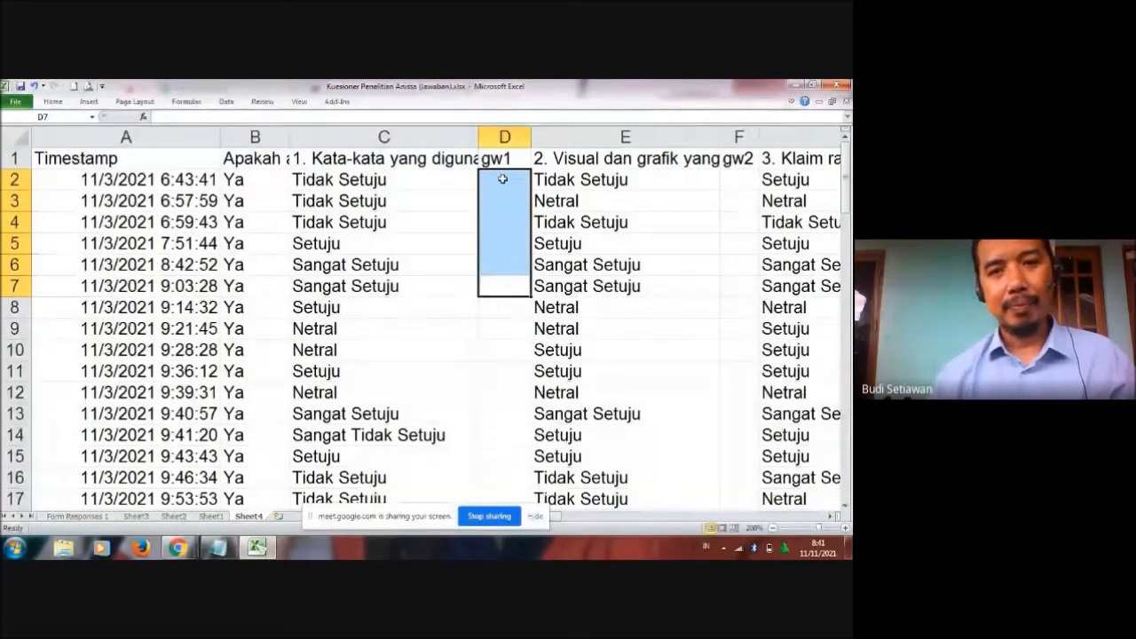
{"action": "left_click", "coordinate": [502, 181]}
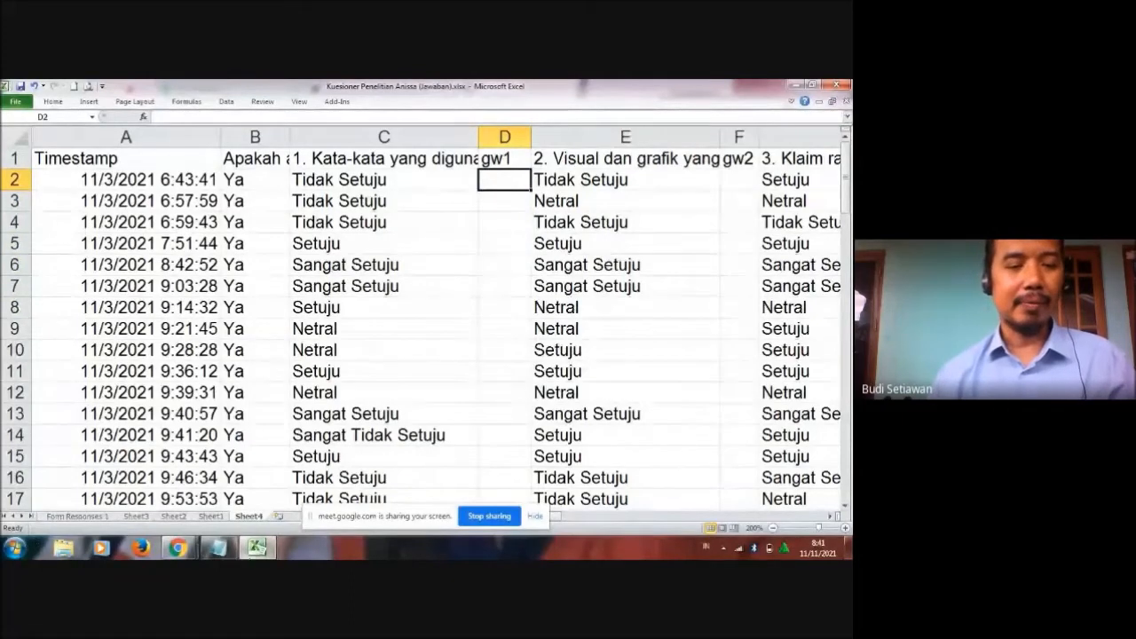
- Switch to Notepad and insert the line "JIKA ... MAKA ..." above the score list
{"action": "left_click", "coordinate": [219, 548]}
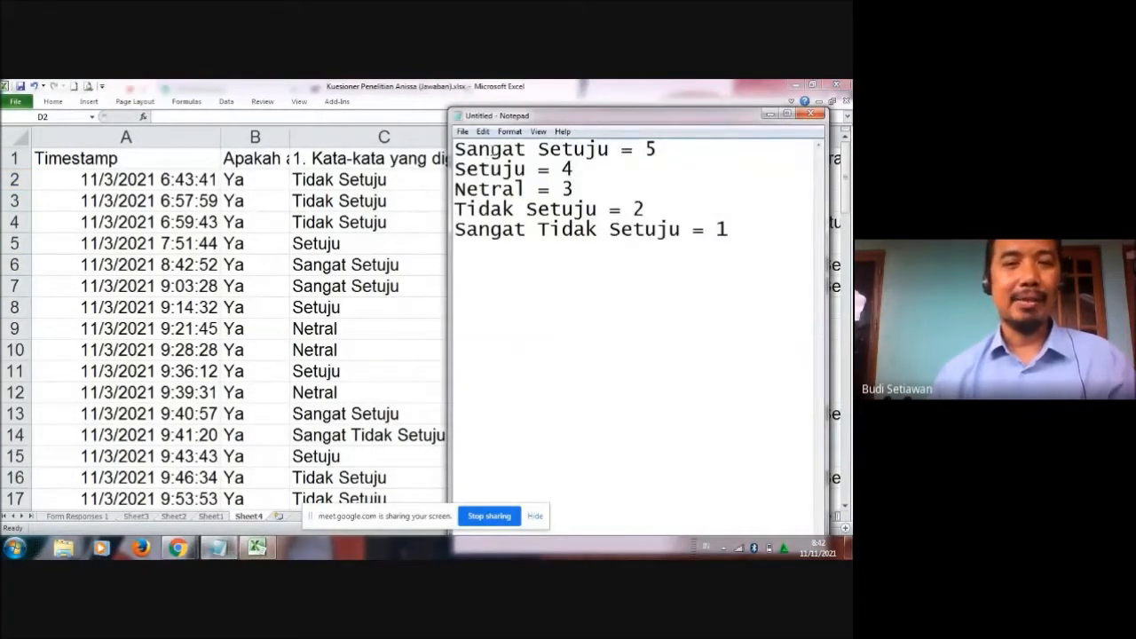
{"action": "left_click", "coordinate": [456, 151]}
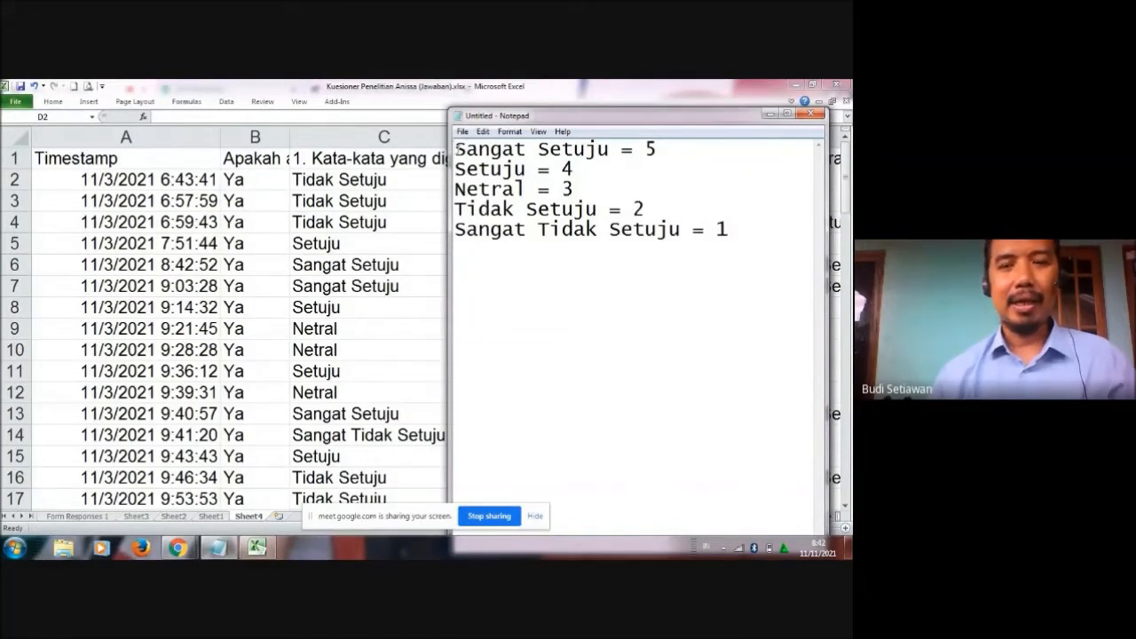
{"action": "key", "text": "Return"}
{"action": "type", "text": "JIKA"}
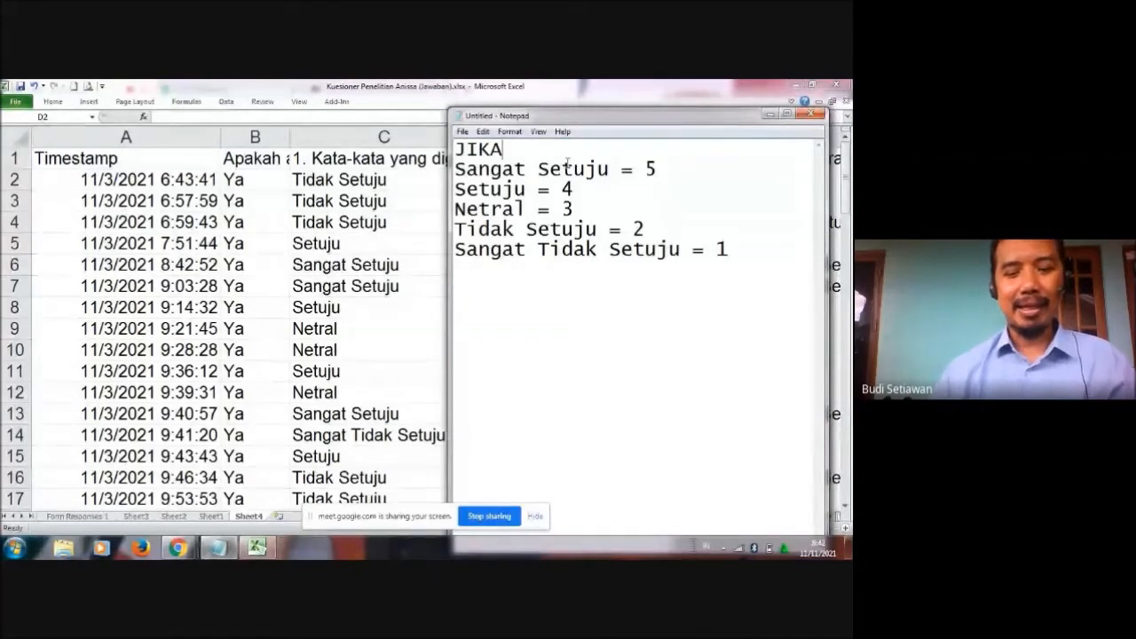
{"action": "type", "text": "... "}
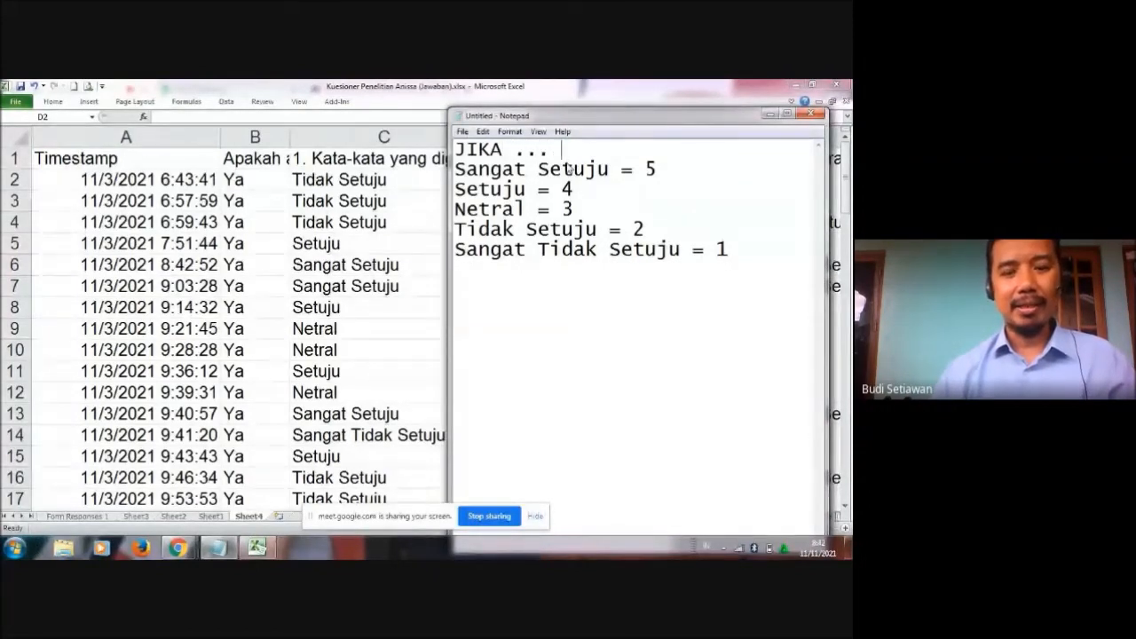
{"action": "type", "text": "MAKA ..."}
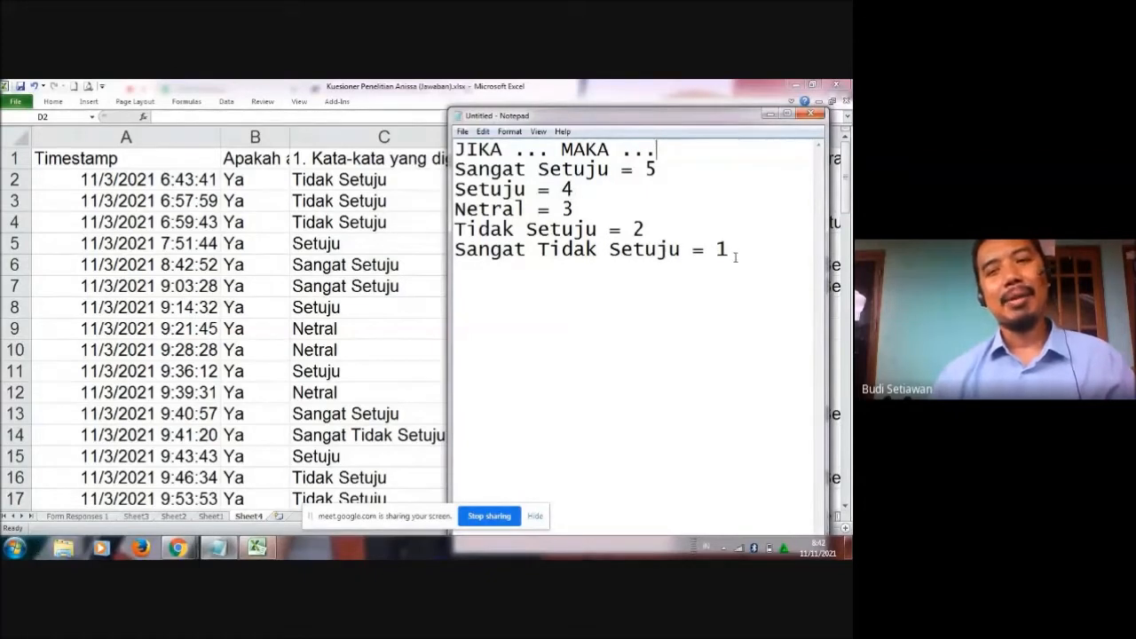
- Below the score list, leave a blank line and write the formula pattern "If=(data;value_if_true;value_if_false)"
{"action": "key", "text": "Return"}
{"action": "key", "text": "Return"}
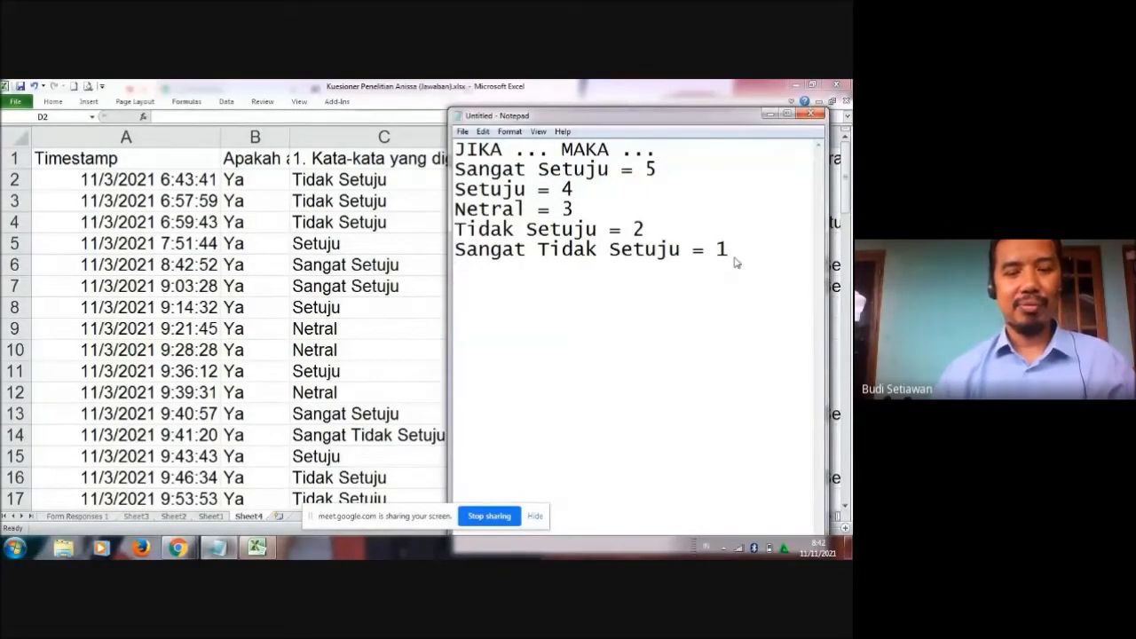
{"action": "type", "text": "If=("}
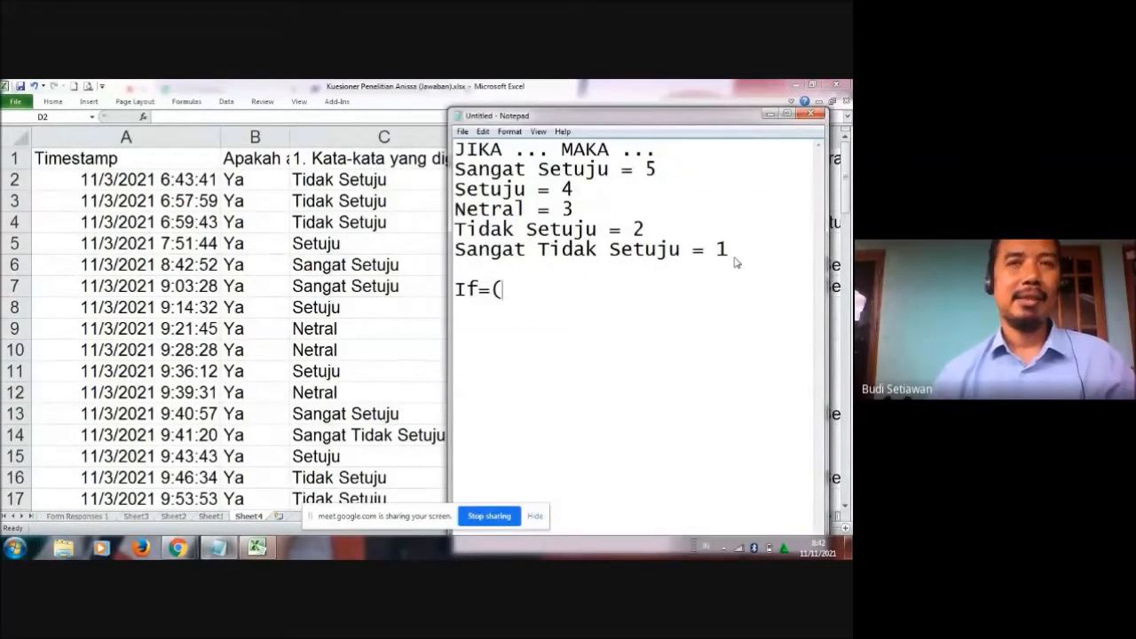
{"action": "type", "text": "data"}
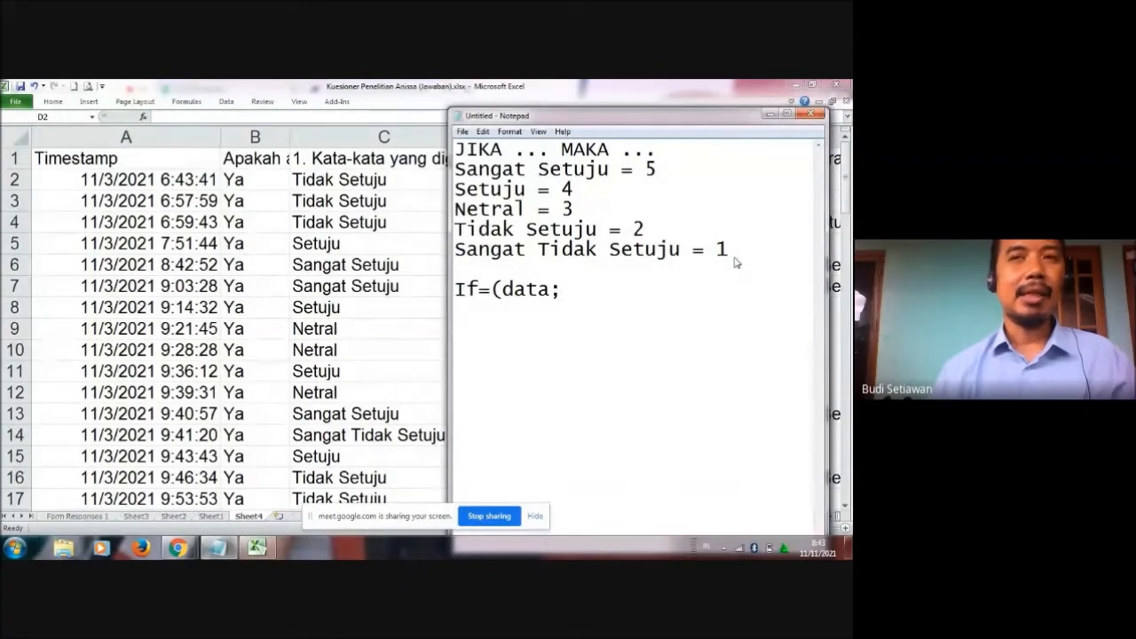
{"action": "type", "text": "value"}
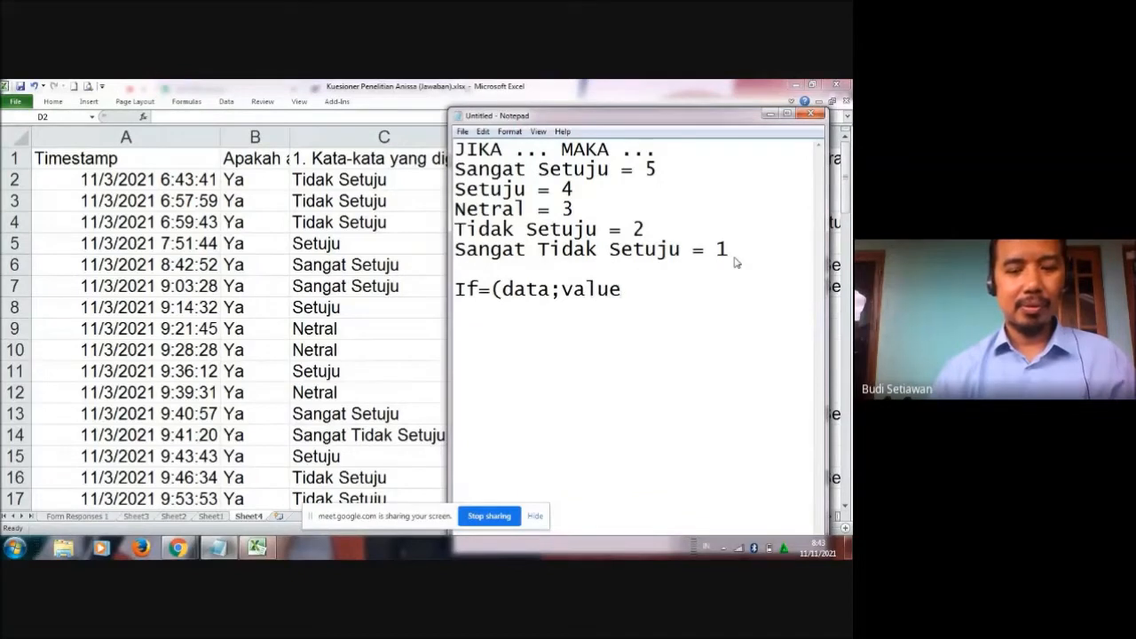
{"action": "type", "text": "_if"}
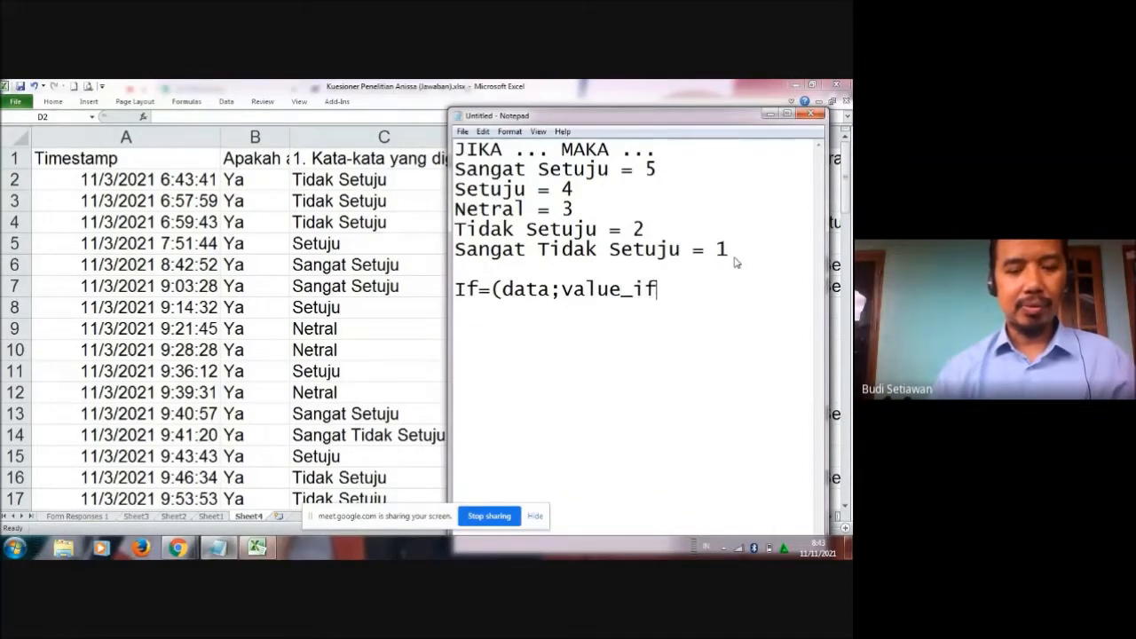
{"action": "type", "text": "_true;"}
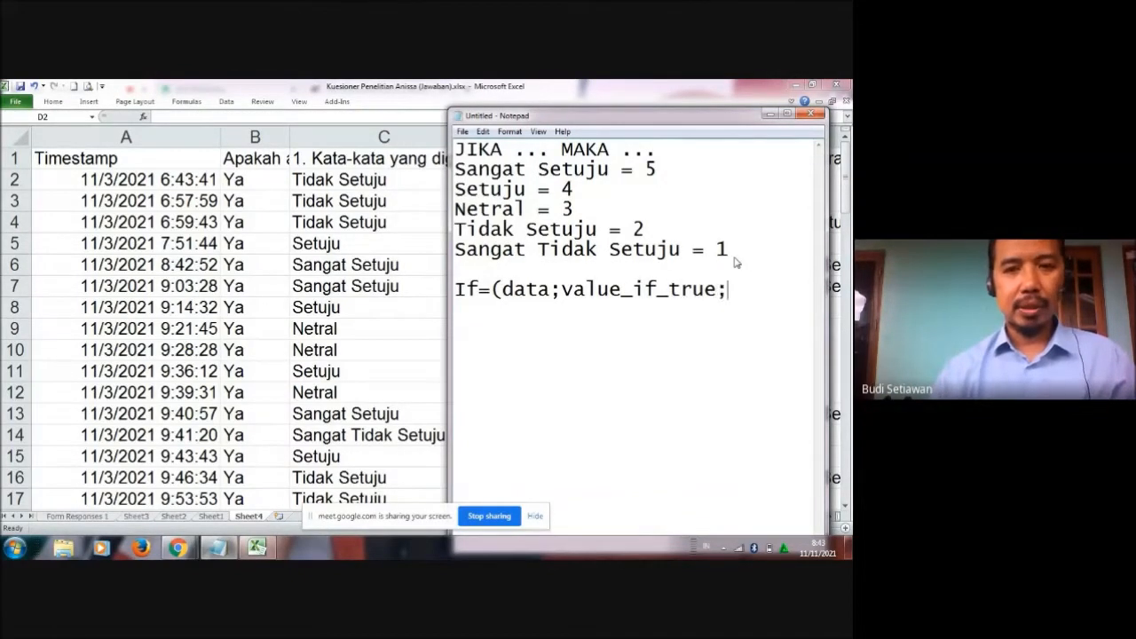
{"action": "type", "text": "value"}
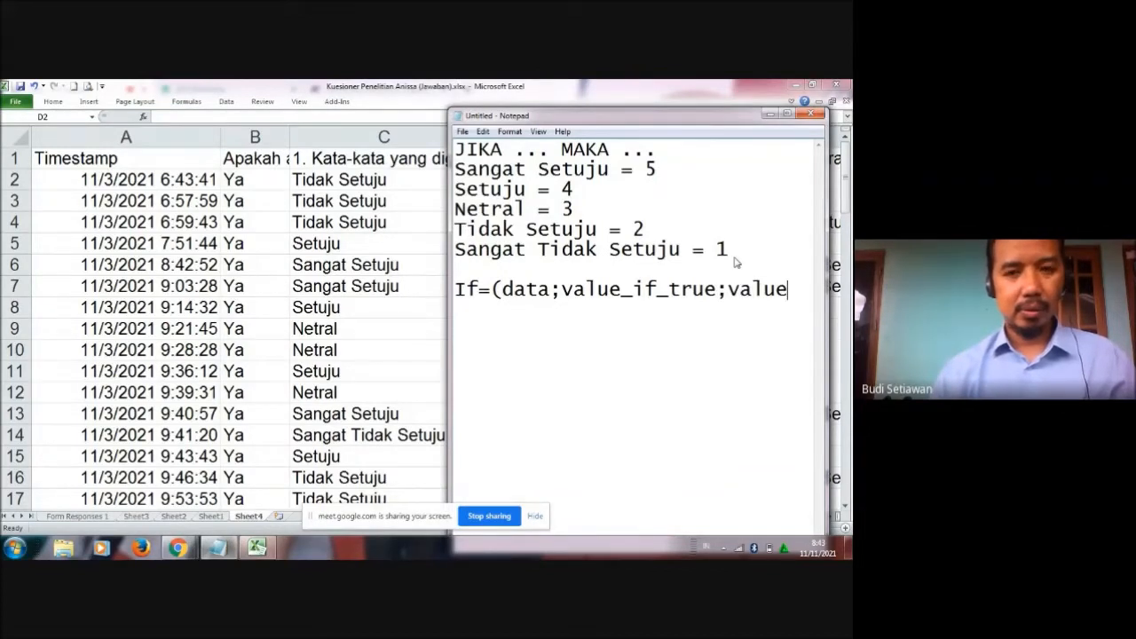
{"action": "type", "text": "_if"}
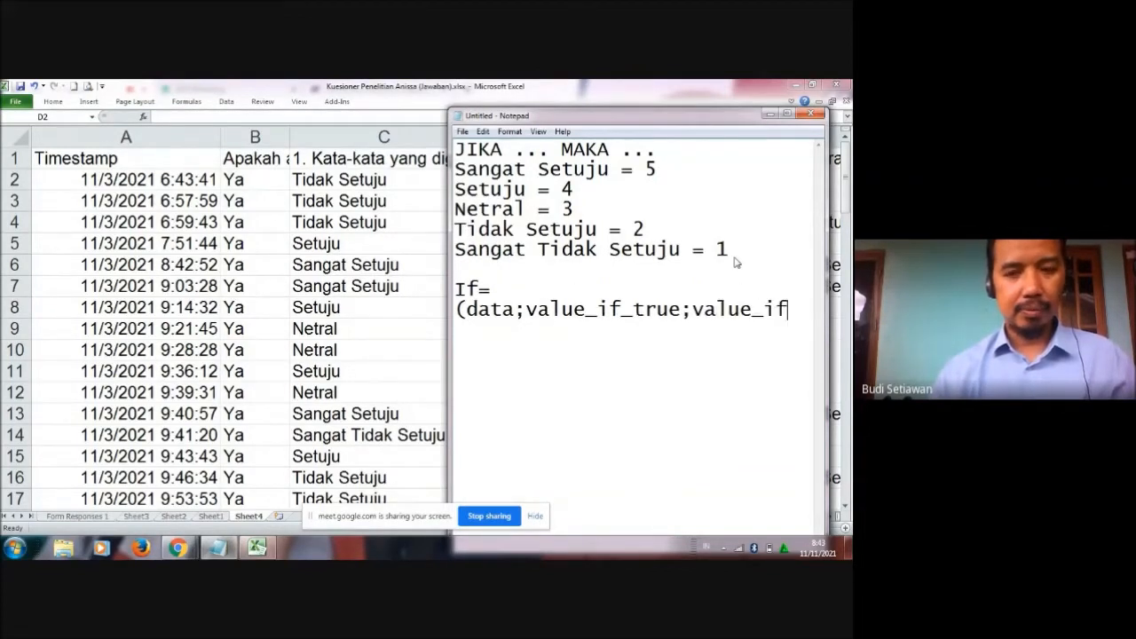
{"action": "type", "text": "_"}
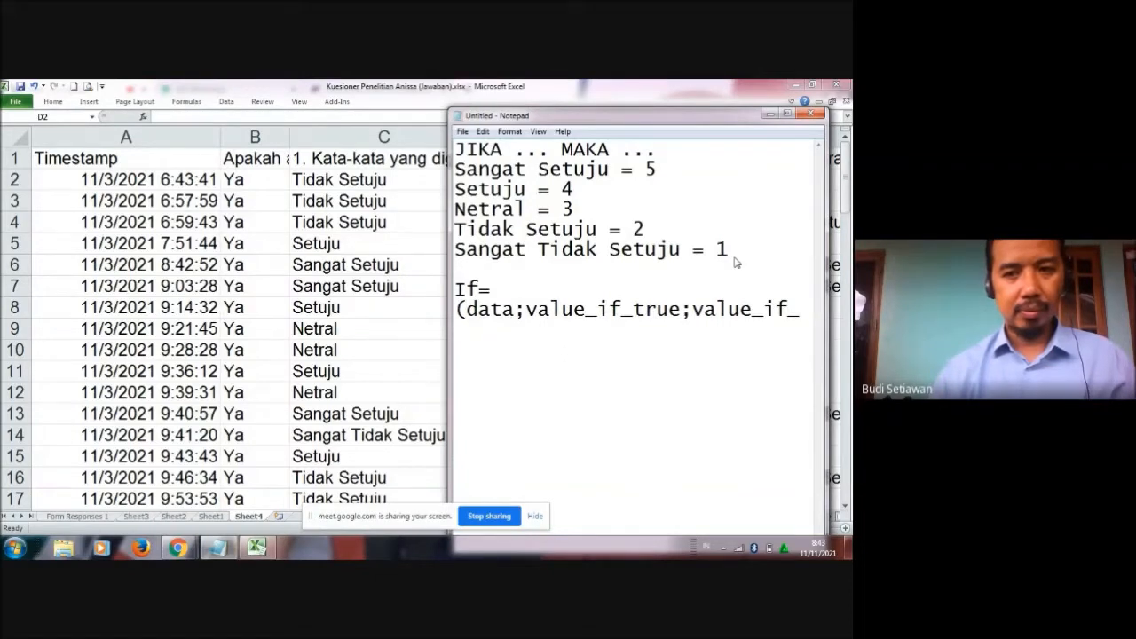
{"action": "type", "text": "false"}
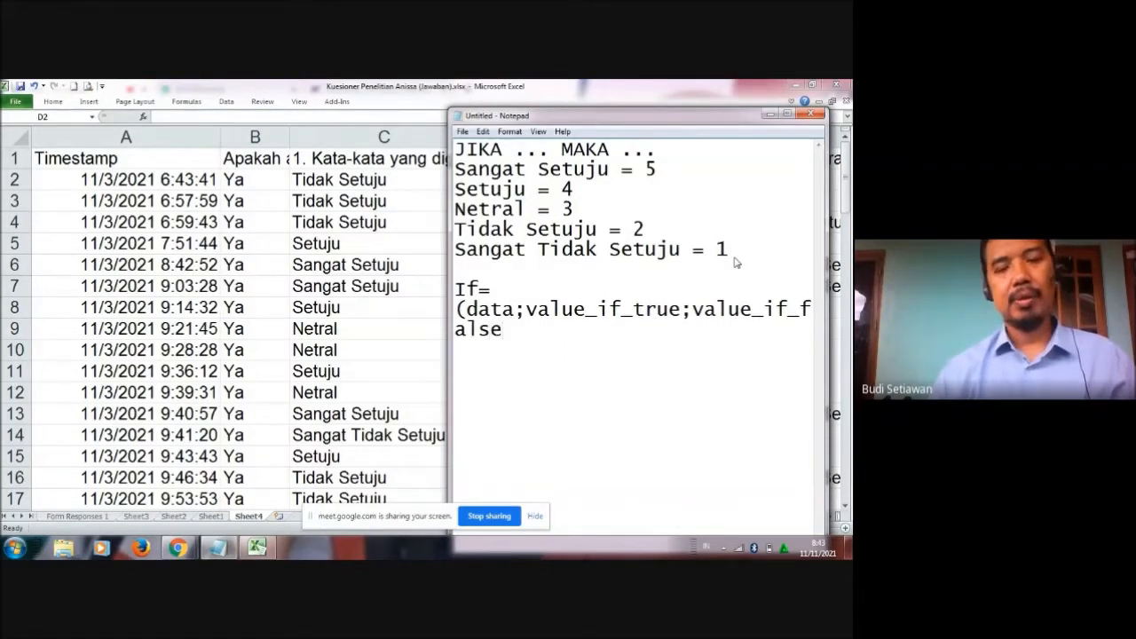
{"action": "type", "text": ")"}
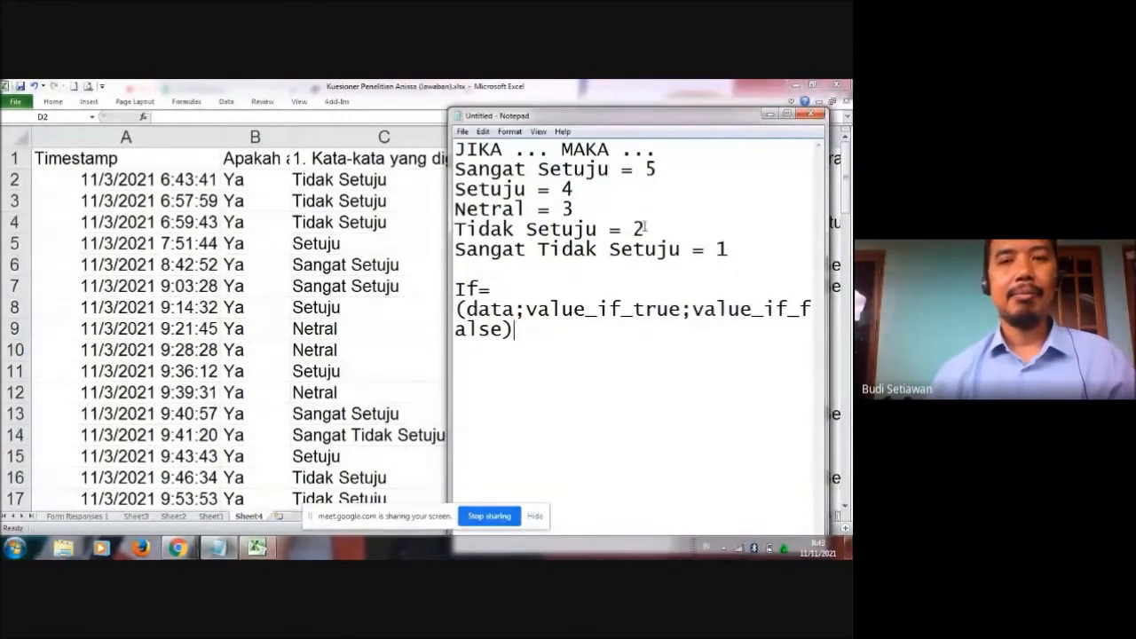
- Switch back to Excel and select the first question's answer in cell C2
{"action": "left_click", "coordinate": [769, 113]}
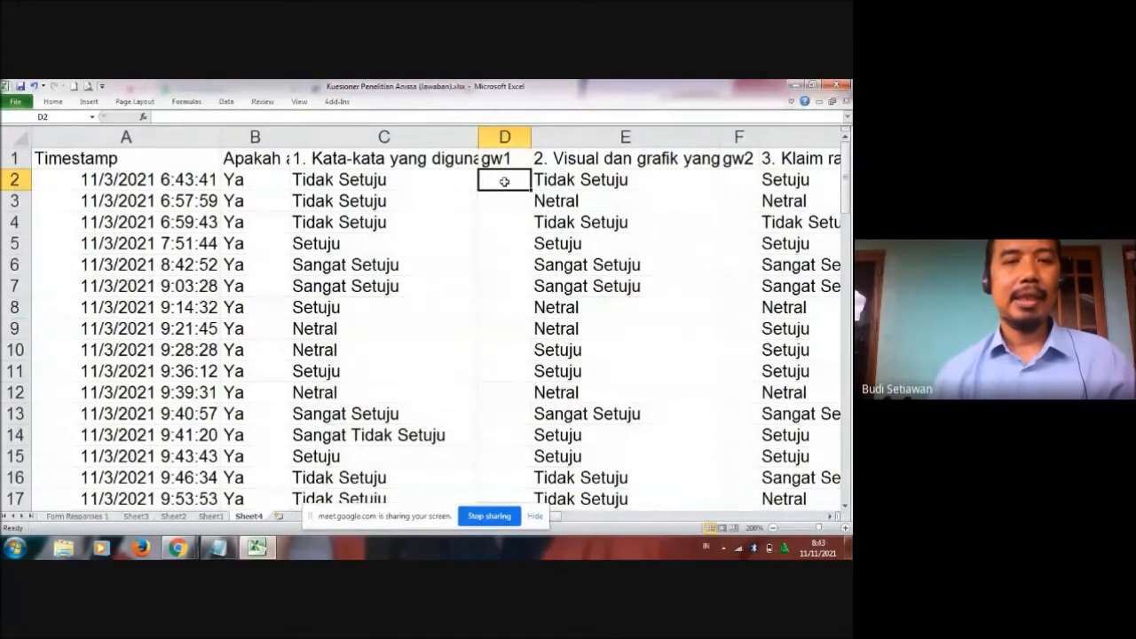
{"action": "left_click", "coordinate": [348, 179]}
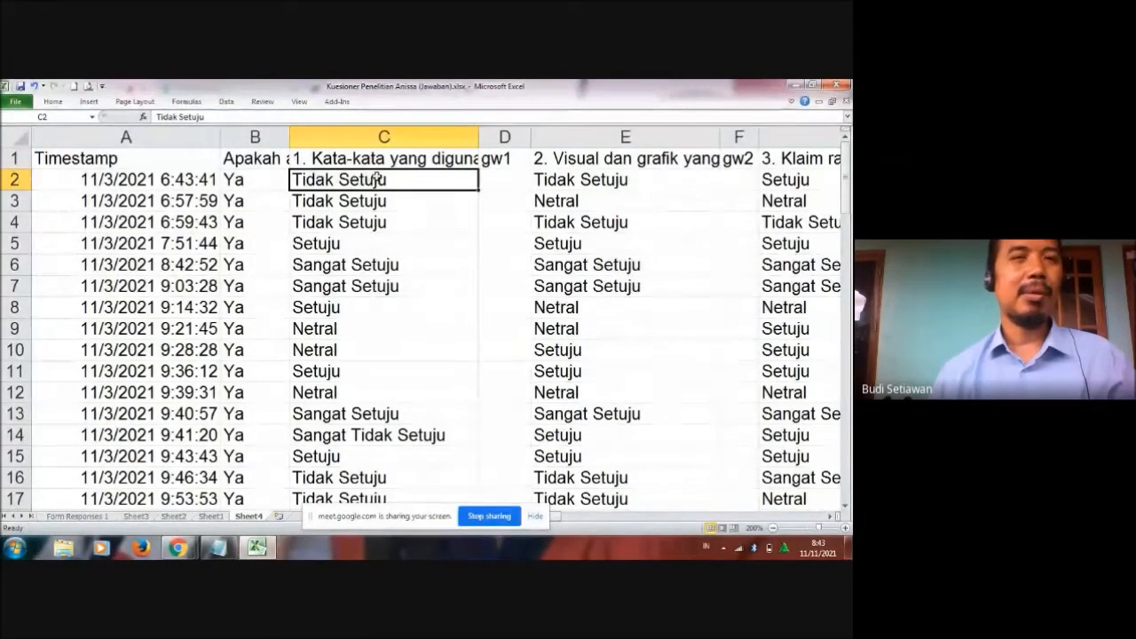
- Begin an IF formula in the first gw1 cell, D2
{"action": "left_click", "coordinate": [502, 177]}
{"action": "type", "text": "="}
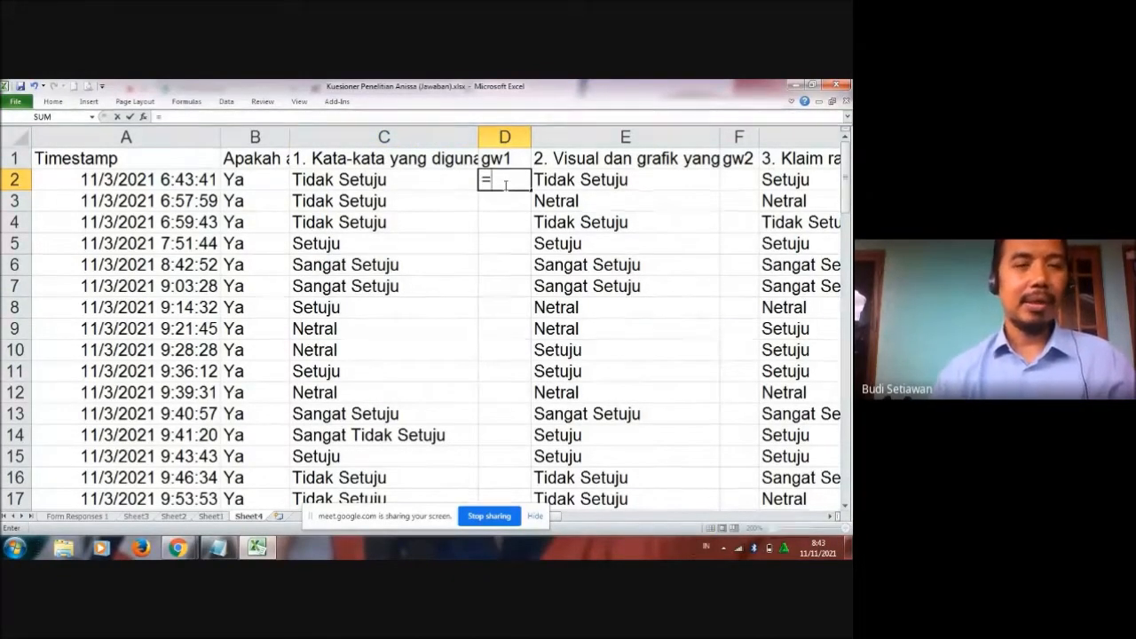
{"action": "type", "text": "if"}
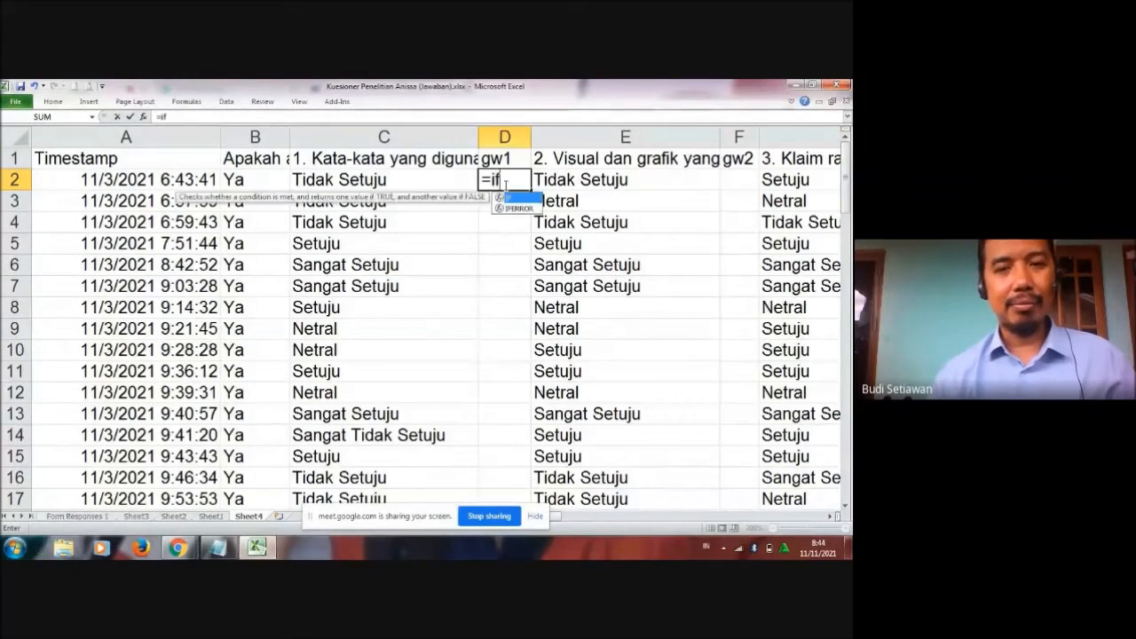
{"action": "type", "text": "("}
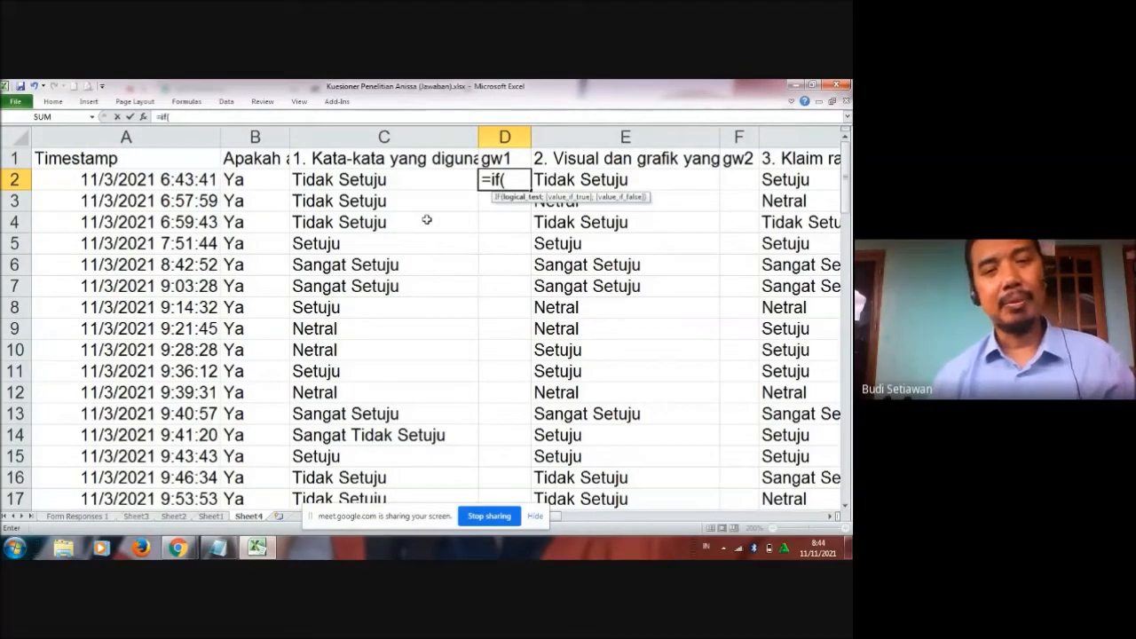
{"action": "left_click", "coordinate": [392, 180]}
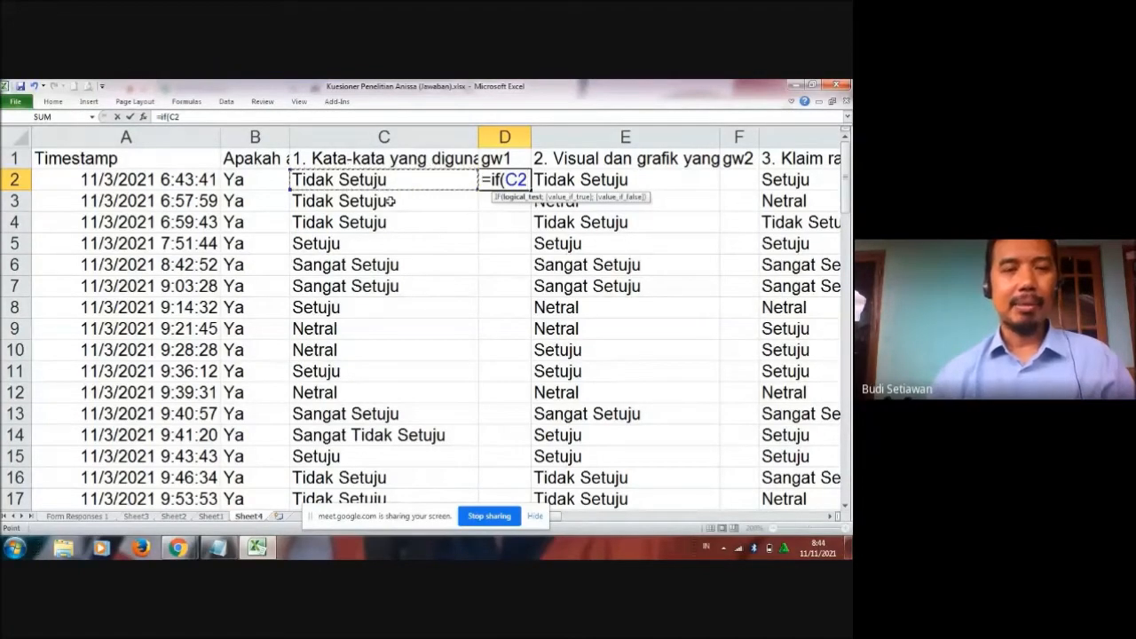
{"action": "type", "text": "=\""}
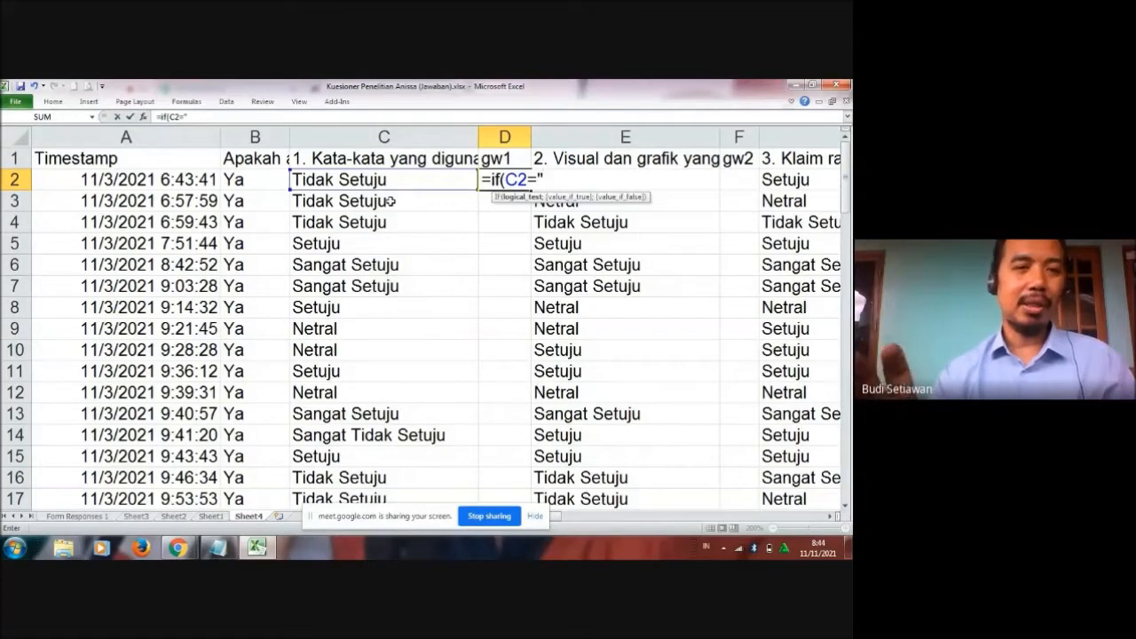
{"action": "type", "text": "S"}
{"action": "key", "text": "BackSpace"}
{"action": "key", "text": "BackSpace"}
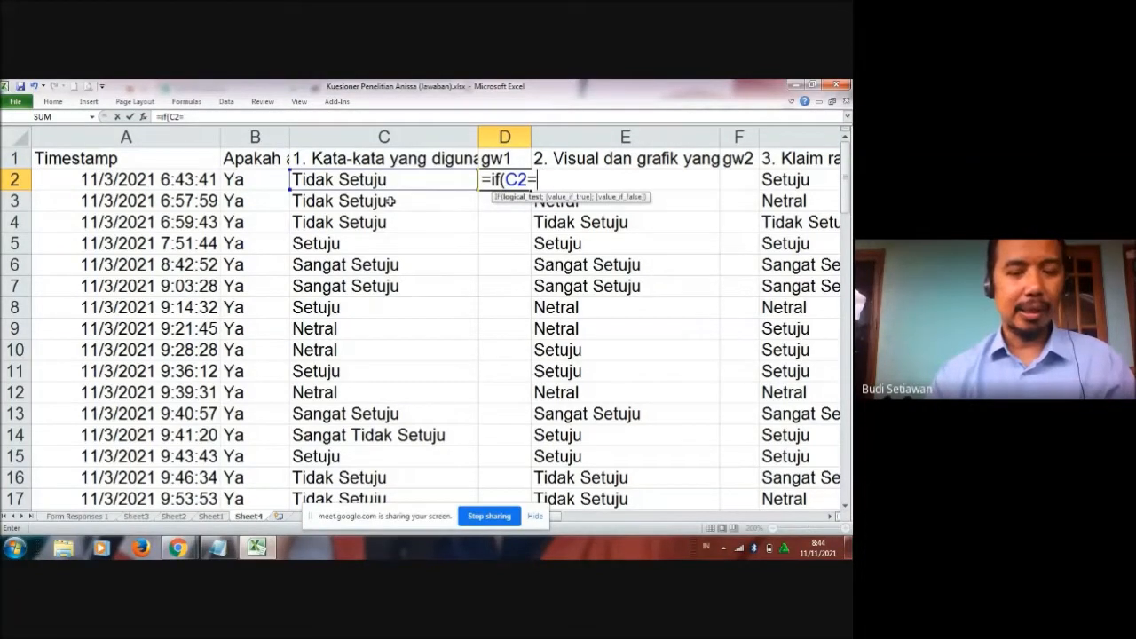
{"action": "key", "text": "BackSpace"}
{"action": "key", "text": "BackSpace"}
{"action": "key", "text": "BackSpace"}
{"action": "key", "text": "BackSpace"}
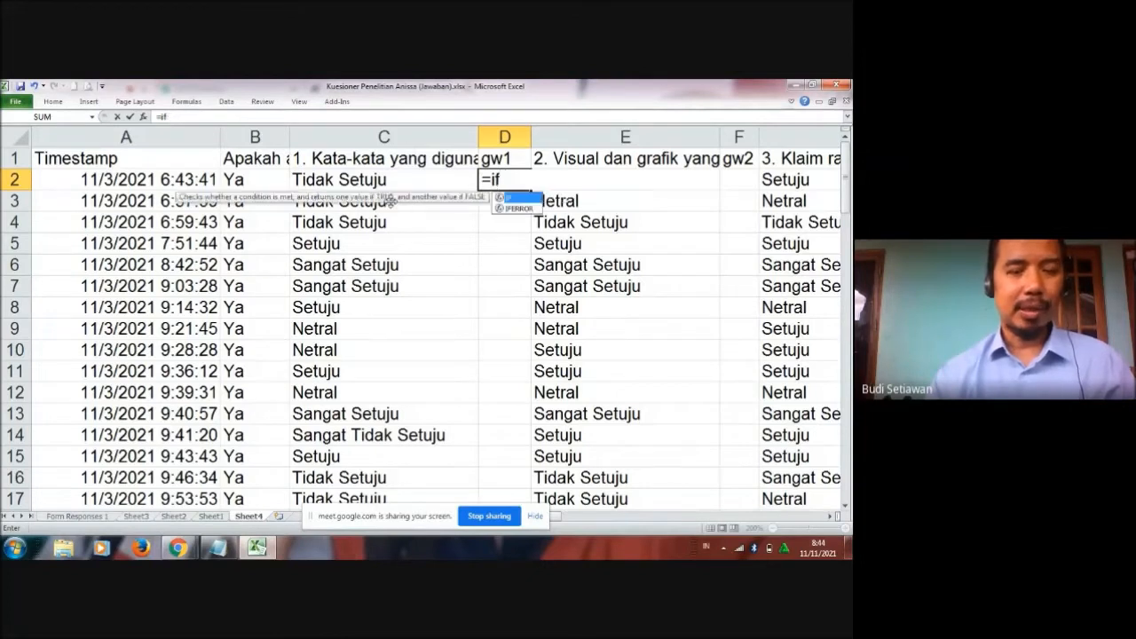
- Make the IF formula in D2 test whether C2 equals "Sangat Tidak Setuju" and return 1 if true
{"action": "type", "text": "("}
{"action": "left_click", "coordinate": [389, 179]}
{"action": "type", "text": "="}
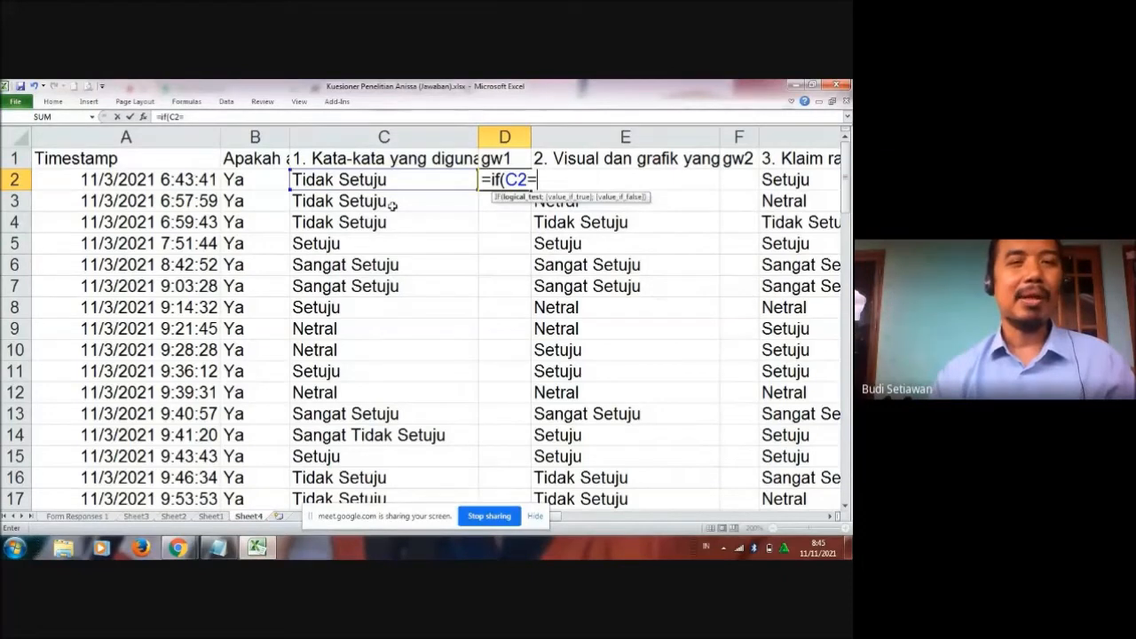
{"action": "type", "text": "\""}
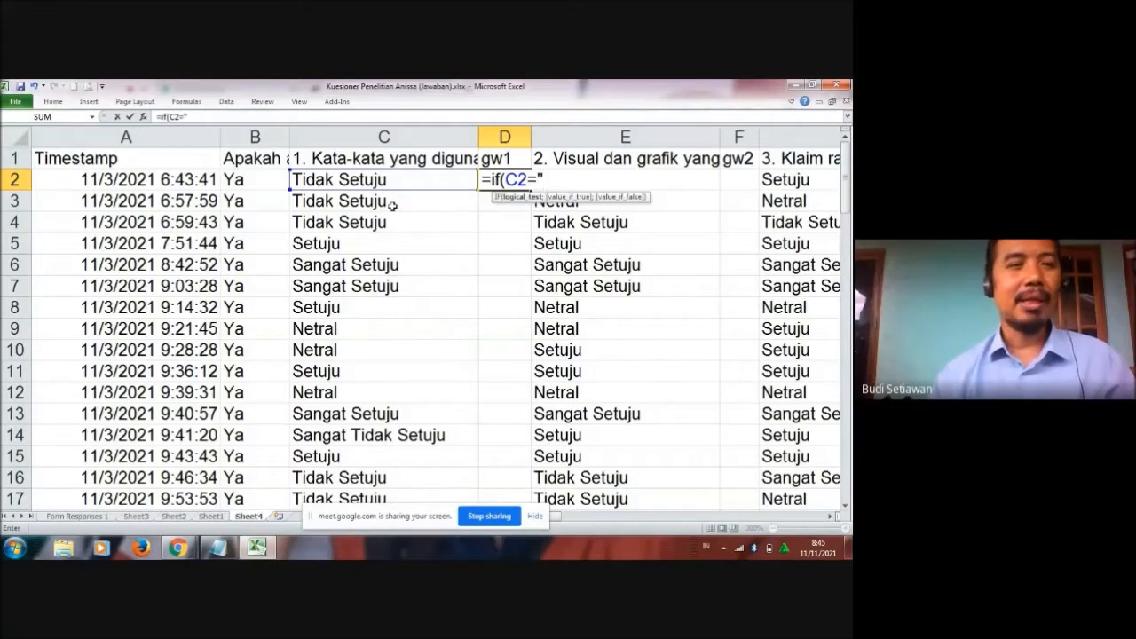
{"action": "type", "text": "Sangat Tidak Setuju\""}
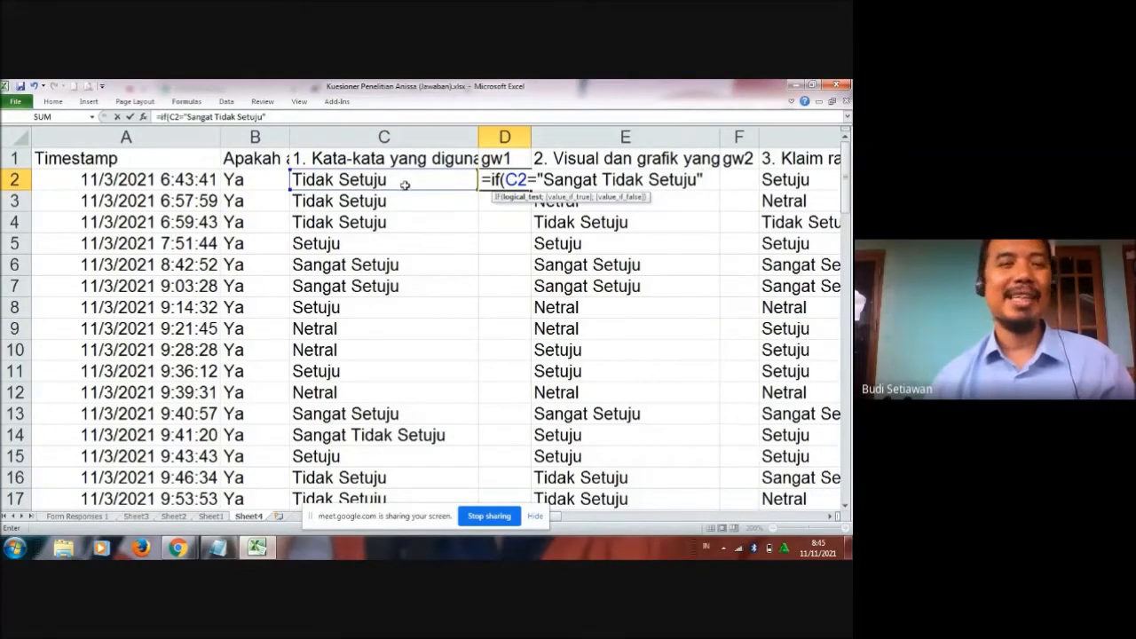
{"action": "type", "text": ";"}
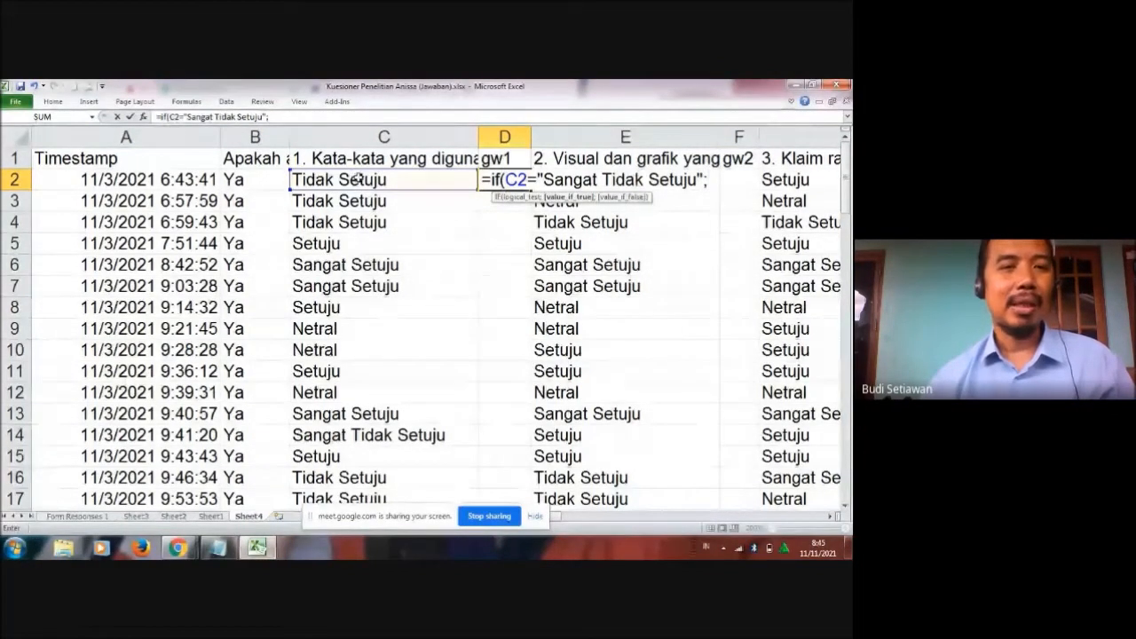
{"action": "left_click", "coordinate": [339, 115]}
{"action": "type", "text": "1"}
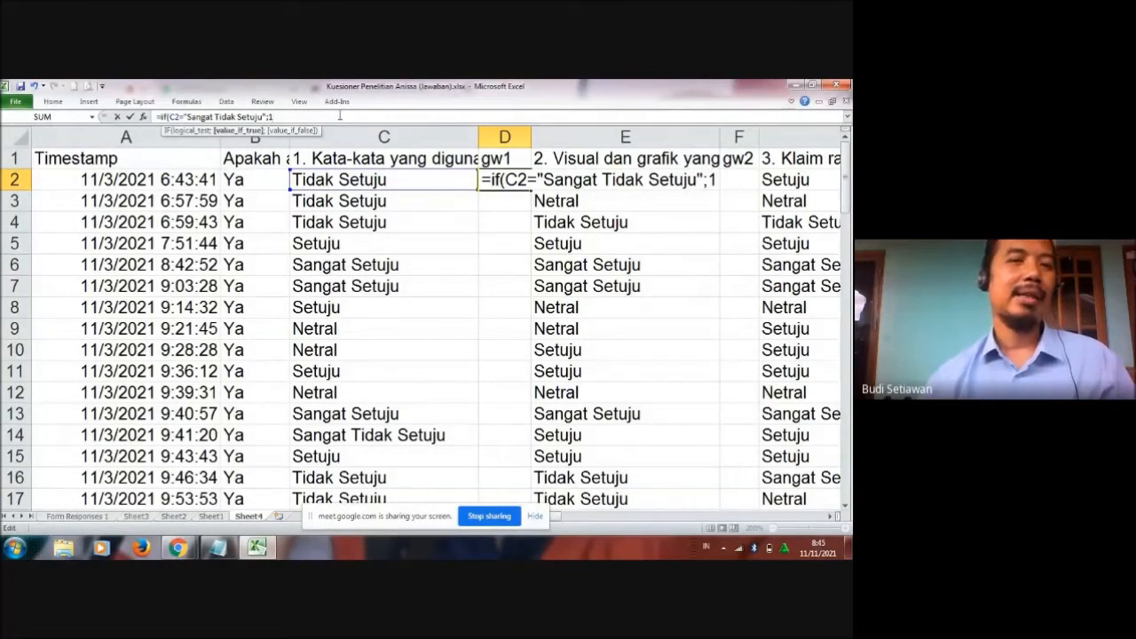
- Nest a second IF as the false value, testing C2="Tidak Setuju" and returning 2 if true
{"action": "type", "text": ";"}
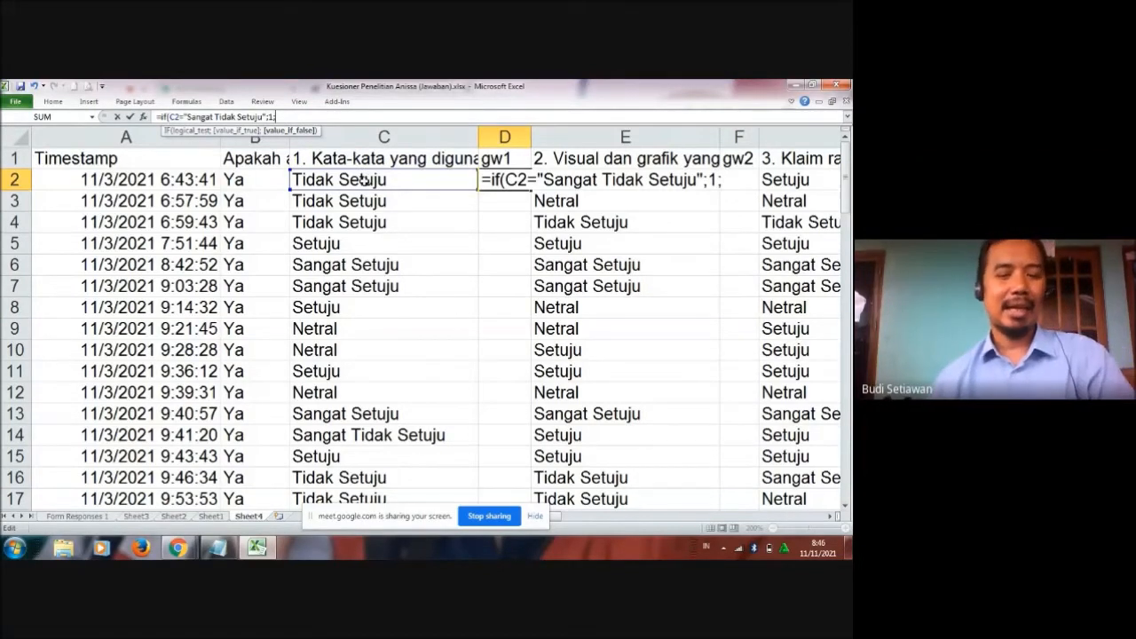
{"action": "type", "text": "if"}
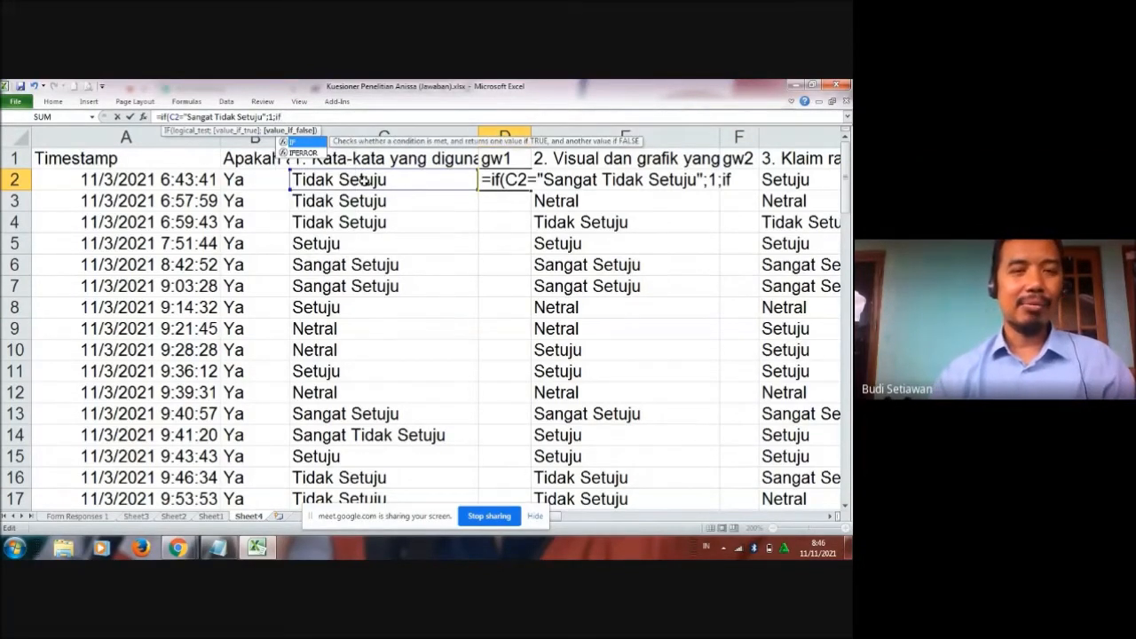
{"action": "type", "text": "("}
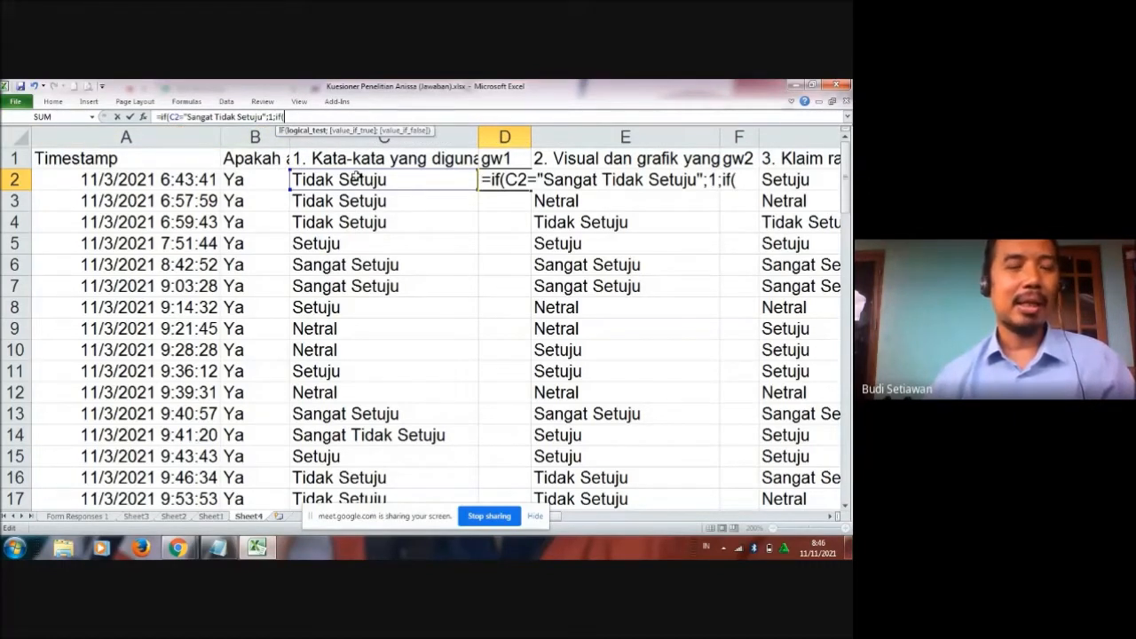
{"action": "type", "text": "C2"}
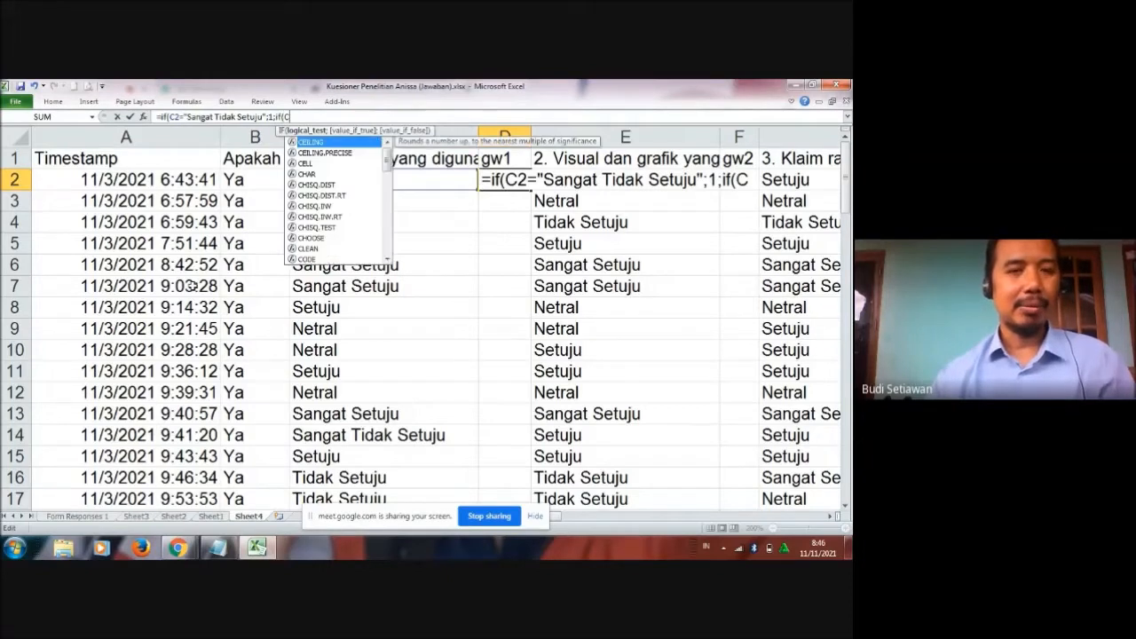
{"action": "type", "text": "=\"Tidak Setuju\";"}
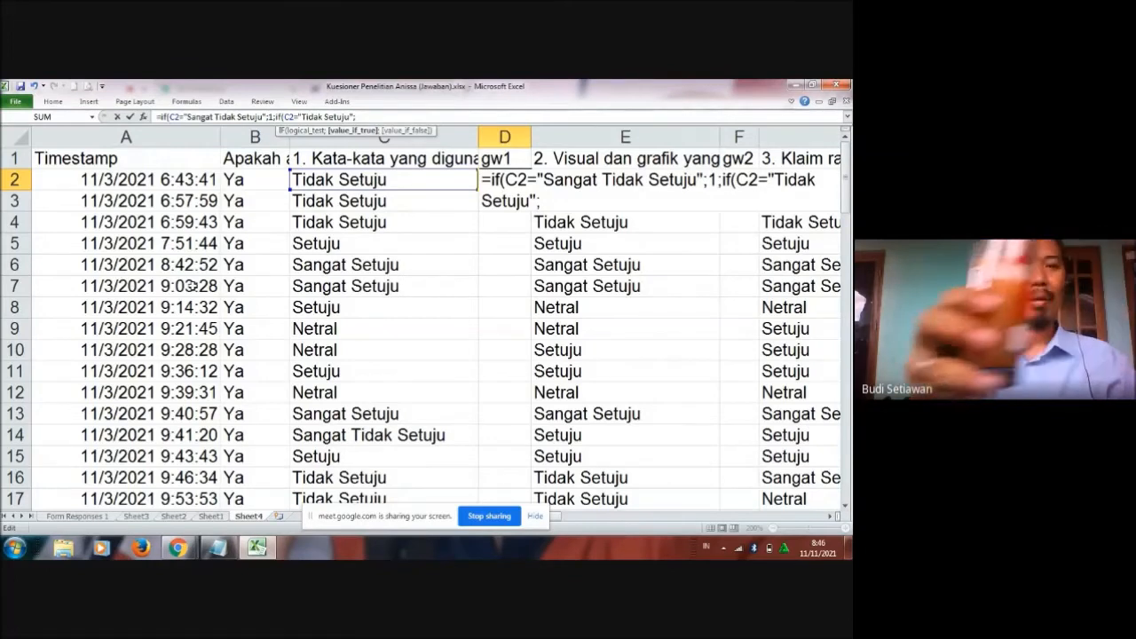
{"action": "type", "text": "2"}
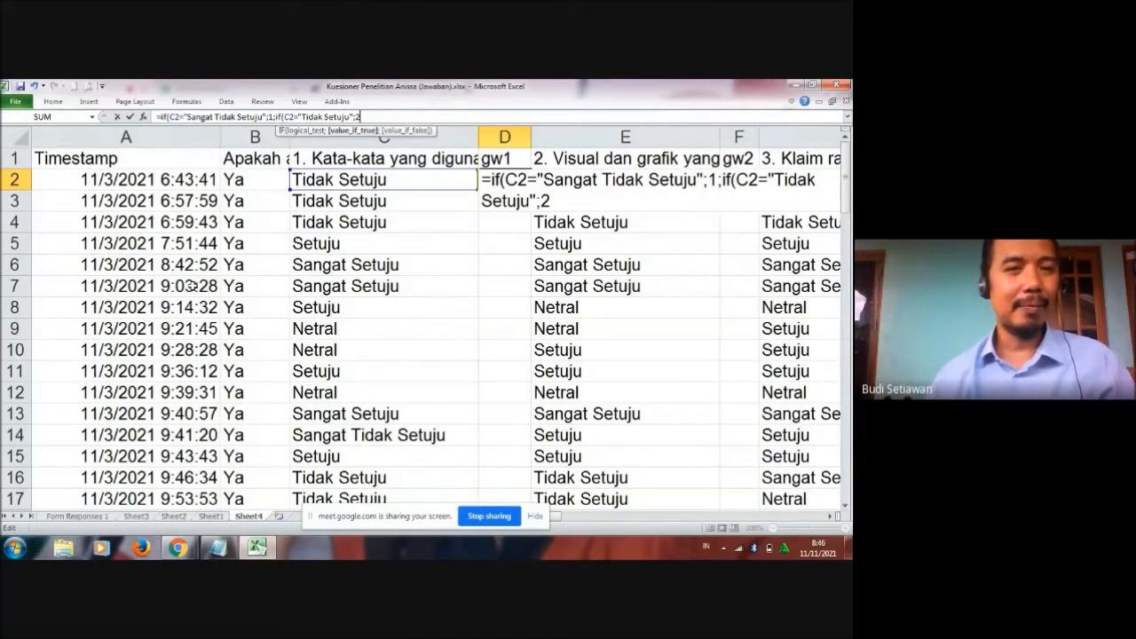
- Nest a third IF in the D2 formula, testing C2="Netral" and returning 3 if true
{"action": "type", "text": ";"}
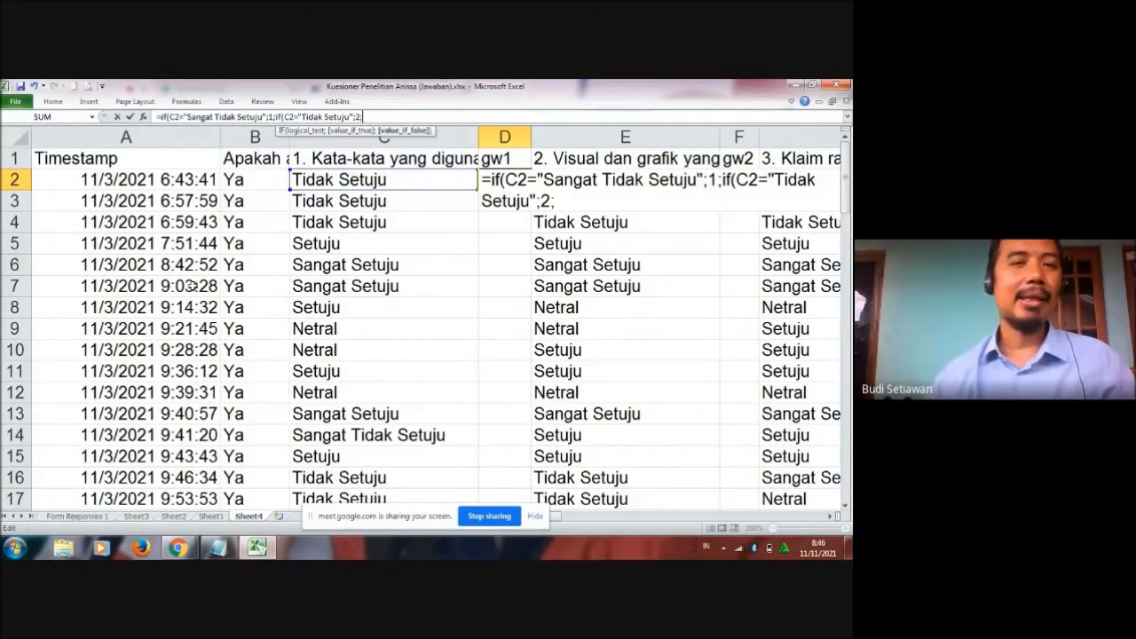
{"action": "type", "text": "if"}
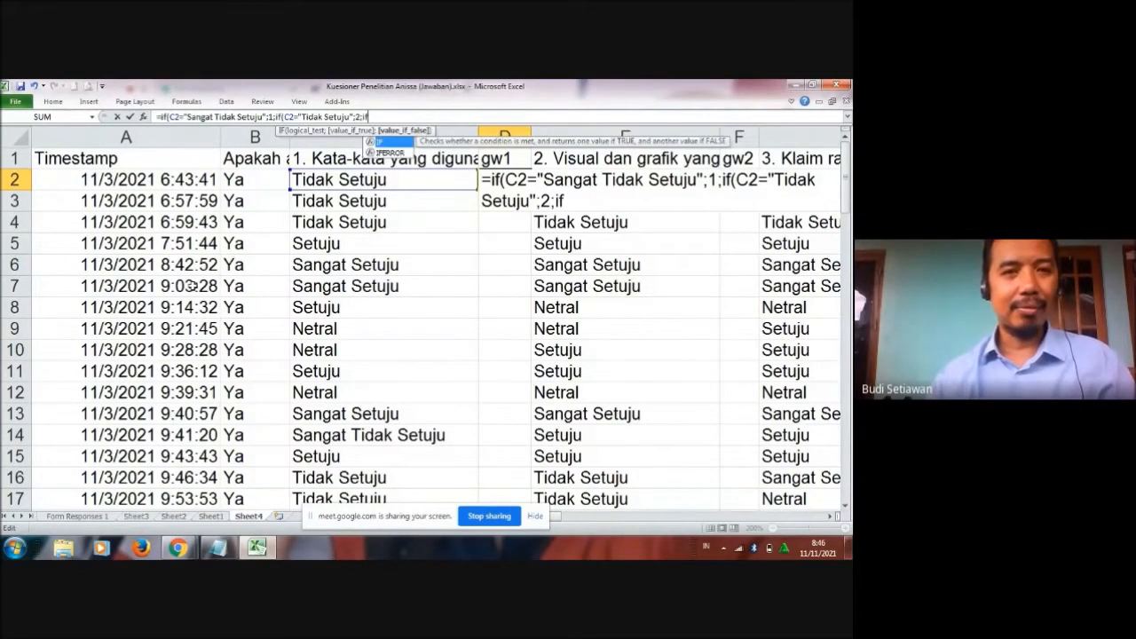
{"action": "type", "text": "("}
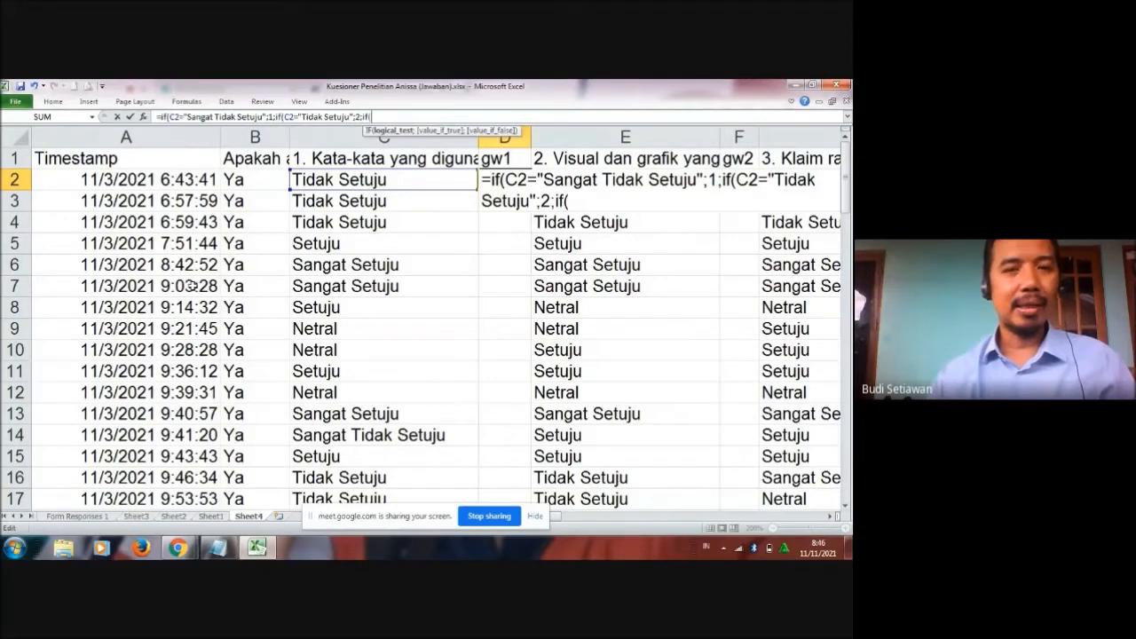
{"action": "type", "text": "c2"}
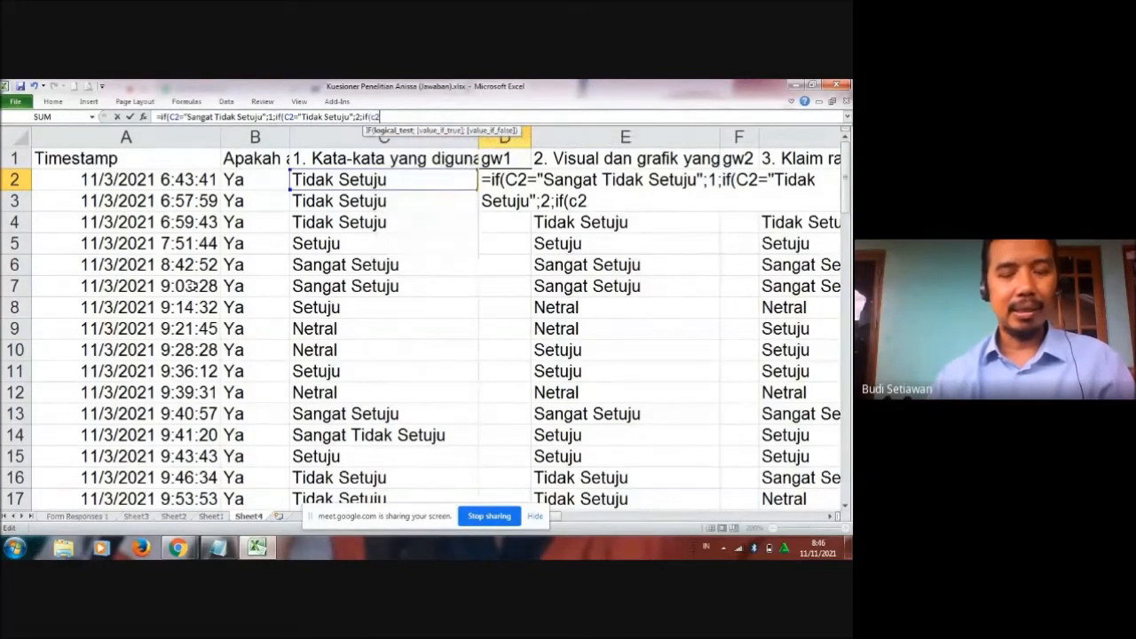
{"action": "type", "text": "="}
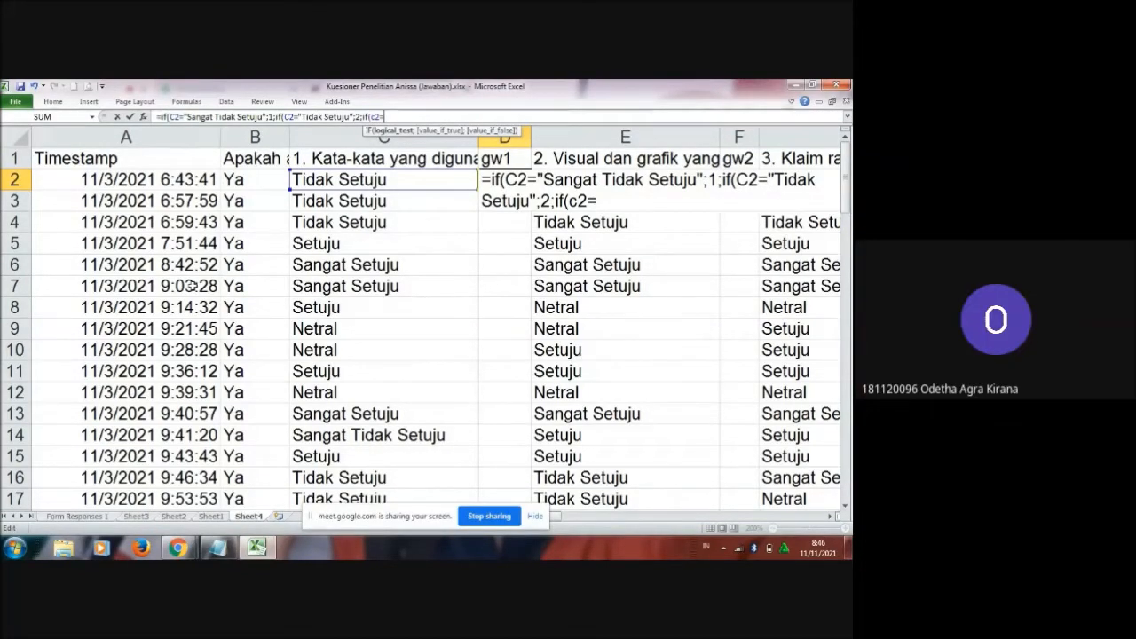
{"action": "type", "text": "\"Net"}
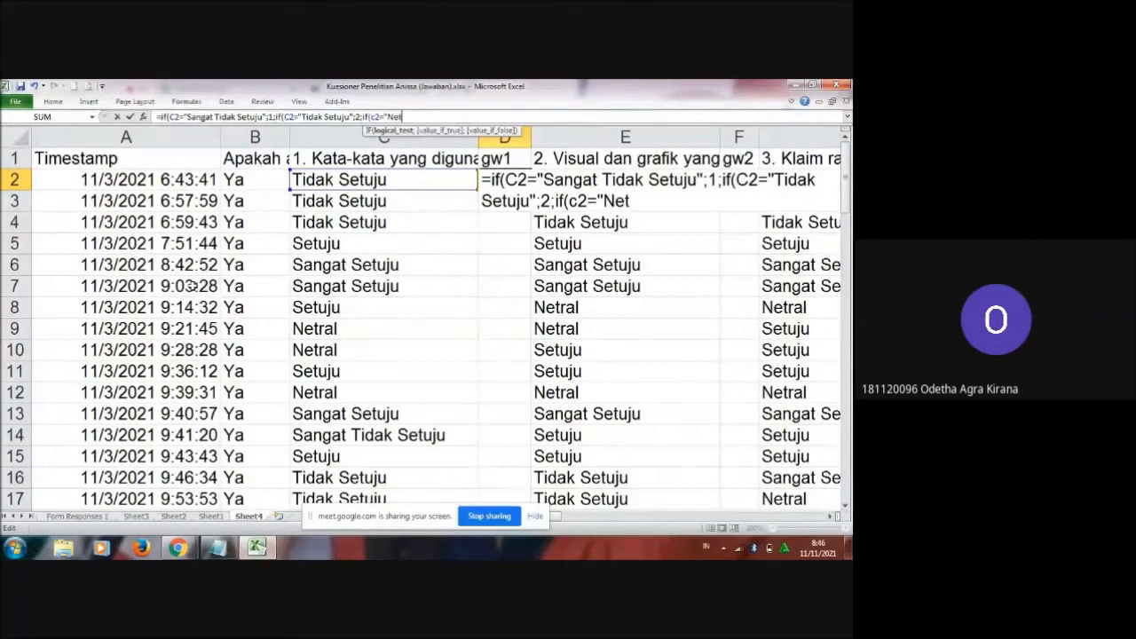
{"action": "type", "text": "ral"}
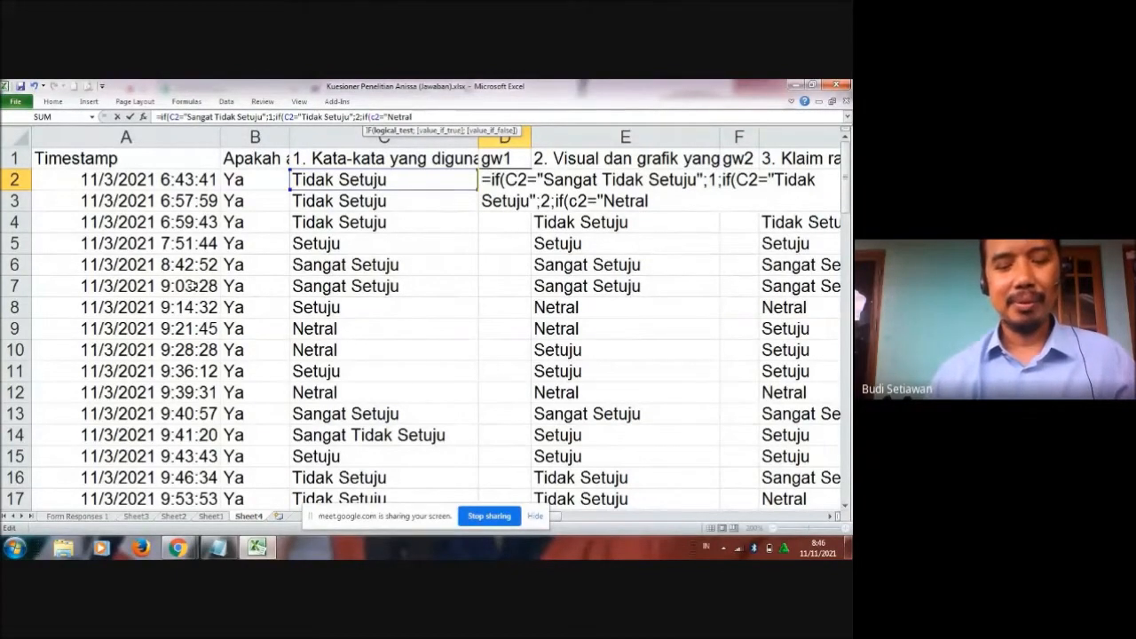
{"action": "type", "text": "\""}
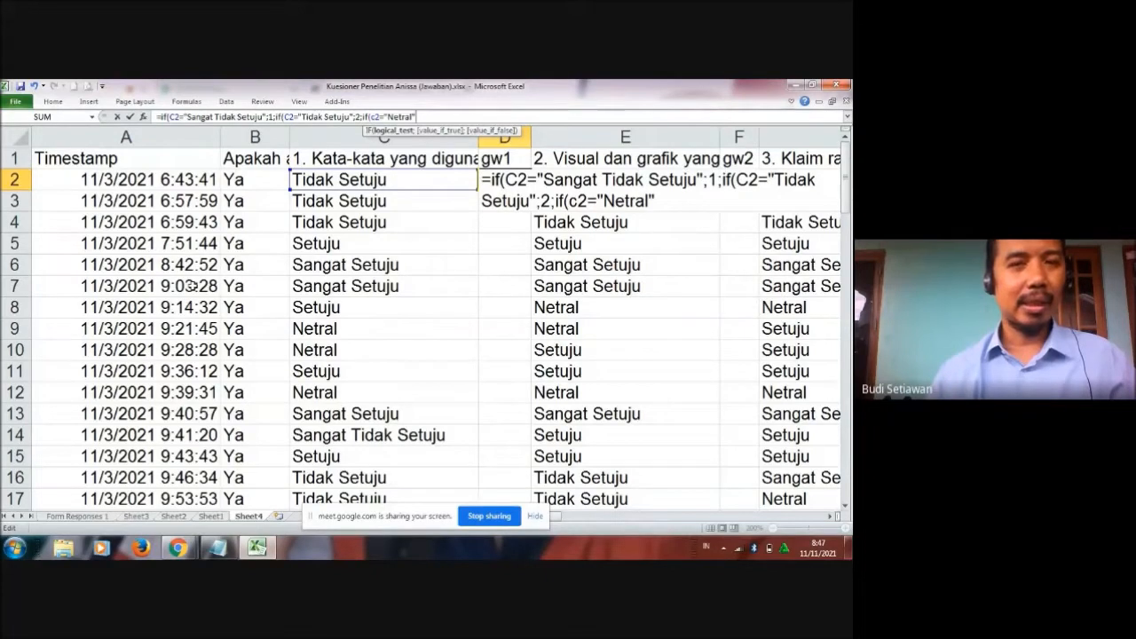
{"action": "type", "text": ";"}
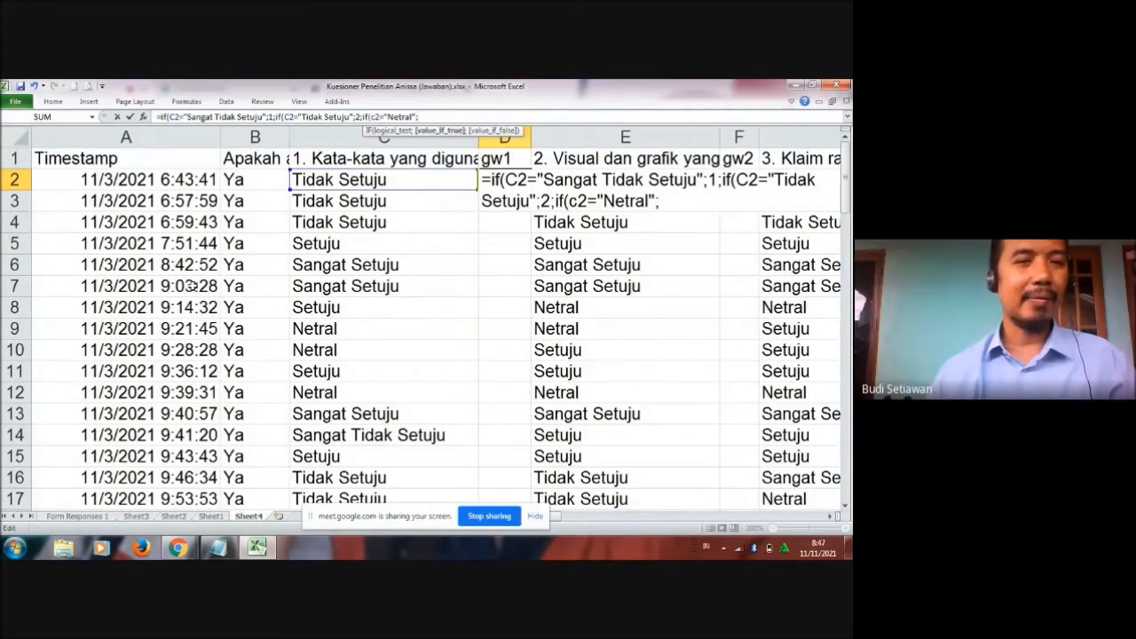
{"action": "type", "text": "3"}
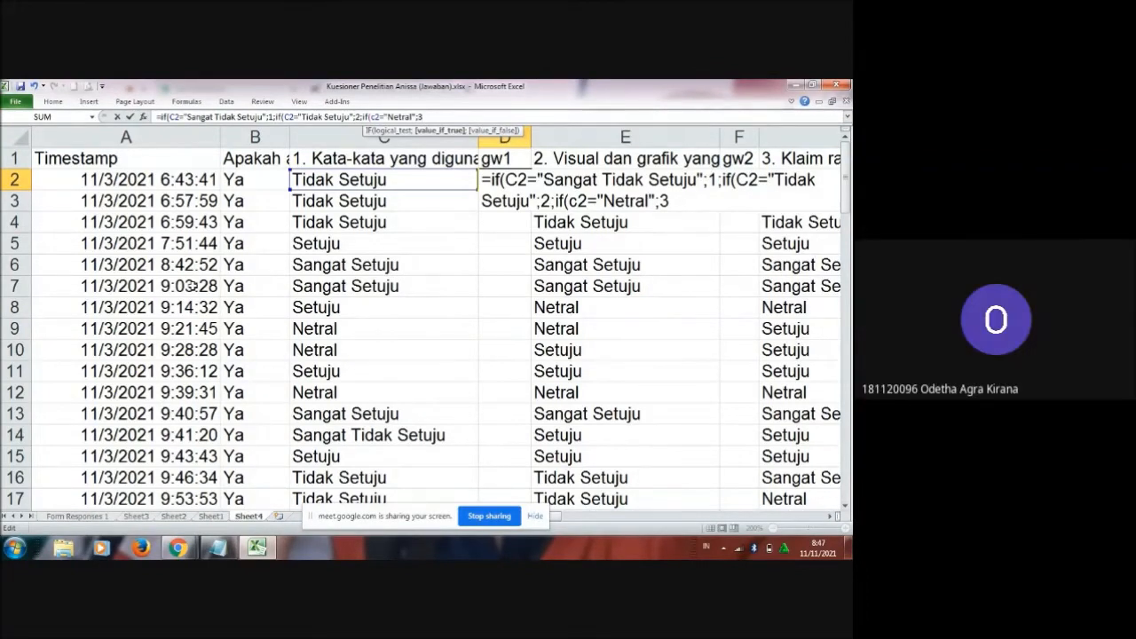
- Nest a fourth IF in the D2 formula, testing C2="Setuju" and returning 4 if true
{"action": "type", "text": ";"}
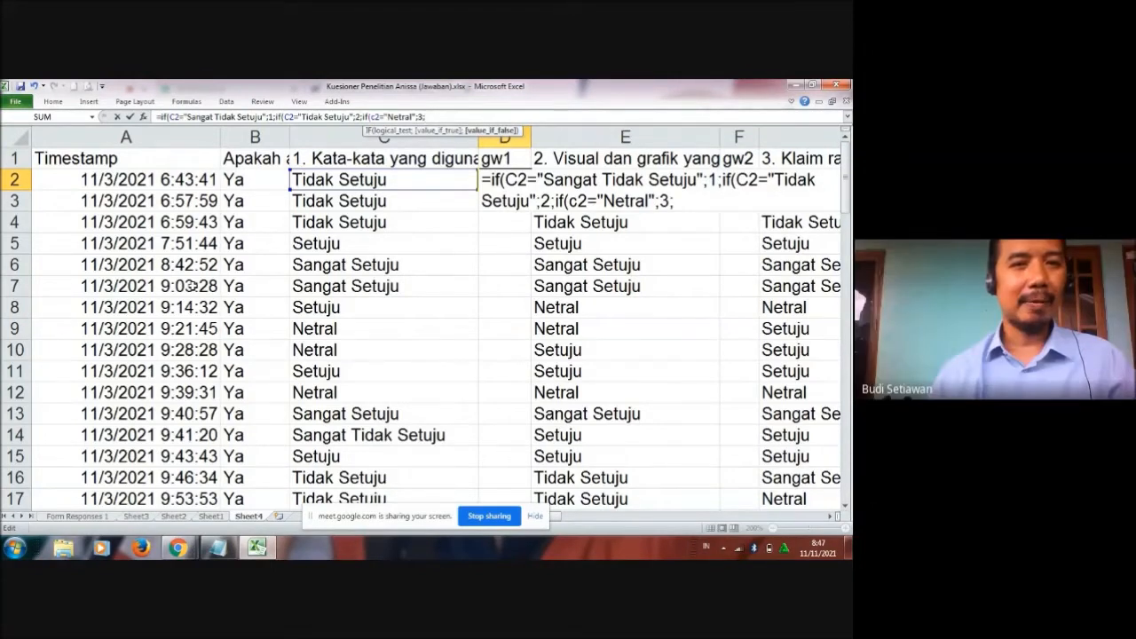
{"action": "type", "text": "if"}
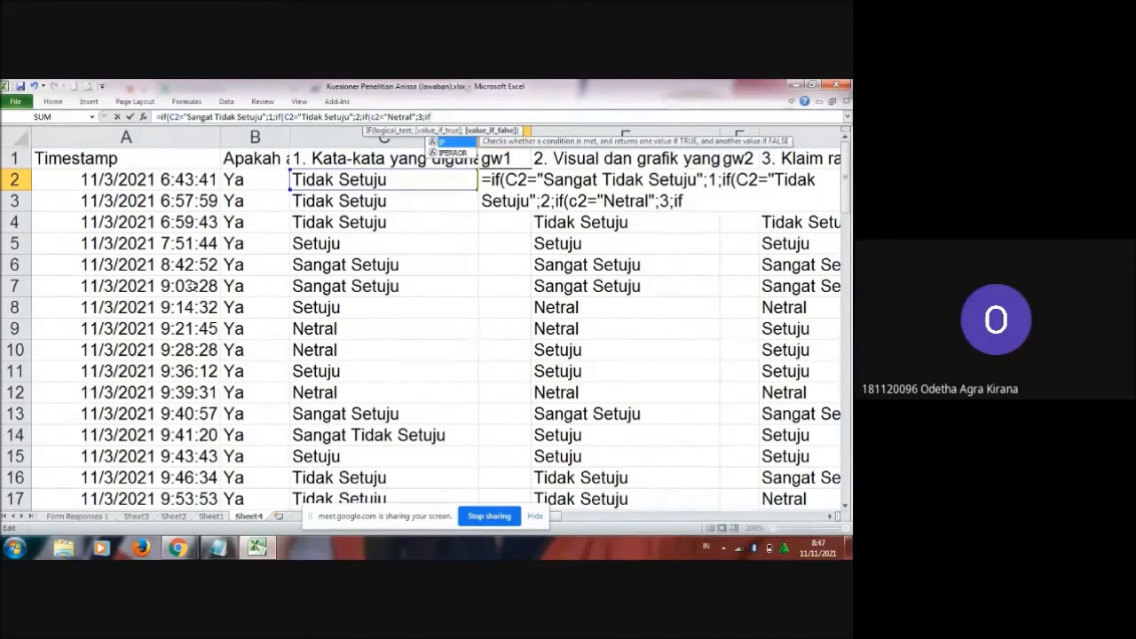
{"action": "type", "text": "("}
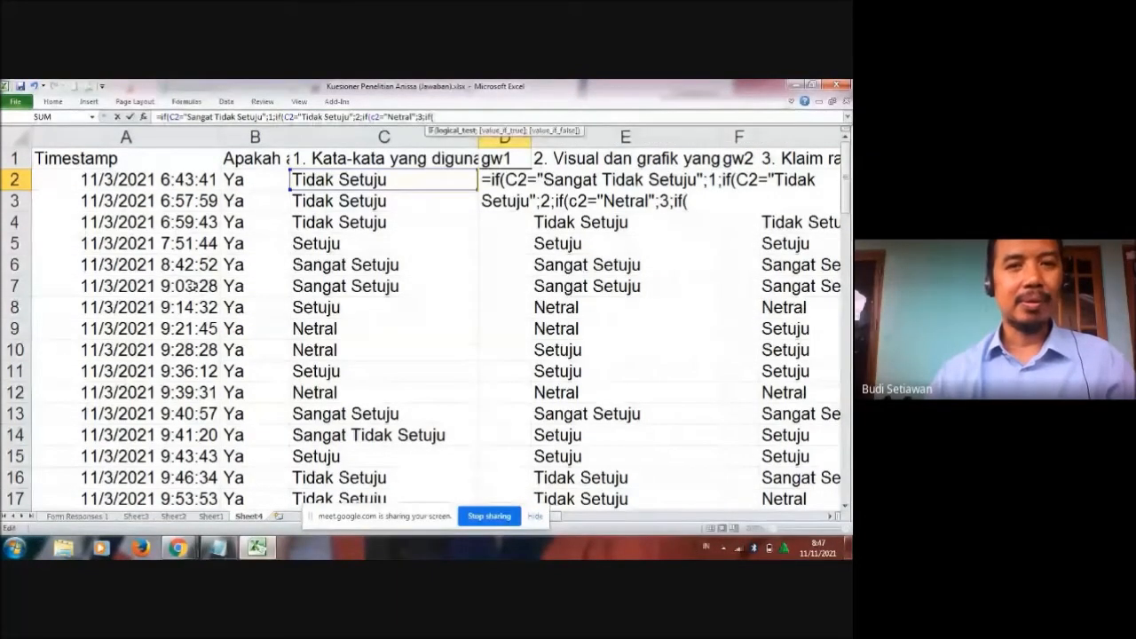
{"action": "type", "text": "c2="}
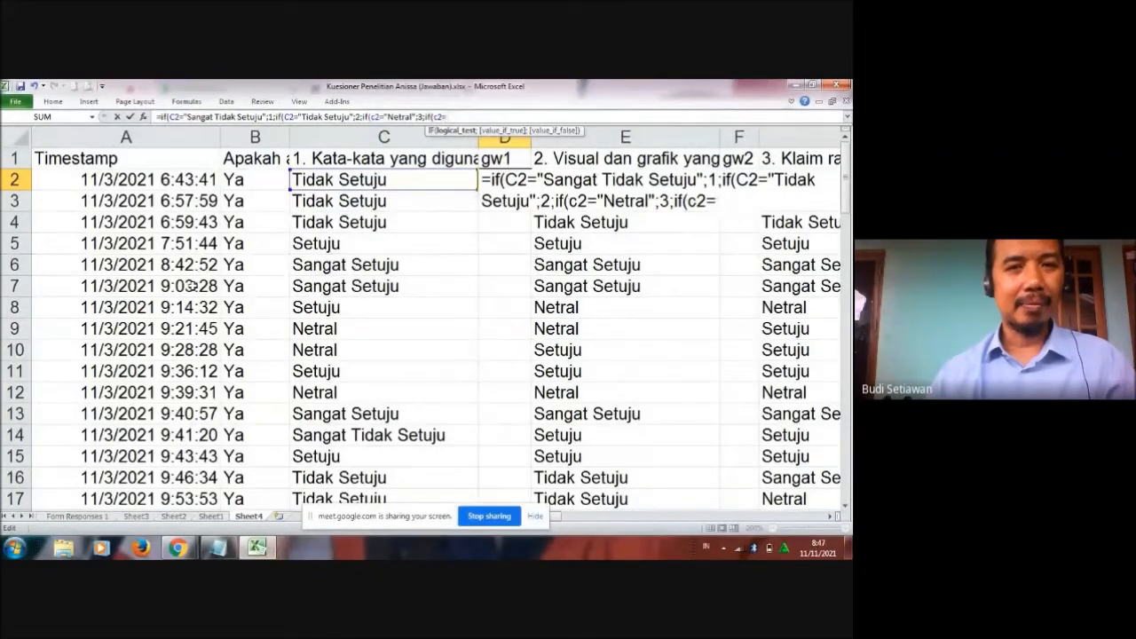
{"action": "type", "text": "\""}
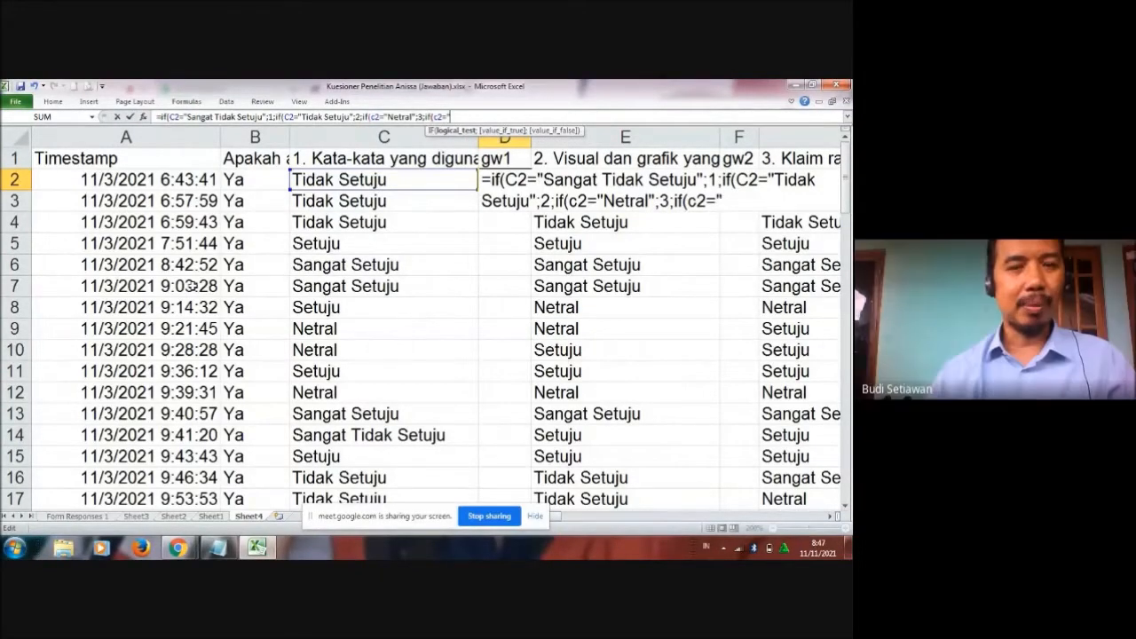
{"action": "type", "text": "Setuj"}
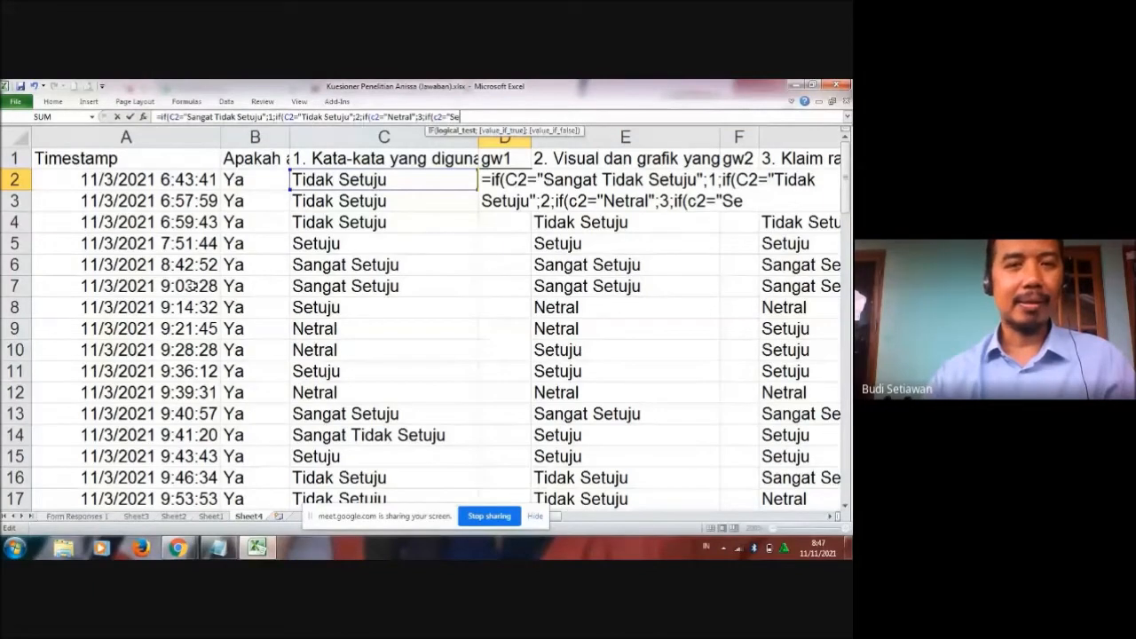
{"action": "type", "text": "u\""}
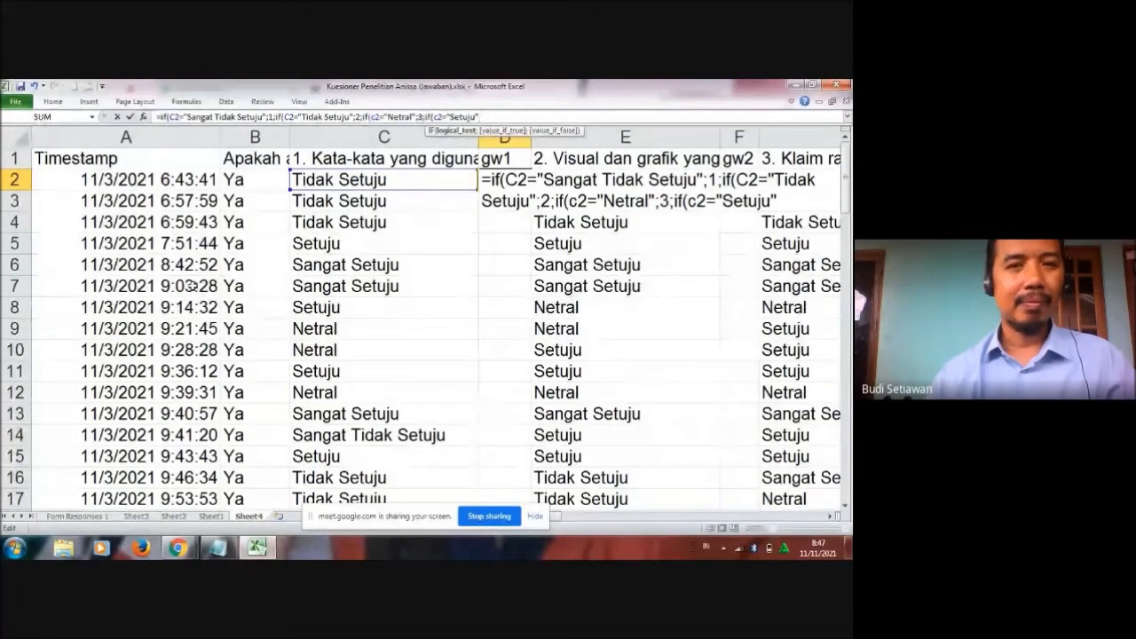
{"action": "type", "text": ";"}
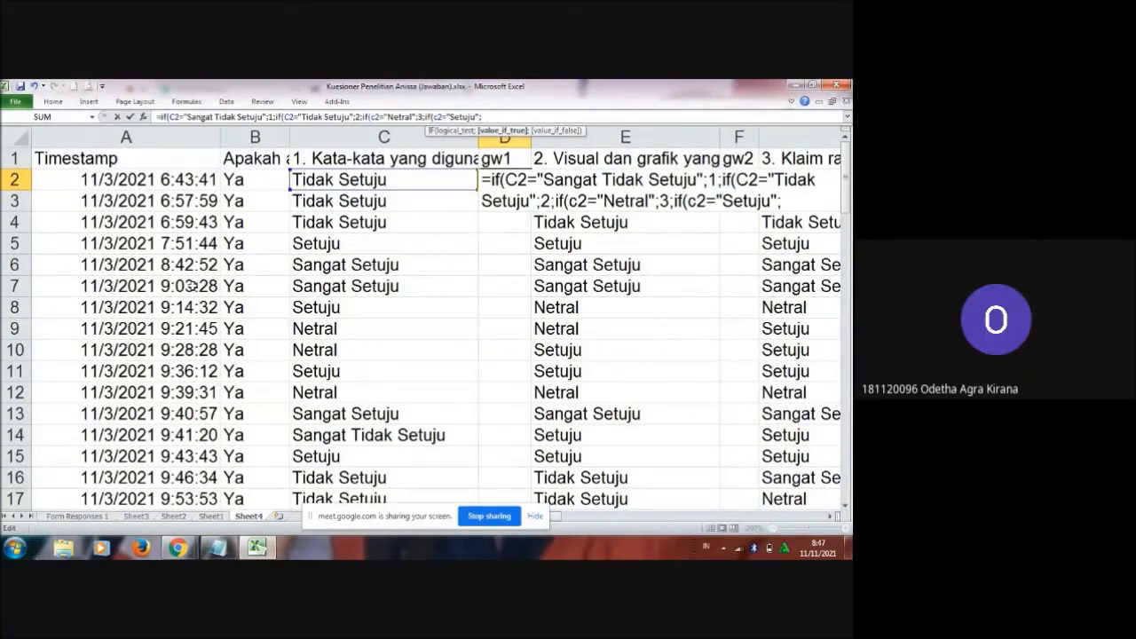
{"action": "type", "text": "4;"}
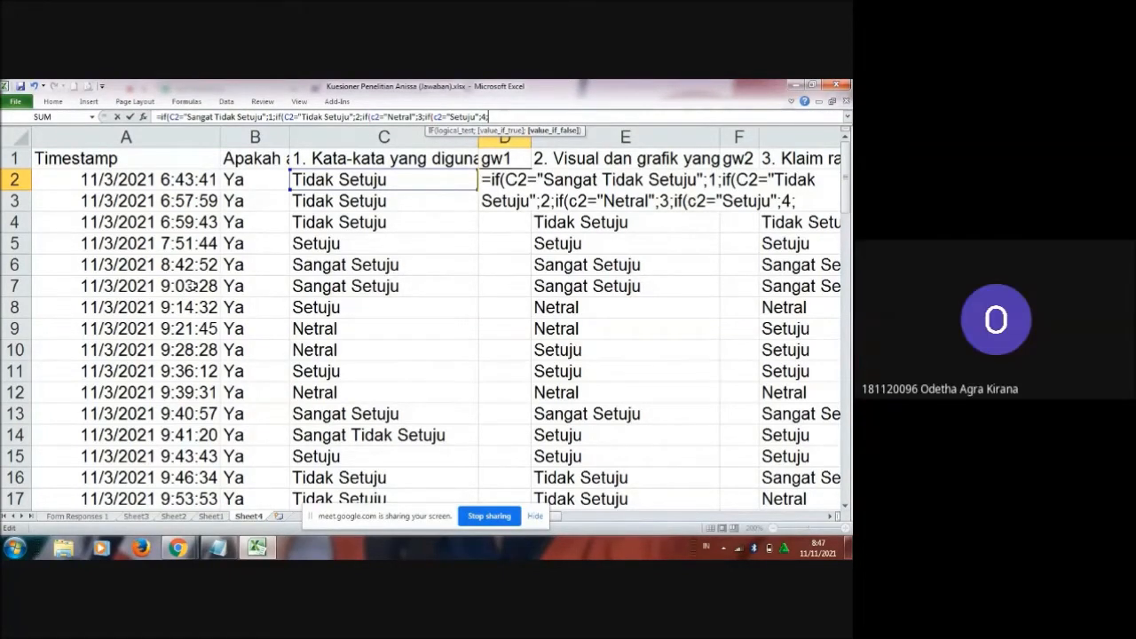
- Nest a fifth IF testing C2="Sangat Setuju", returning 5 if true and 0 otherwise, and close and enter the D2 formula
{"action": "type", "text": "if"}
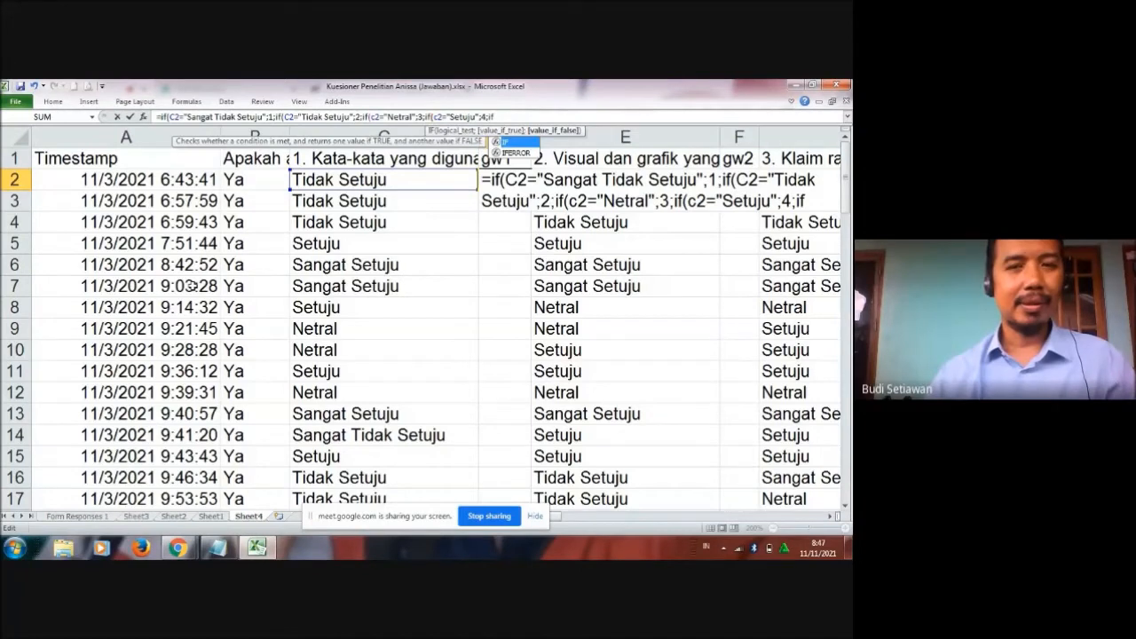
{"action": "type", "text": "("}
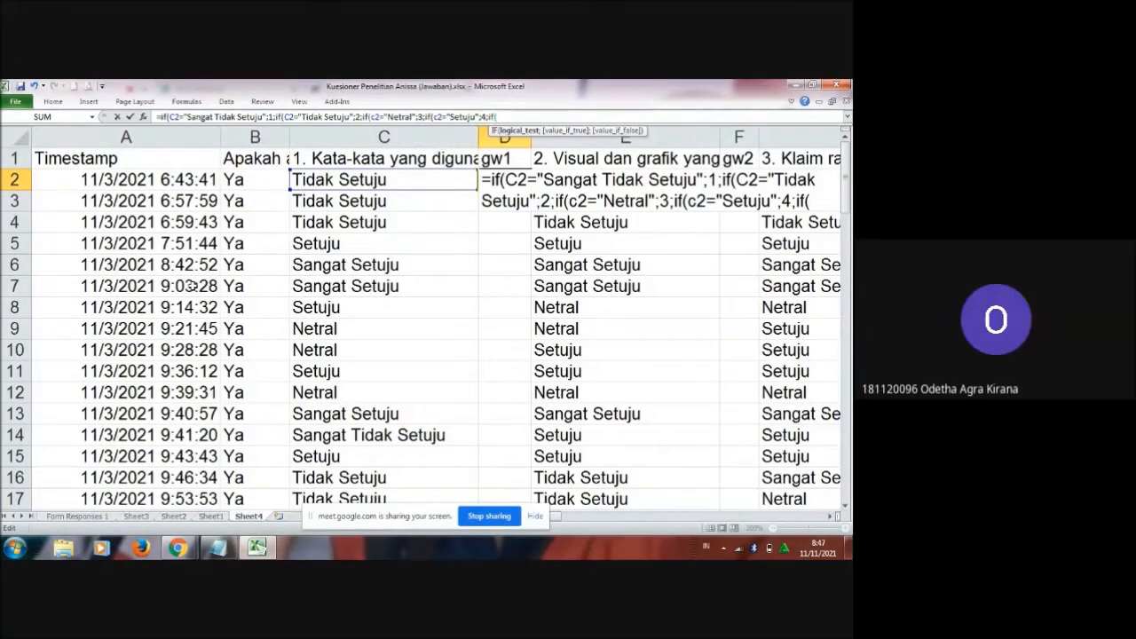
{"action": "type", "text": "c2="}
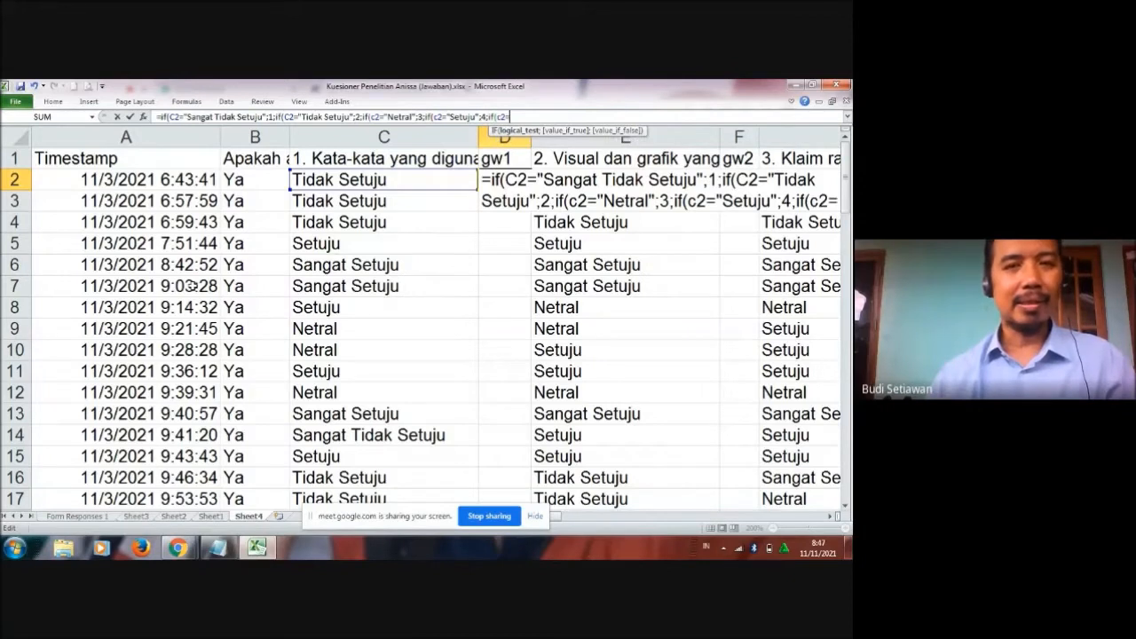
{"action": "type", "text": "\""}
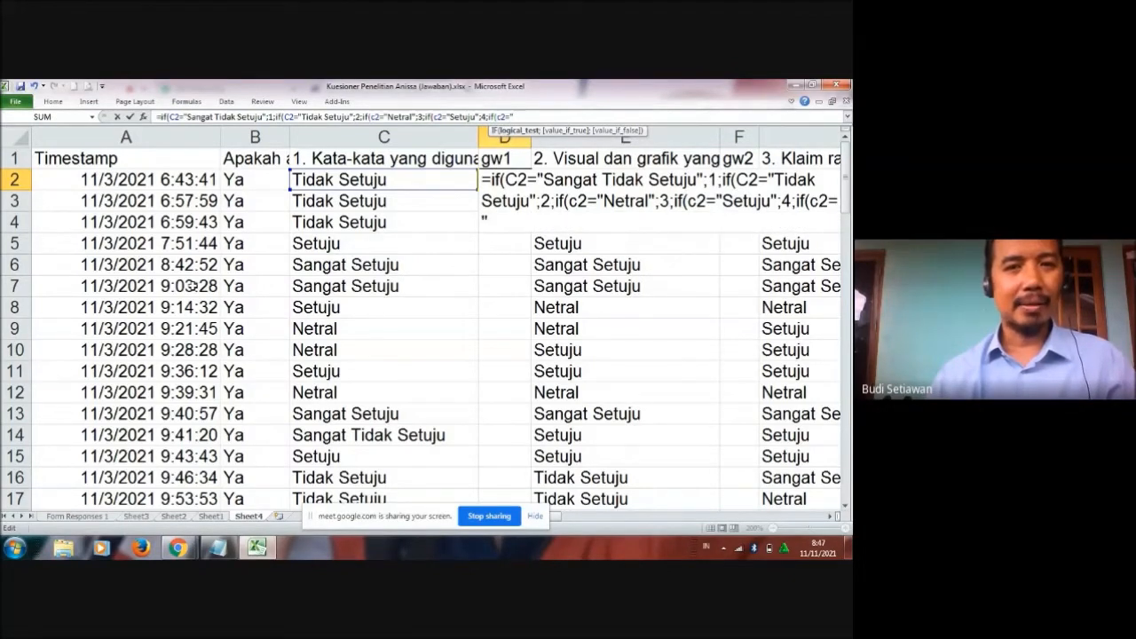
{"action": "type", "text": "Sangat Setuju\";"}
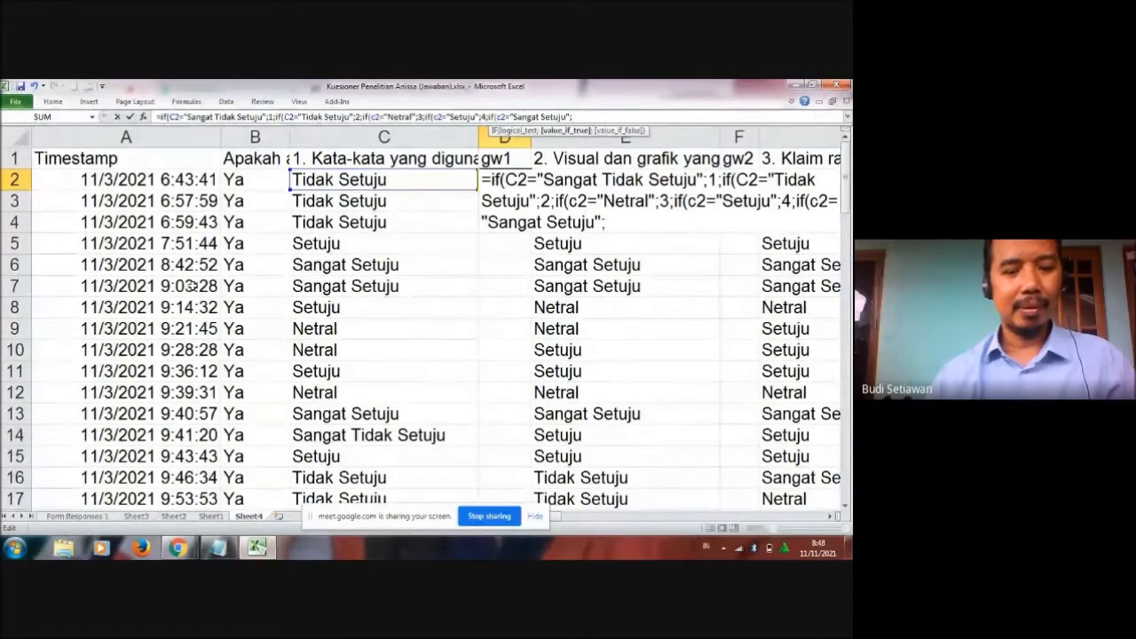
{"action": "type", "text": "5;0"}
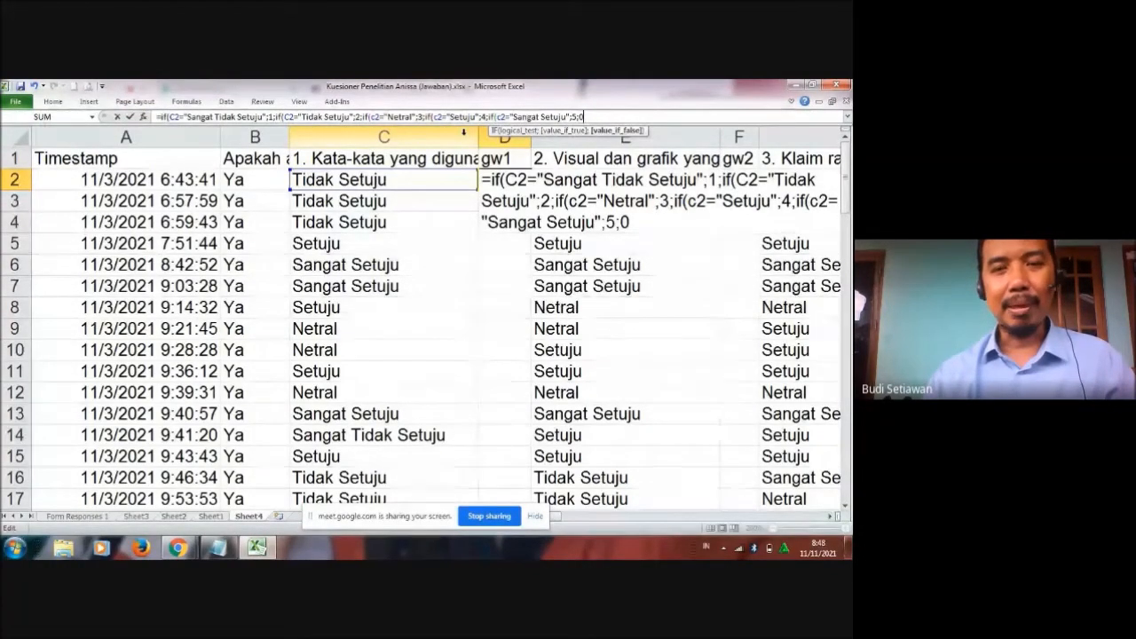
{"action": "type", "text": "))"}
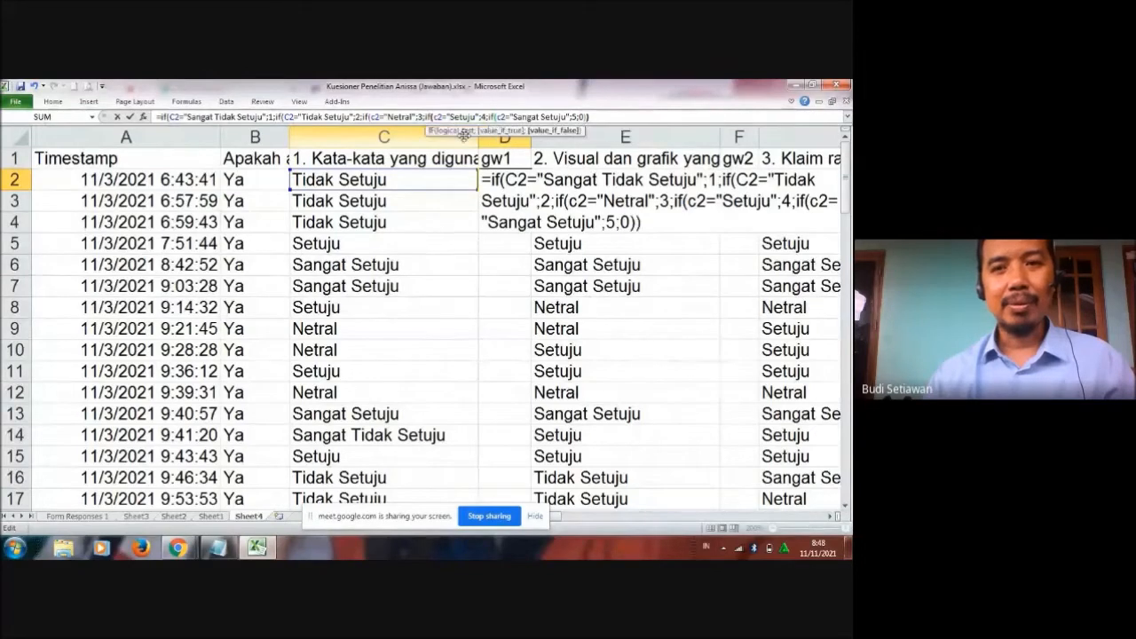
{"action": "type", "text": ")))"}
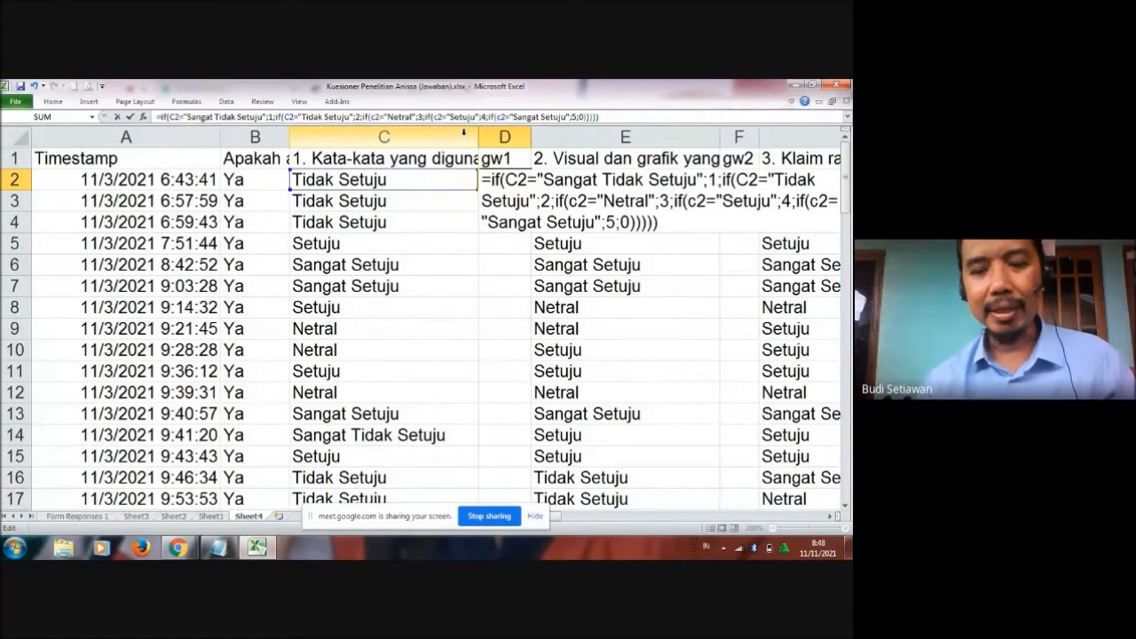
{"action": "key", "text": "Return"}
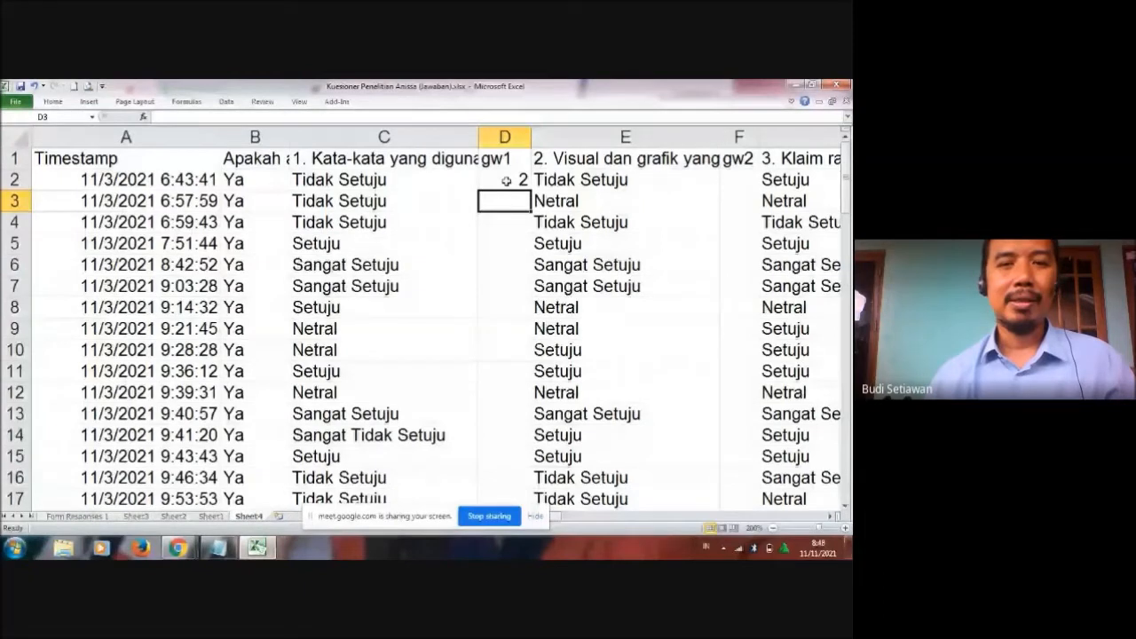
- Misspell the answer in C3 as "Tidak Setujuu" to test the formula's fallback value
{"action": "left_click", "coordinate": [386, 201]}
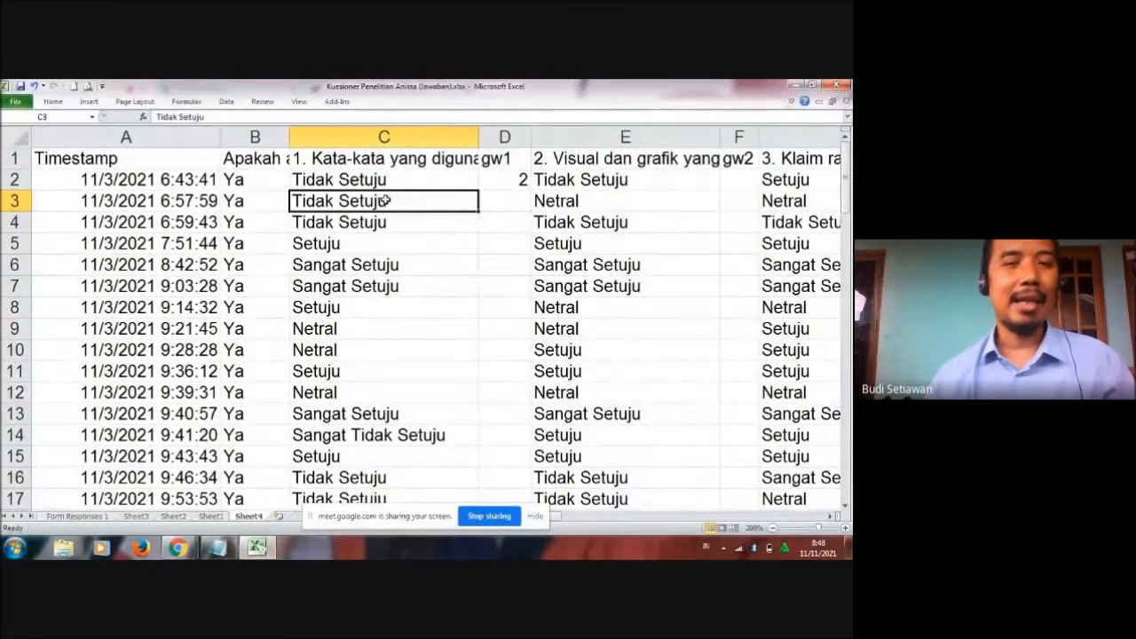
{"action": "left_click", "coordinate": [241, 117]}
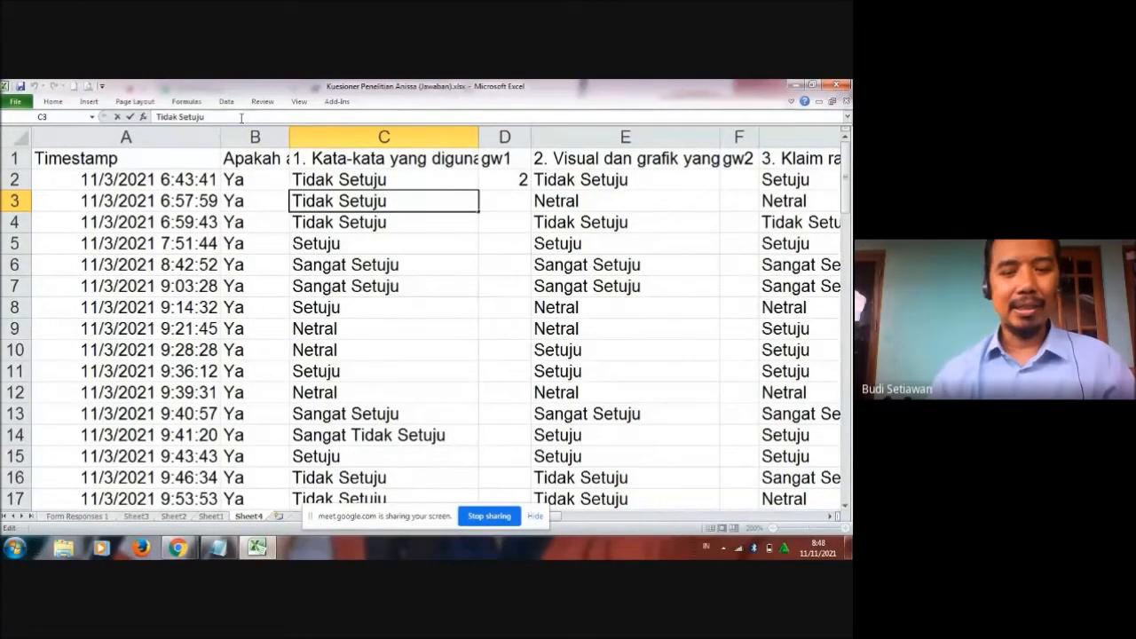
{"action": "type", "text": "u"}
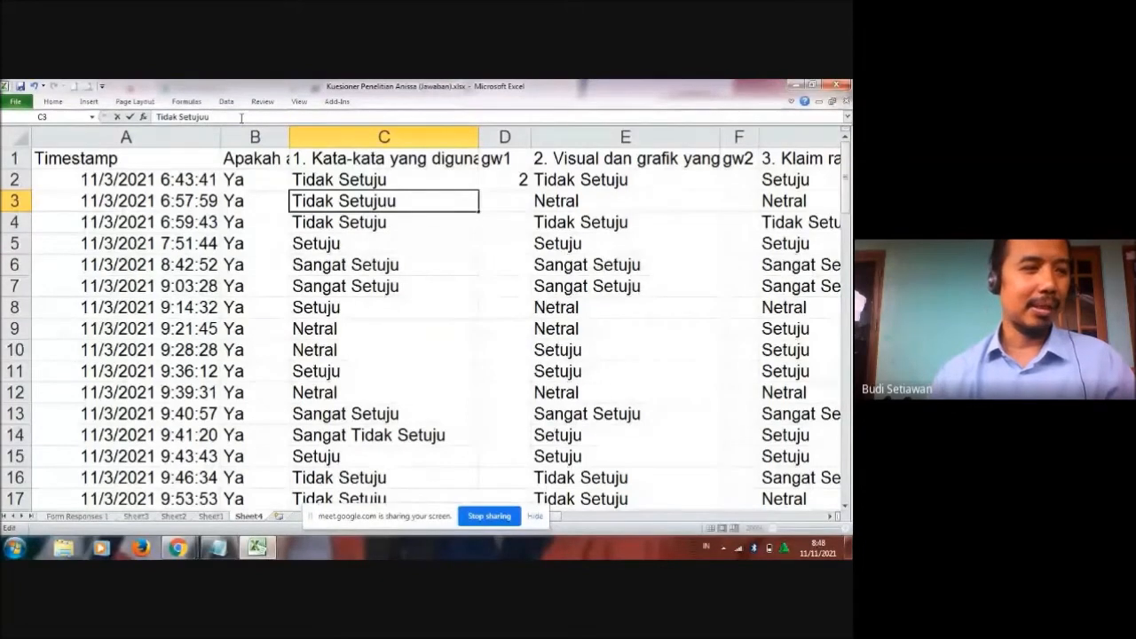
{"action": "key", "text": "Return"}
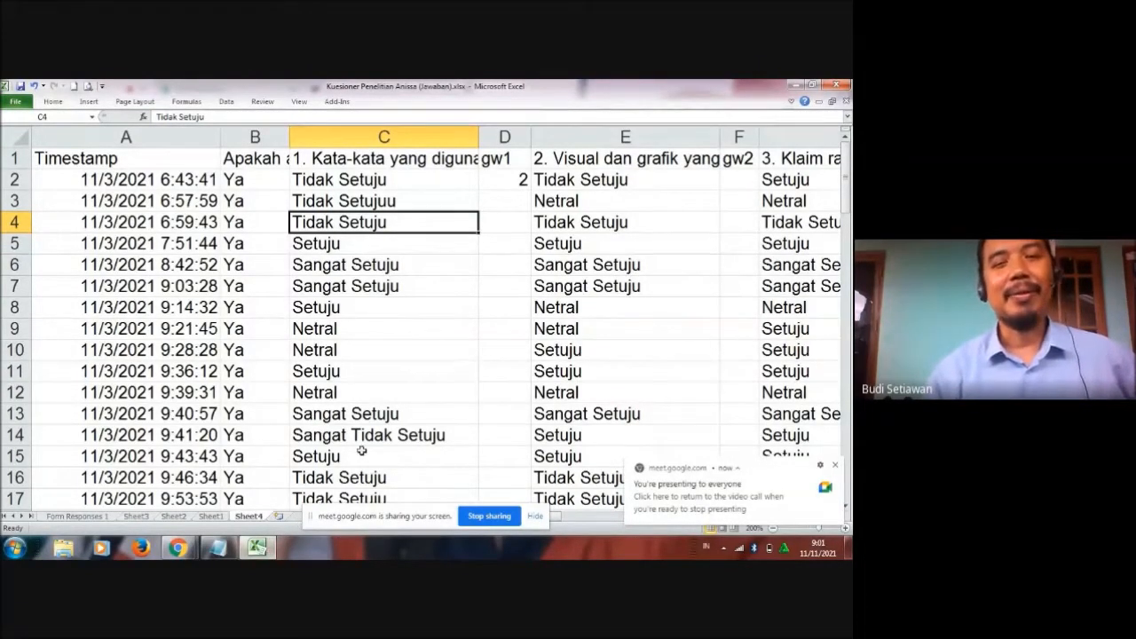
- Re-enter 0 as the final false value in the D2 formula
{"action": "left_click", "coordinate": [513, 179]}
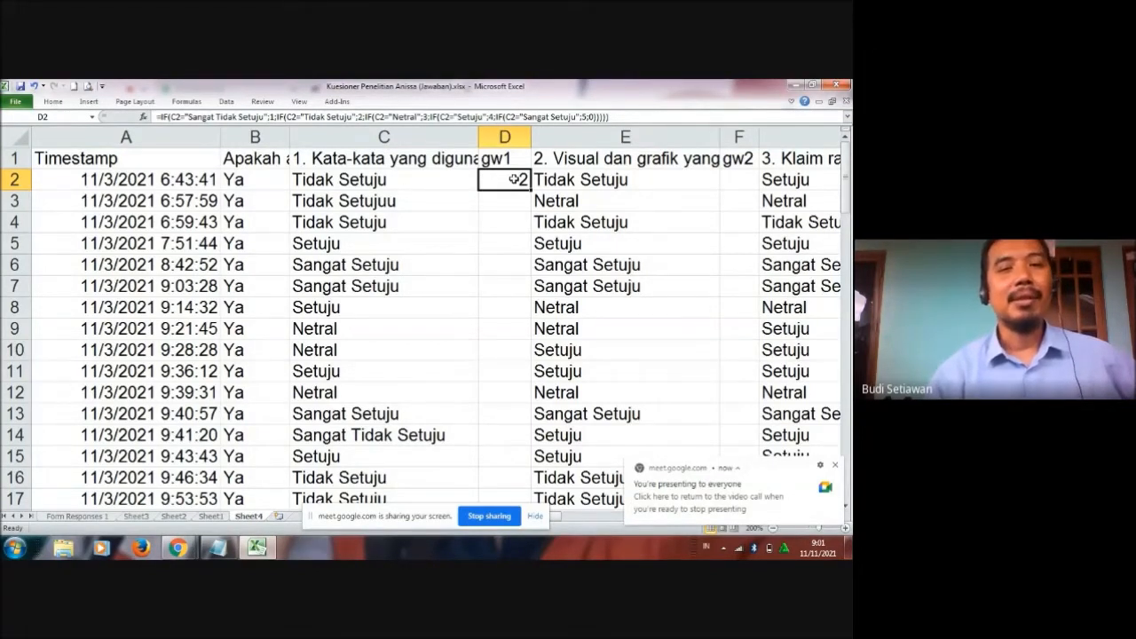
{"action": "left_click", "coordinate": [618, 114]}
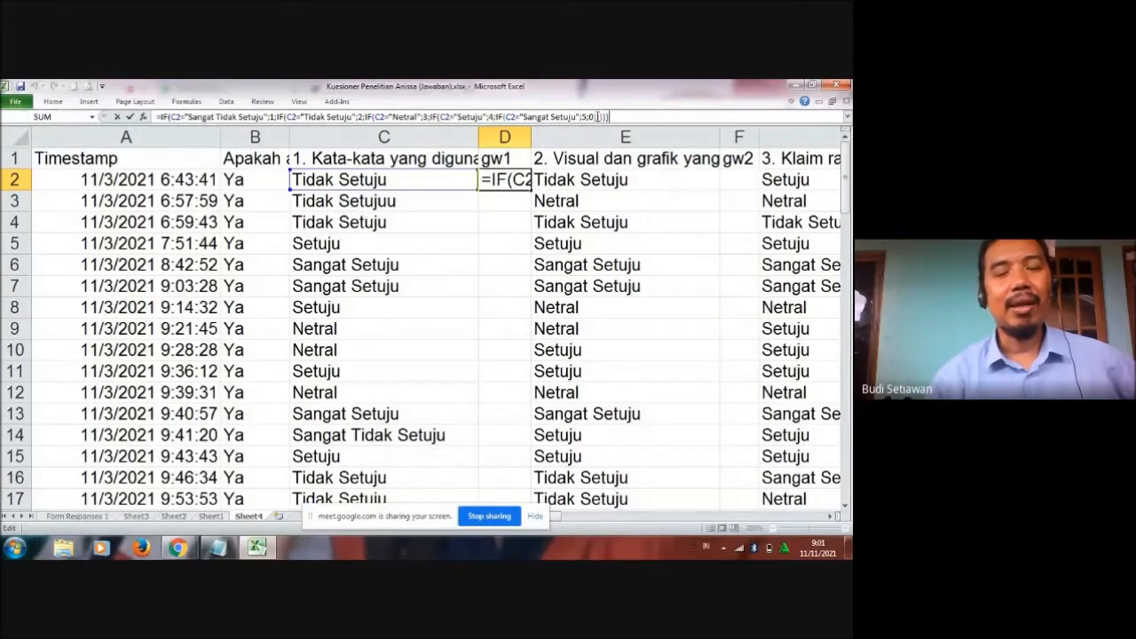
{"action": "type", "text": "0"}
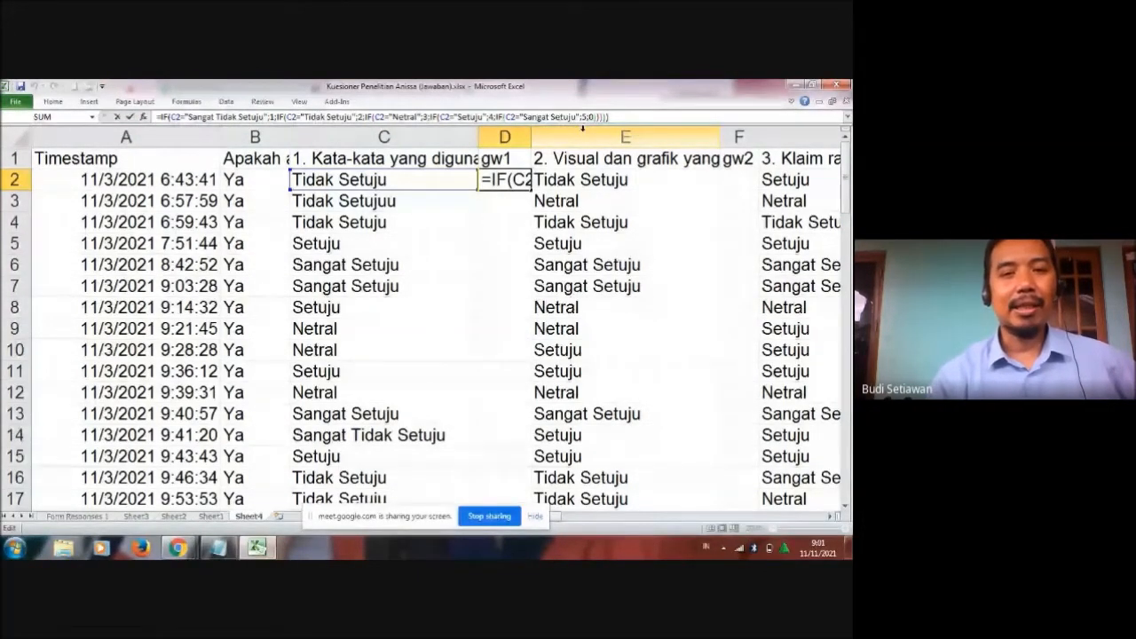
{"action": "key", "text": "Return"}
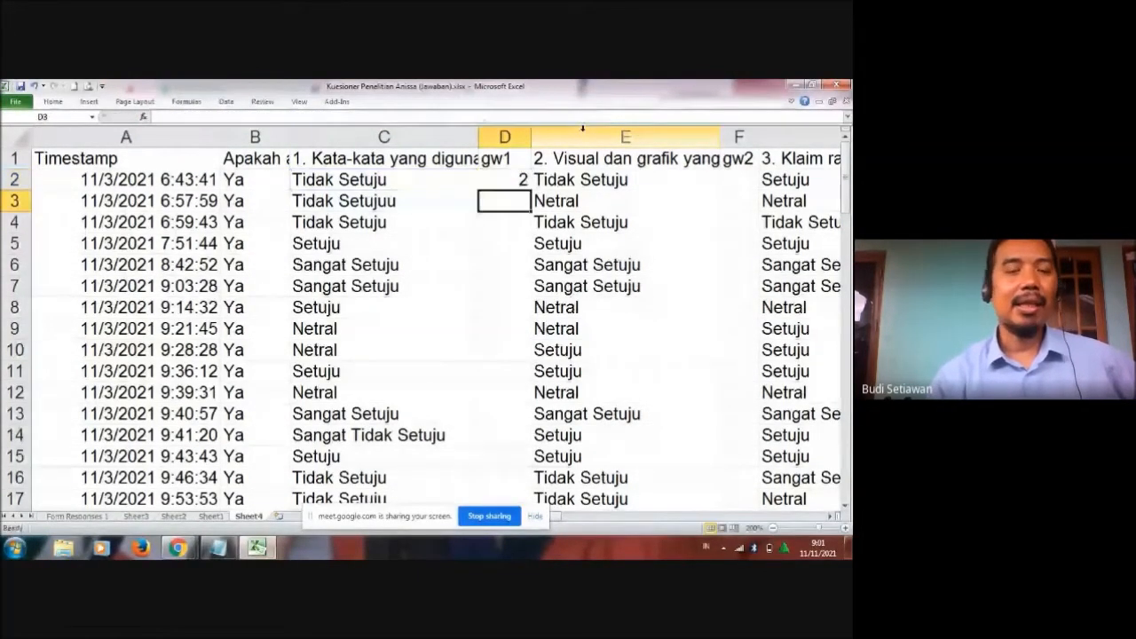
- Fill the D2 formula down the gw1 column and check the score in D3
{"action": "left_click", "coordinate": [508, 179]}
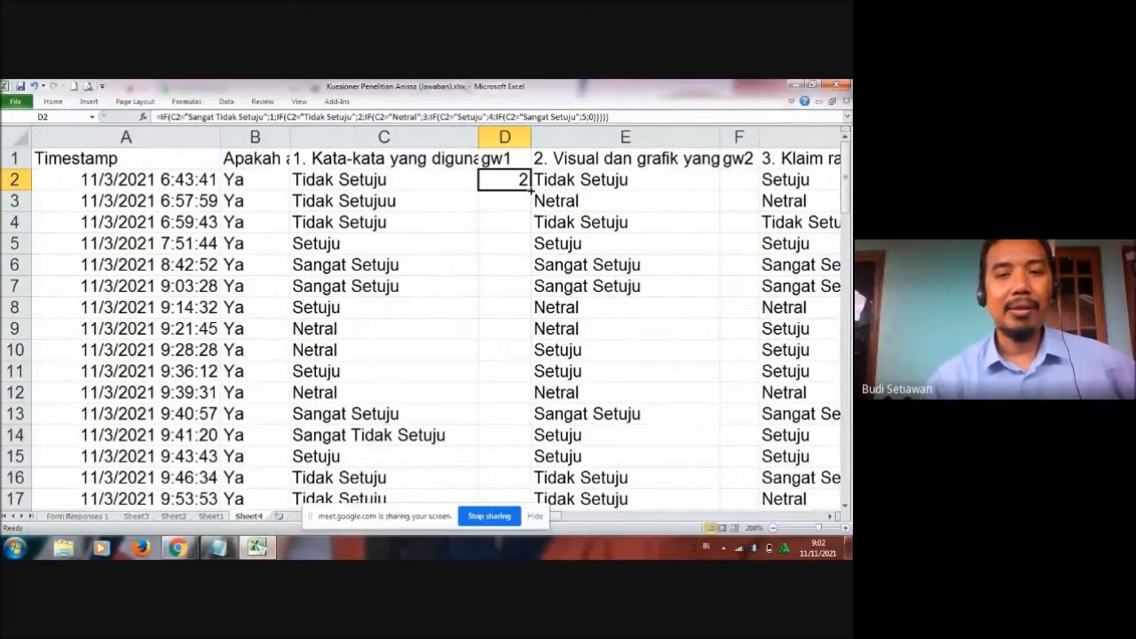
{"action": "double_click", "coordinate": [530, 189]}
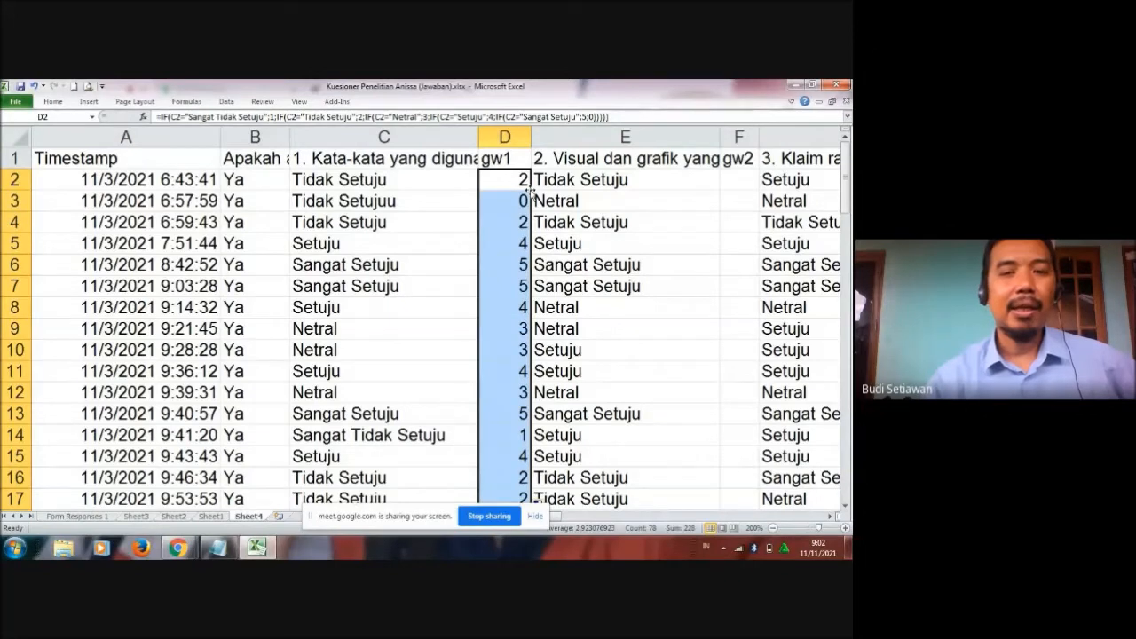
{"action": "left_click", "coordinate": [512, 203]}
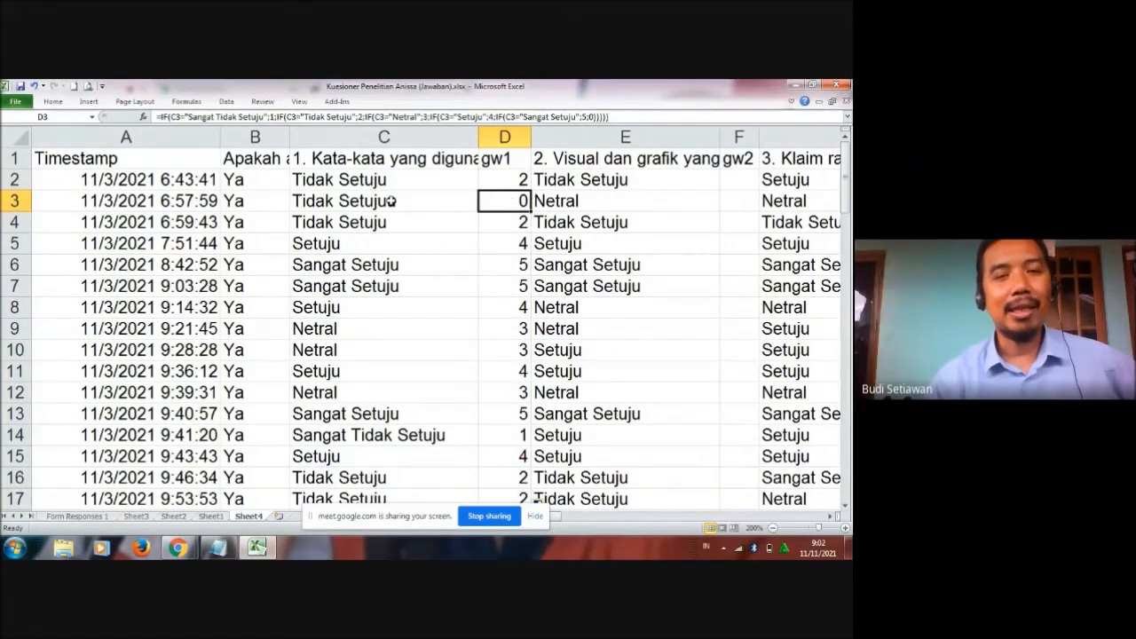
- Correct the spelling of the answer in C3 to "Tidak Setuju"
{"action": "left_click", "coordinate": [390, 202]}
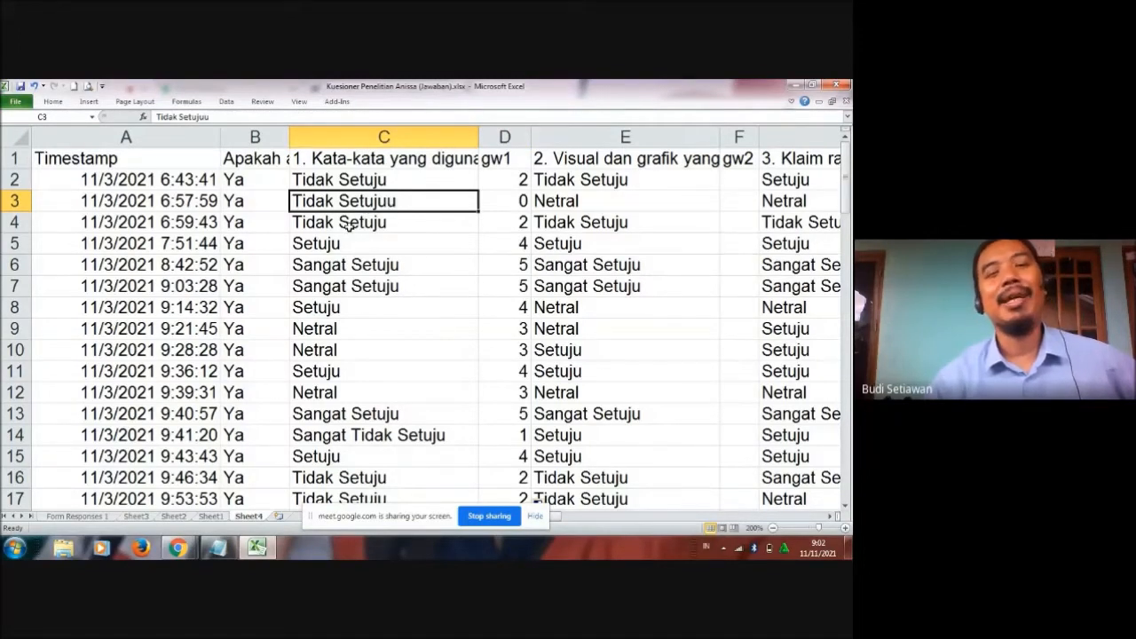
{"action": "left_click", "coordinate": [263, 118]}
{"action": "key", "text": "BackSpace"}
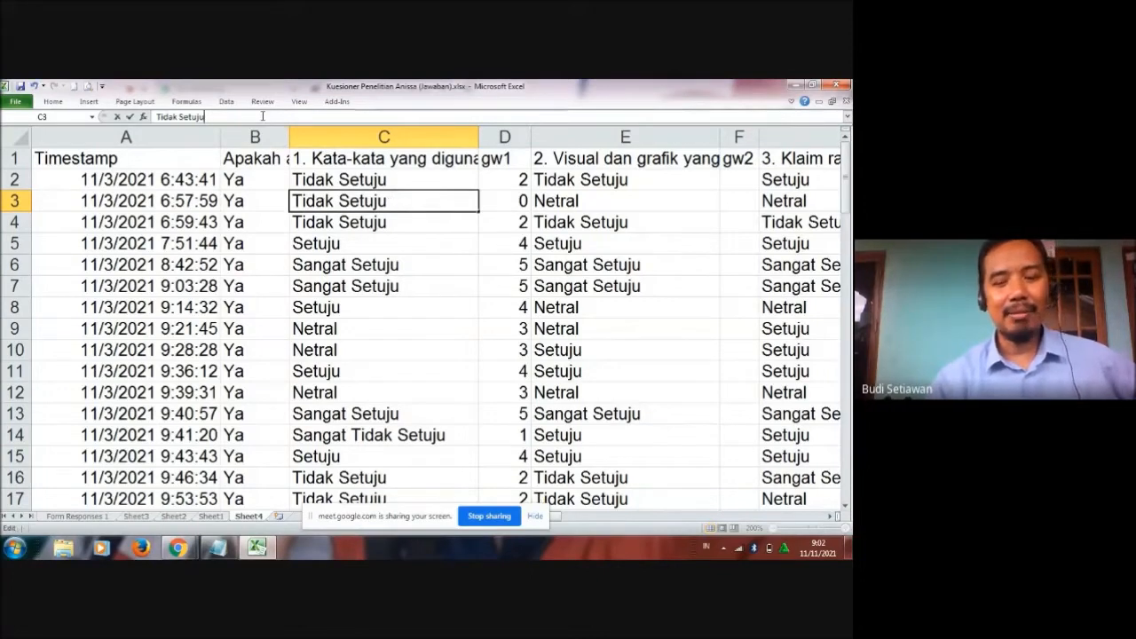
{"action": "key", "text": "Return"}
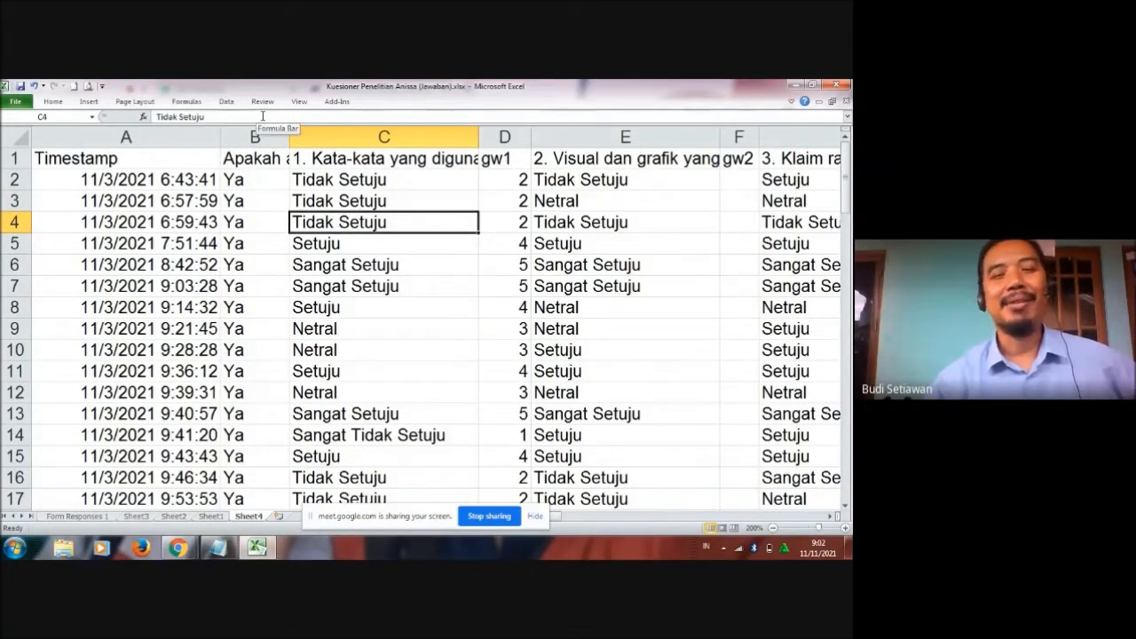
- Change the answer in C3 to the misspelling "Tidak Setuj" to test the fallback score again
{"action": "key", "text": "Up"}
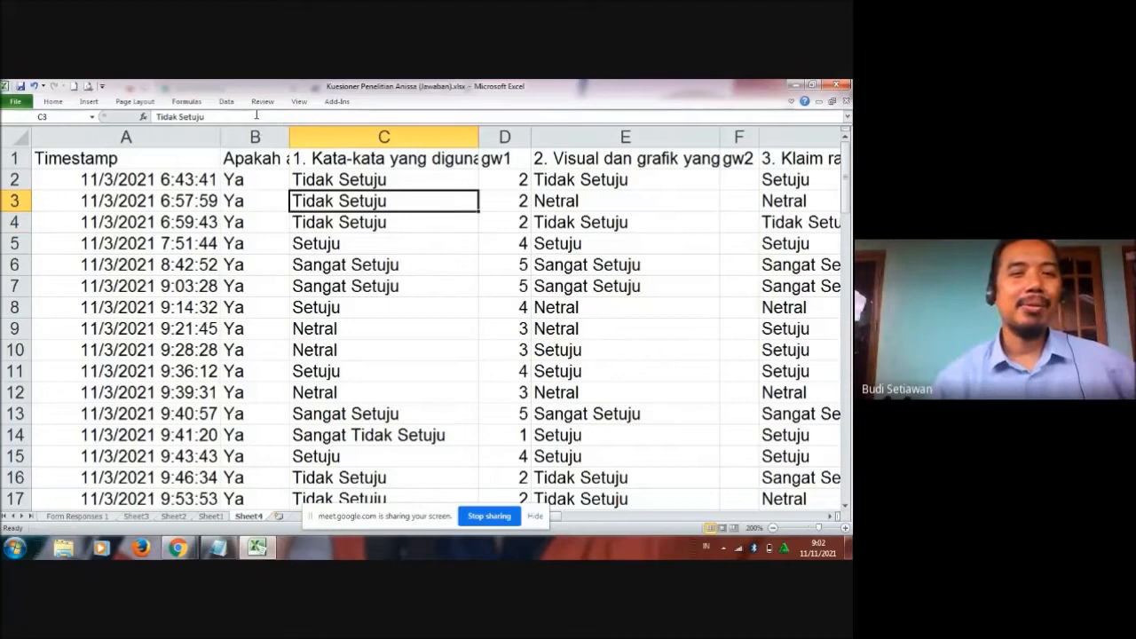
{"action": "left_click", "coordinate": [255, 115]}
{"action": "key", "text": "BackSpace"}
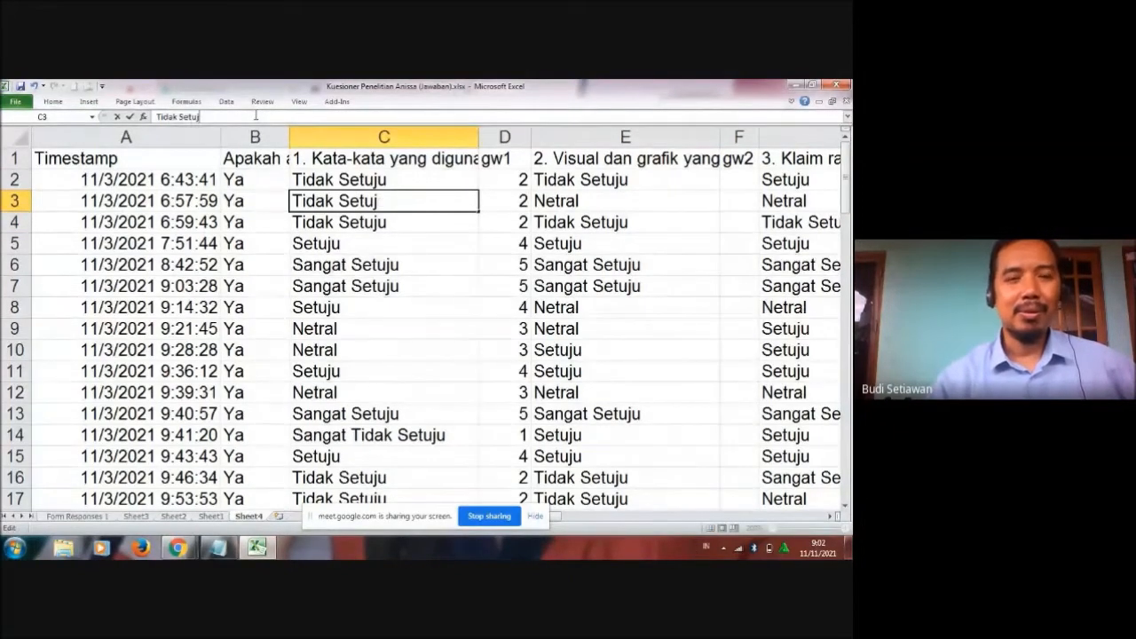
{"action": "key", "text": "Return"}
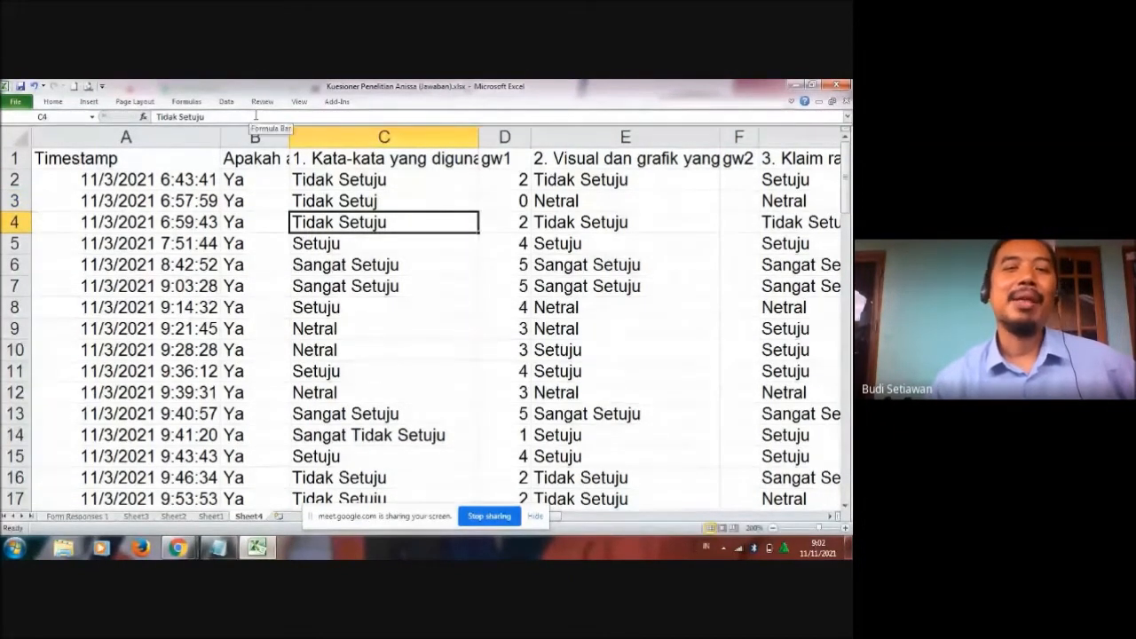
- Restore the correct spelling "Tidak Setuju" for the misspelled answer in C3
{"action": "key", "text": "Up"}
{"action": "left_click", "coordinate": [256, 115]}
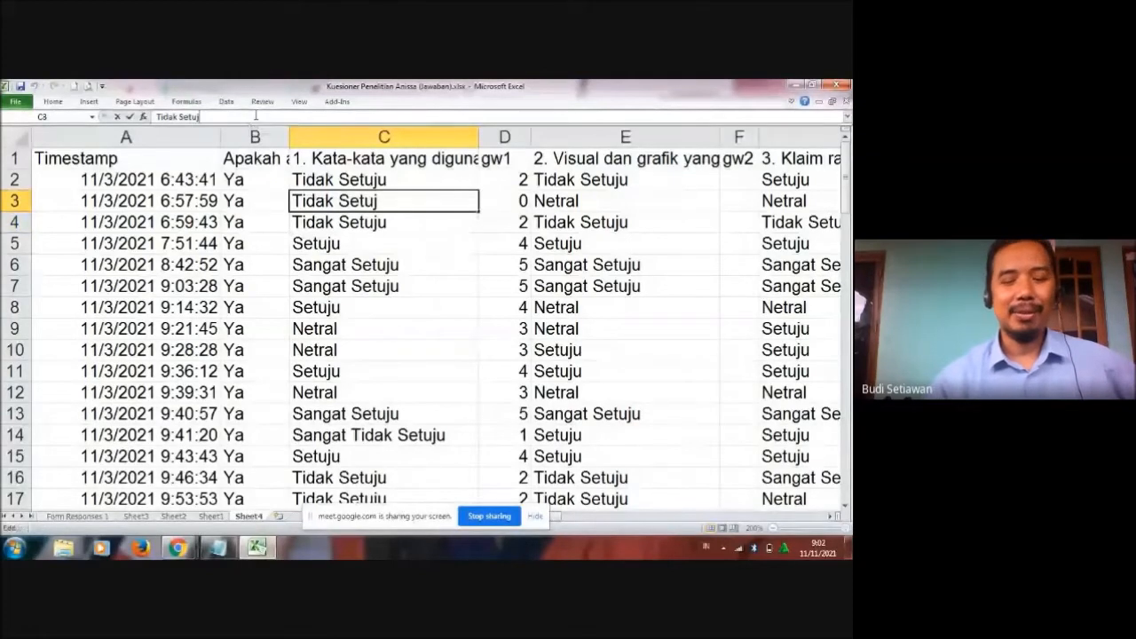
{"action": "type", "text": "u"}
{"action": "key", "text": "Return"}
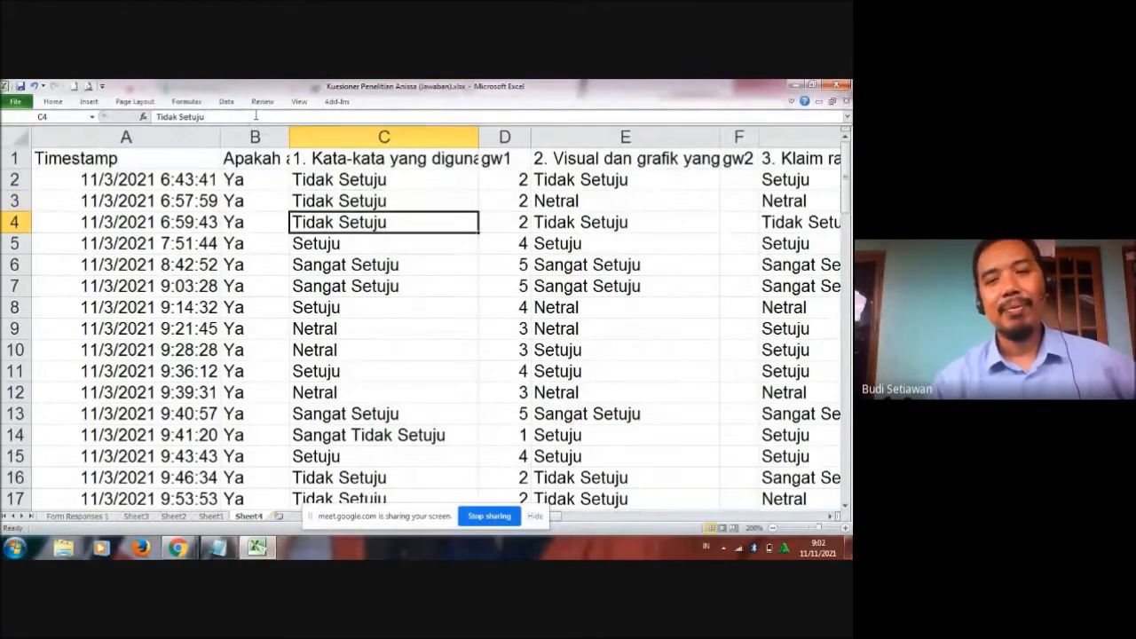
- Examine the scores down the gw1 column against the answers in column C
{"action": "key", "text": "Right"}
{"action": "key", "text": "Up"}
{"action": "key", "text": "Up"}
{"action": "key", "text": "Down"}
{"action": "key", "text": "Down"}
{"action": "key", "text": "Down"}
{"action": "key", "text": "Down"}
{"action": "key", "text": "Down"}
{"action": "key", "text": "Down"}
{"action": "key", "text": "Down"}
{"action": "key", "text": "Down"}
{"action": "key", "text": "Down"}
{"action": "key", "text": "Down"}
{"action": "key", "text": "Down"}
{"action": "key", "text": "Down"}
{"action": "key", "text": "Down"}
{"action": "key", "text": "Down"}
{"action": "key", "text": "Down"}
{"action": "key", "text": "Down"}
{"action": "key", "text": "Down"}
{"action": "key", "text": "Down"}
{"action": "key", "text": "Down"}
{"action": "key", "text": "Down"}
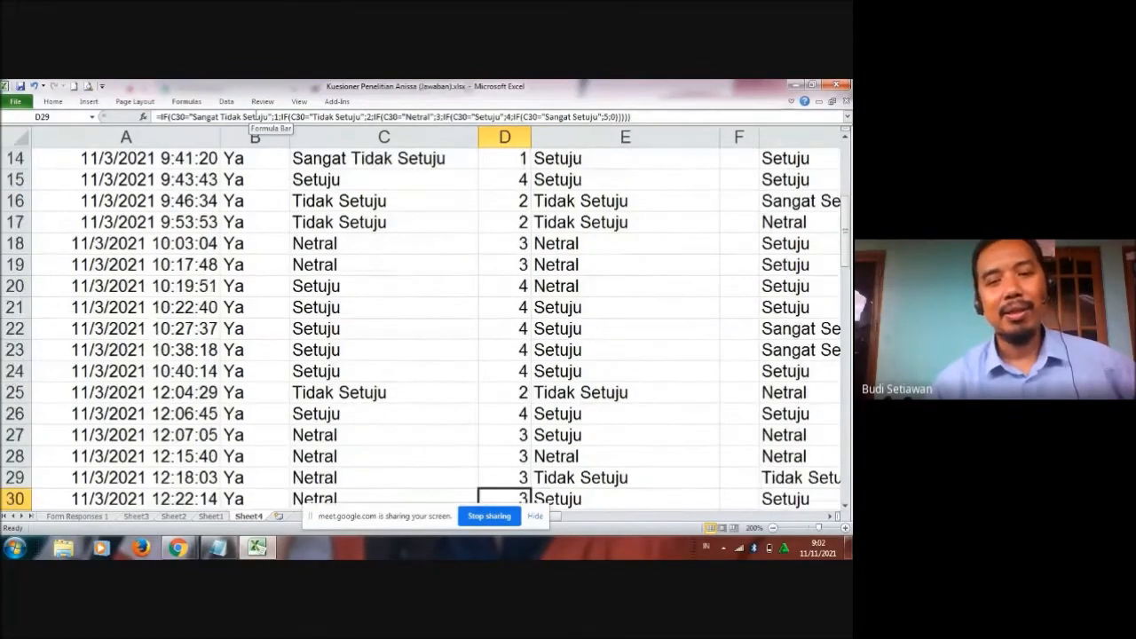
{"action": "key", "text": "Down"}
{"action": "key", "text": "Down"}
{"action": "key", "text": "Down"}
{"action": "key", "text": "Down"}
{"action": "key", "text": "Down"}
{"action": "key", "text": "Down"}
{"action": "key", "text": "Down"}
{"action": "key", "text": "Down"}
{"action": "key", "text": "Down"}
{"action": "key", "text": "Down"}
{"action": "key", "text": "Down"}
{"action": "key", "text": "Down"}
{"action": "key", "text": "Down"}
{"action": "key", "text": "Down"}
{"action": "key", "text": "Down"}
{"action": "key", "text": "Down"}
{"action": "key", "text": "Down"}
{"action": "key", "text": "Down"}
{"action": "key", "text": "Down"}
{"action": "key", "text": "Down"}
{"action": "key", "text": "Up"}
{"action": "key", "text": "Up"}
{"action": "key", "text": "Up"}
{"action": "key", "text": "Up"}
{"action": "key", "text": "Up"}
{"action": "key", "text": "Up"}
{"action": "key", "text": "Up"}
{"action": "key", "text": "Up"}
{"action": "key", "text": "Up"}
{"action": "key", "text": "Up"}
{"action": "key", "text": "Up"}
{"action": "key", "text": "Up"}
{"action": "key", "text": "Up"}
{"action": "key", "text": "Up"}
{"action": "key", "text": "Up"}
{"action": "key", "text": "Up"}
{"action": "key", "text": "Up"}
{"action": "key", "text": "Up"}
{"action": "key", "text": "Up"}
{"action": "key", "text": "Up"}
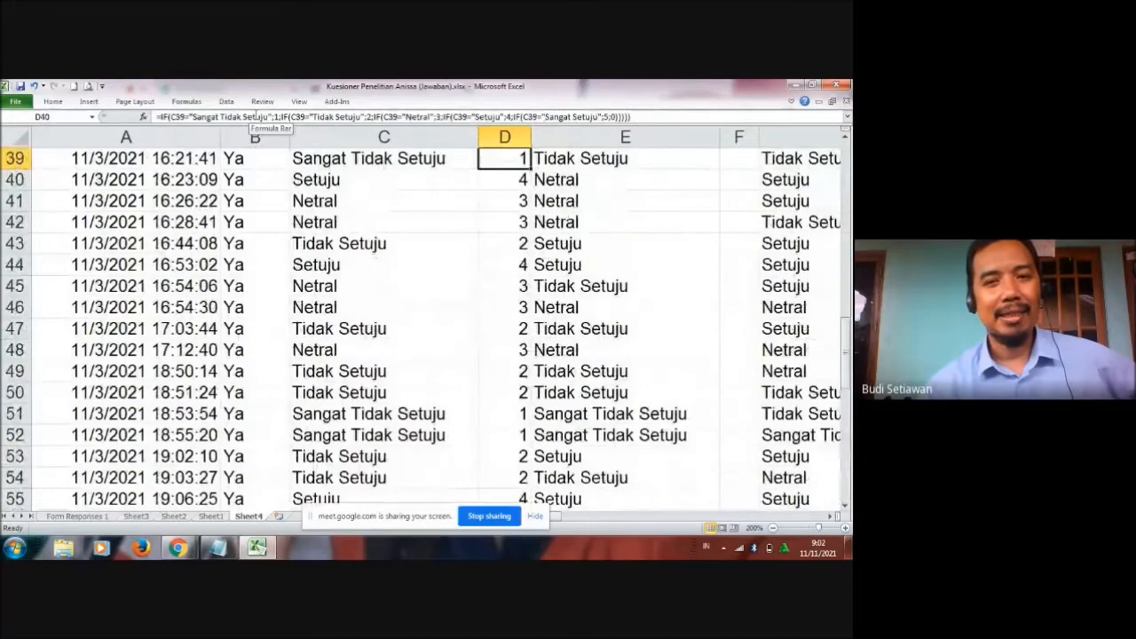
{"action": "key", "text": "Up"}
{"action": "key", "text": "Up"}
{"action": "key", "text": "Up"}
{"action": "key", "text": "Up"}
{"action": "key", "text": "Up"}
{"action": "key", "text": "Up"}
{"action": "key", "text": "Up"}
{"action": "key", "text": "Up"}
{"action": "key", "text": "Up"}
{"action": "key", "text": "Up"}
{"action": "key", "text": "Up"}
{"action": "key", "text": "Up"}
{"action": "key", "text": "Up"}
{"action": "key", "text": "Up"}
{"action": "key", "text": "Up"}
{"action": "key", "text": "Up"}
{"action": "key", "text": "Up"}
{"action": "key", "text": "Up"}
{"action": "key", "text": "Up"}
{"action": "key", "text": "Up"}
{"action": "key", "text": "Down"}
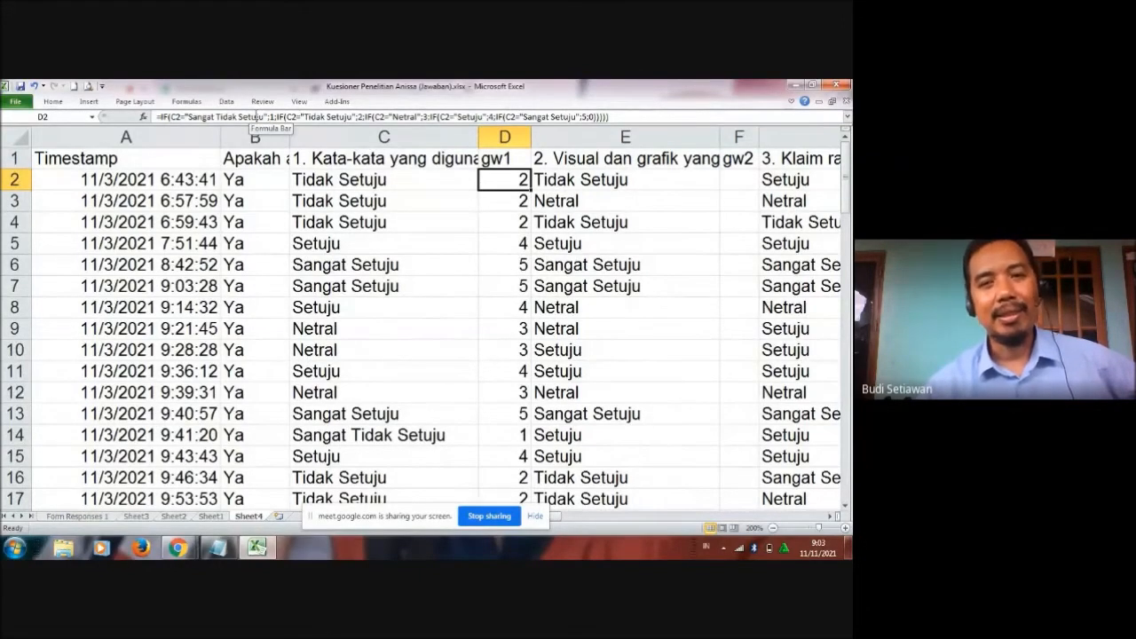
- Copy the scoring formula from D2 into F2 and fill it down the gw2 column
{"action": "key", "text": "Left"}
{"action": "key", "text": "Up"}
{"action": "key", "text": "Right"}
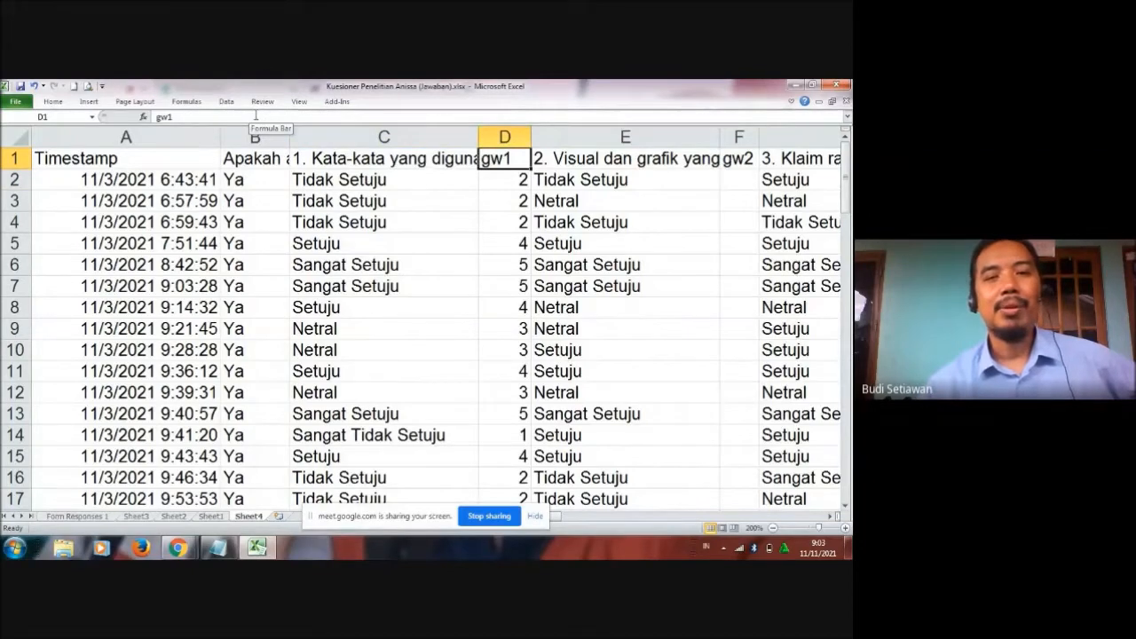
{"action": "key", "text": "Right"}
{"action": "key", "text": "Right"}
{"action": "key", "text": "Right"}
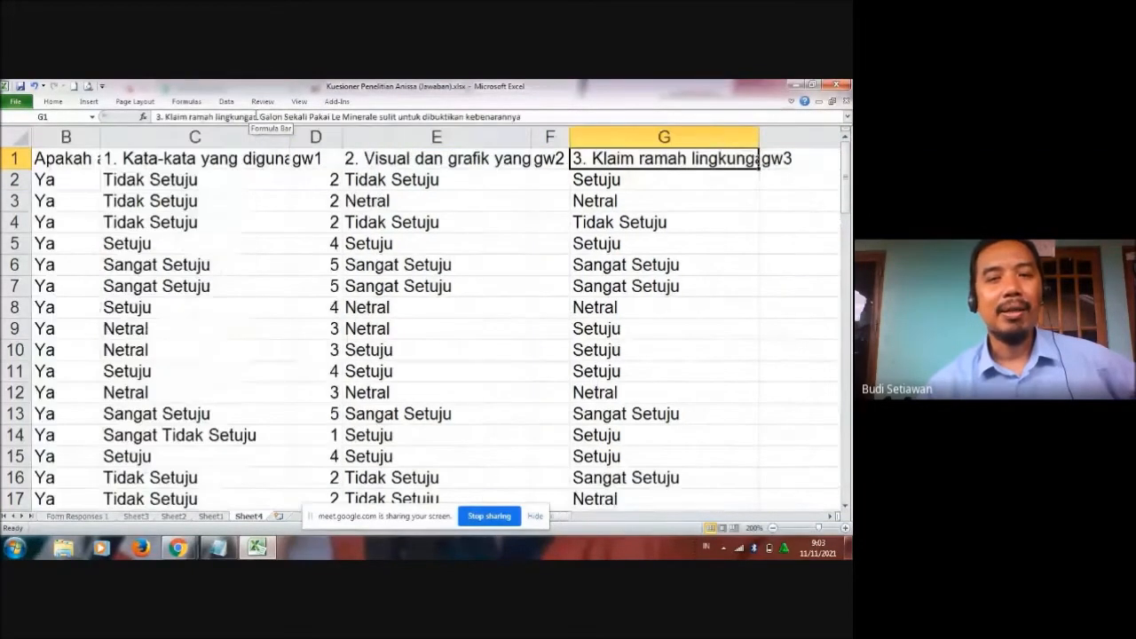
{"action": "key", "text": "Down"}
{"action": "key", "text": "Left"}
{"action": "key", "text": "Left"}
{"action": "key", "text": "Left"}
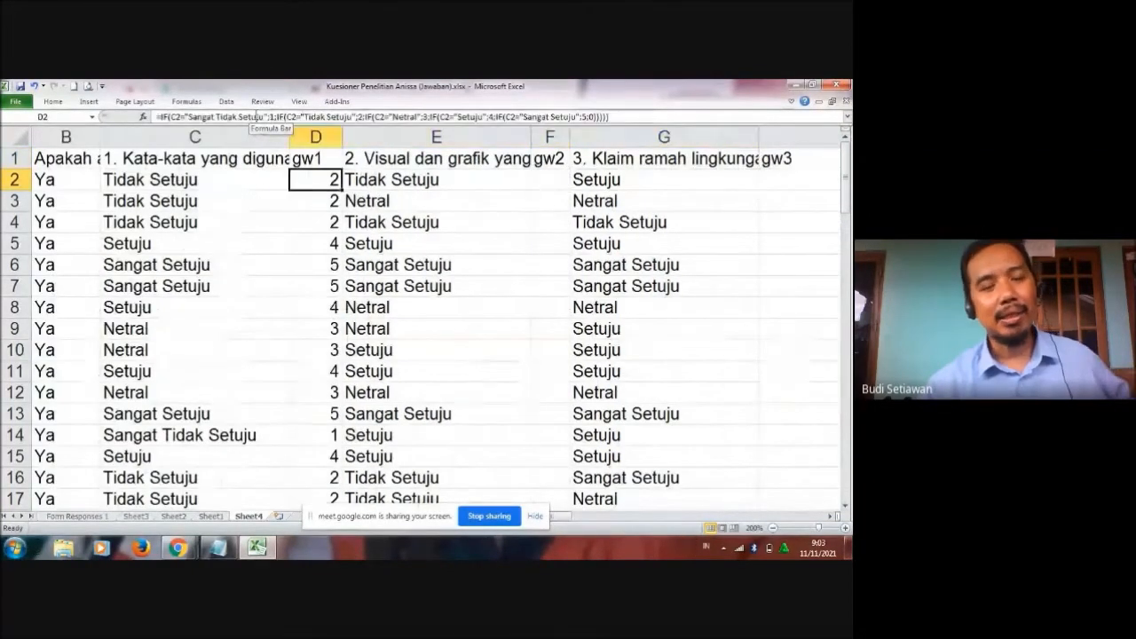
{"action": "key", "text": "ctrl+c"}
{"action": "key", "text": "Right"}
{"action": "key", "text": "Right"}
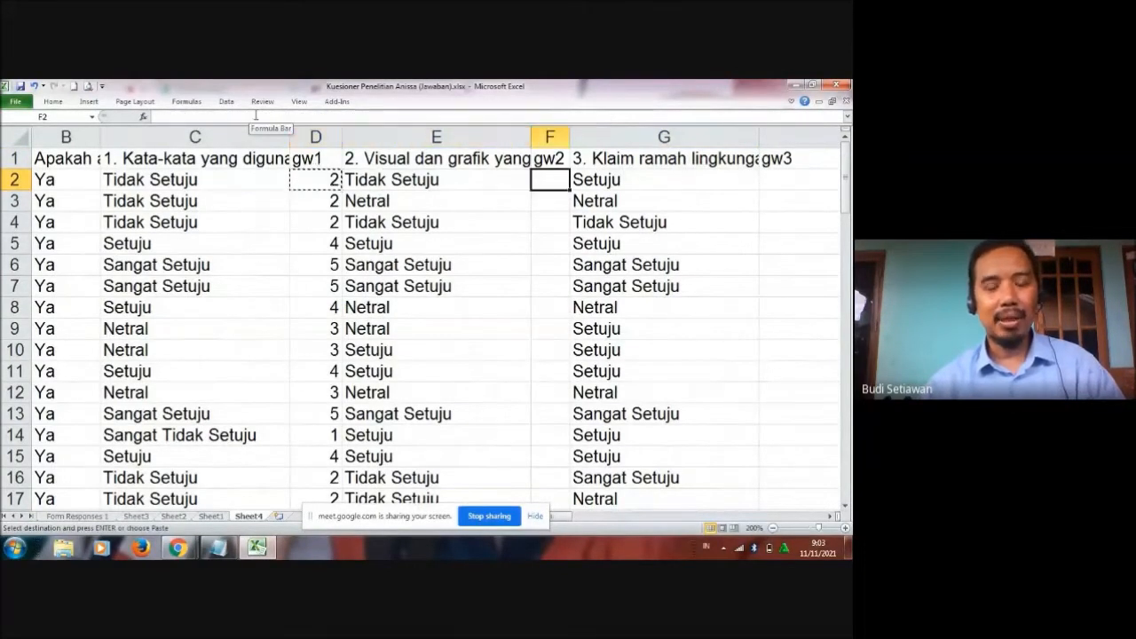
{"action": "key", "text": "ctrl+v"}
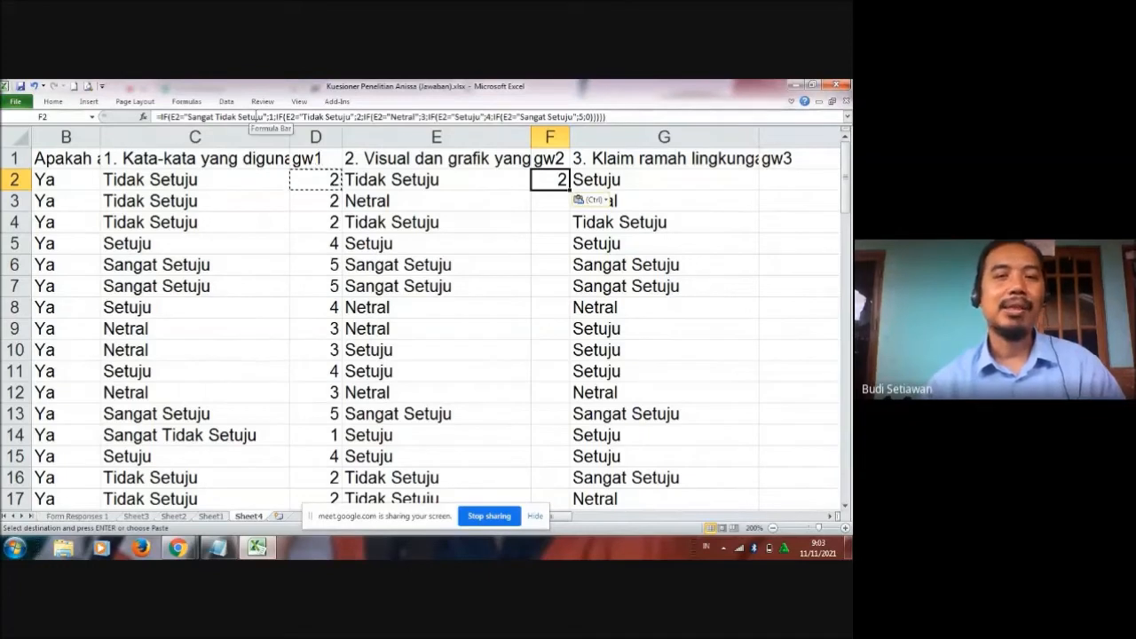
{"action": "double_click", "coordinate": [569, 189]}
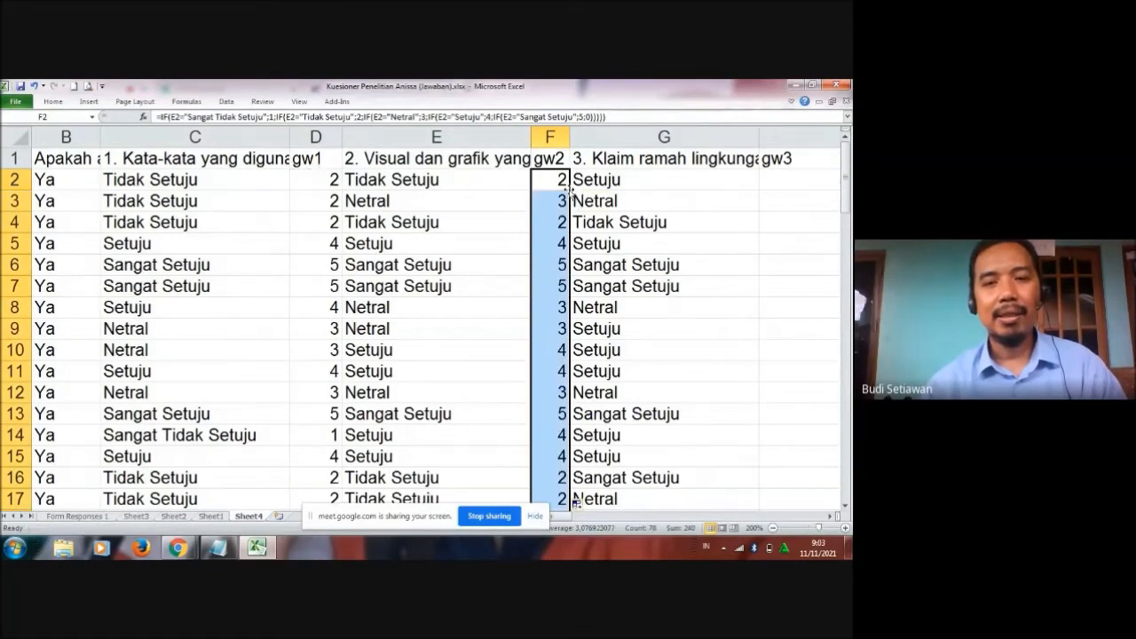
{"action": "left_click", "coordinate": [702, 178]}
{"action": "key", "text": "Right"}
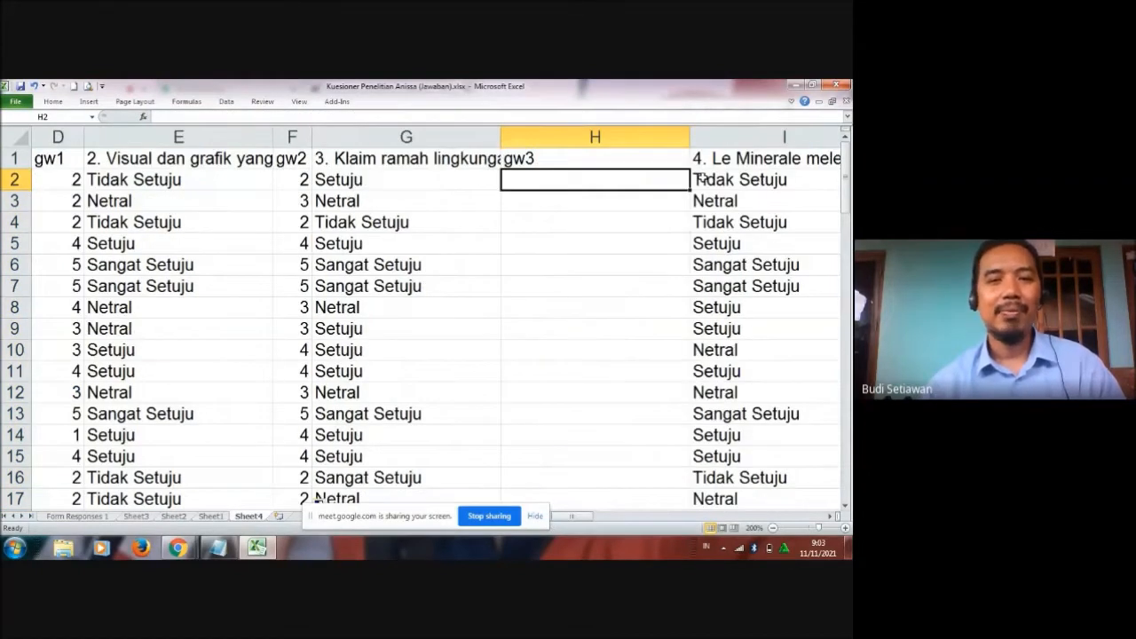
{"action": "type", "text": "="}
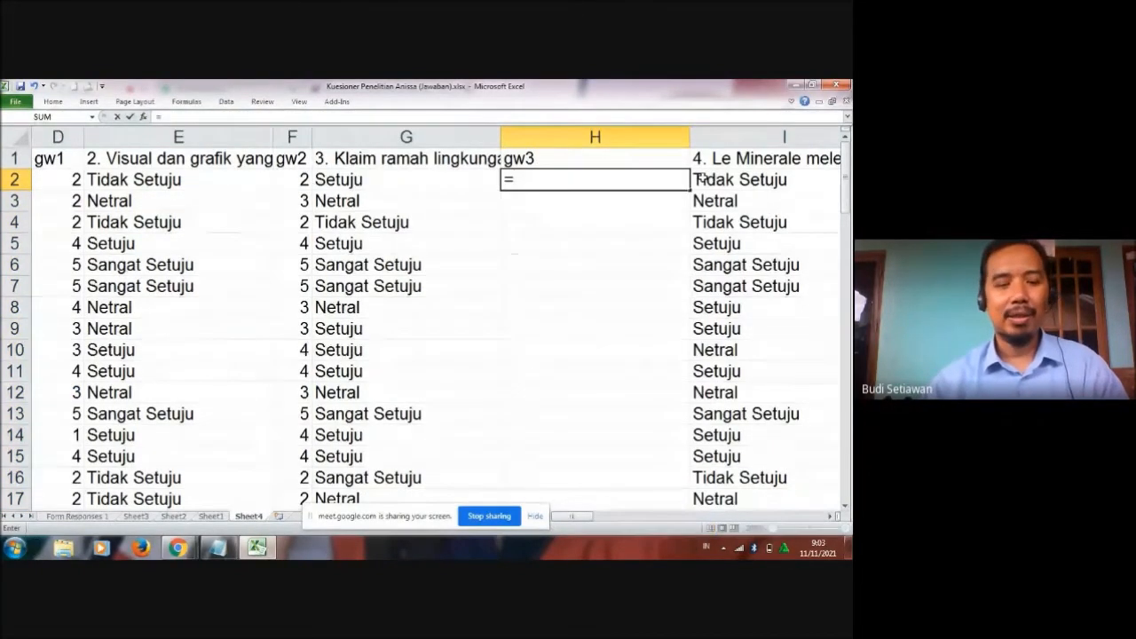
{"action": "key", "text": "Escape"}
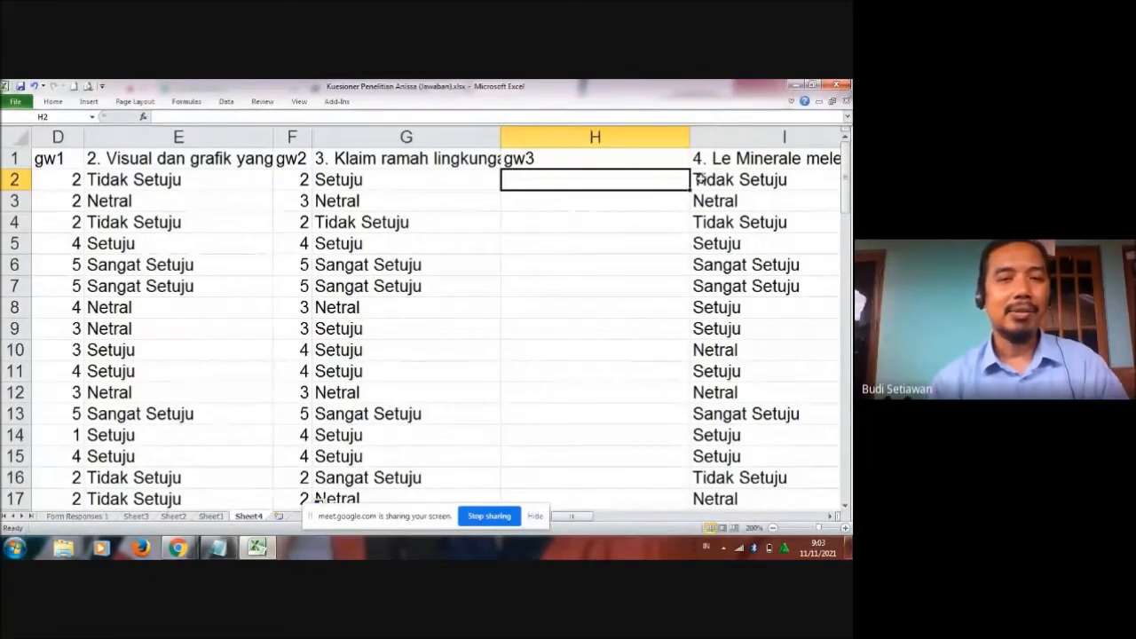
- Copy the gw2 scoring formula from F2 into H2 under gw3
{"action": "left_click", "coordinate": [302, 176]}
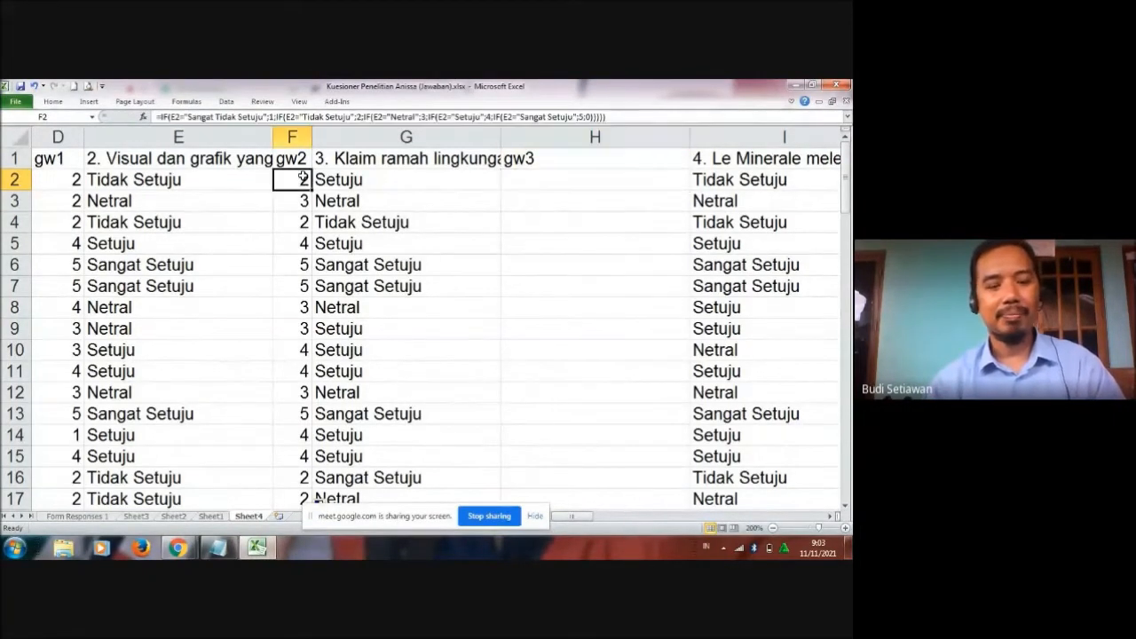
{"action": "key", "text": "ctrl+c"}
{"action": "left_click", "coordinate": [532, 178]}
{"action": "key", "text": "Return"}
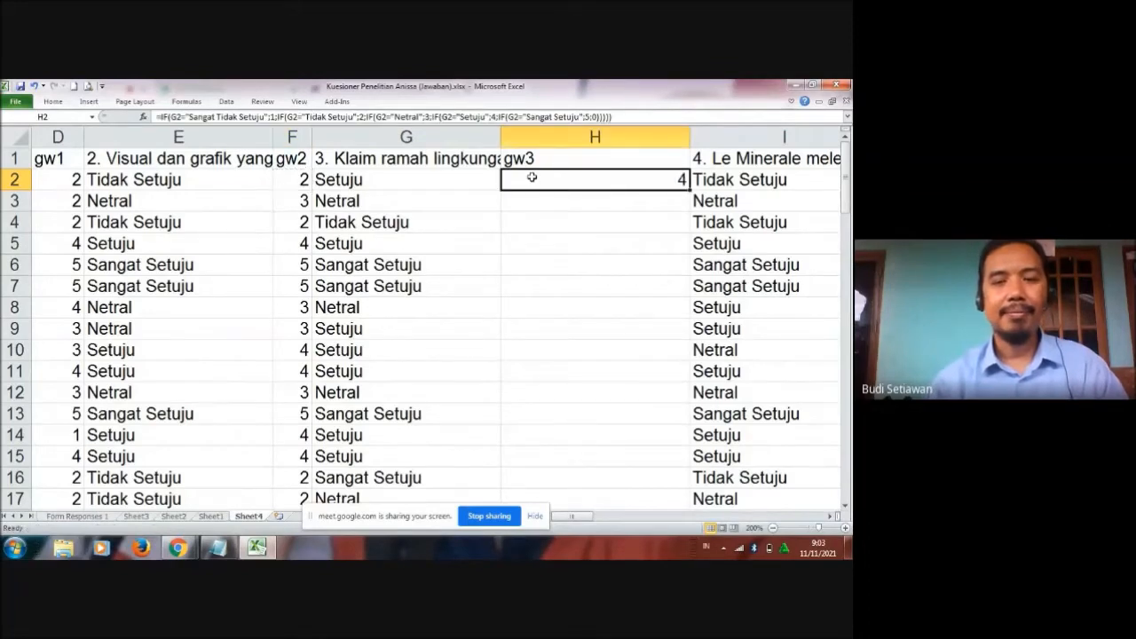
- Auto-fit the width of column H and fill the H2 formula down the gw3 column
{"action": "double_click", "coordinate": [688, 136]}
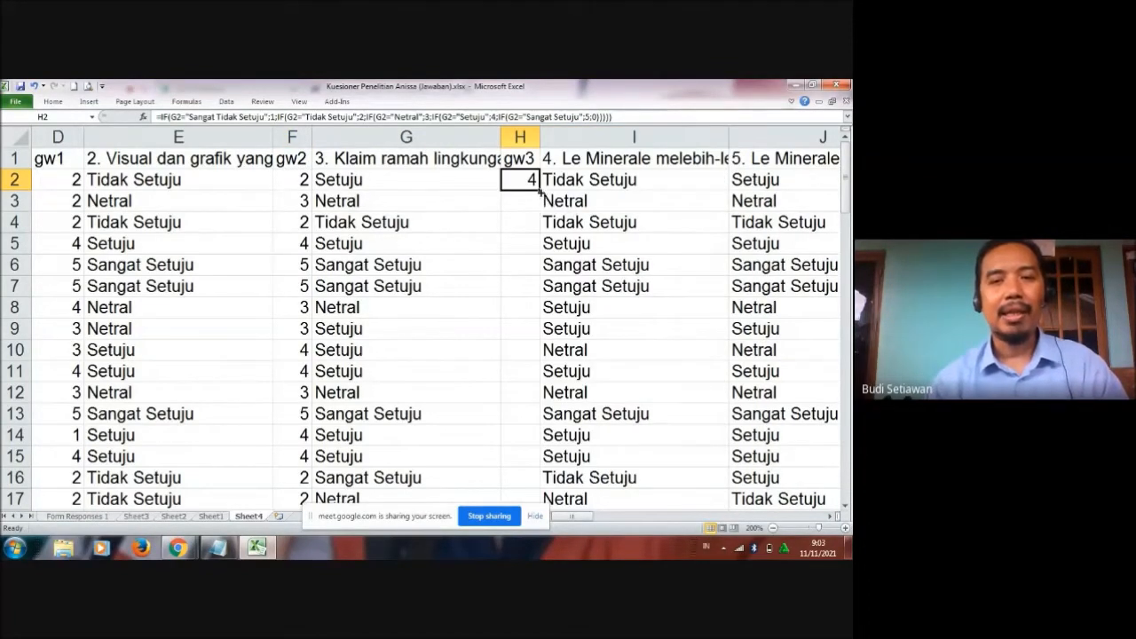
{"action": "double_click", "coordinate": [539, 190]}
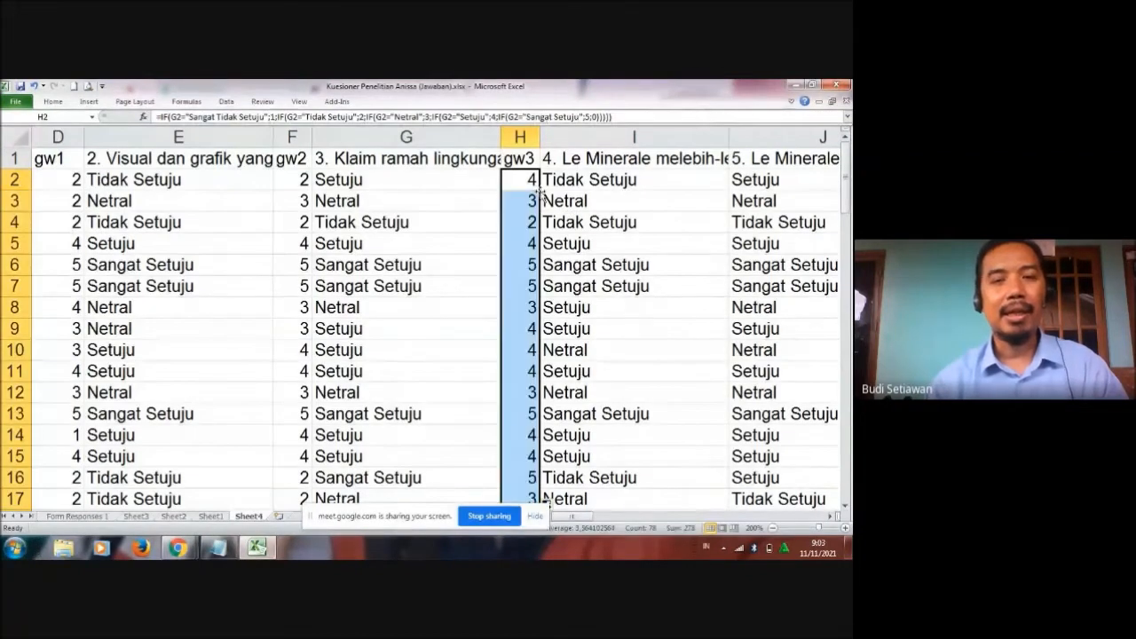
{"action": "left_click", "coordinate": [474, 186]}
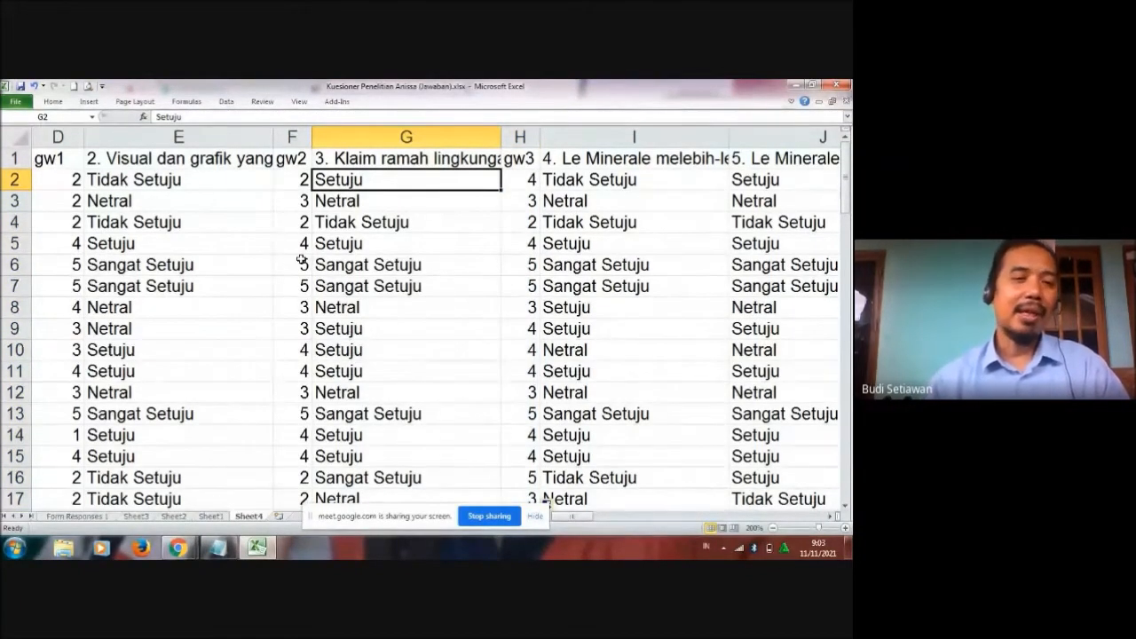
- Review the row 2 answers and their scores across the gw columns
{"action": "key", "text": "Left"}
{"action": "key", "text": "Left"}
{"action": "key", "text": "Left"}
{"action": "key", "text": "Left"}
{"action": "key", "text": "Left"}
{"action": "key", "text": "Left"}
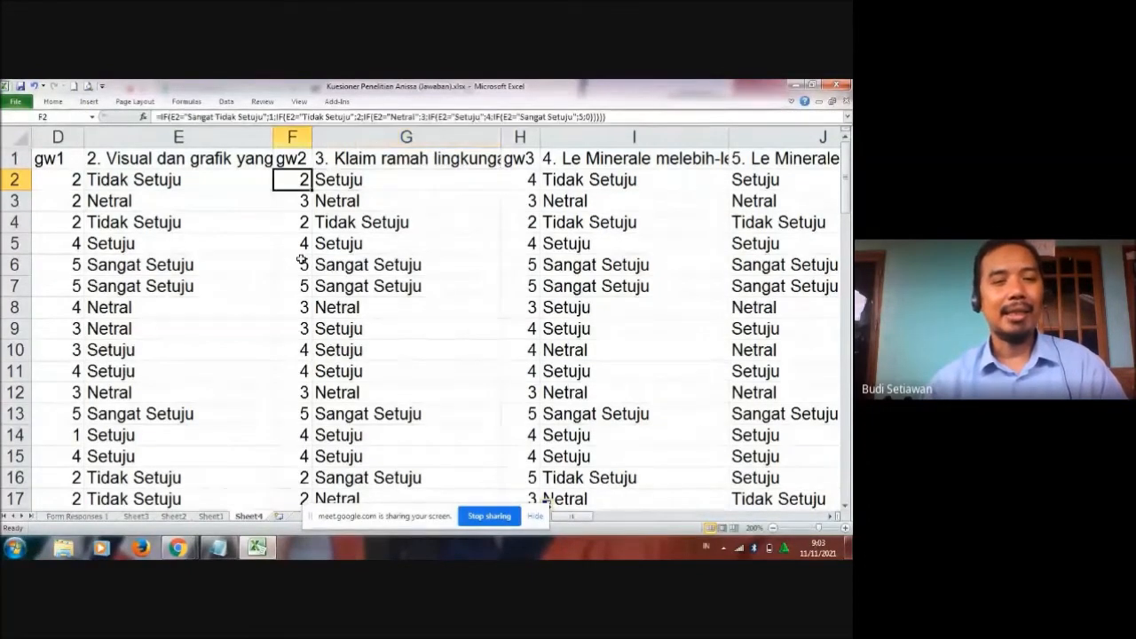
{"action": "key", "text": "Right"}
{"action": "key", "text": "Right"}
{"action": "key", "text": "Right"}
{"action": "key", "text": "Right"}
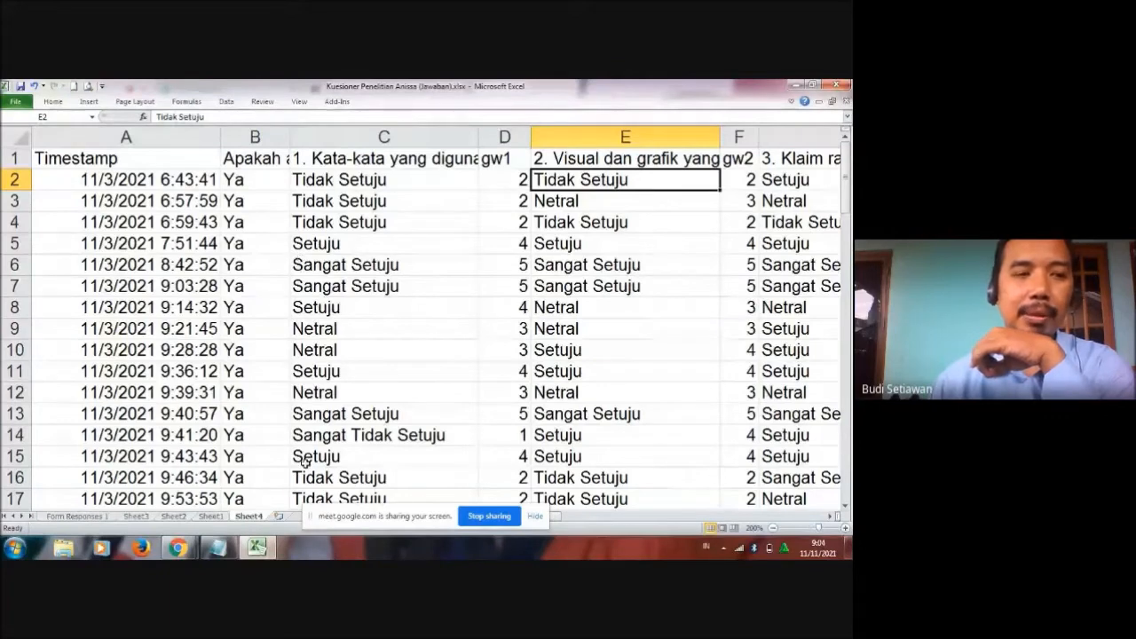
- Add a new worksheet and copy the Timestamp column from Sheet4 into its column A
{"action": "left_click", "coordinate": [279, 516]}
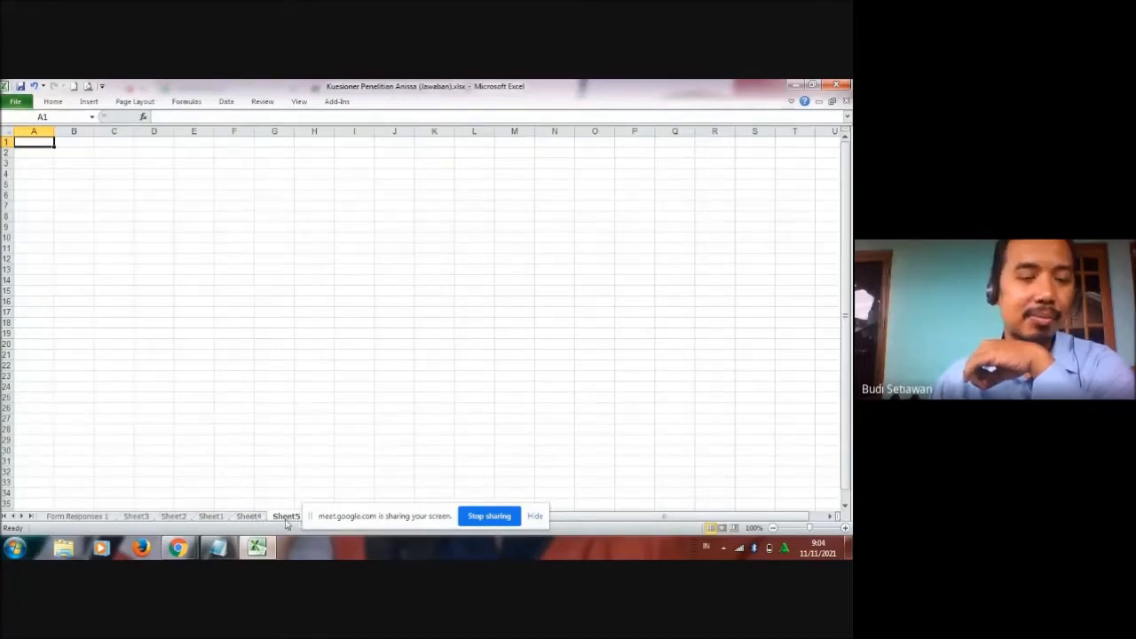
{"action": "left_click", "coordinate": [252, 518]}
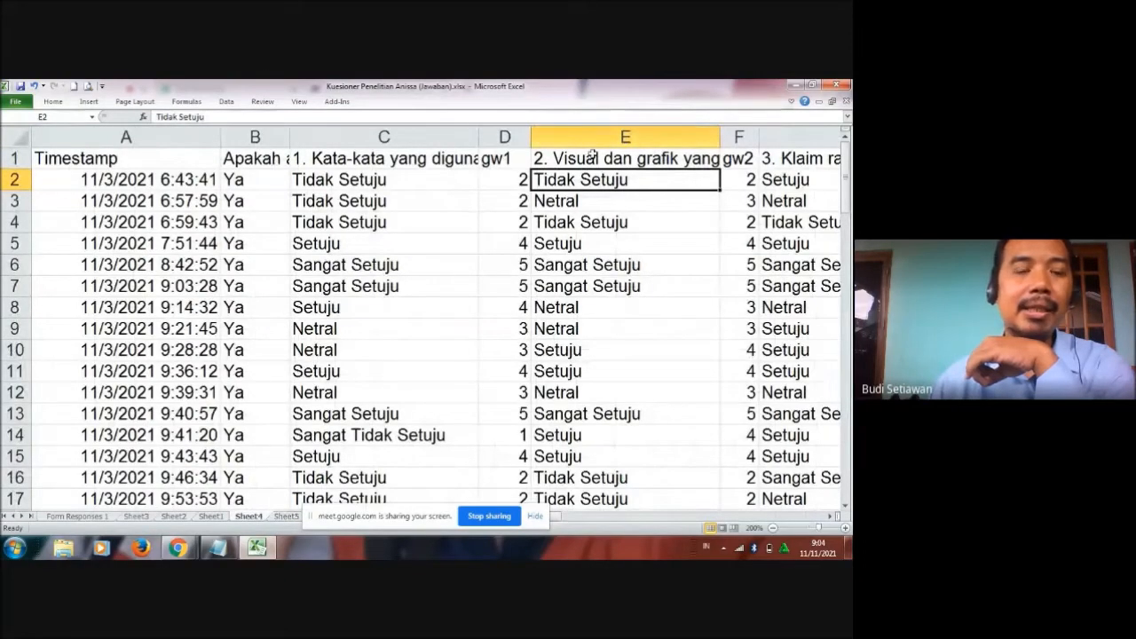
{"action": "left_click", "coordinate": [205, 134]}
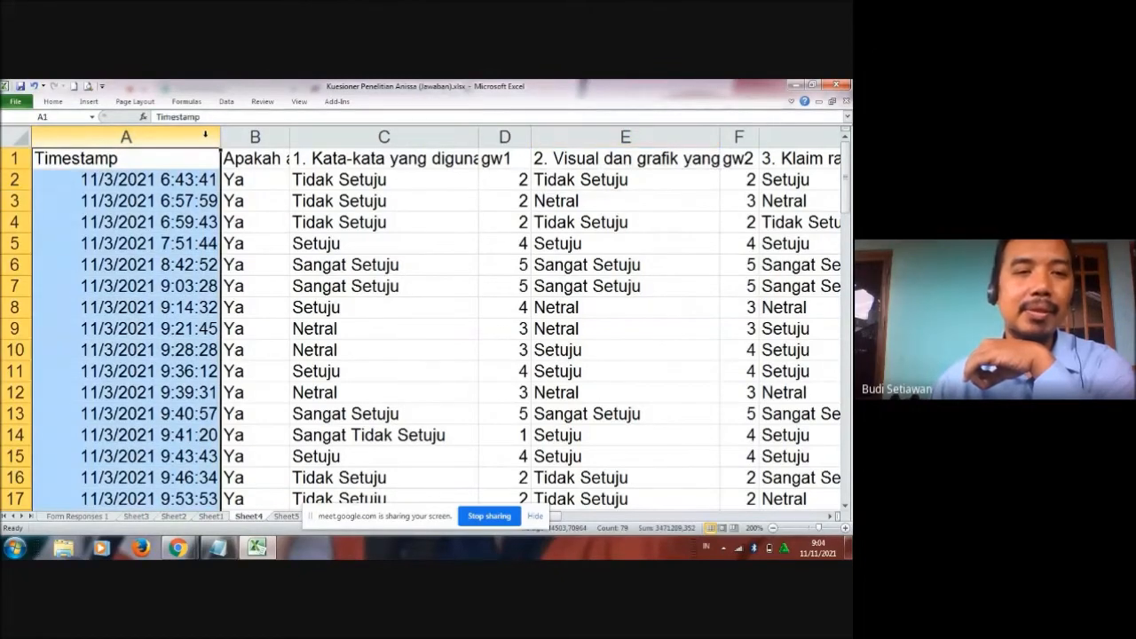
{"action": "right_click", "coordinate": [198, 158]}
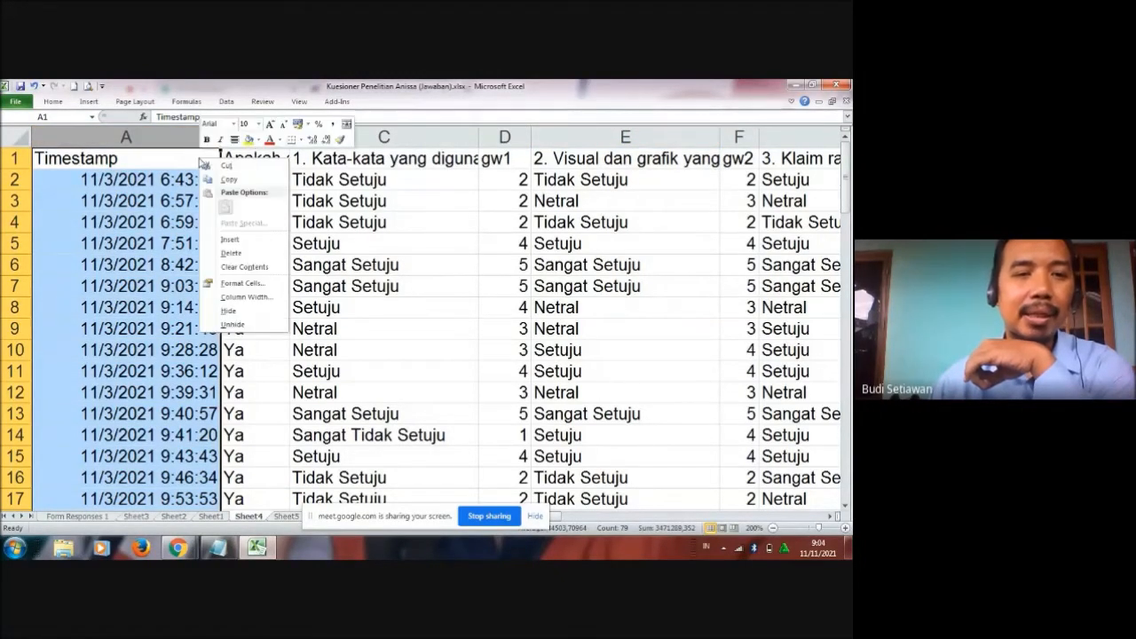
{"action": "left_click", "coordinate": [228, 179]}
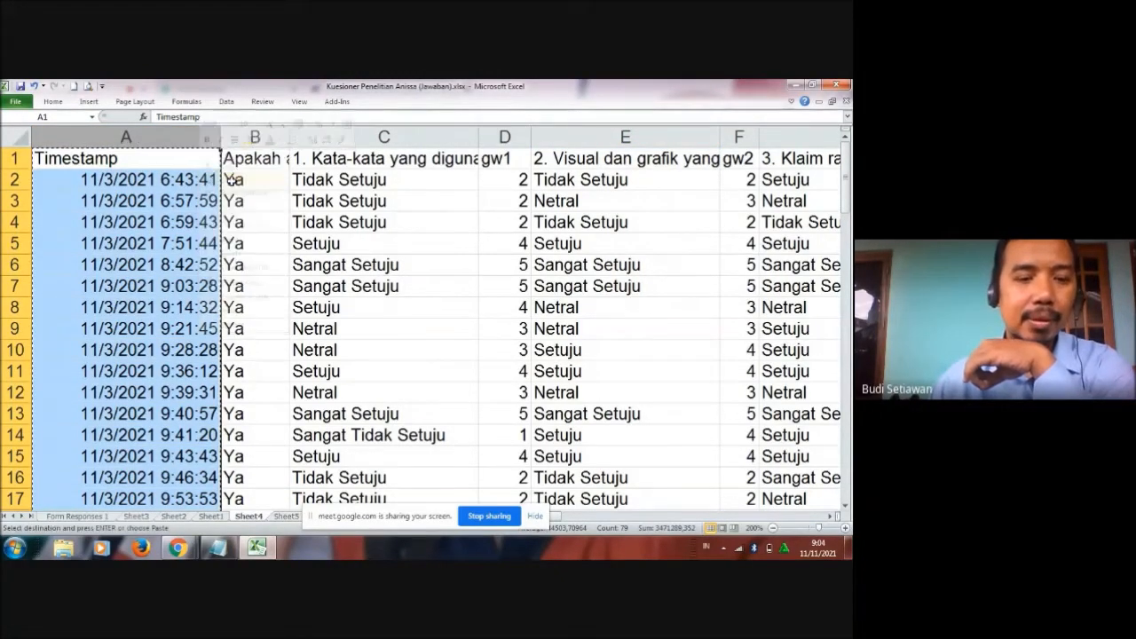
{"action": "left_click", "coordinate": [286, 517]}
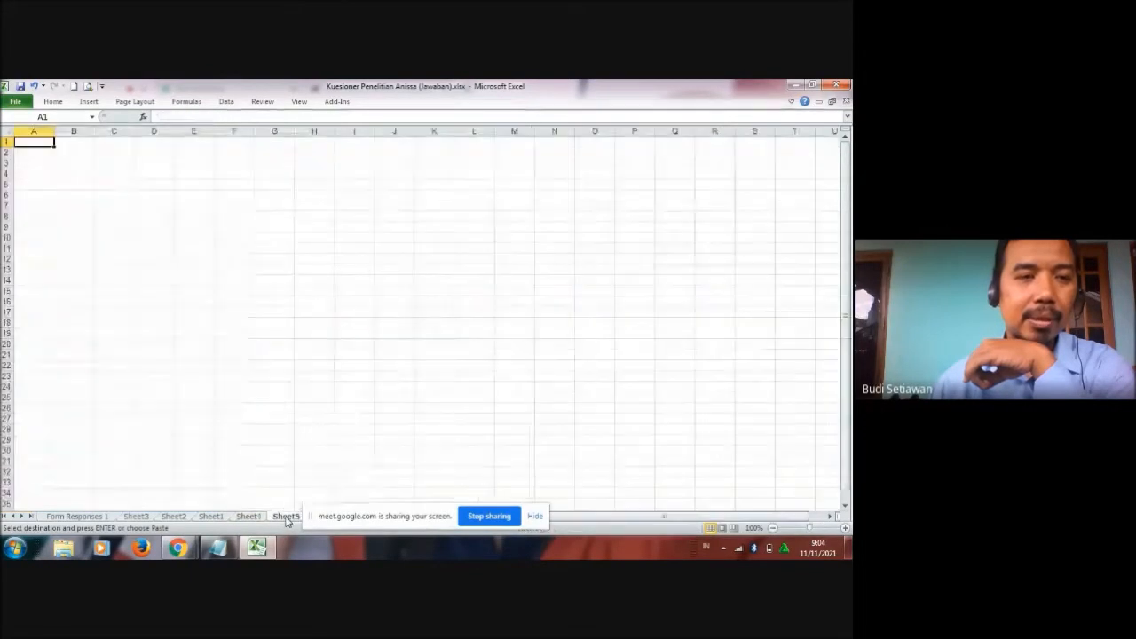
{"action": "key", "text": "ctrl+v"}
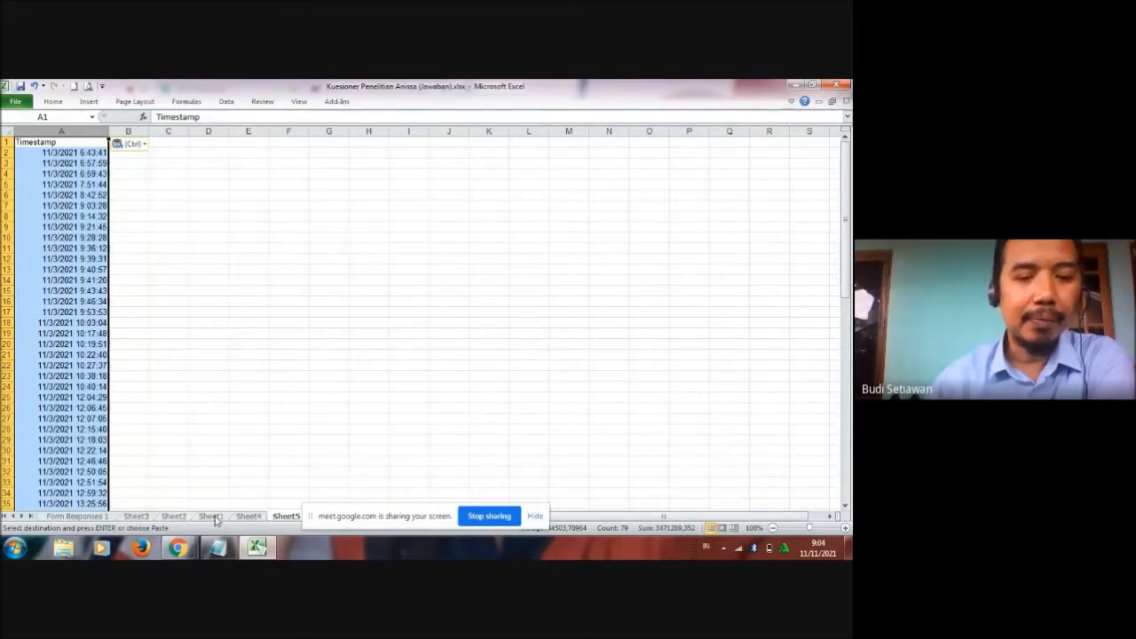
- Copy the whole gw1 score column D from Sheet4
{"action": "left_click", "coordinate": [248, 517]}
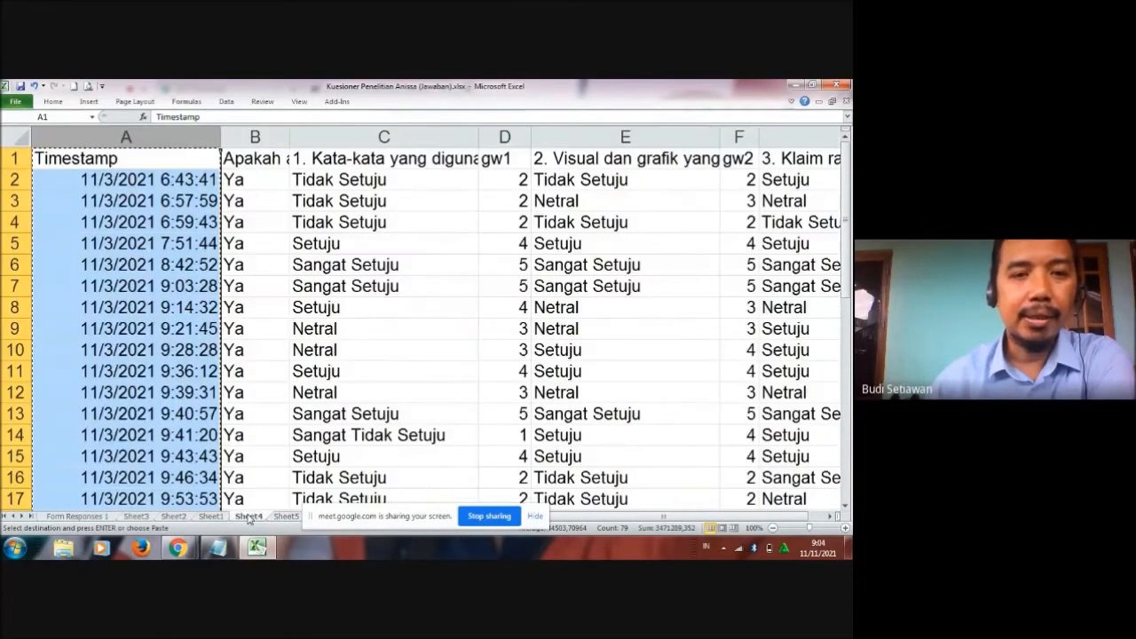
{"action": "left_click", "coordinate": [451, 330]}
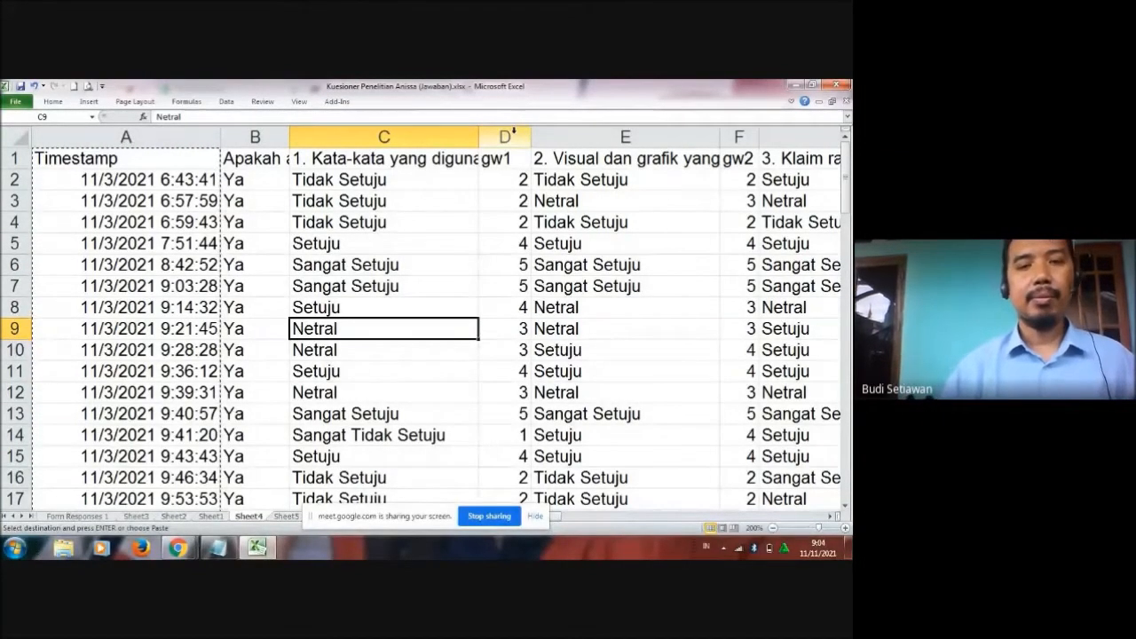
{"action": "left_click", "coordinate": [513, 133]}
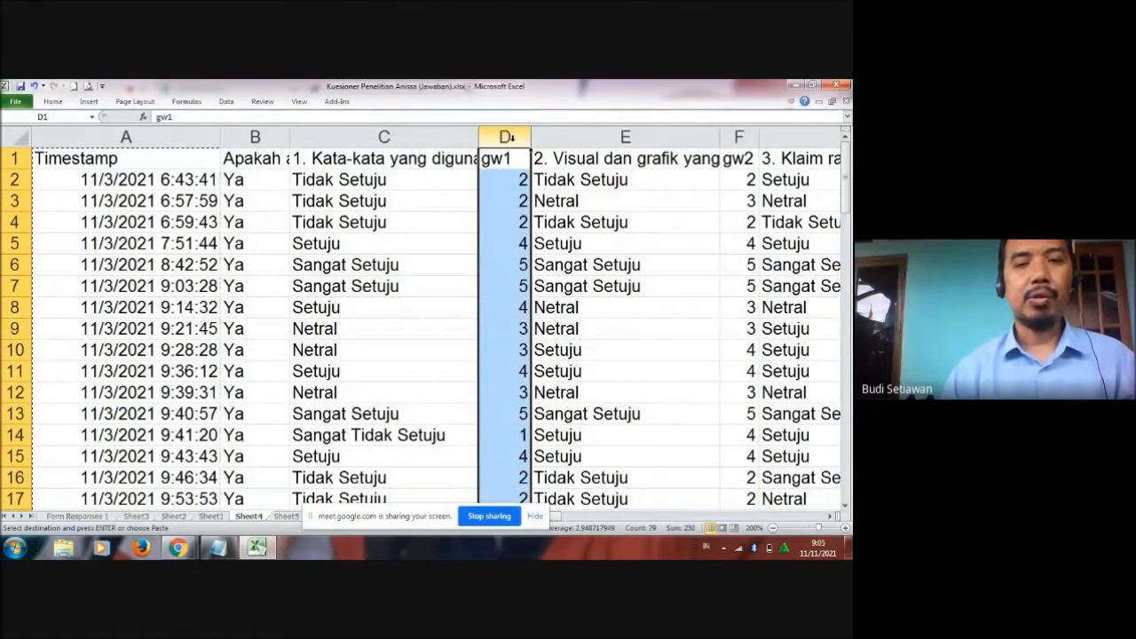
{"action": "right_click", "coordinate": [514, 140]}
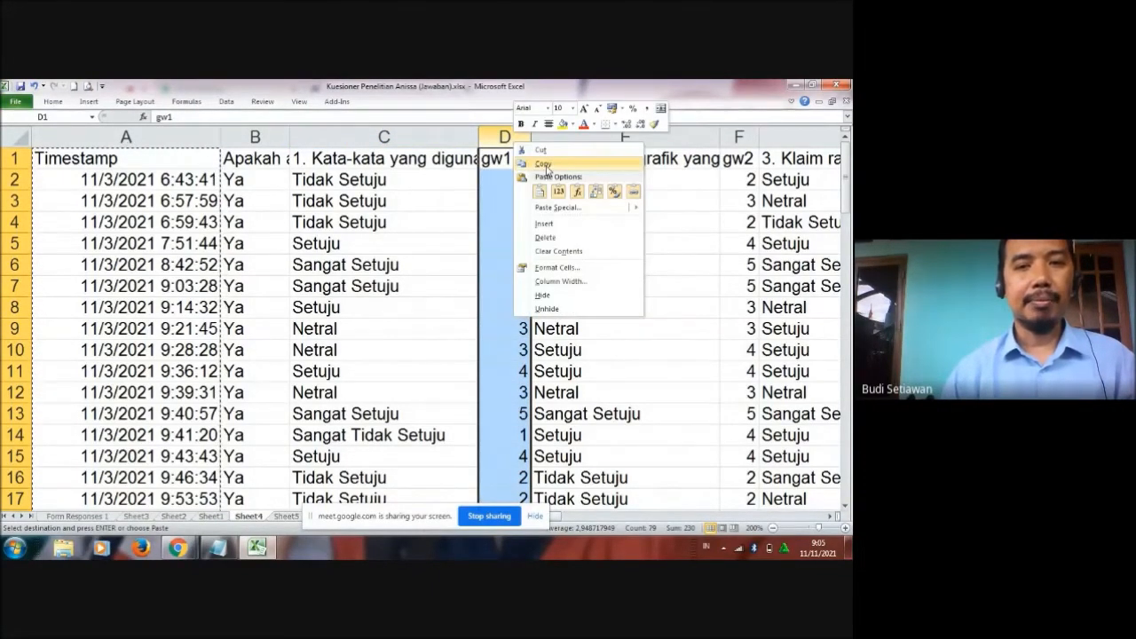
{"action": "left_click", "coordinate": [544, 165]}
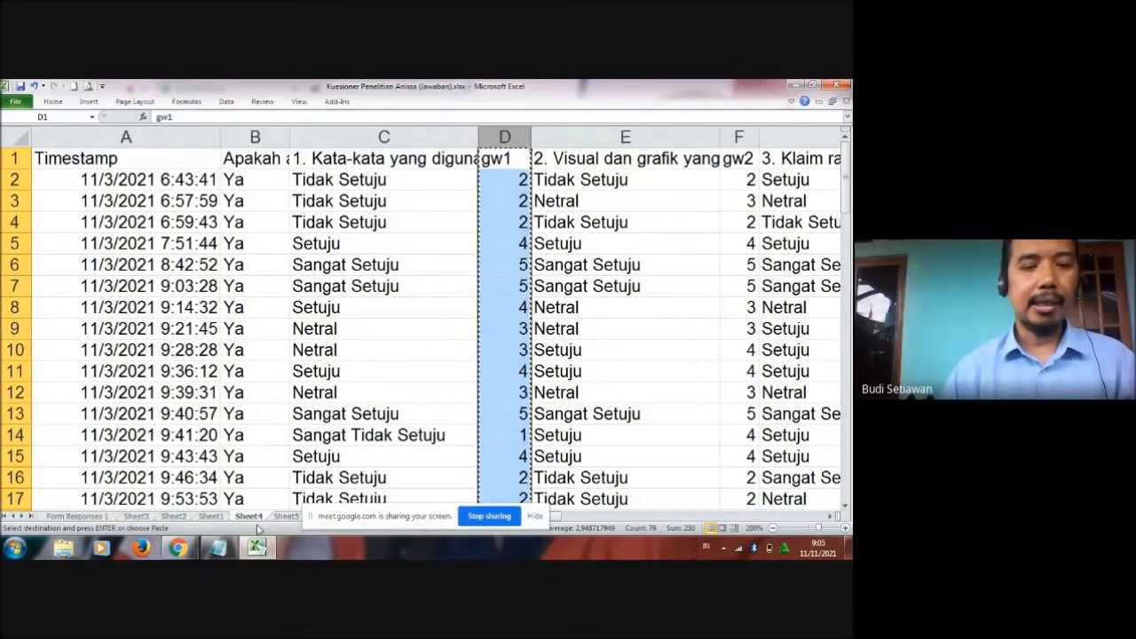
- Try a regular paste of the copied gw1 column into Sheet5, starting at B1
{"action": "left_click", "coordinate": [287, 517]}
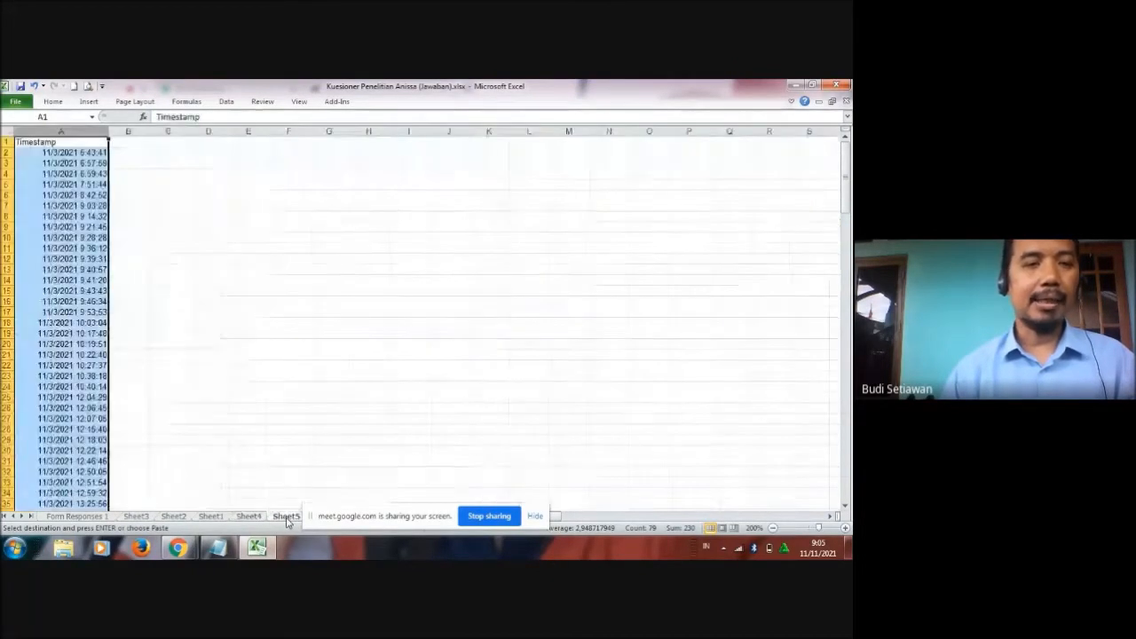
{"action": "left_click", "coordinate": [138, 142]}
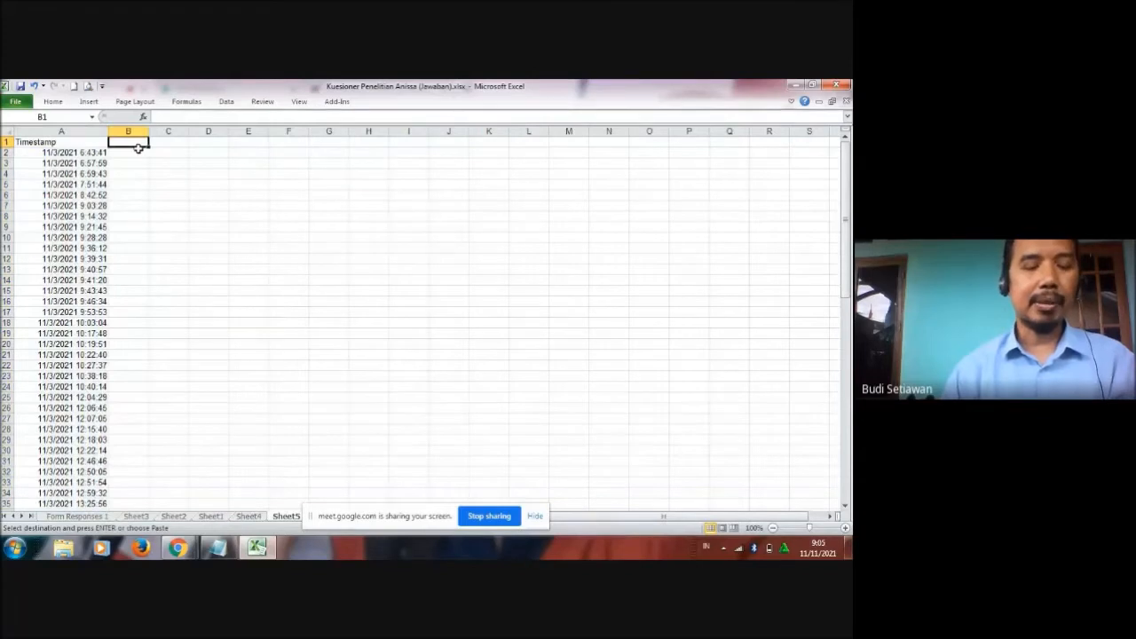
{"action": "key", "text": "ctrl+v"}
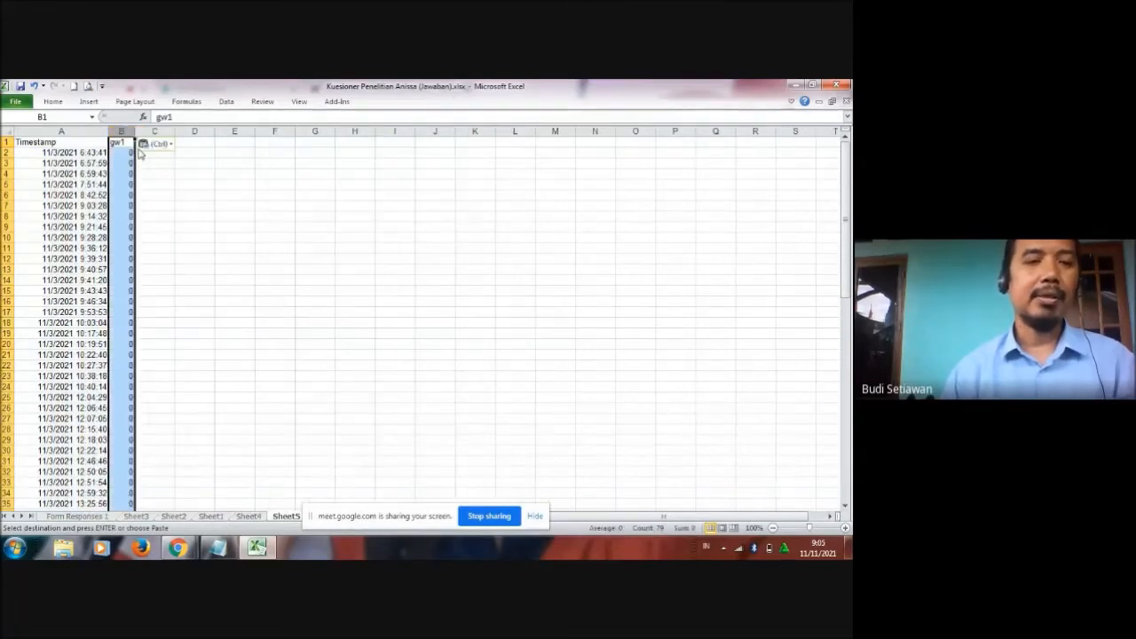
- Inspect the pasted gw1 formula in B2 of Sheet5 and undo the paste
{"action": "left_click", "coordinate": [193, 219]}
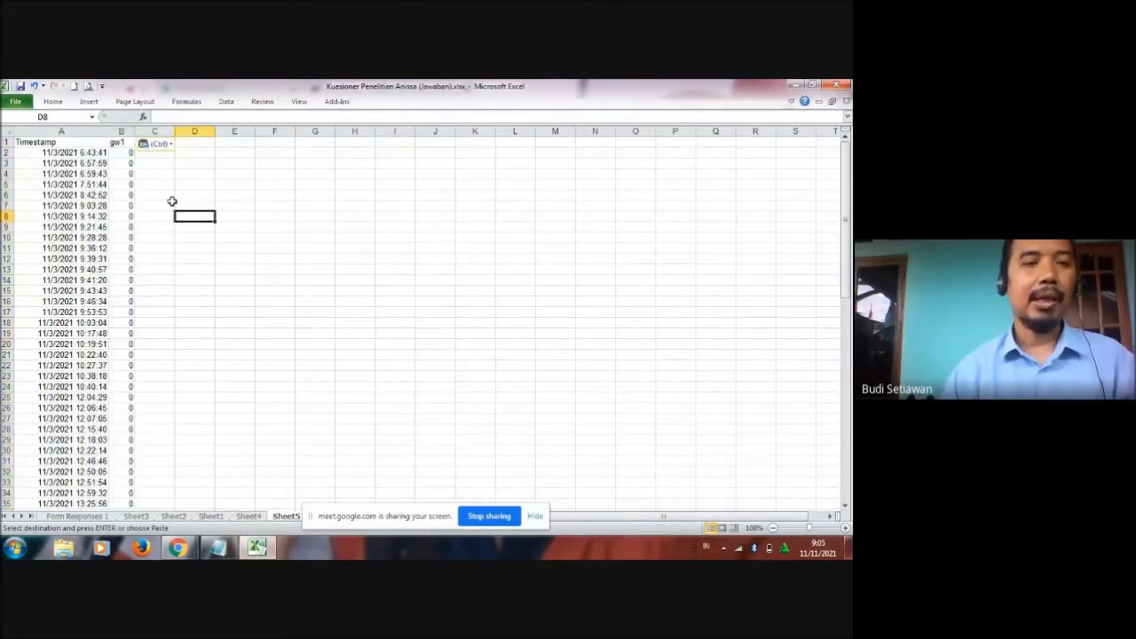
{"action": "left_click", "coordinate": [127, 154]}
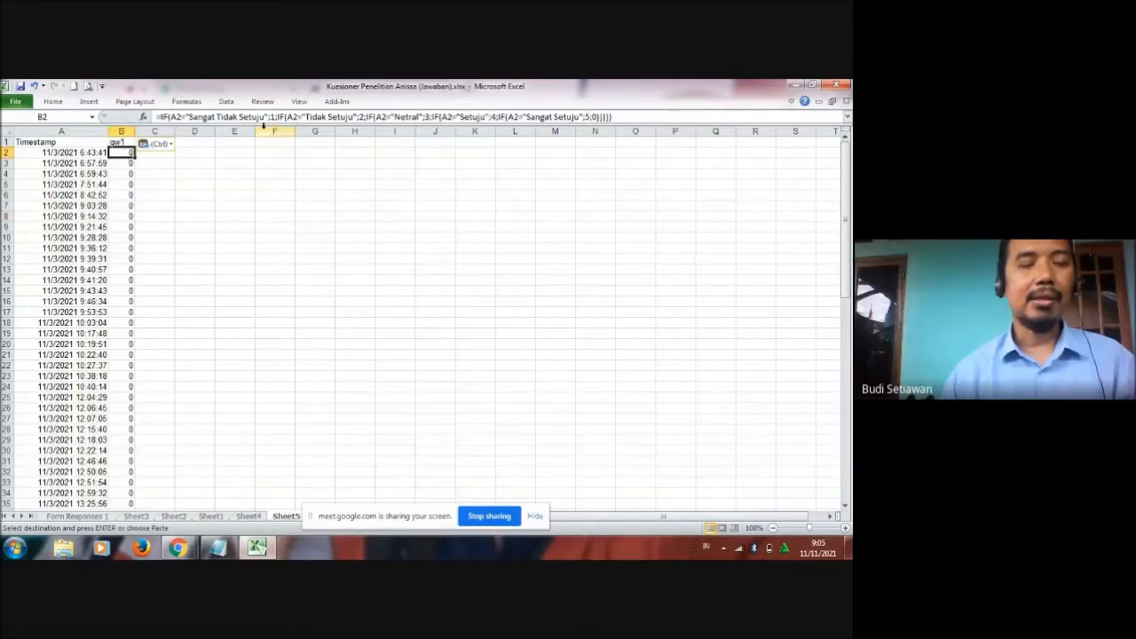
{"action": "left_click", "coordinate": [238, 117]}
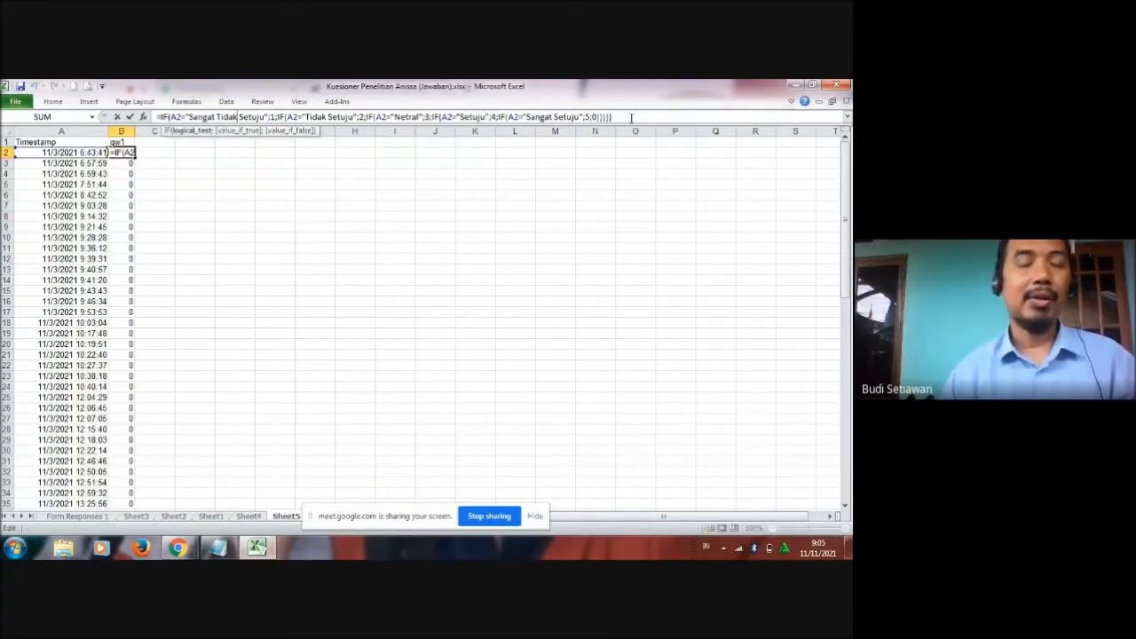
{"action": "key", "text": "Return"}
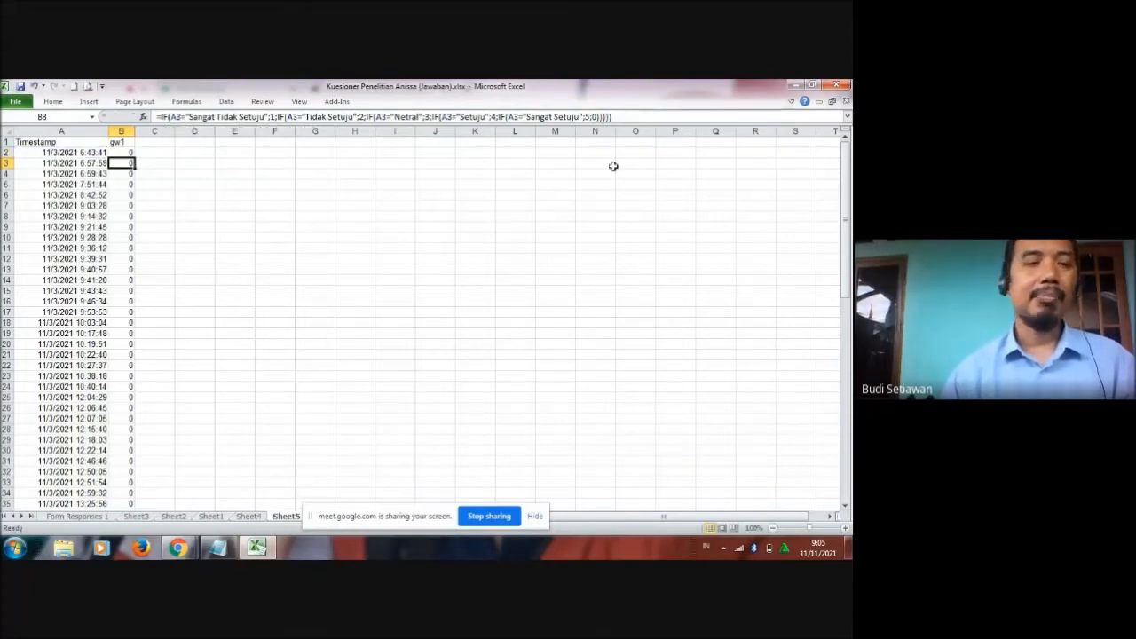
{"action": "key", "text": "Up"}
{"action": "key", "text": "ctrl+z"}
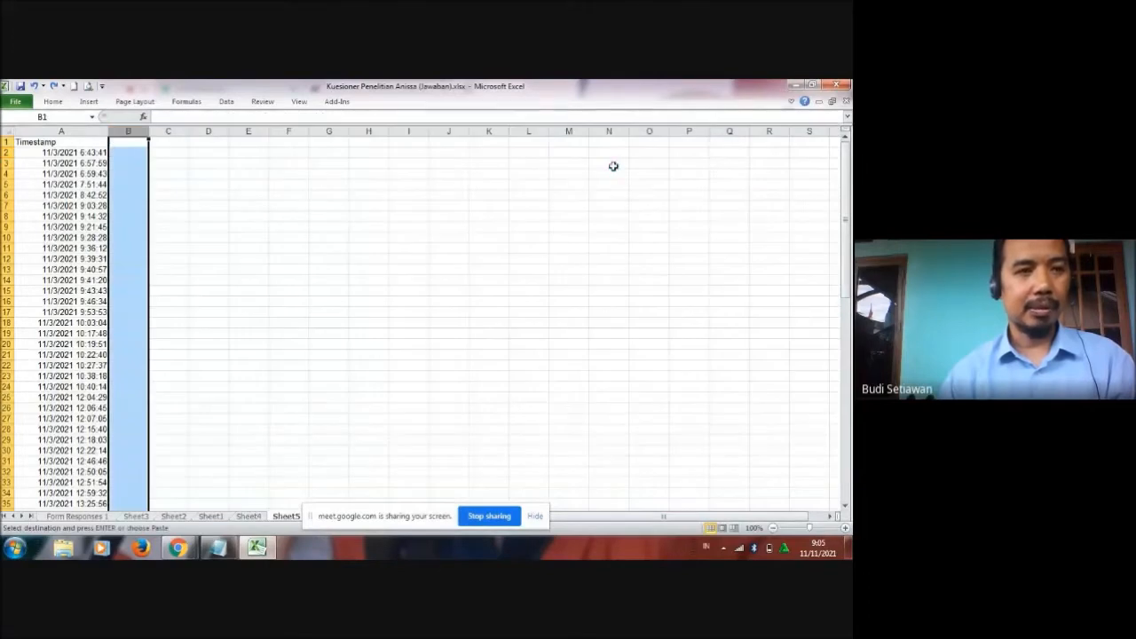
- Paste the copied gw1 column as values only into Sheet5, starting at B1
{"action": "left_click", "coordinate": [384, 196]}
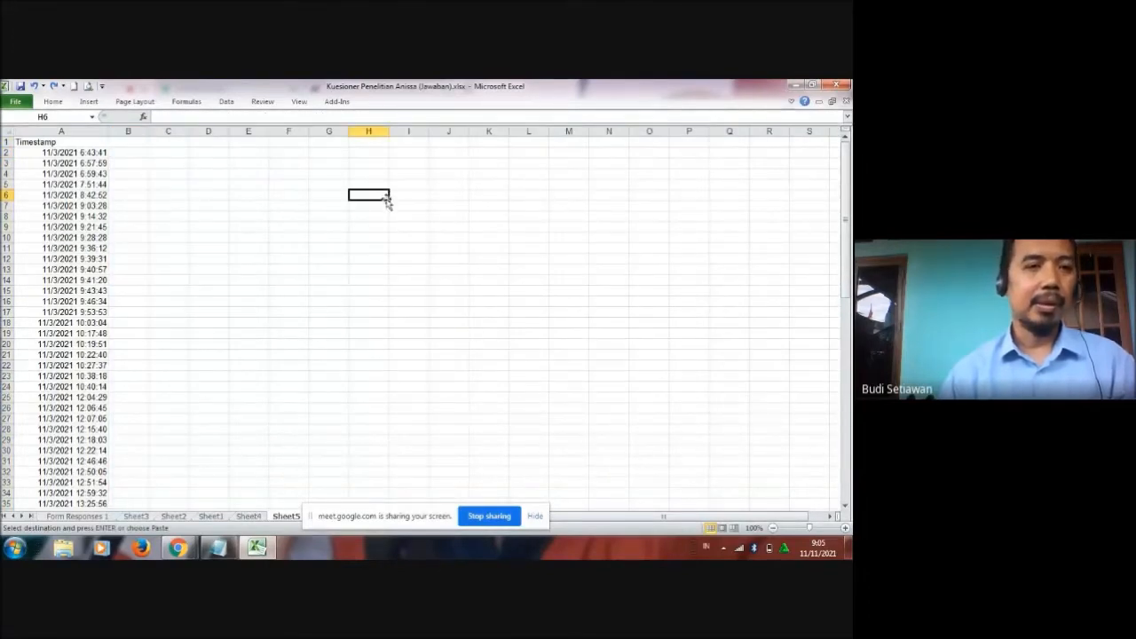
{"action": "left_click", "coordinate": [131, 141]}
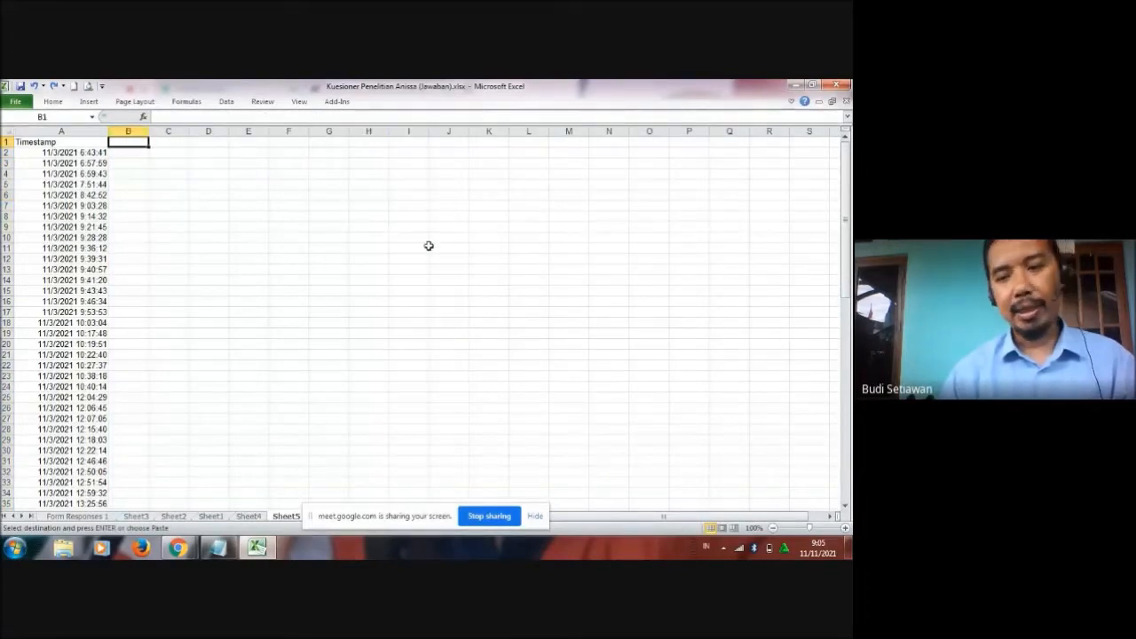
{"action": "left_click", "coordinate": [752, 529]}
{"action": "left_click", "coordinate": [504, 286]}
{"action": "left_click", "coordinate": [517, 375]}
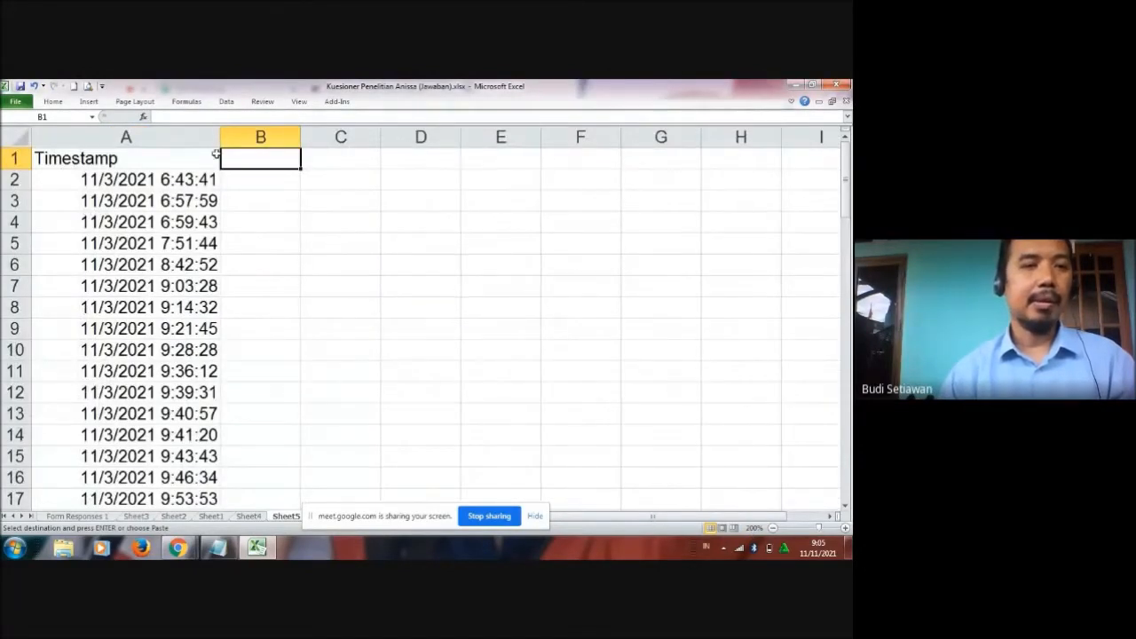
{"action": "left_click", "coordinate": [68, 104]}
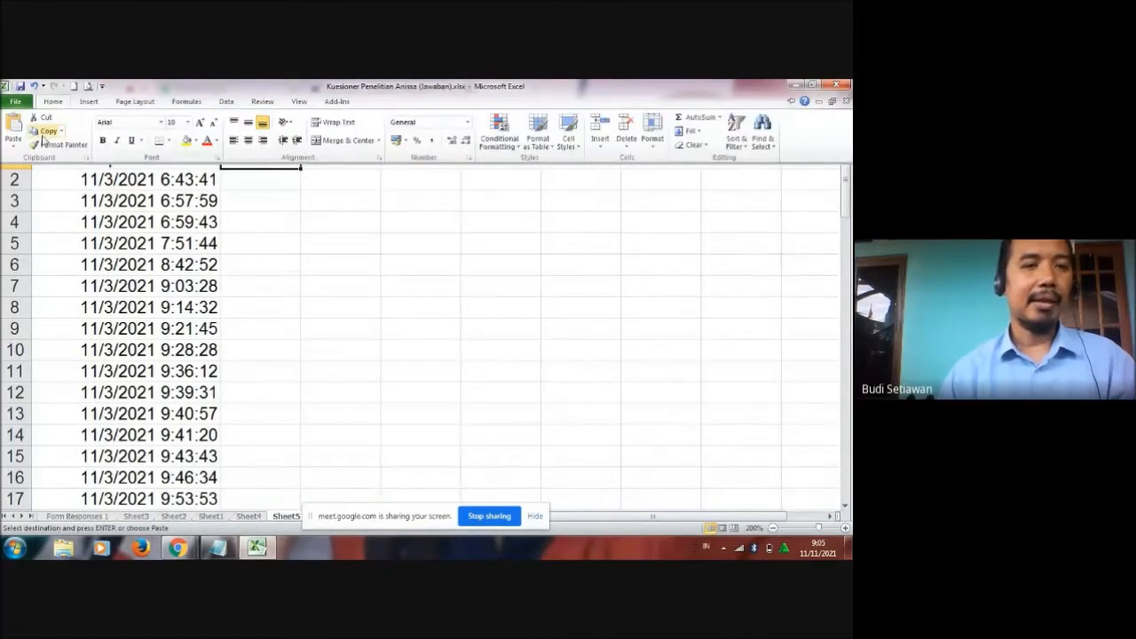
{"action": "left_click", "coordinate": [14, 143]}
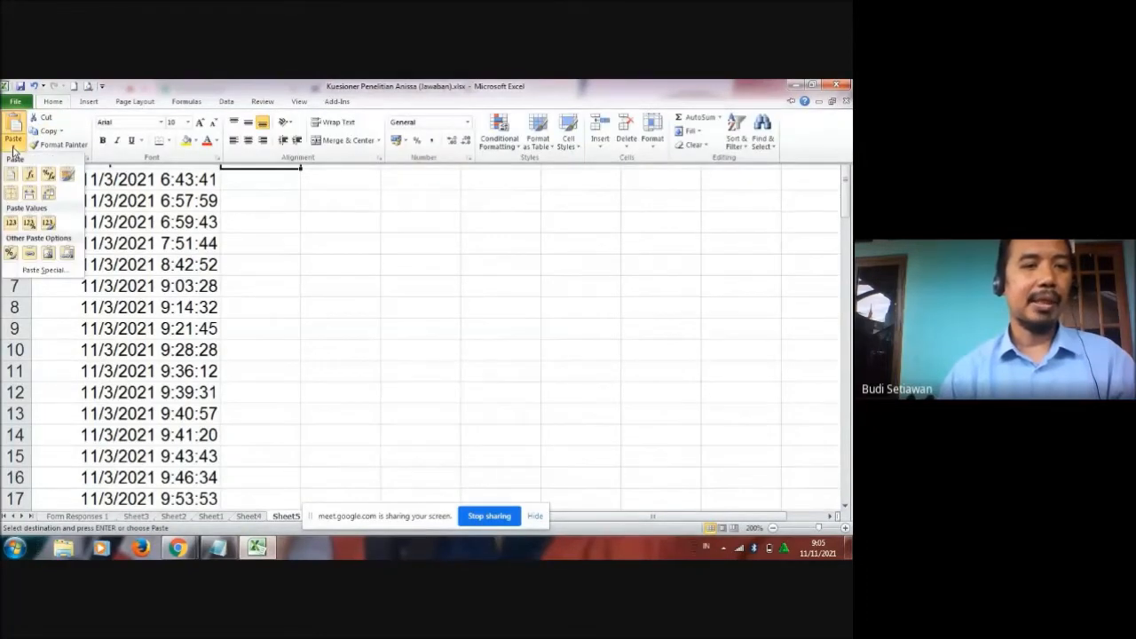
{"action": "left_click", "coordinate": [14, 226]}
{"action": "left_click", "coordinate": [446, 219]}
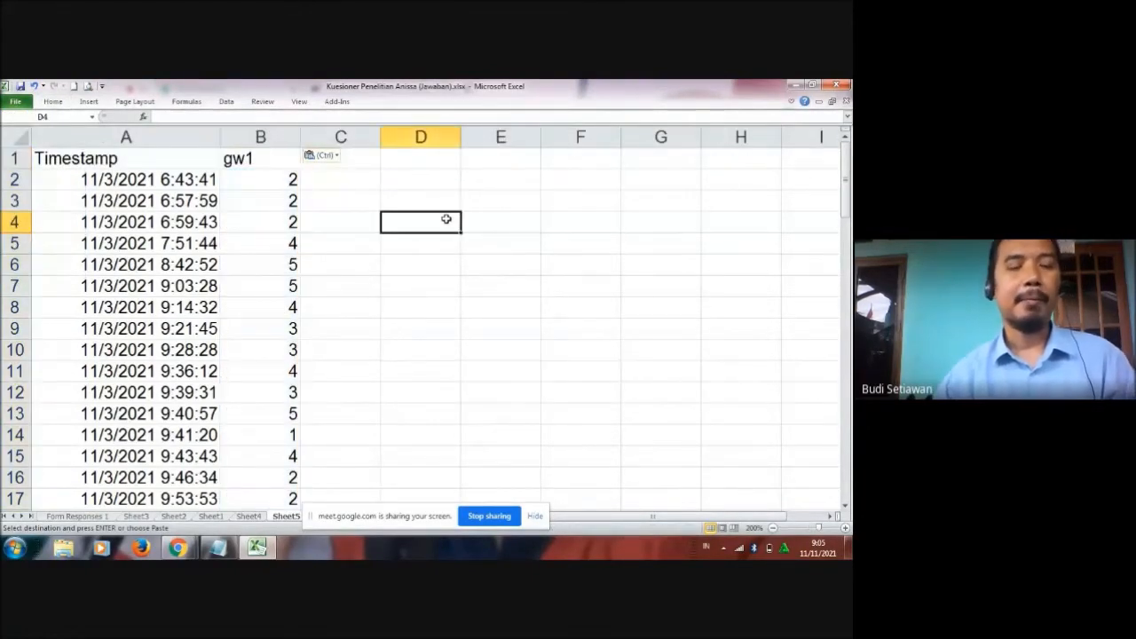
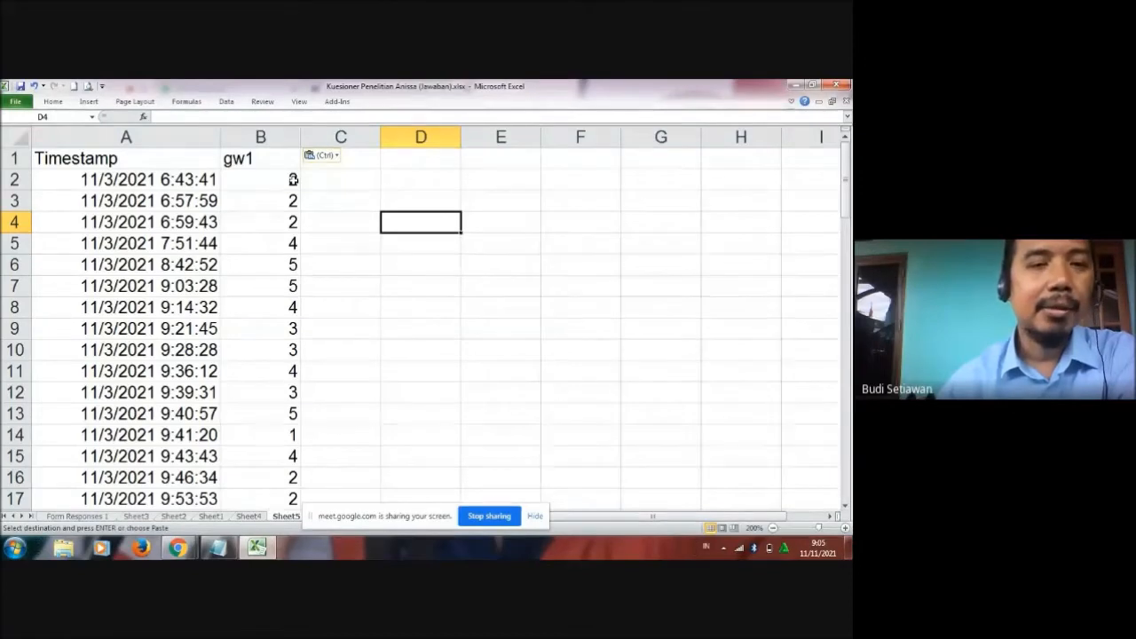
- Enter the header gw2 in C1 of Sheet5 and link C2 to the Sheet4 score with =Sheet4!F2
{"action": "left_click", "coordinate": [366, 158]}
{"action": "type", "text": "gw2"}
{"action": "key", "text": "Return"}
{"action": "type", "text": "="}
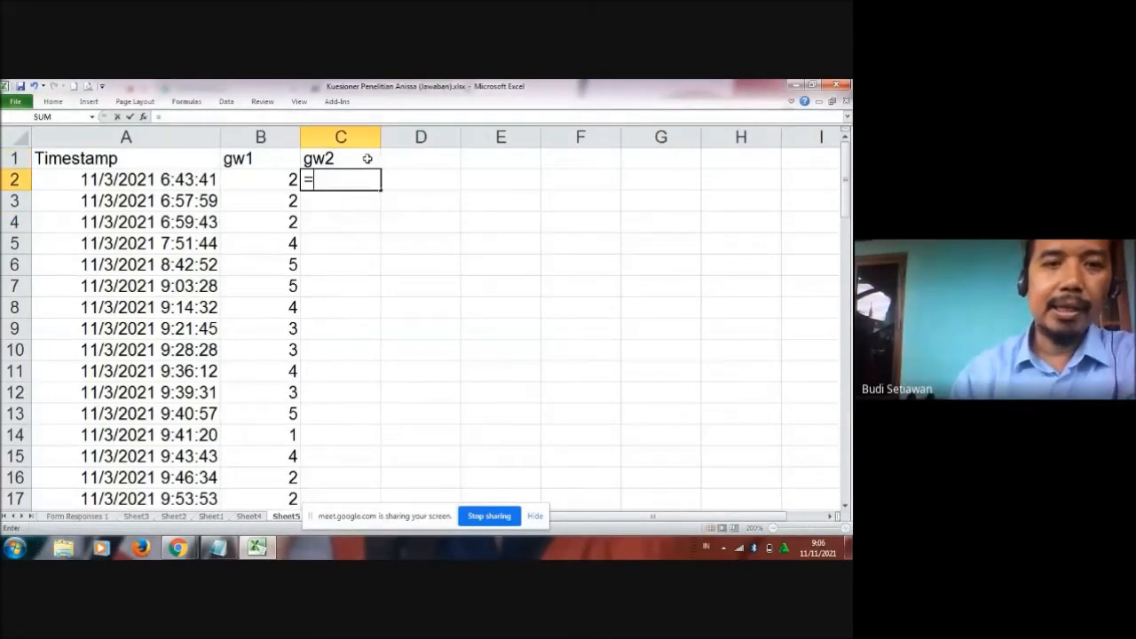
{"action": "left_click", "coordinate": [248, 516]}
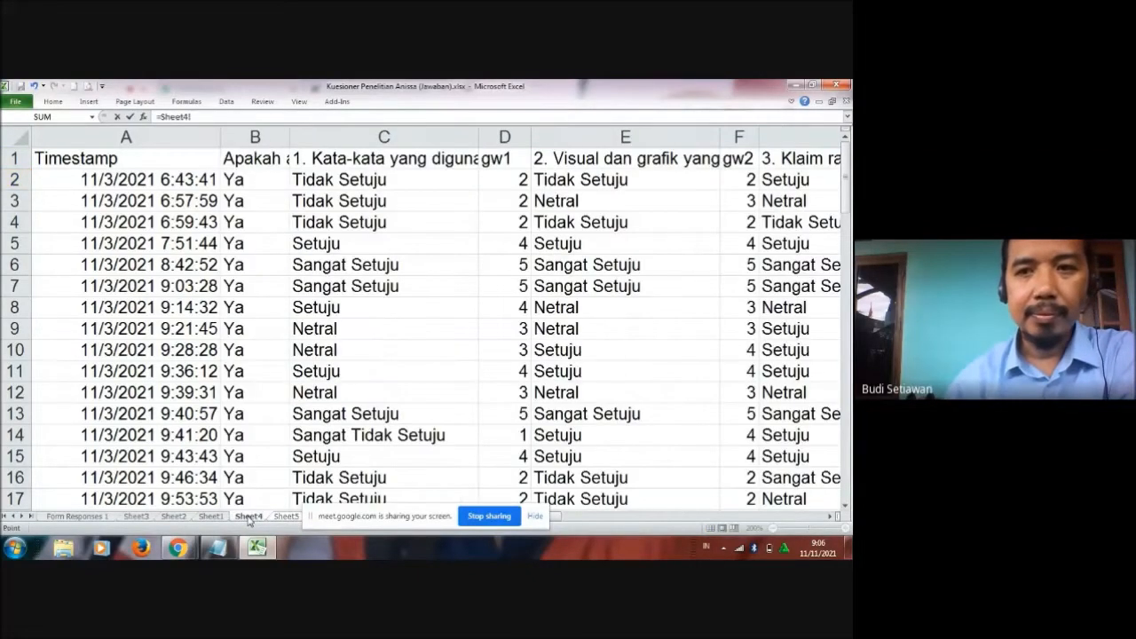
{"action": "left_click", "coordinate": [735, 178]}
{"action": "key", "text": "Return"}
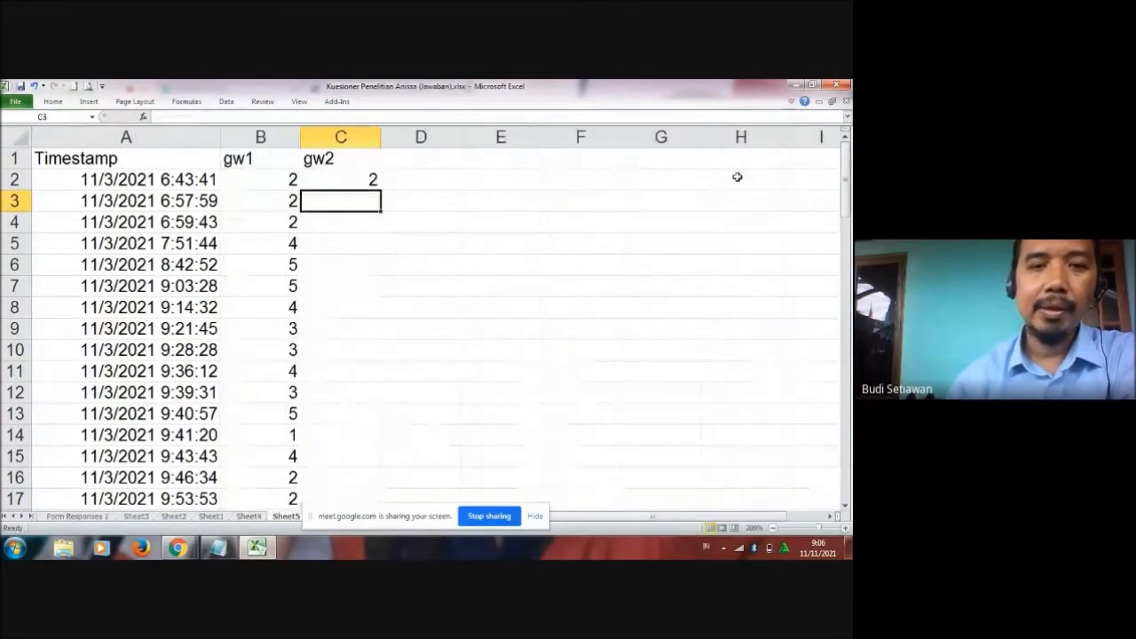
- Fill the C2 link formula down the gw2 column to the last timestamp row
{"action": "left_click", "coordinate": [369, 177]}
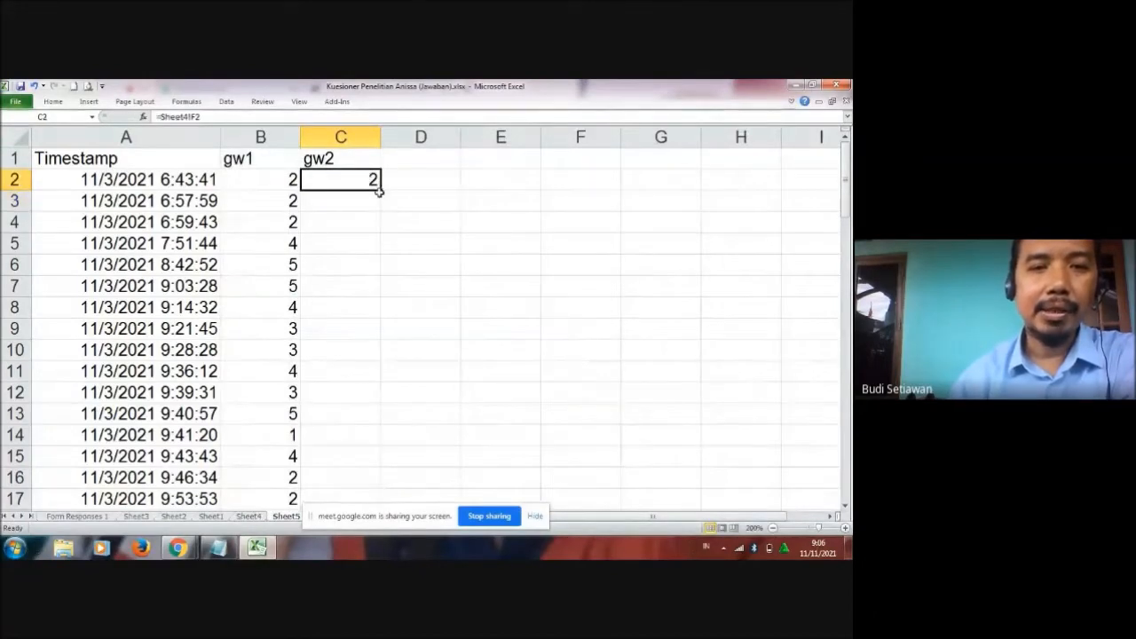
{"action": "double_click", "coordinate": [382, 190]}
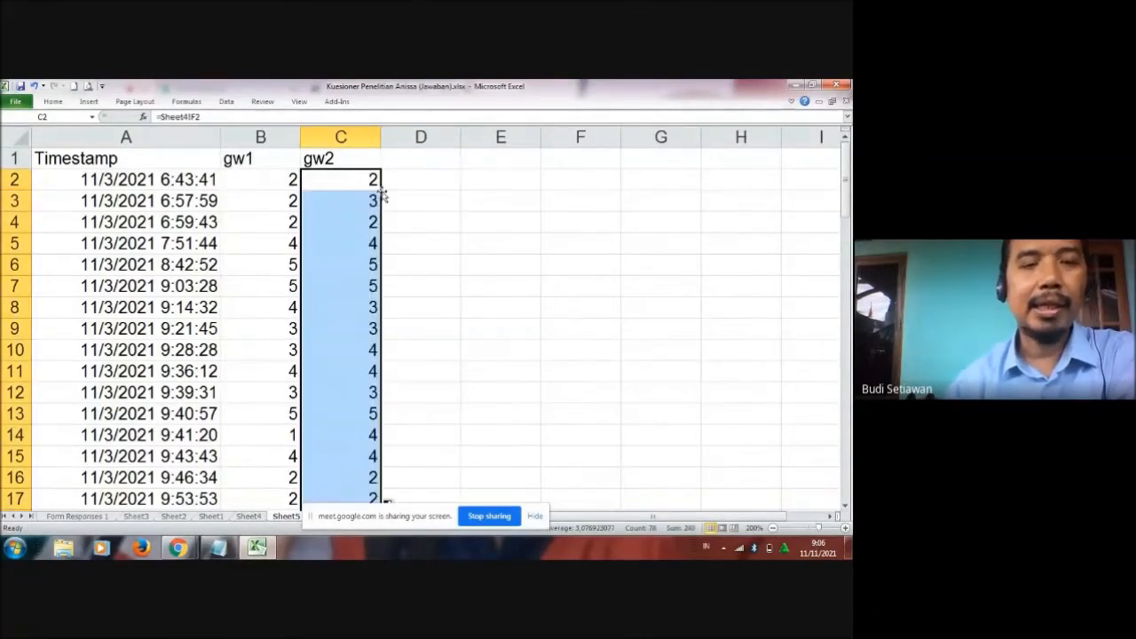
{"action": "left_click", "coordinate": [441, 202]}
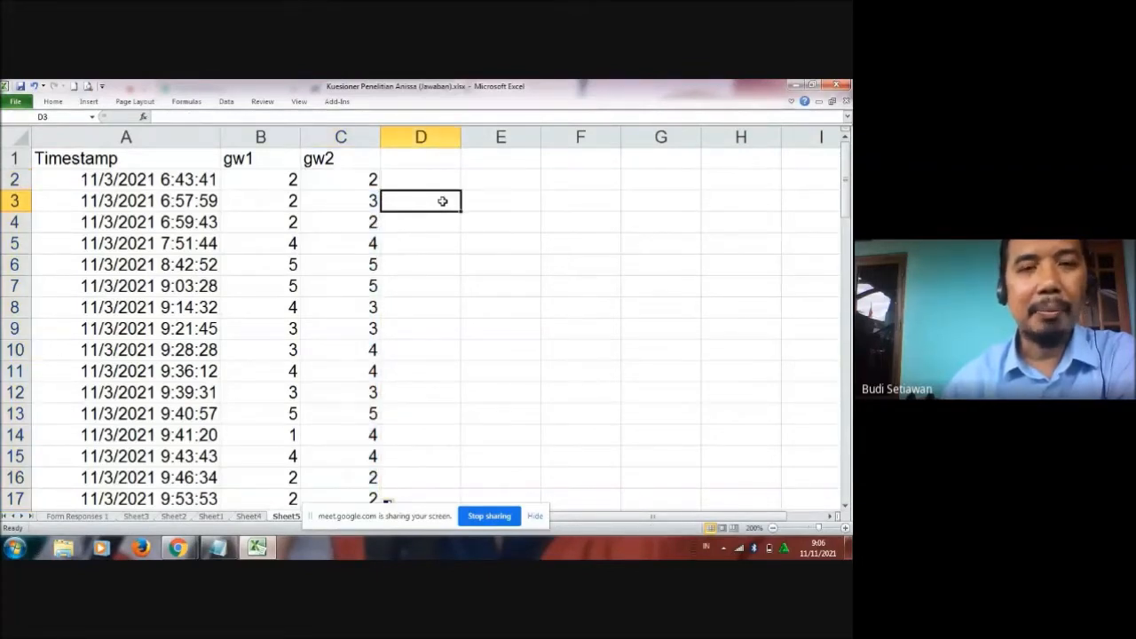
- Change the answer in C2 of Sheet4 to Sangat Tidak Setuju to test whether Sheet5's gw1 scores update
{"action": "left_click", "coordinate": [281, 134]}
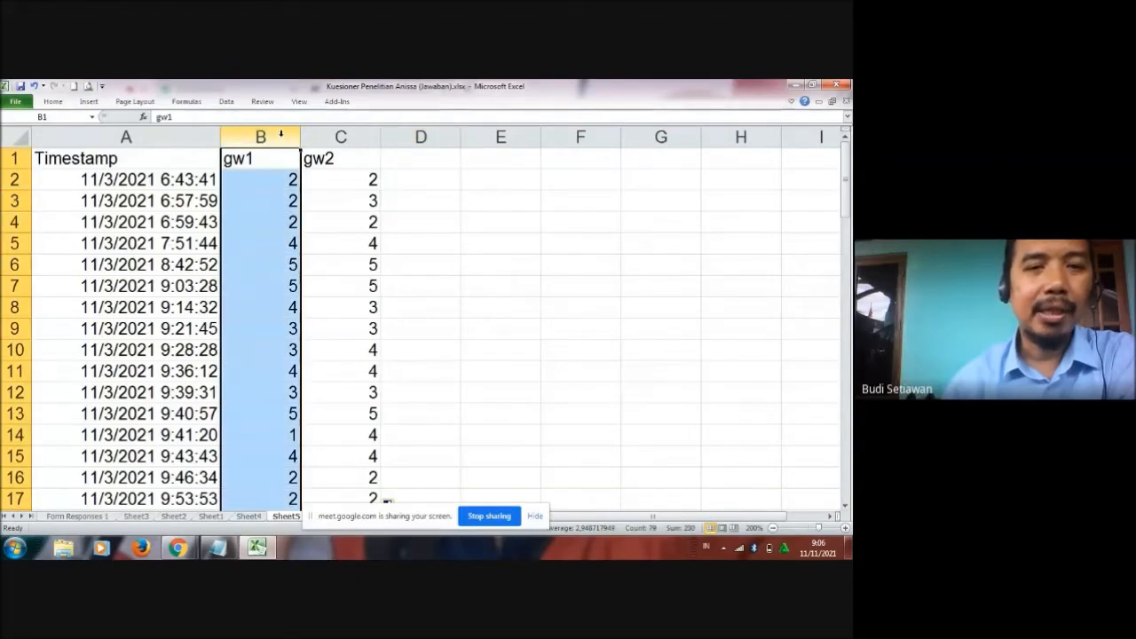
{"action": "left_click", "coordinate": [248, 517]}
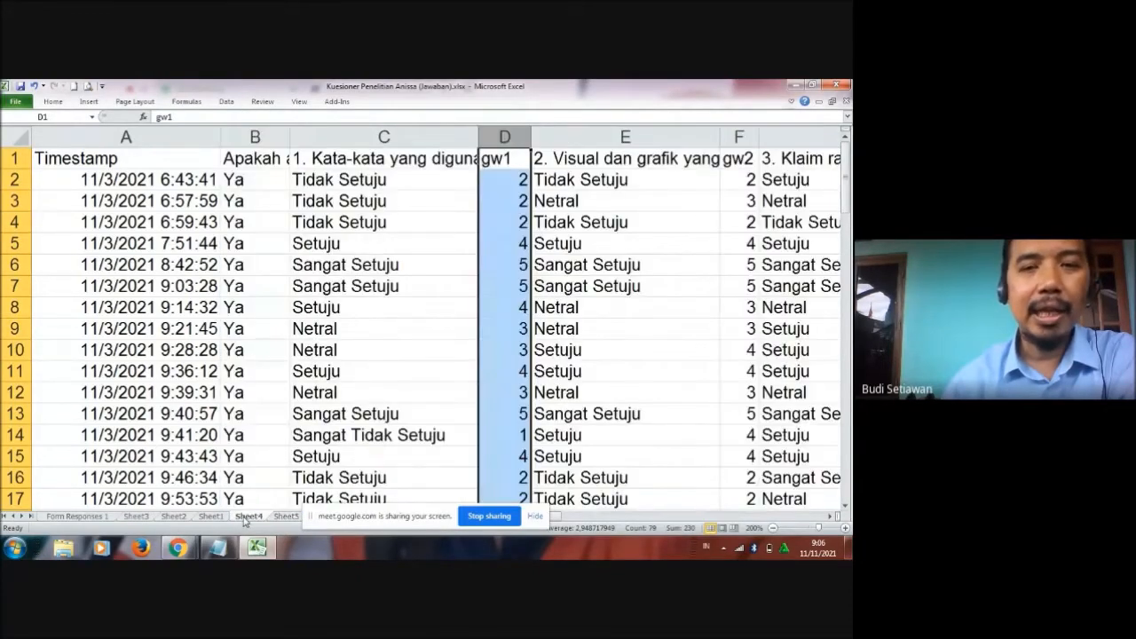
{"action": "left_click", "coordinate": [513, 186]}
{"action": "left_click", "coordinate": [399, 179]}
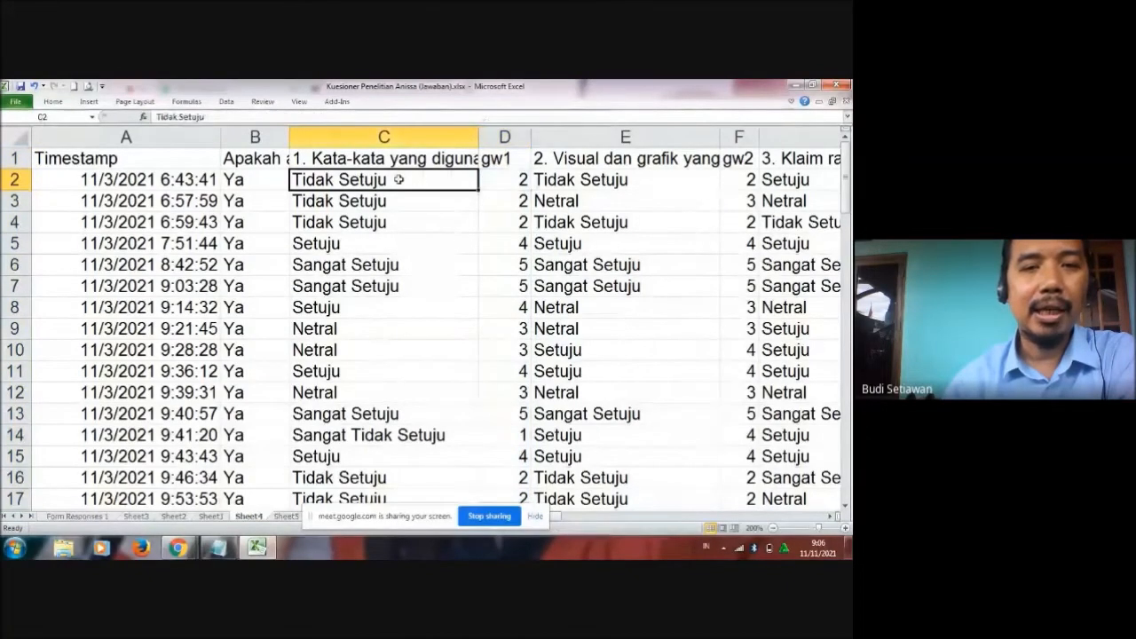
{"action": "double_click", "coordinate": [399, 180]}
{"action": "type", "text": "u"}
{"action": "key", "text": "BackSpace"}
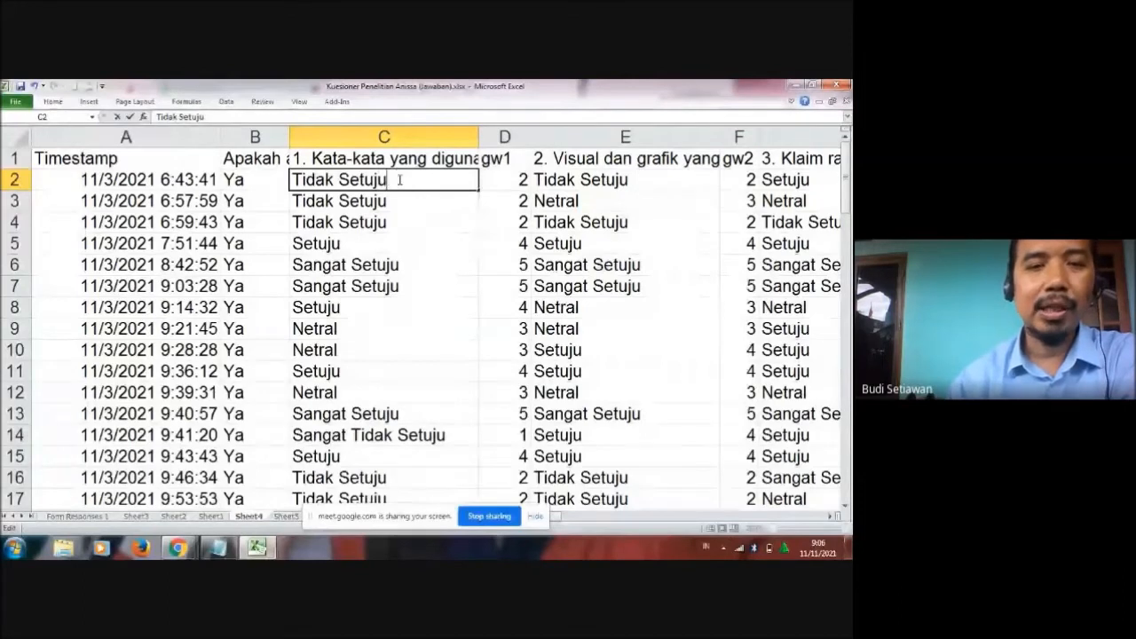
{"action": "left_click", "coordinate": [158, 117]}
{"action": "type", "text": "Sang"}
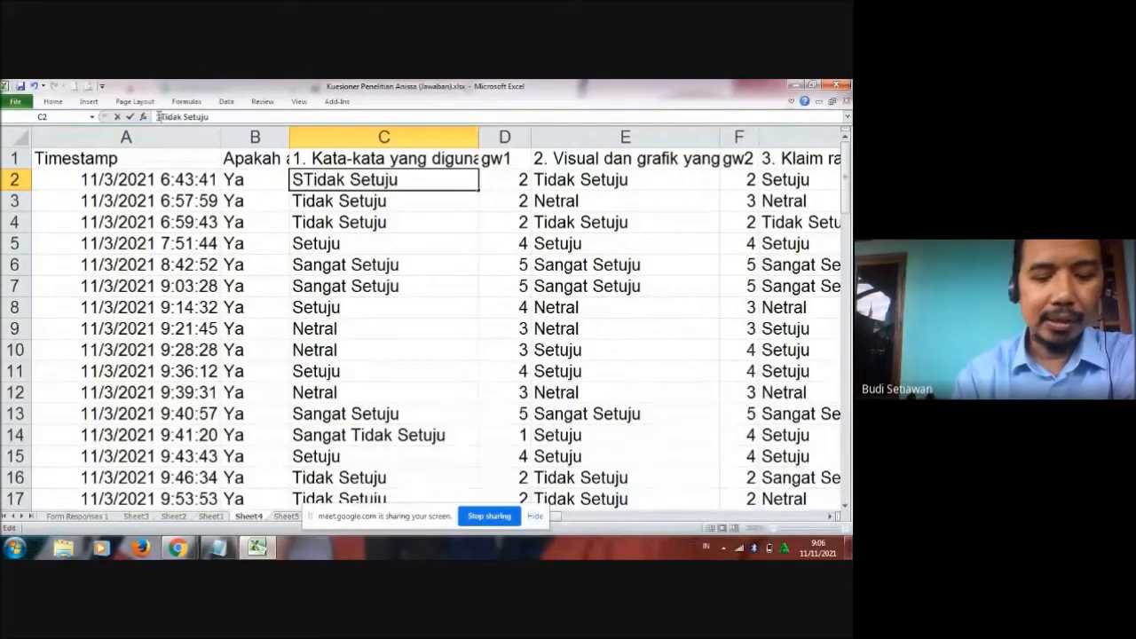
{"action": "type", "text": "at"}
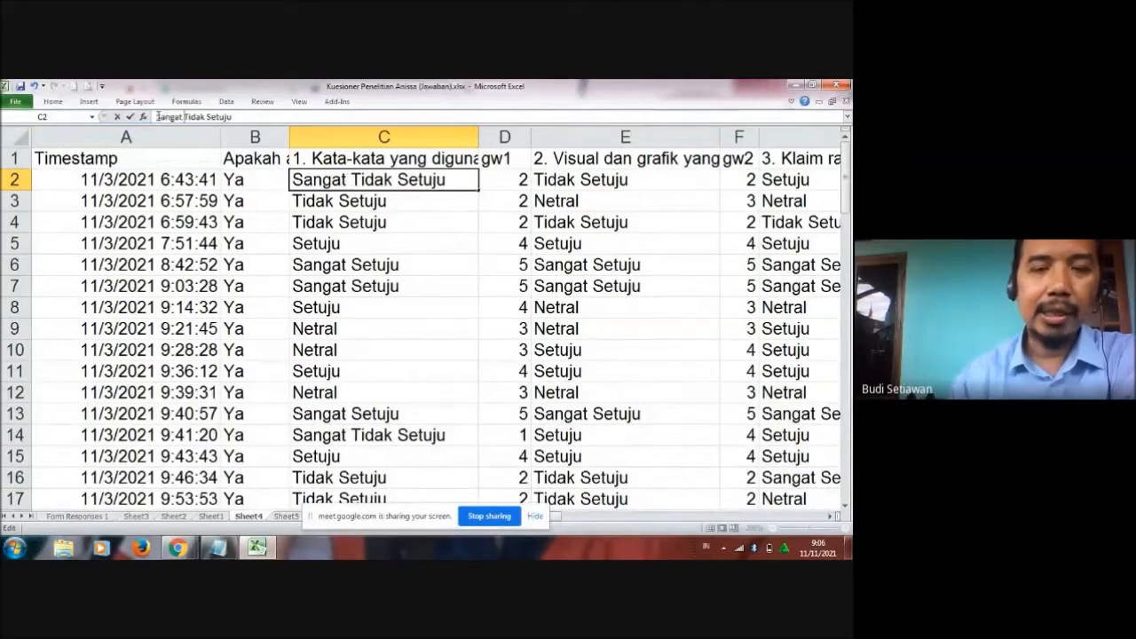
{"action": "key", "text": "Return"}
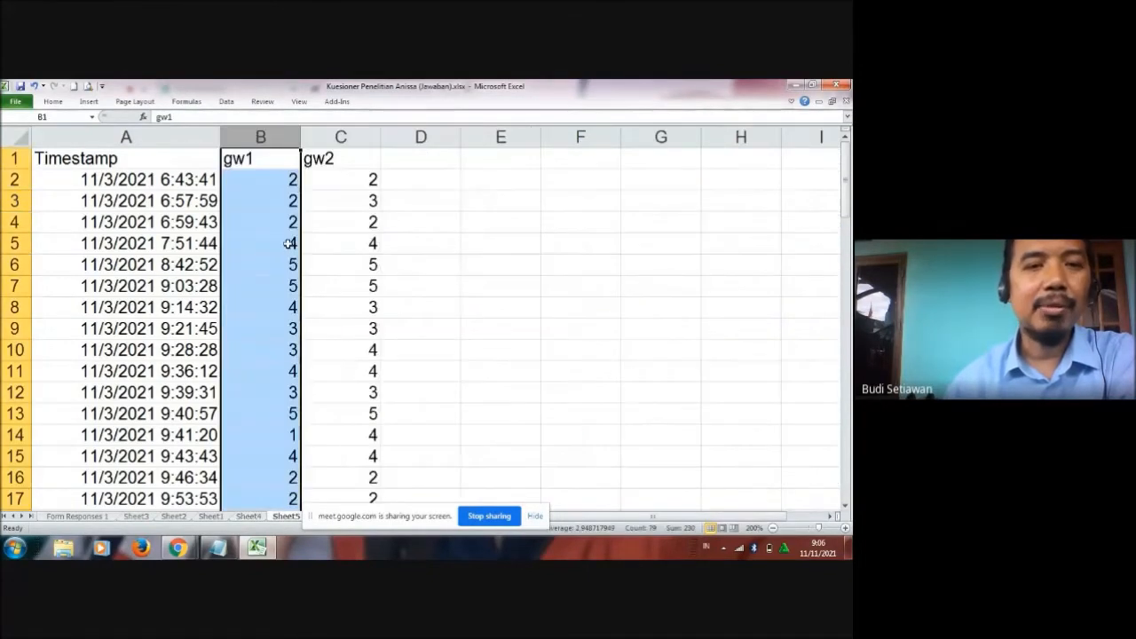
- Check the gw1 value in B2 of Sheet5 and undo the answer change in Sheet4
{"action": "left_click", "coordinate": [289, 181]}
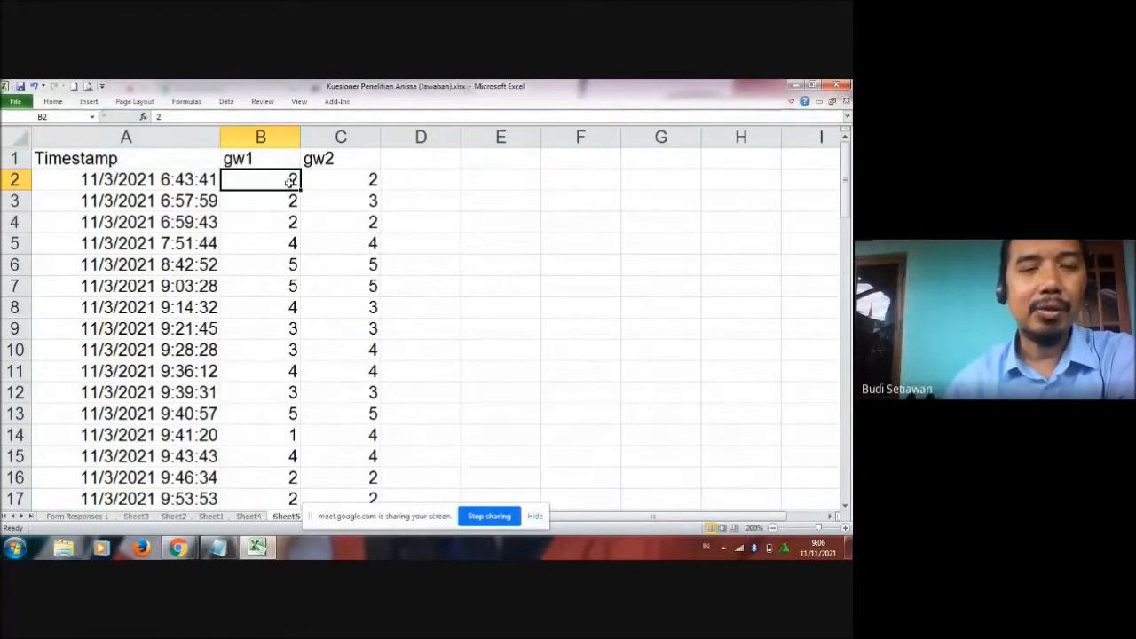
{"action": "left_click", "coordinate": [36, 86]}
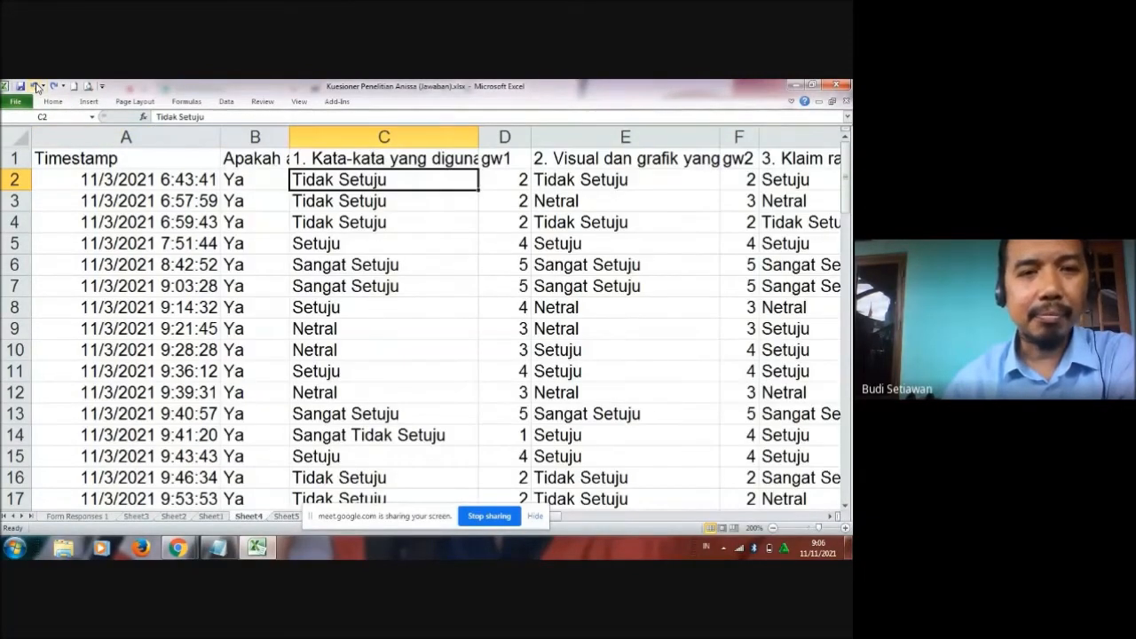
- Link B2 of Sheet5 to the Sheet4 gw1 score with =Sheet4!D2 and fill the formula down the gw1 column
{"action": "left_click", "coordinate": [285, 517]}
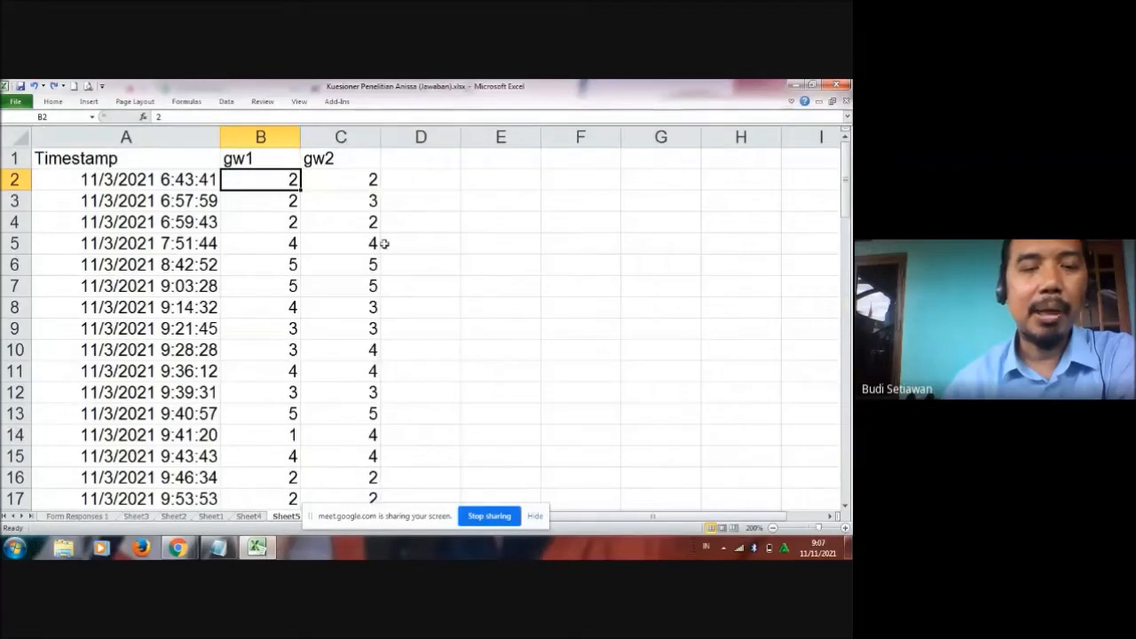
{"action": "type", "text": "="}
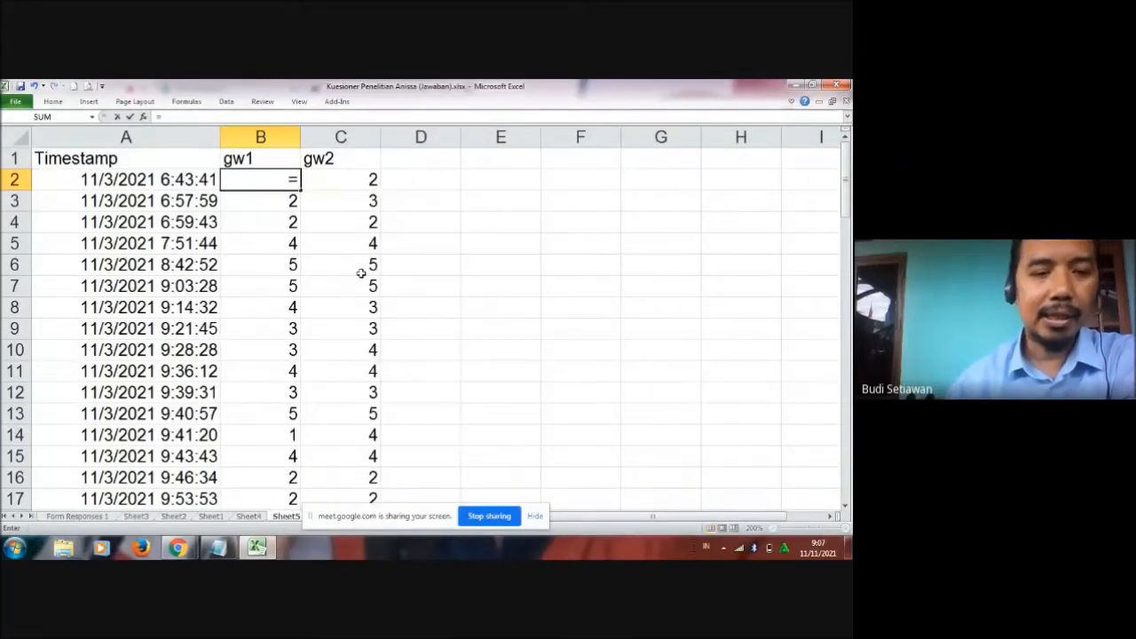
{"action": "left_click", "coordinate": [249, 517]}
{"action": "left_click", "coordinate": [501, 181]}
{"action": "key", "text": "Return"}
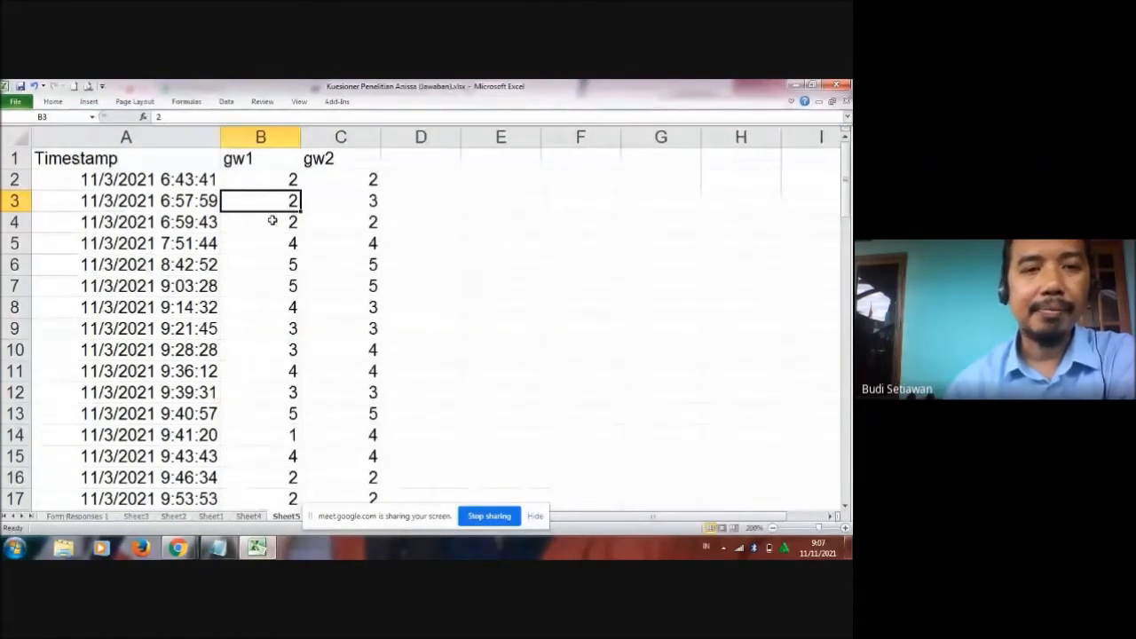
{"action": "left_click", "coordinate": [294, 177]}
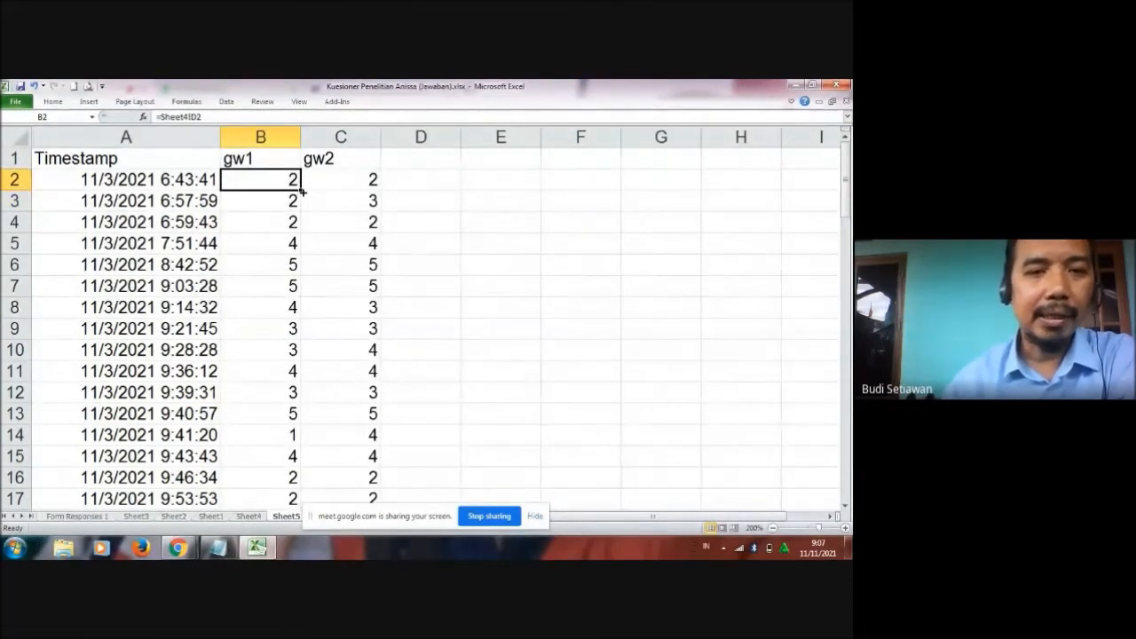
{"action": "double_click", "coordinate": [301, 190]}
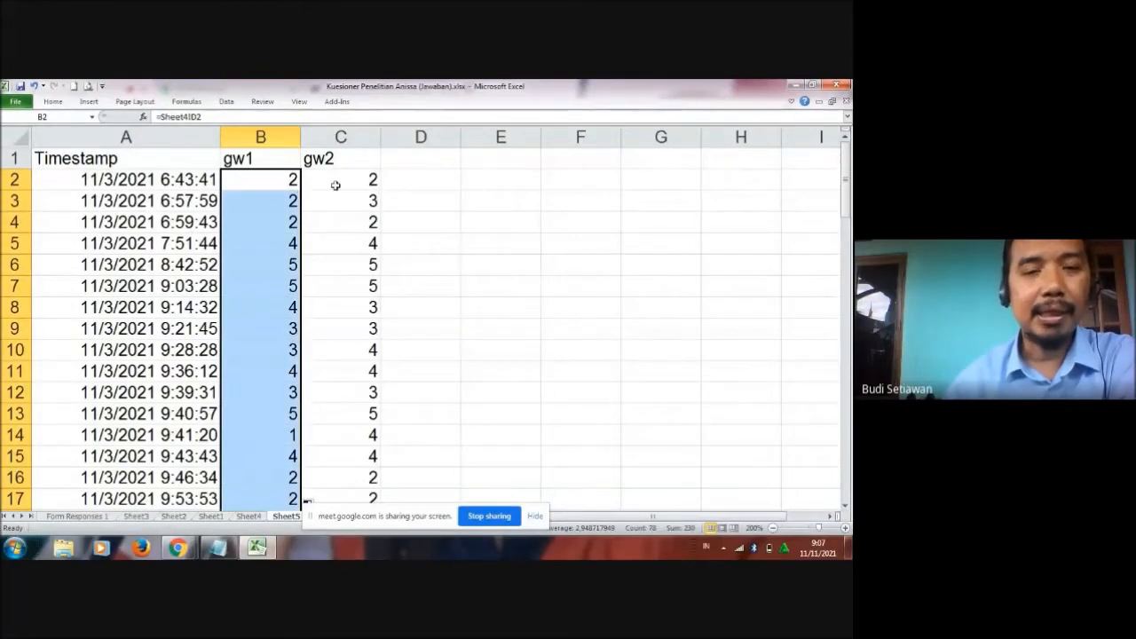
- Review the question headers in row 1 of Sheet4 from question 2 through question 5
{"action": "left_click", "coordinate": [248, 516]}
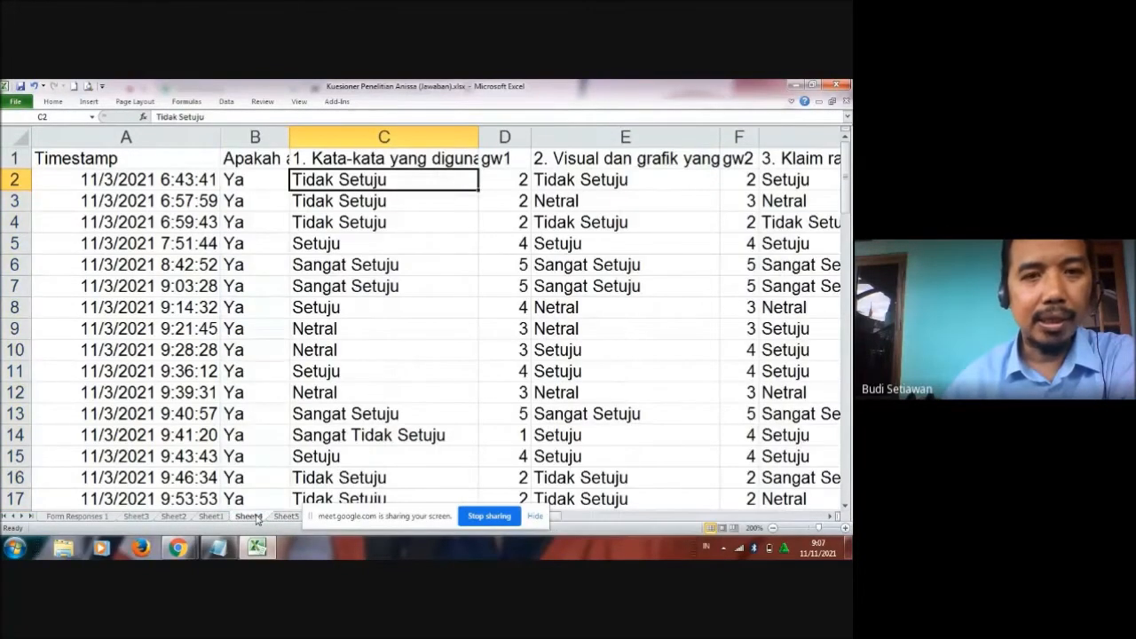
{"action": "left_click", "coordinate": [583, 158]}
{"action": "key", "text": "Right"}
{"action": "key", "text": "Right"}
{"action": "key", "text": "Right"}
{"action": "key", "text": "Right"}
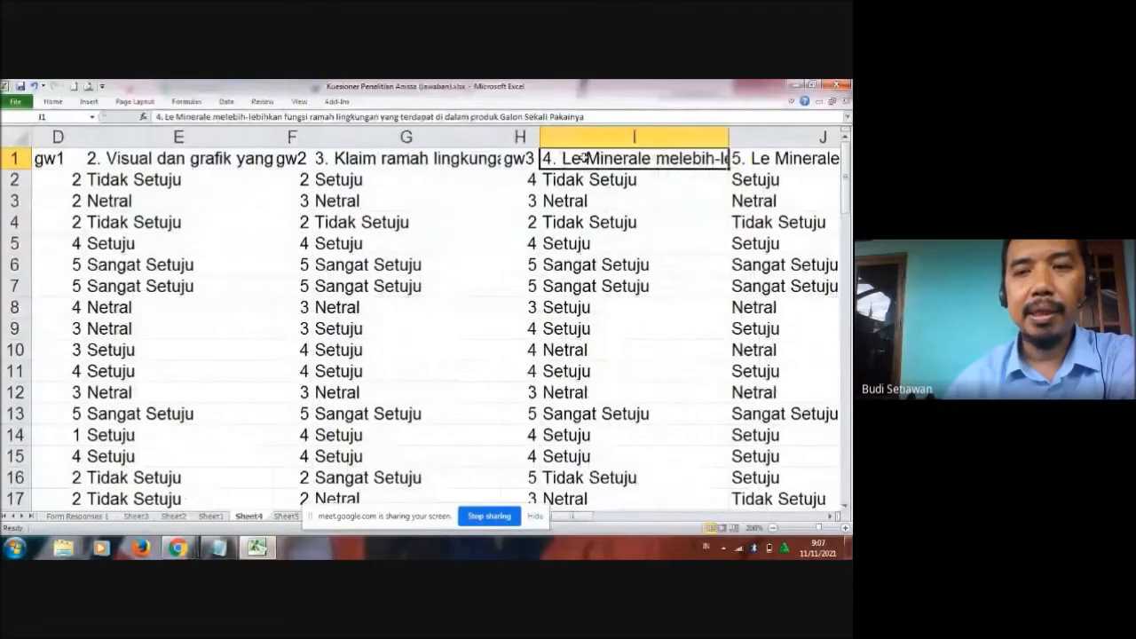
{"action": "key", "text": "Right"}
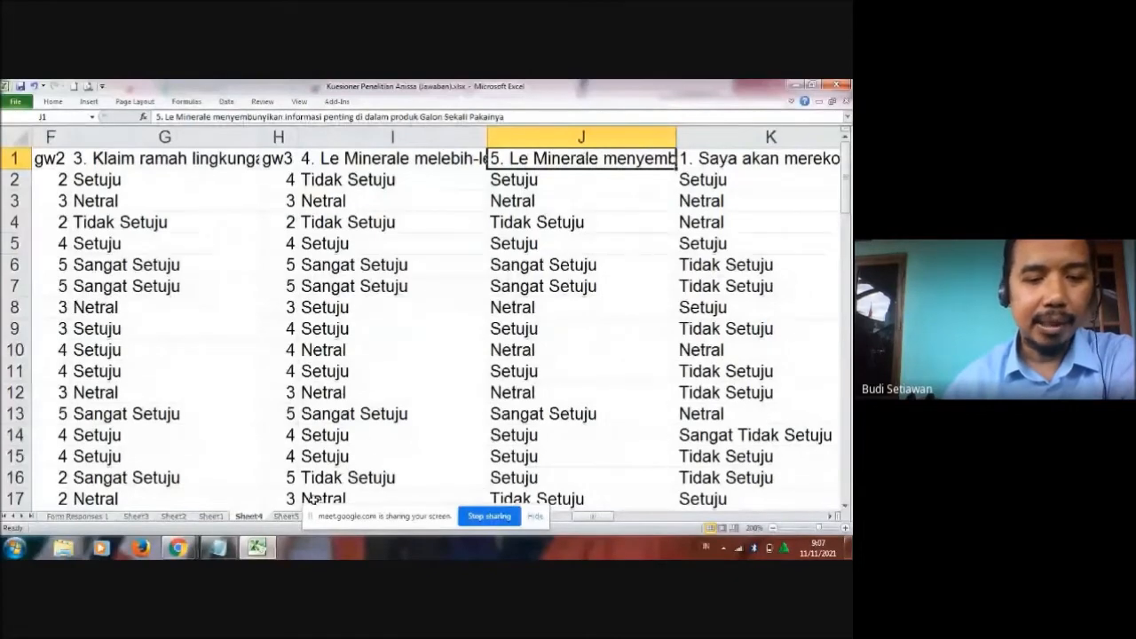
- Enter the headers gw3, gw4 and gw5 in D1, E1 and F1 of Sheet5
{"action": "left_click", "coordinate": [285, 516]}
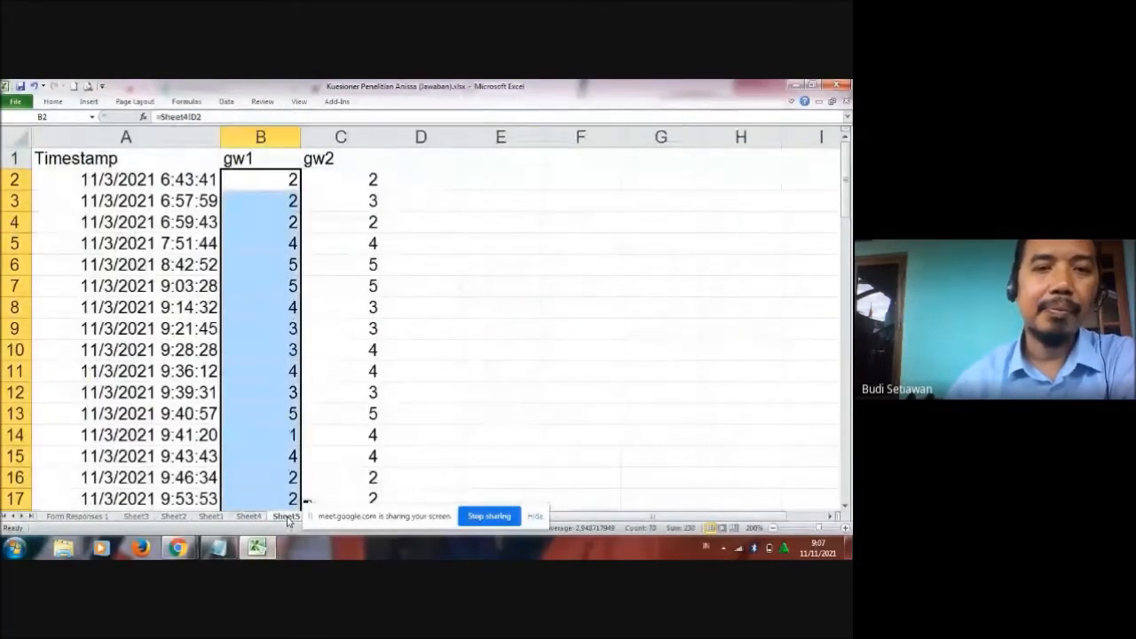
{"action": "key", "text": "Right"}
{"action": "key", "text": "Right"}
{"action": "key", "text": "Up"}
{"action": "type", "text": "gw3"}
{"action": "key", "text": "Right"}
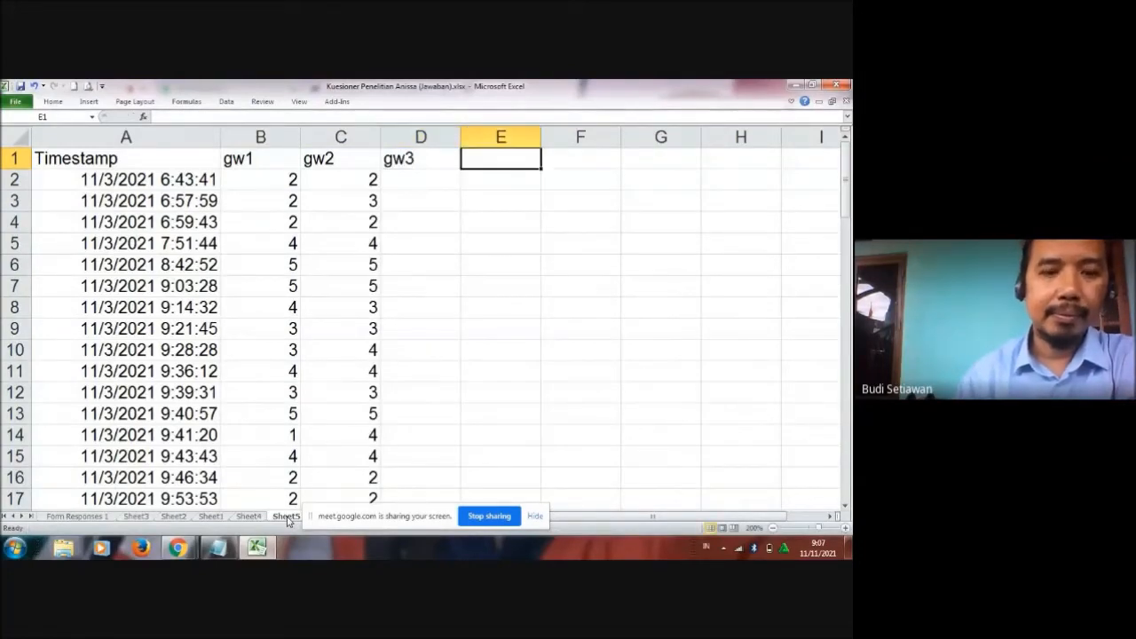
{"action": "type", "text": "gw4"}
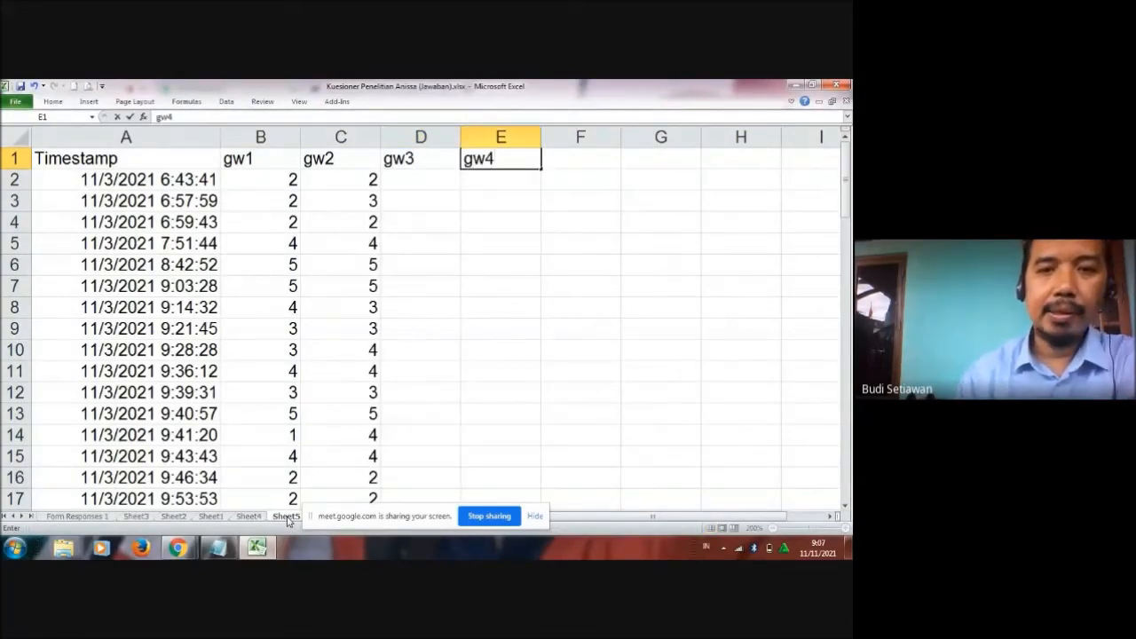
{"action": "key", "text": "Right"}
{"action": "type", "text": "gw5"}
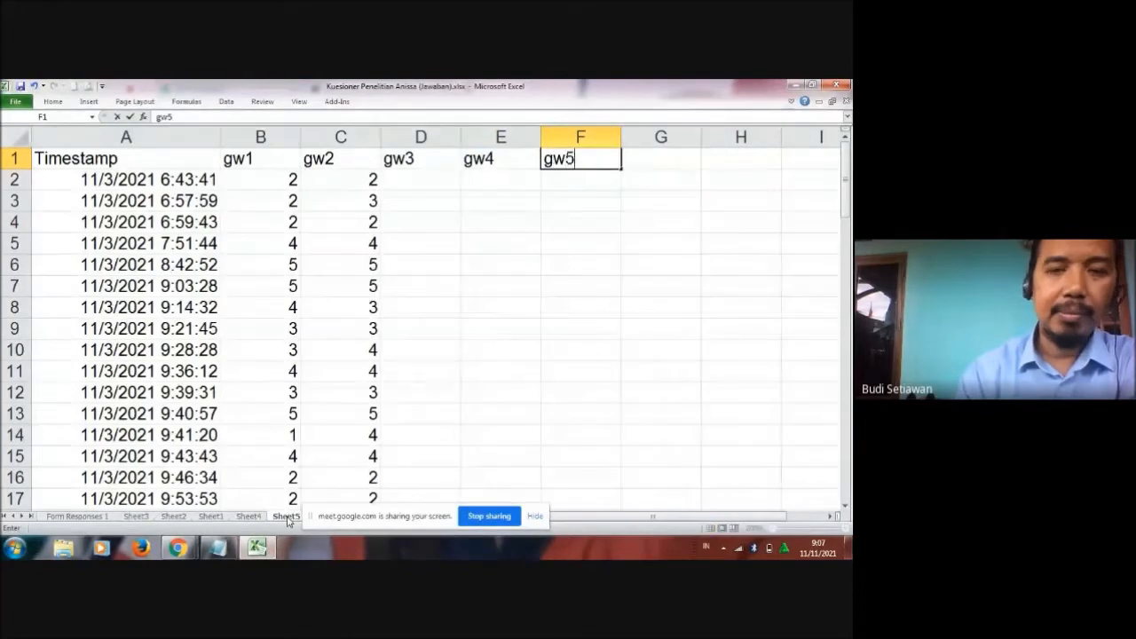
{"action": "key", "text": "Return"}
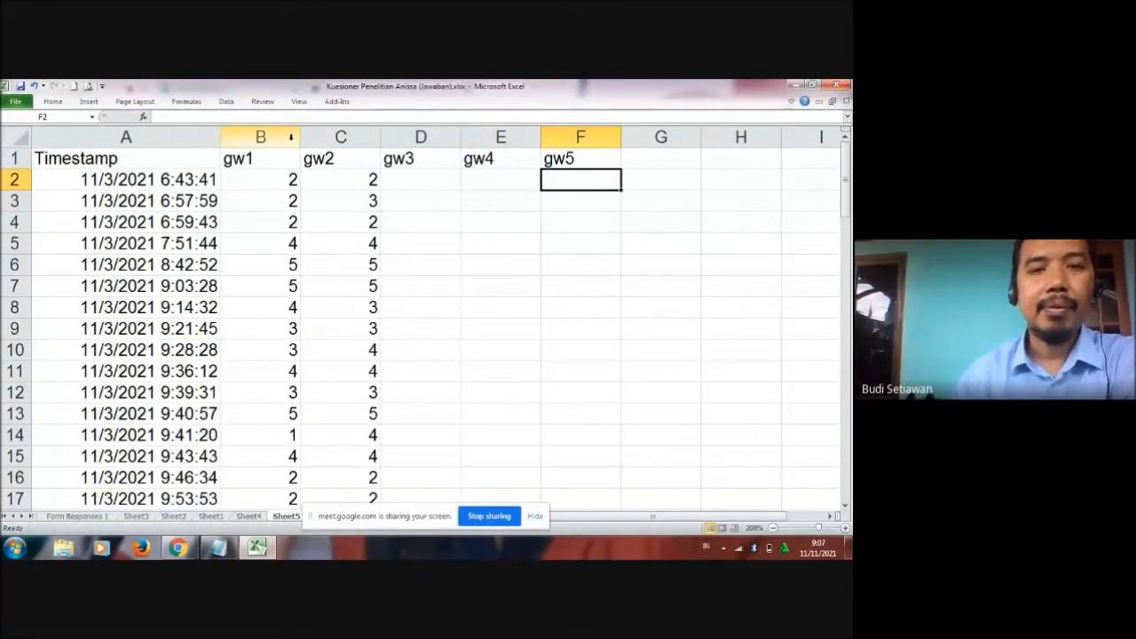
- Autofit the widths of the gw1 to gw5 columns, B through F, in Sheet5
{"action": "double_click", "coordinate": [300, 138]}
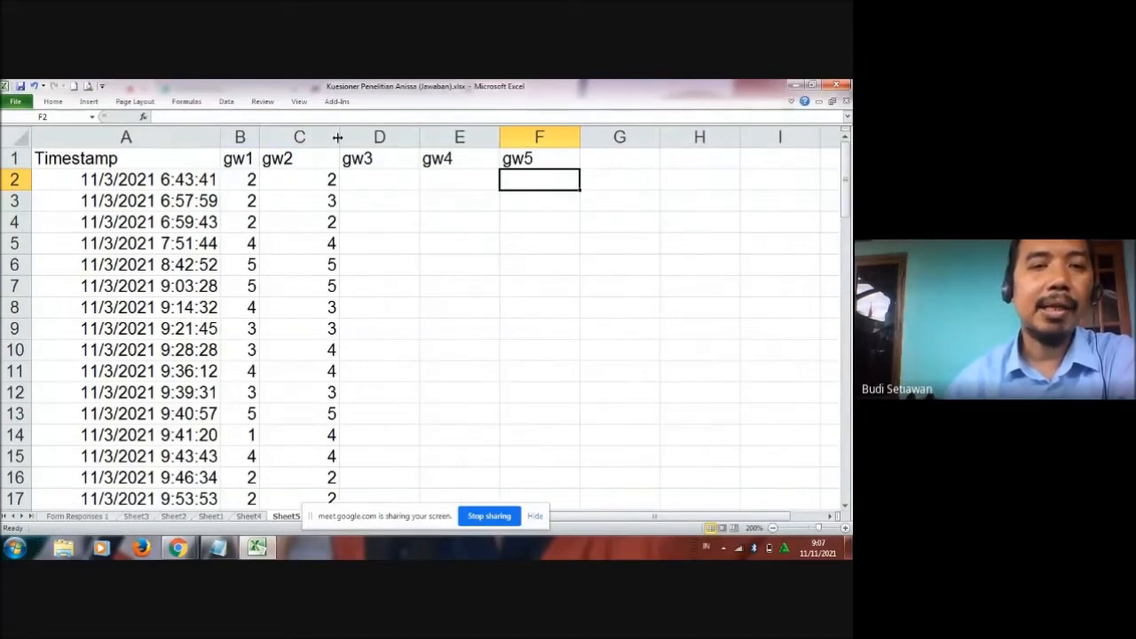
{"action": "double_click", "coordinate": [340, 136]}
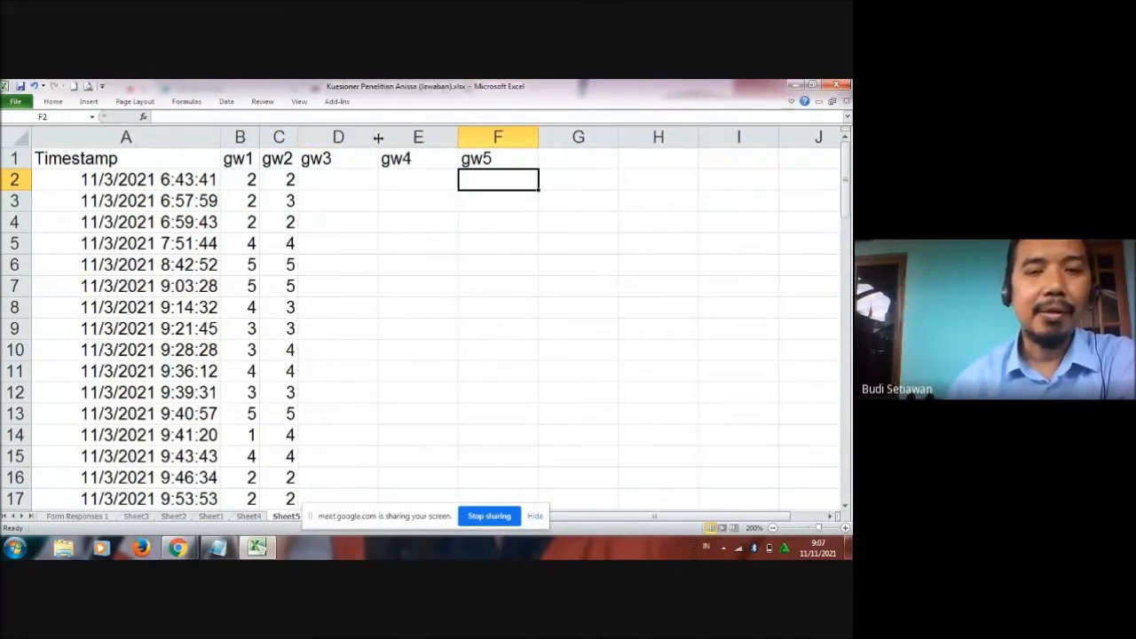
{"action": "double_click", "coordinate": [378, 138]}
{"action": "double_click", "coordinate": [417, 137]}
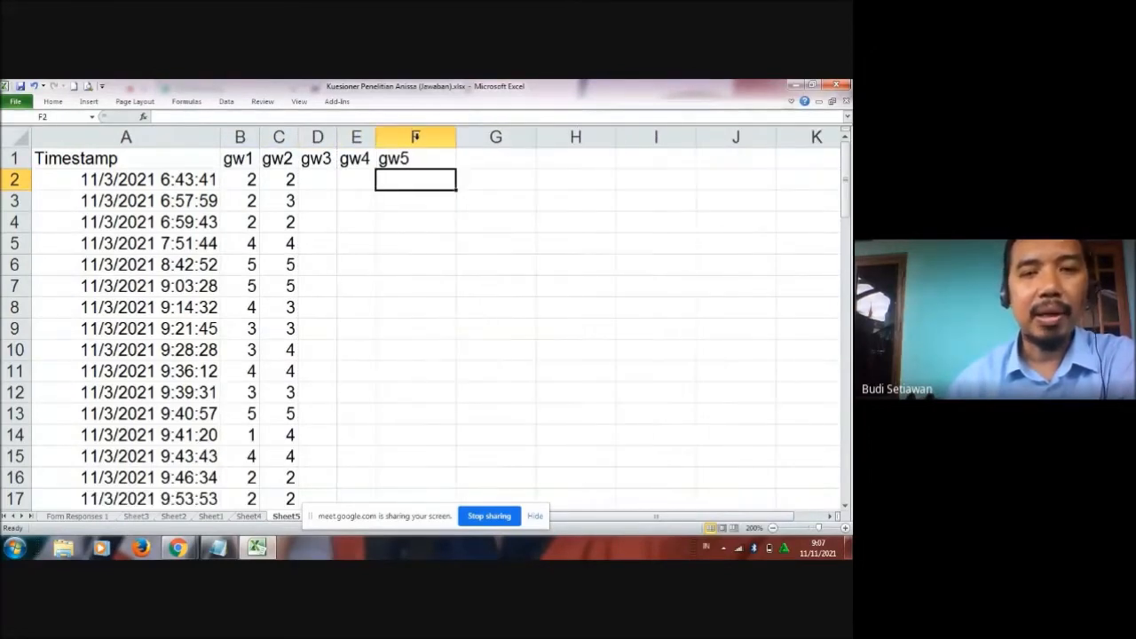
{"action": "double_click", "coordinate": [456, 138]}
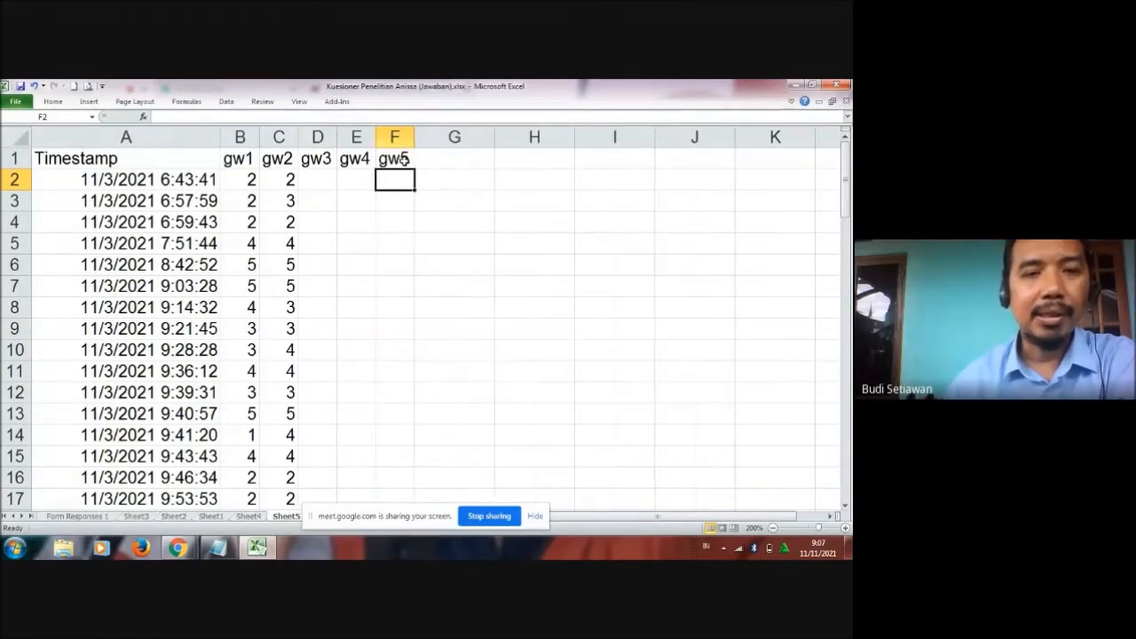
- Insert a blank column after question 4 and another after question 5 in Sheet4
{"action": "left_click", "coordinate": [321, 180]}
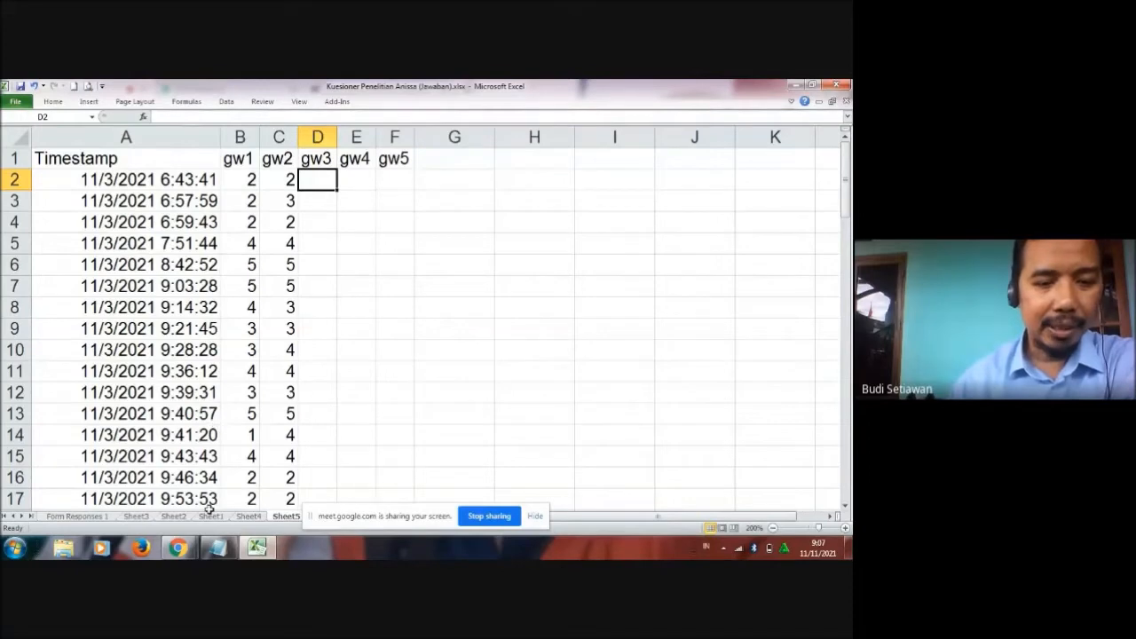
{"action": "left_click", "coordinate": [251, 517]}
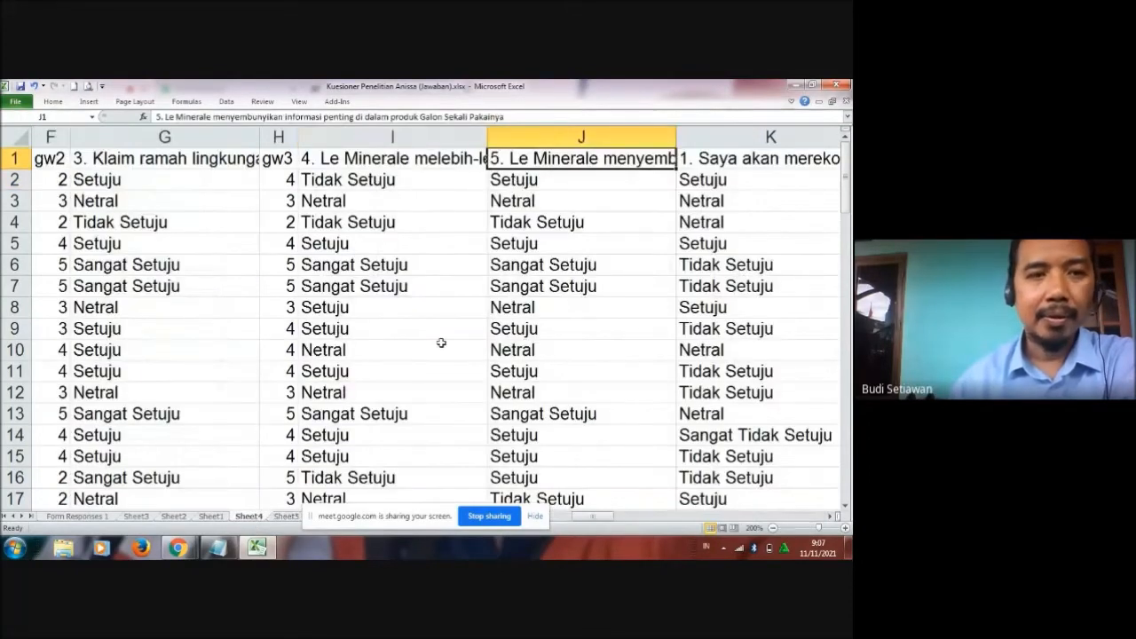
{"action": "key", "text": "Left"}
{"action": "key", "text": "Left"}
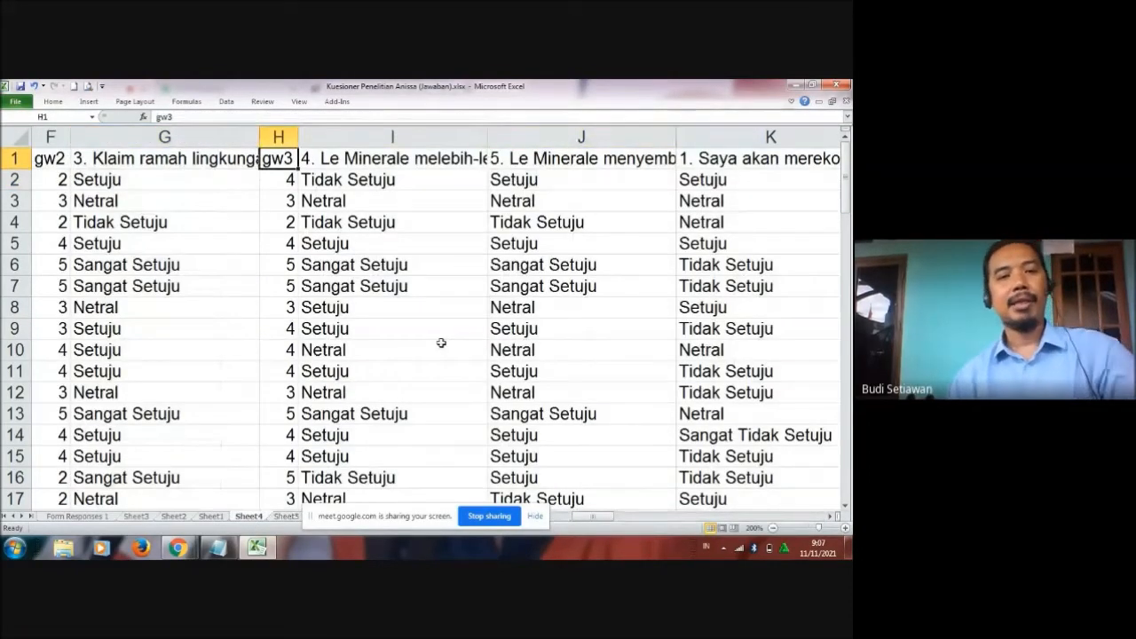
{"action": "key", "text": "Right"}
{"action": "key", "text": "Right"}
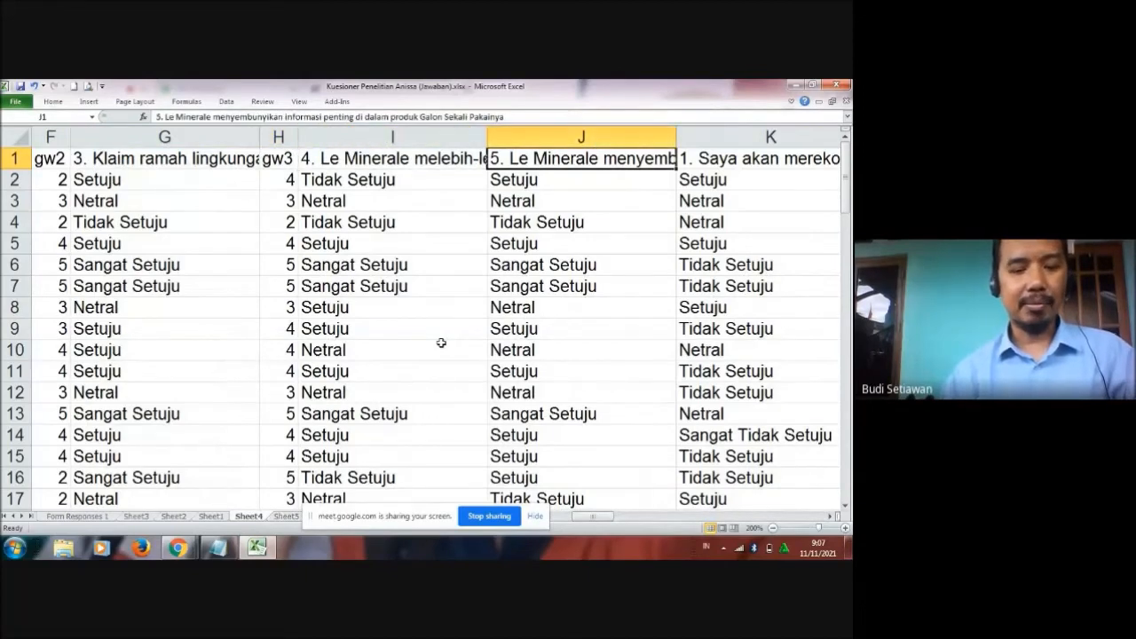
{"action": "key", "text": "alt+i"}
{"action": "key", "text": "c"}
{"action": "key", "text": "Right"}
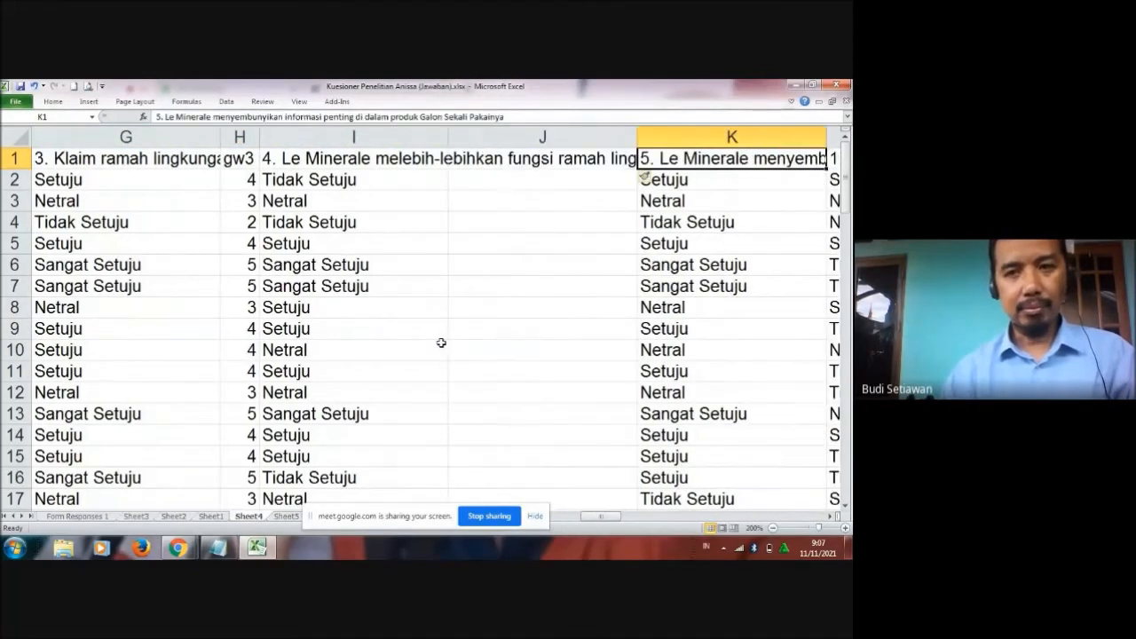
{"action": "key", "text": "Right"}
{"action": "key", "text": "alt+i"}
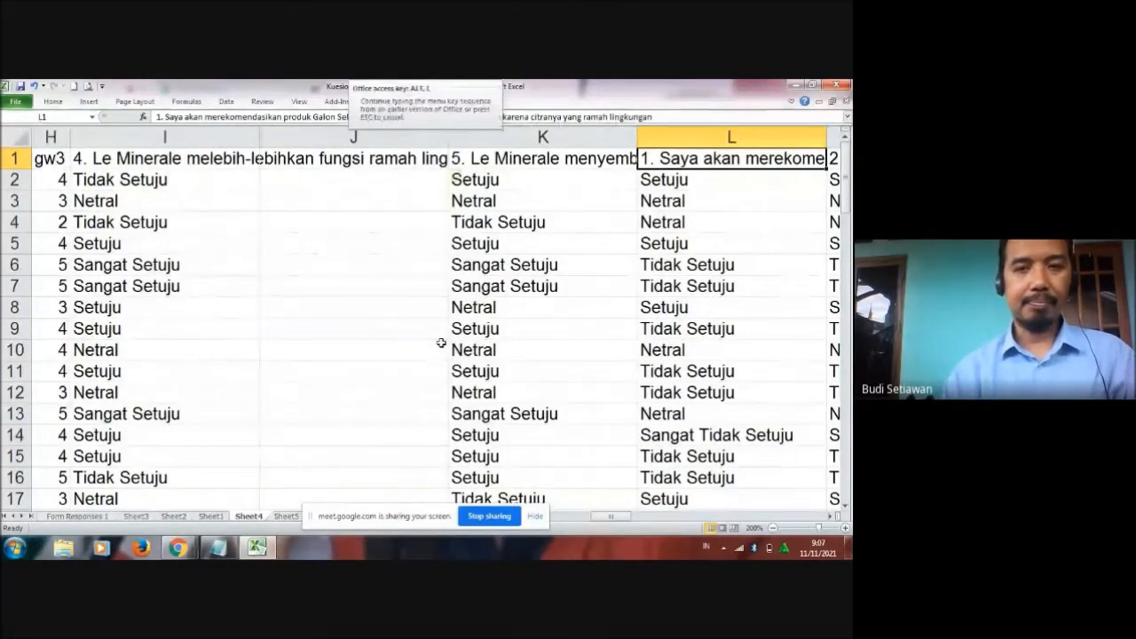
{"action": "key", "text": "c"}
- Enter the header gw4 in J1 and gw5 in L1 of Sheet4
{"action": "key", "text": "Left"}
{"action": "key", "text": "Left"}
{"action": "key", "text": "Left"}
{"action": "key", "text": "Left"}
{"action": "key", "text": "Right"}
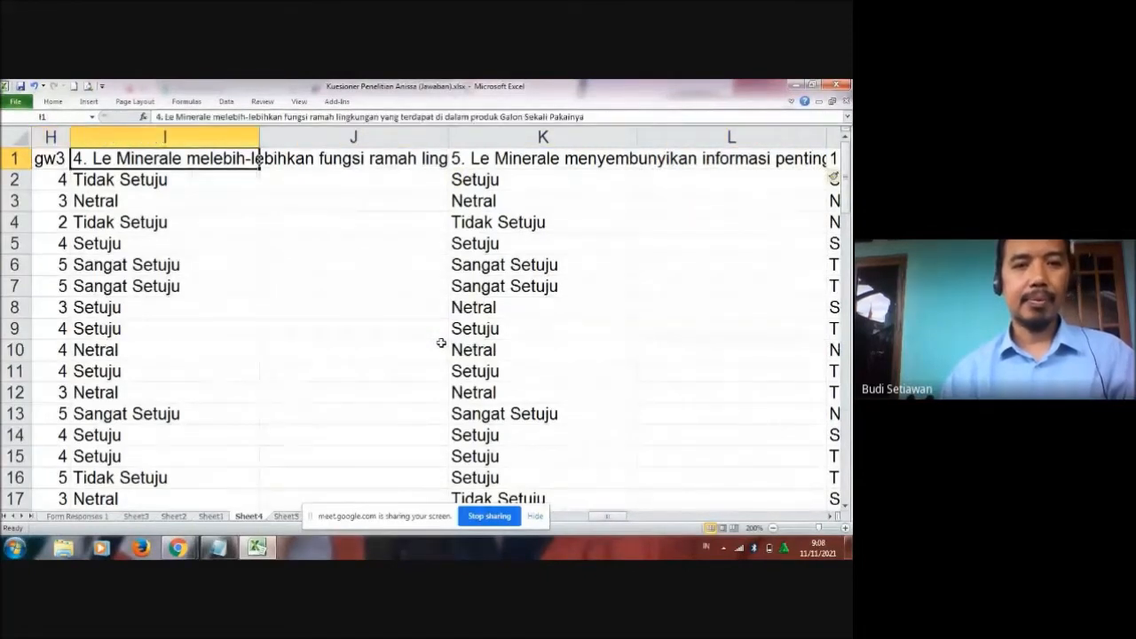
{"action": "key", "text": "Right"}
{"action": "type", "text": "gw4"}
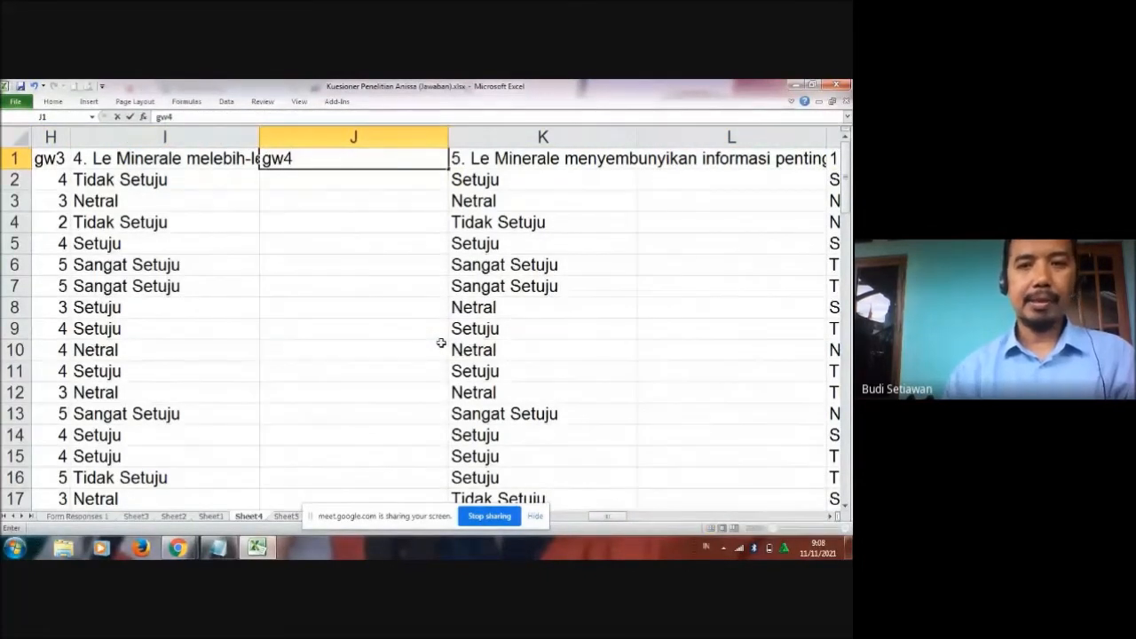
{"action": "key", "text": "Tab"}
{"action": "key", "text": "Right"}
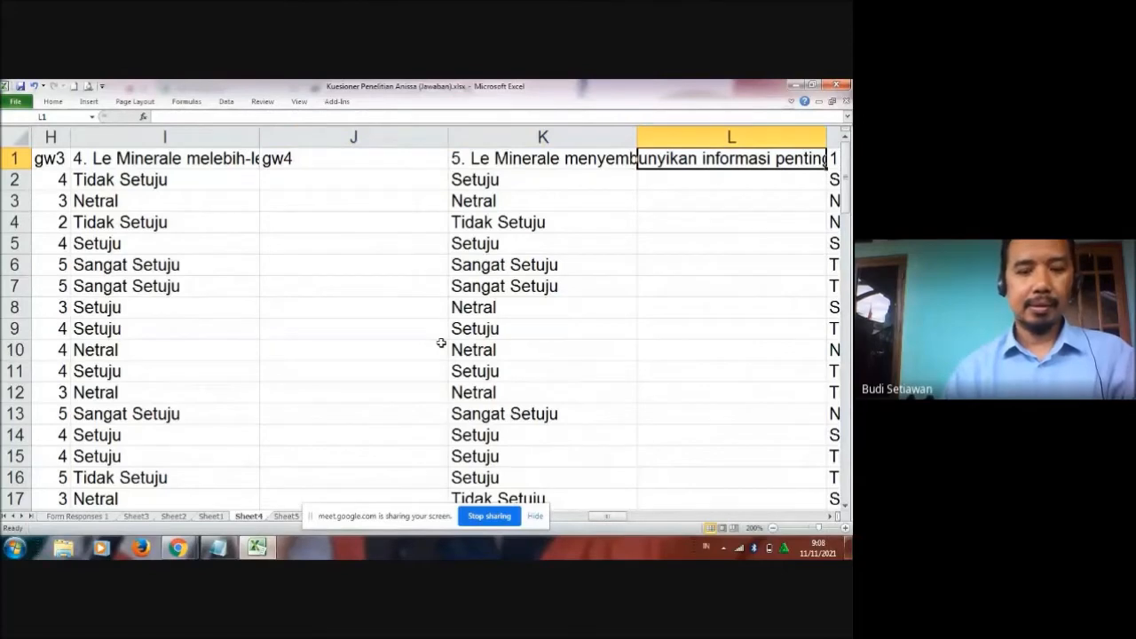
{"action": "type", "text": "gw5"}
{"action": "key", "text": "Left"}
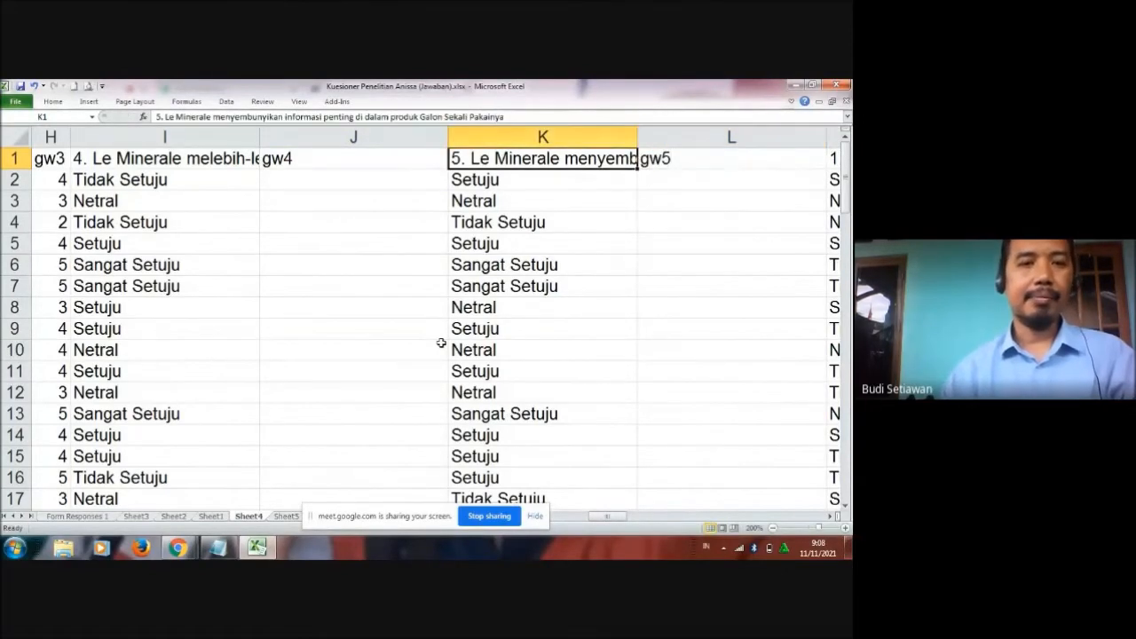
{"action": "key", "text": "Left"}
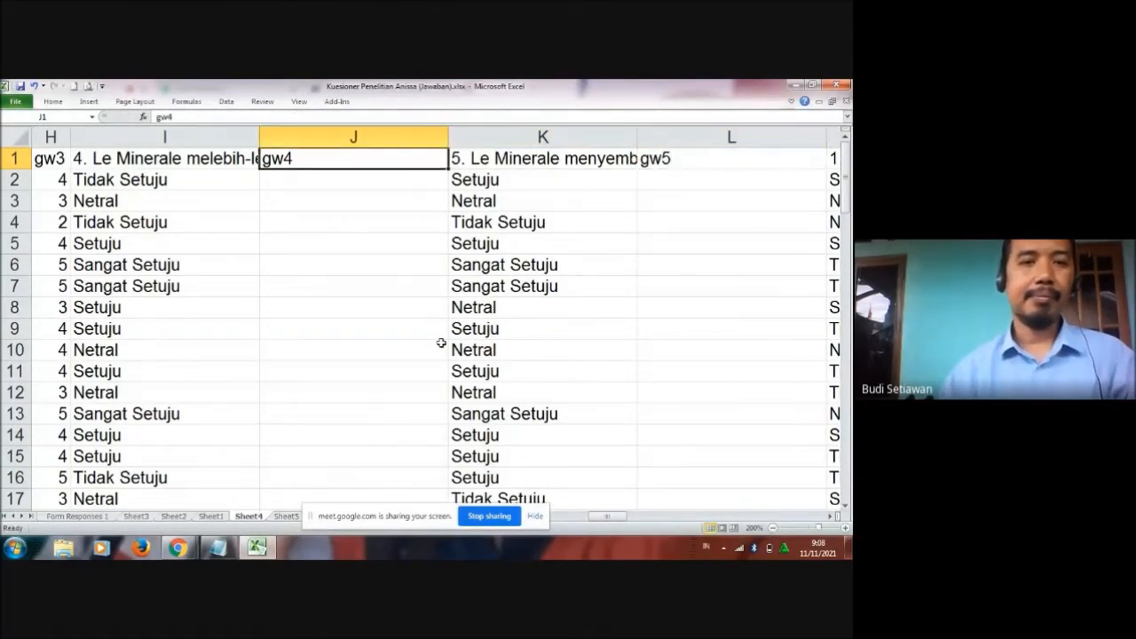
- Copy the nested IF scoring formula from H2 into J2 and L2 of Sheet4, and autofit columns J and L
{"action": "left_click", "coordinate": [55, 178]}
{"action": "key", "text": "ctrl+c"}
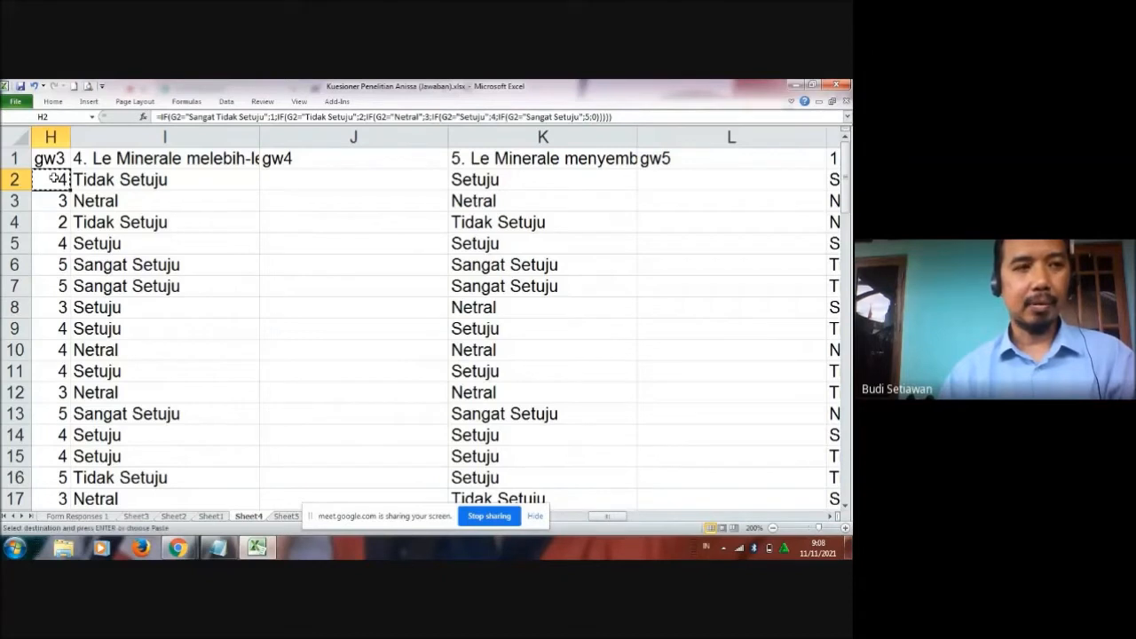
{"action": "left_click", "coordinate": [311, 178]}
{"action": "key", "text": "Return"}
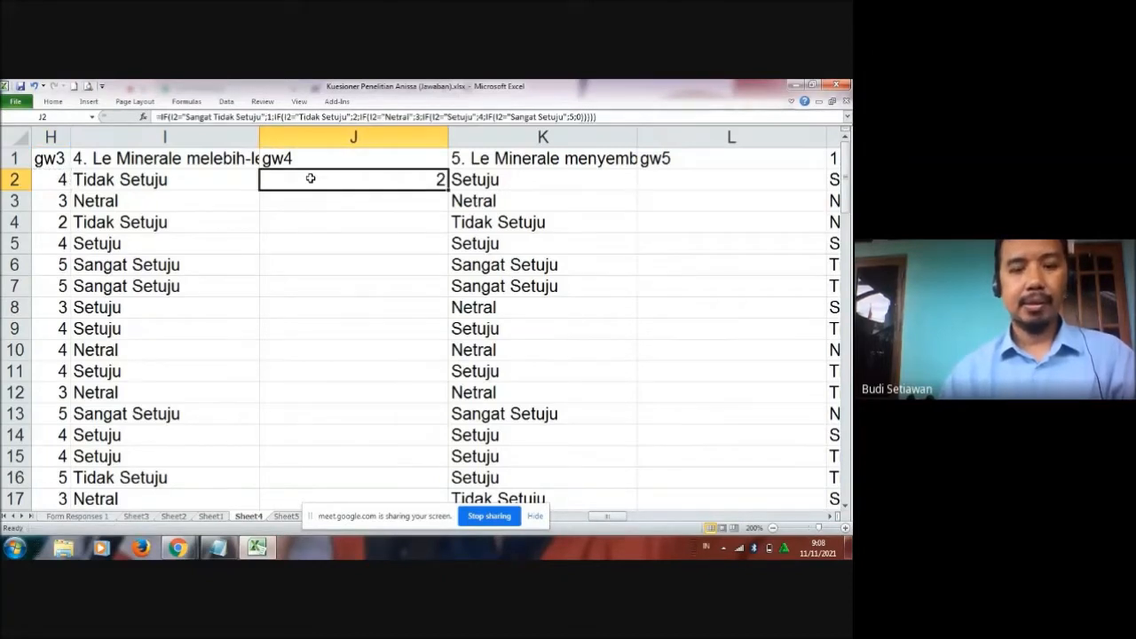
{"action": "key", "text": "ctrl+c"}
{"action": "left_click", "coordinate": [663, 181]}
{"action": "key", "text": "Return"}
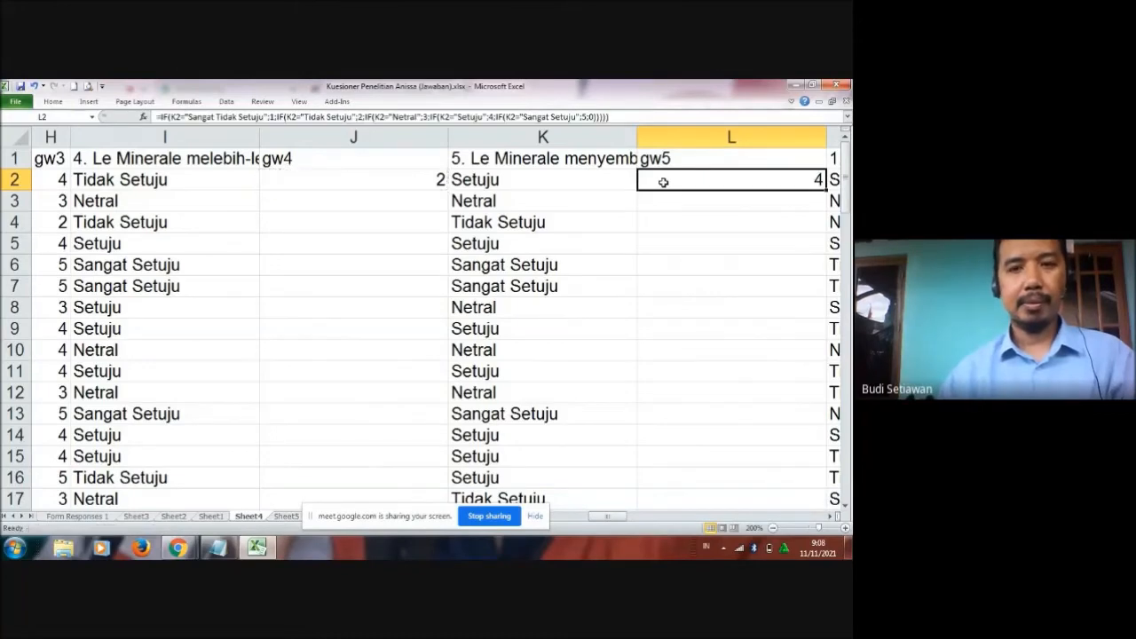
{"action": "double_click", "coordinate": [448, 134]}
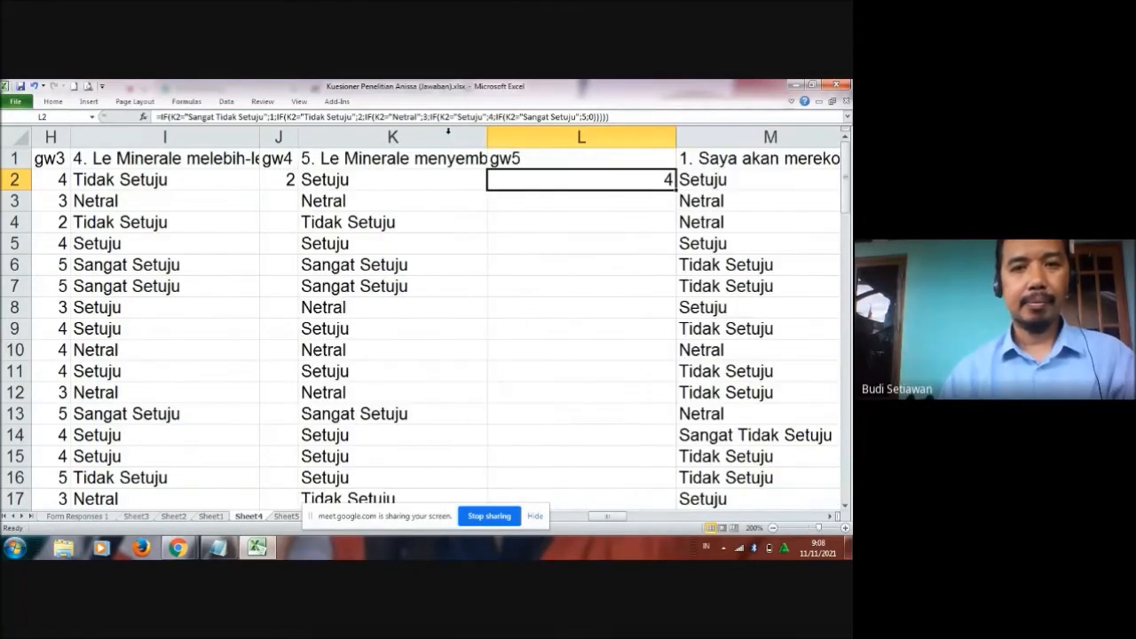
{"action": "double_click", "coordinate": [676, 135]}
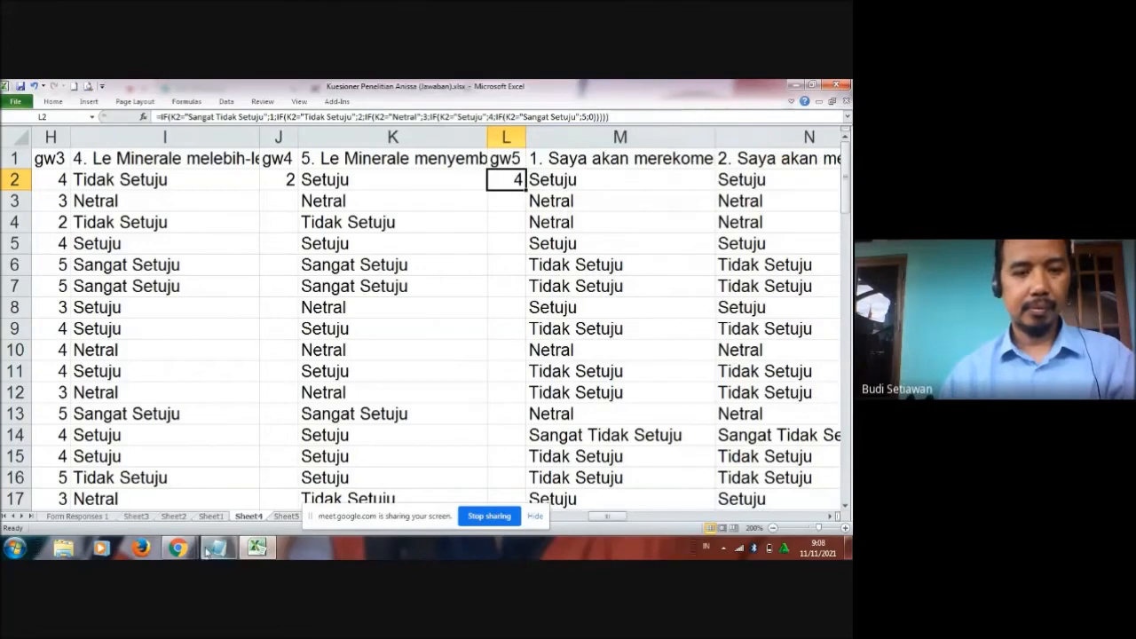
{"action": "left_click", "coordinate": [213, 483]}
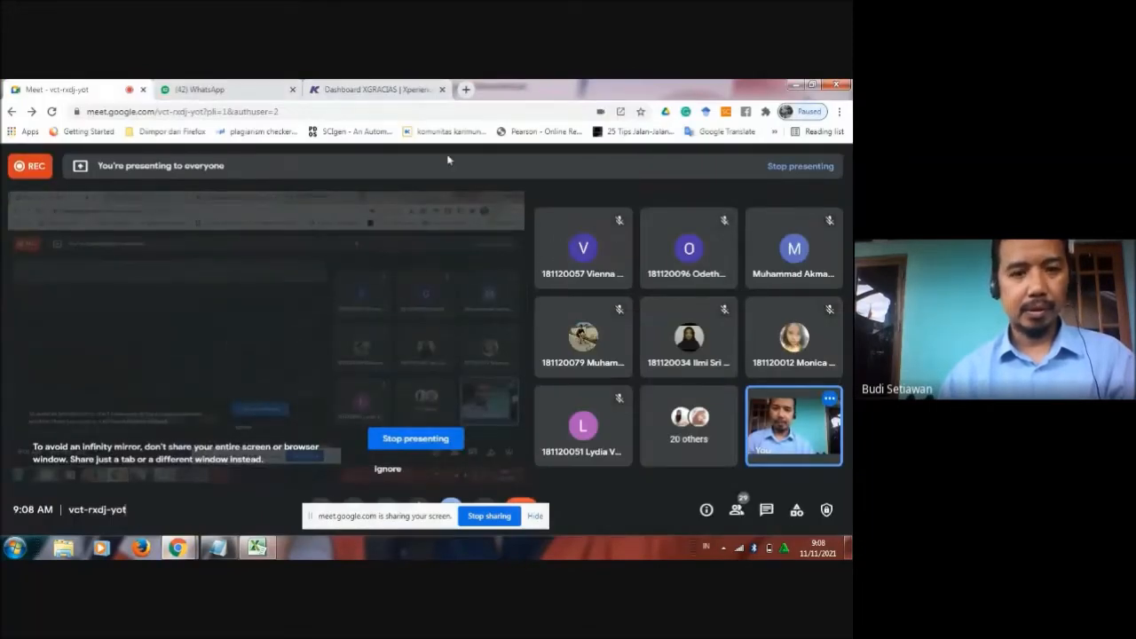
{"action": "left_click", "coordinate": [258, 547]}
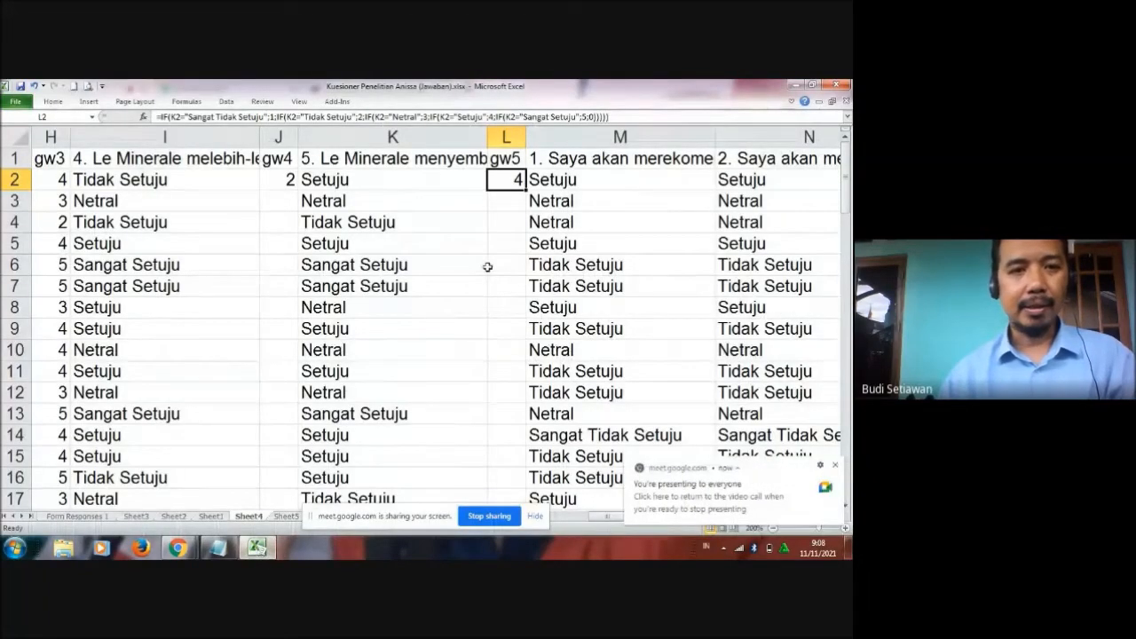
- Fill the gw4 formula in J2 and the gw5 formula in L2 down through all response rows of Sheet4
{"action": "left_click", "coordinate": [293, 184]}
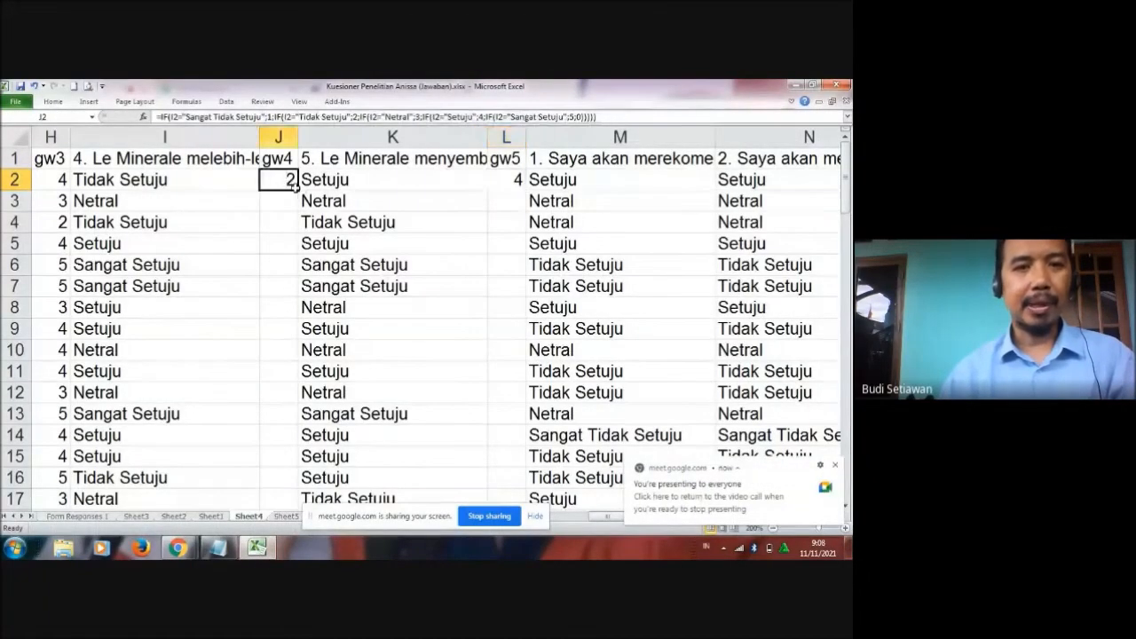
{"action": "double_click", "coordinate": [296, 189]}
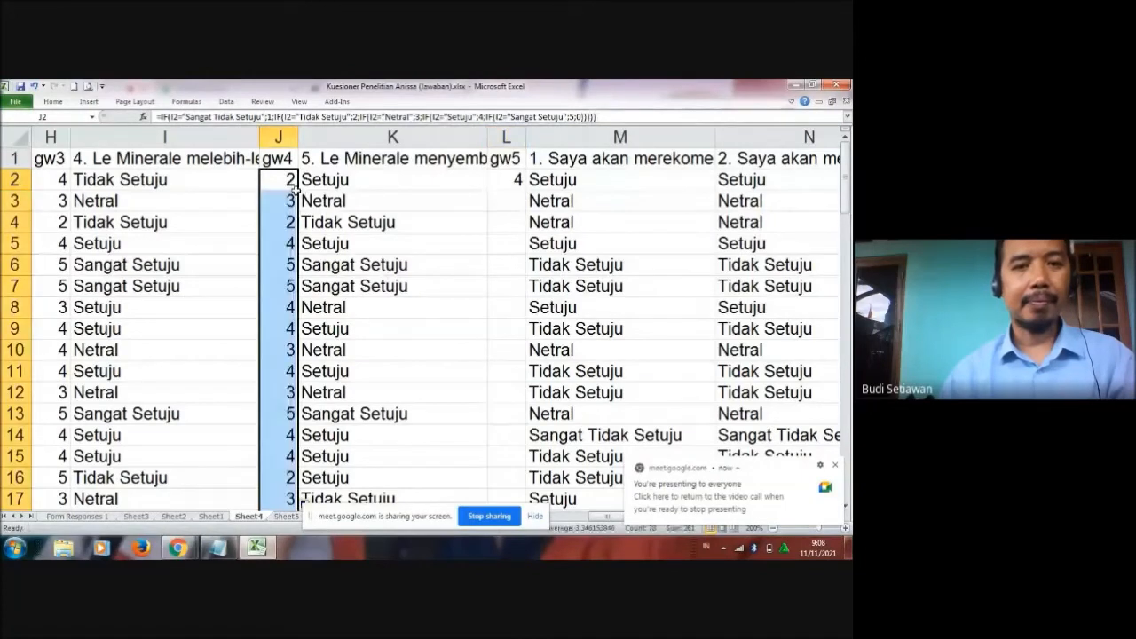
{"action": "left_click", "coordinate": [514, 176]}
{"action": "double_click", "coordinate": [525, 189]}
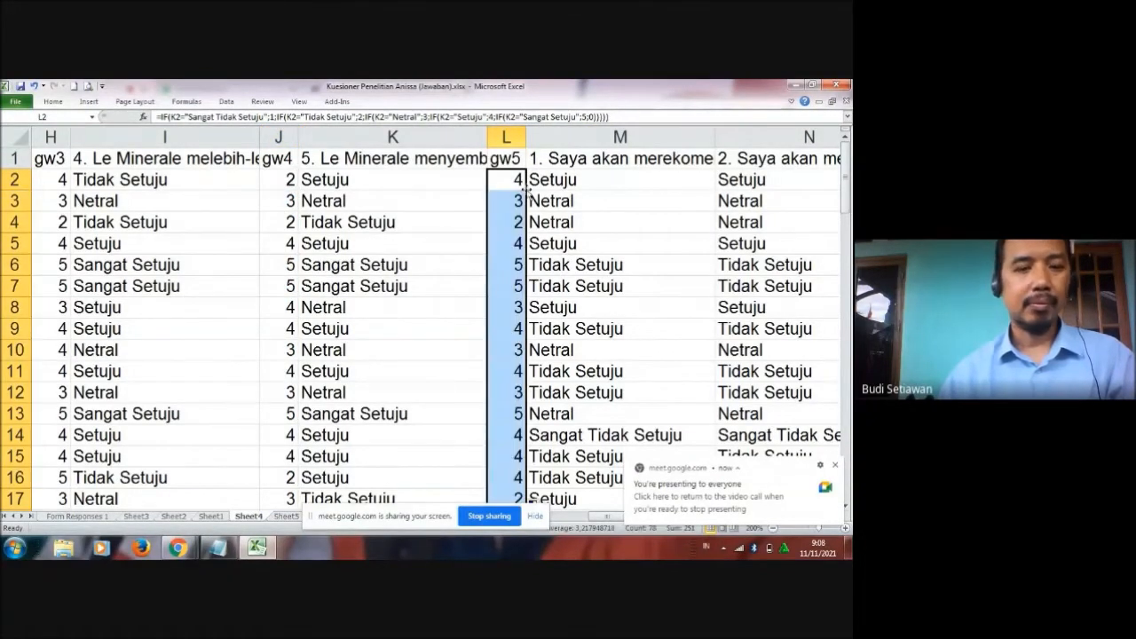
- Link D2 of Sheet5 to the gw3 score with =Sheet4!H2 and fill it down the gw3 column
{"action": "left_click", "coordinate": [286, 515]}
{"action": "type", "text": "="}
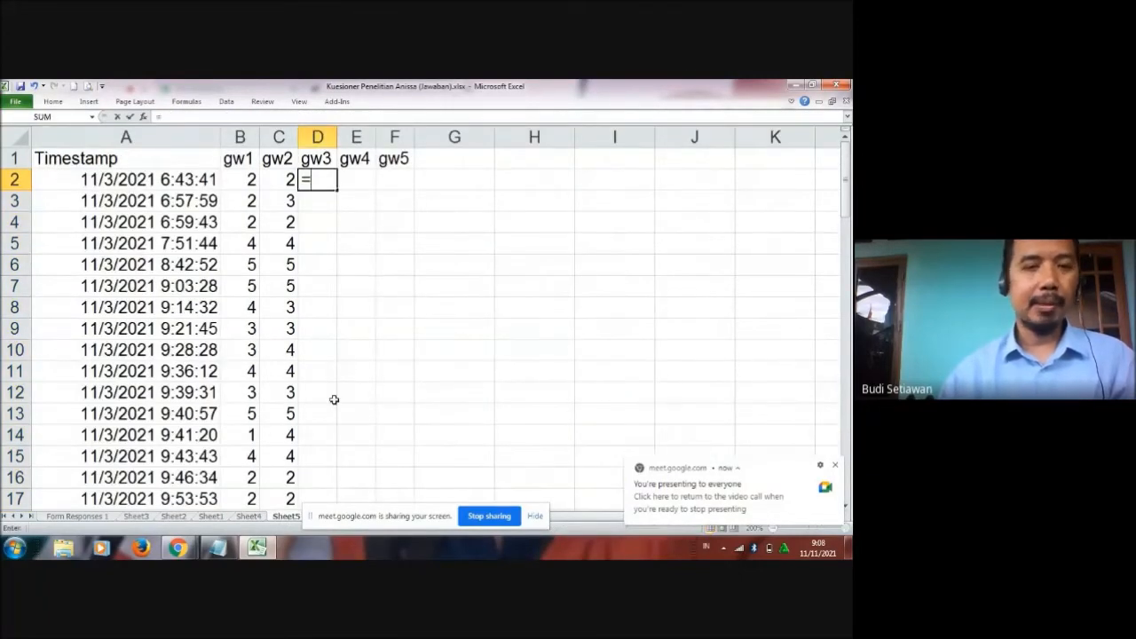
{"action": "left_click", "coordinate": [250, 518]}
{"action": "left_click", "coordinate": [53, 179]}
{"action": "key", "text": "Return"}
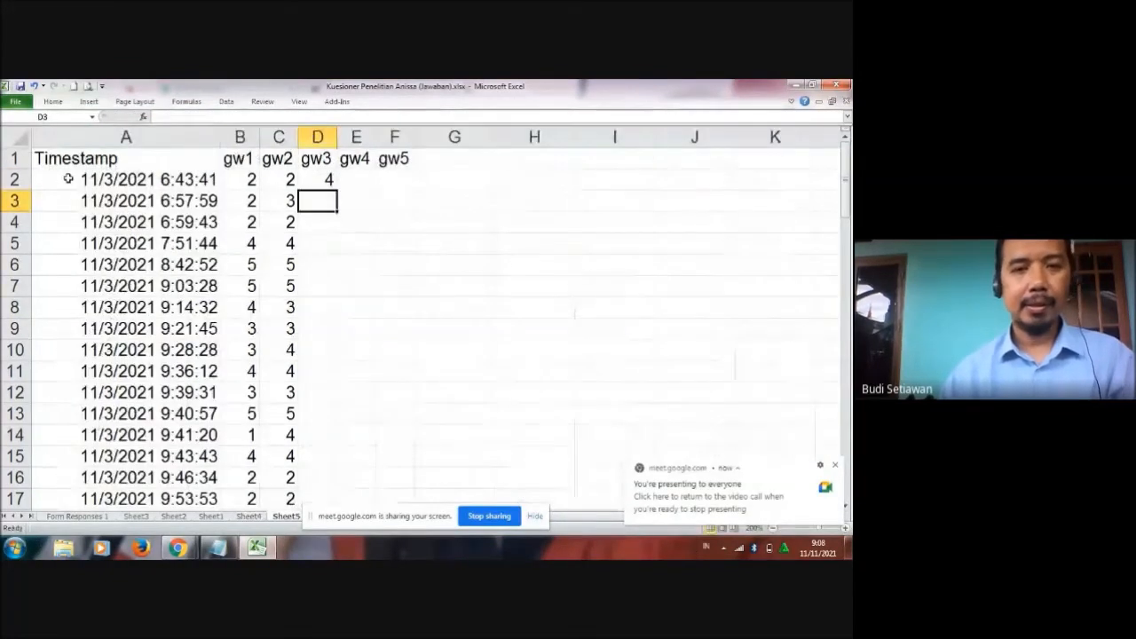
{"action": "left_click", "coordinate": [315, 179]}
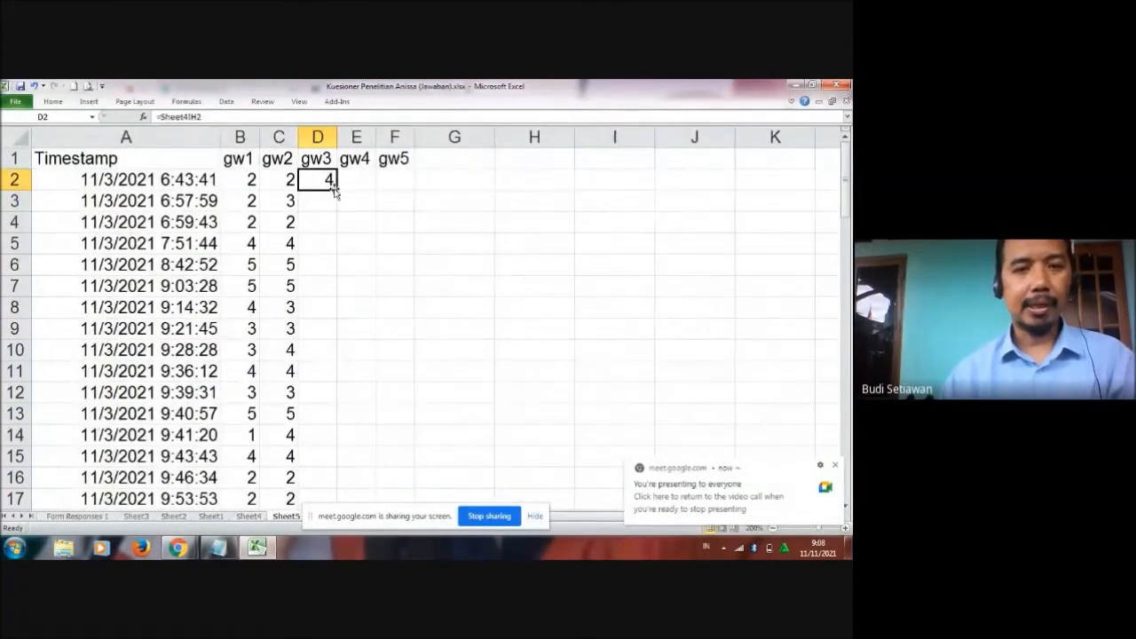
{"action": "double_click", "coordinate": [337, 188]}
- Link E2 of Sheet5 to the gw4 score with =Sheet4!J2 and fill it down the gw4 column
{"action": "left_click", "coordinate": [358, 176]}
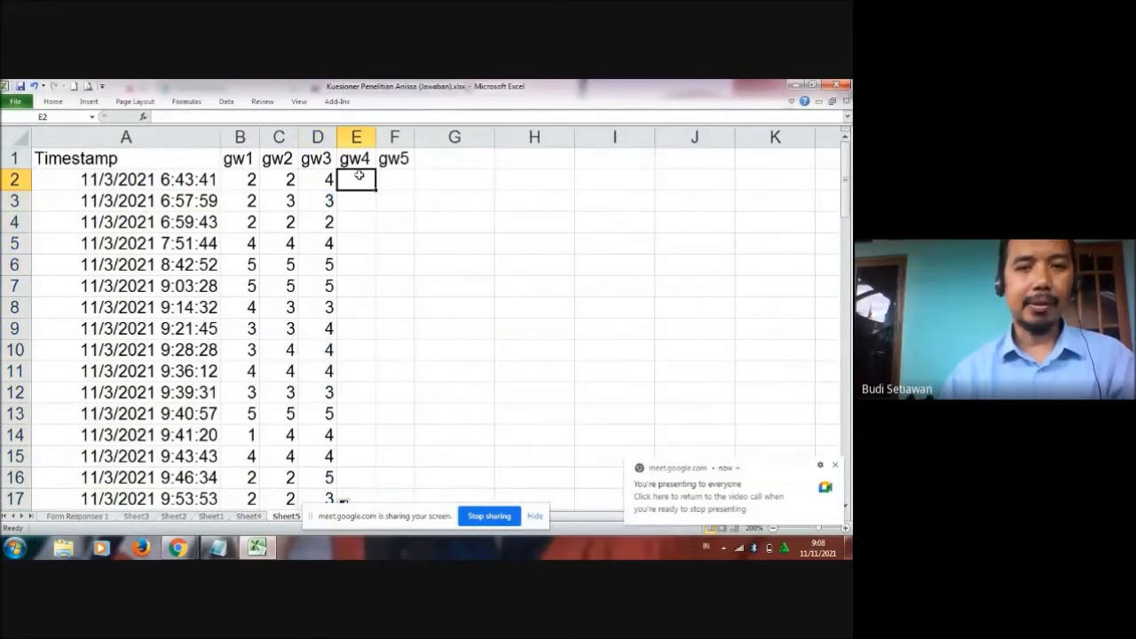
{"action": "type", "text": "="}
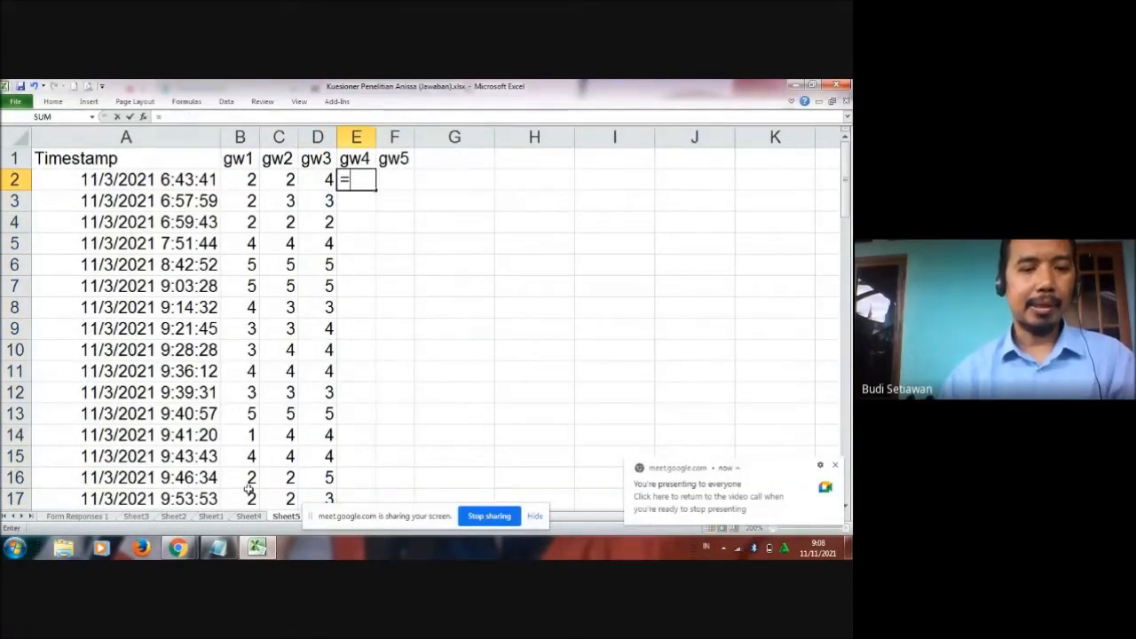
{"action": "left_click", "coordinate": [250, 516]}
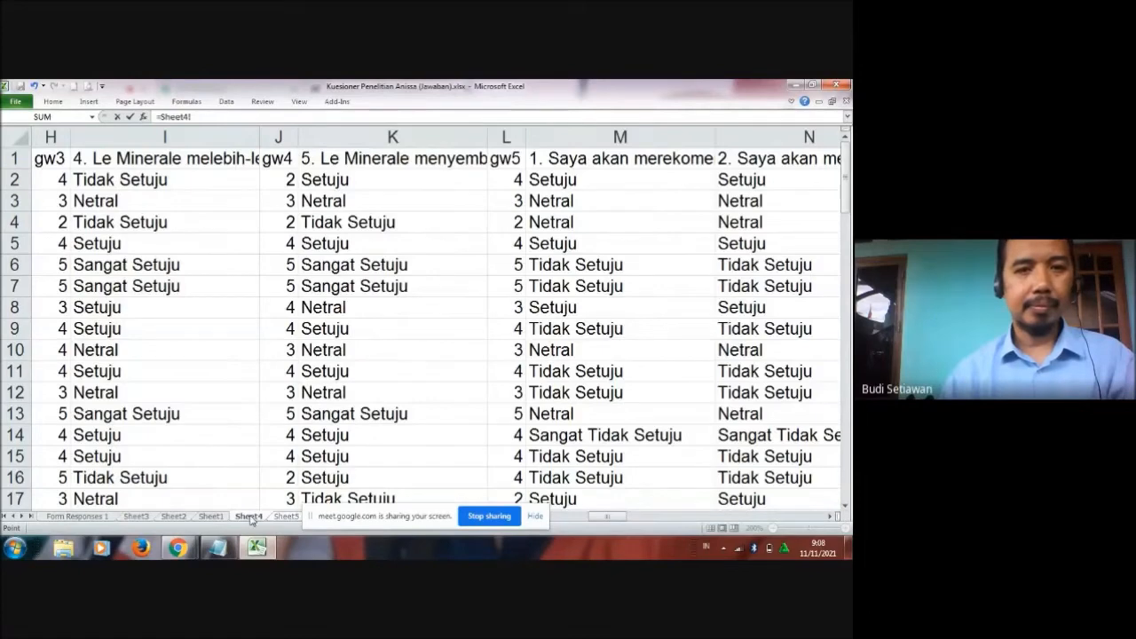
{"action": "left_click", "coordinate": [287, 180]}
{"action": "key", "text": "Return"}
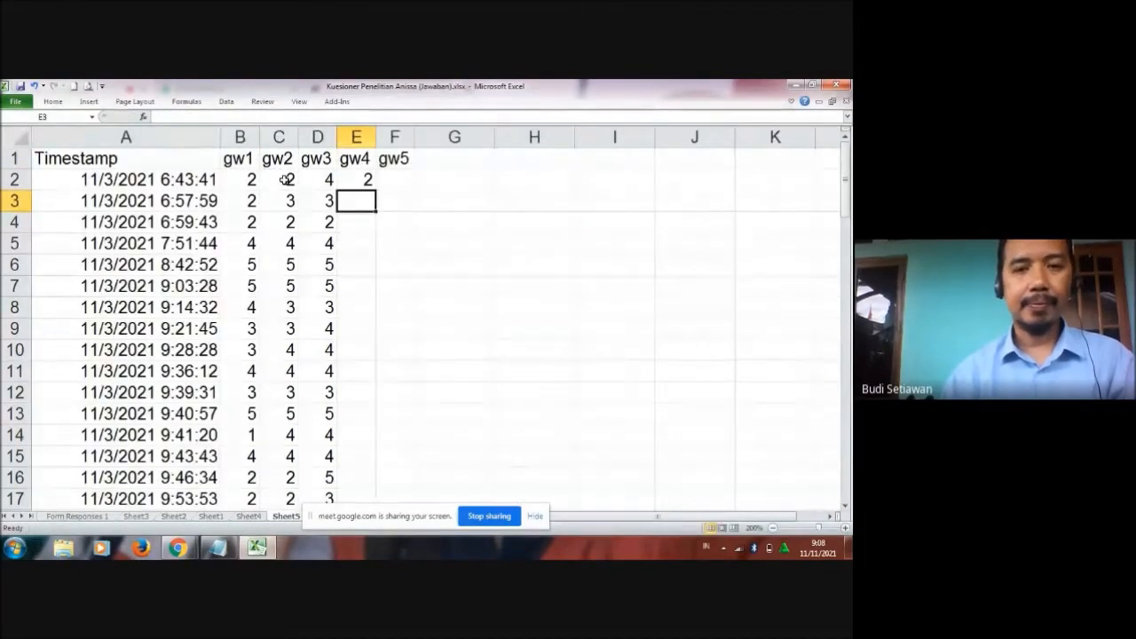
{"action": "left_click", "coordinate": [364, 179]}
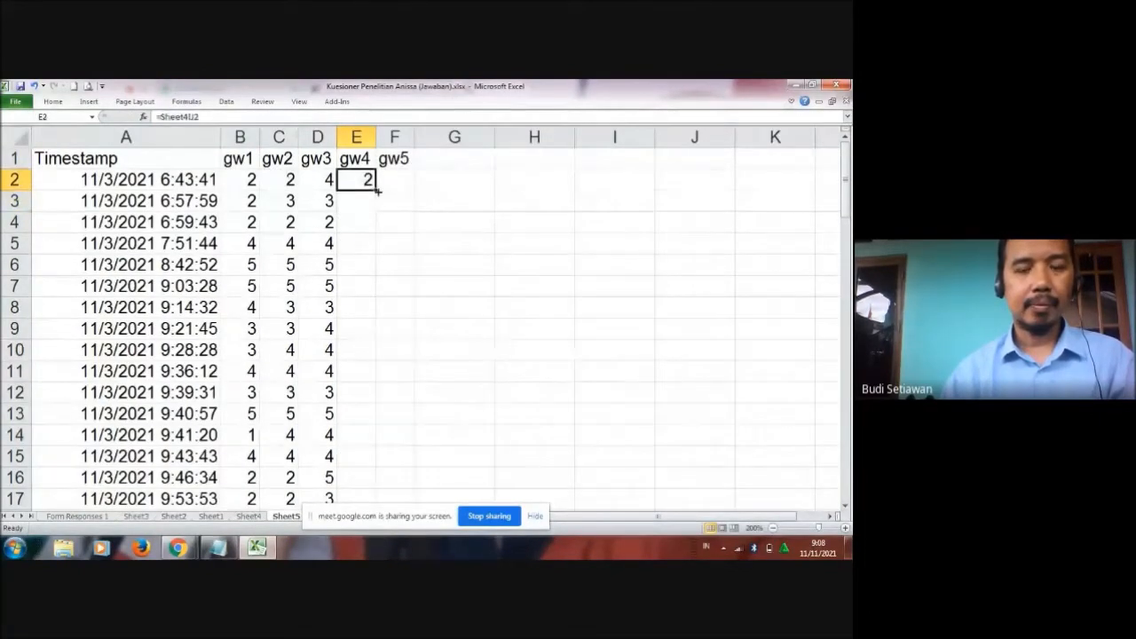
{"action": "double_click", "coordinate": [376, 188]}
- Link F2 of Sheet5 to the gw5 score with =Sheet4!L2 and fill it down the gw5 column
{"action": "left_click", "coordinate": [404, 178]}
{"action": "type", "text": "="}
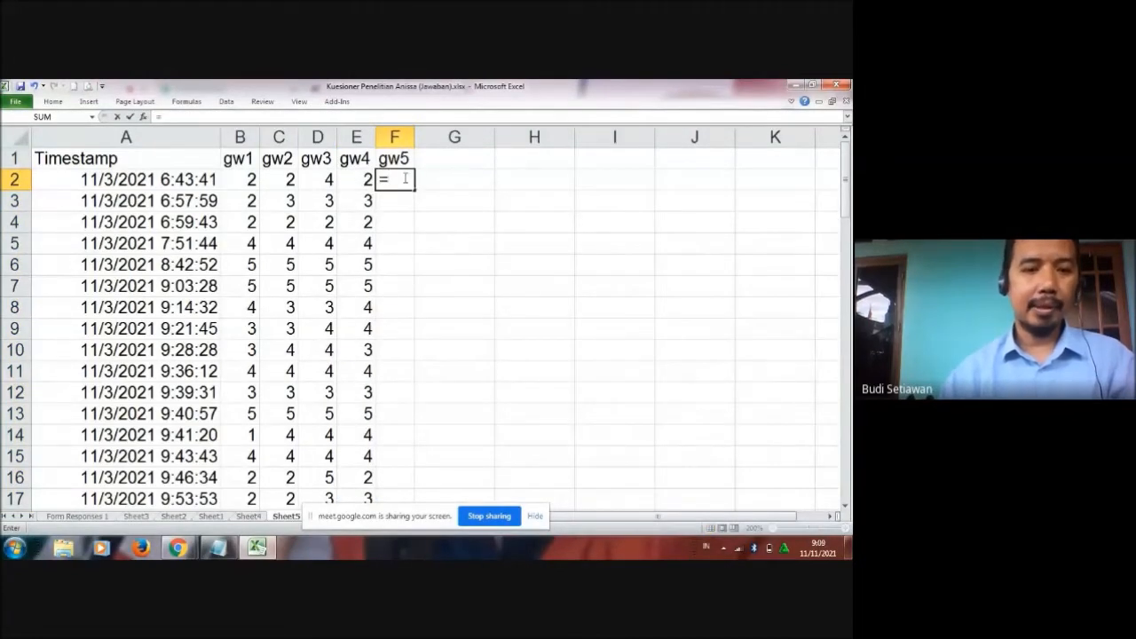
{"action": "left_click", "coordinate": [250, 517]}
{"action": "left_click", "coordinate": [513, 176]}
{"action": "key", "text": "Return"}
{"action": "left_click", "coordinate": [410, 182]}
{"action": "double_click", "coordinate": [415, 188]}
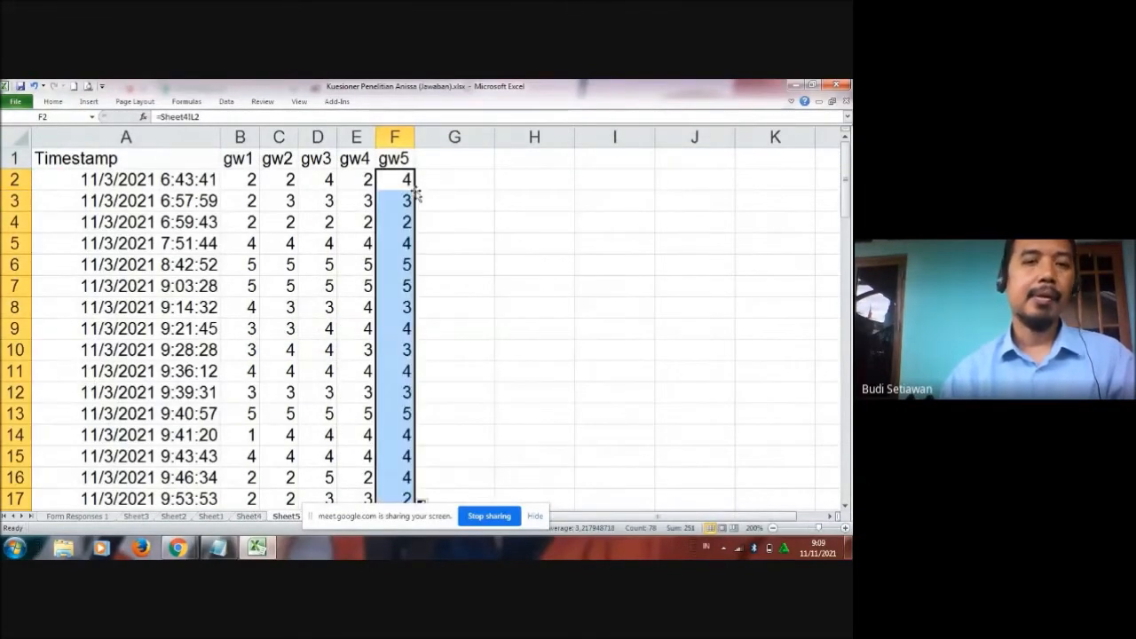
- Narrow the Timestamp column slightly and freeze the header row of Sheet5
{"action": "left_click", "coordinate": [478, 193]}
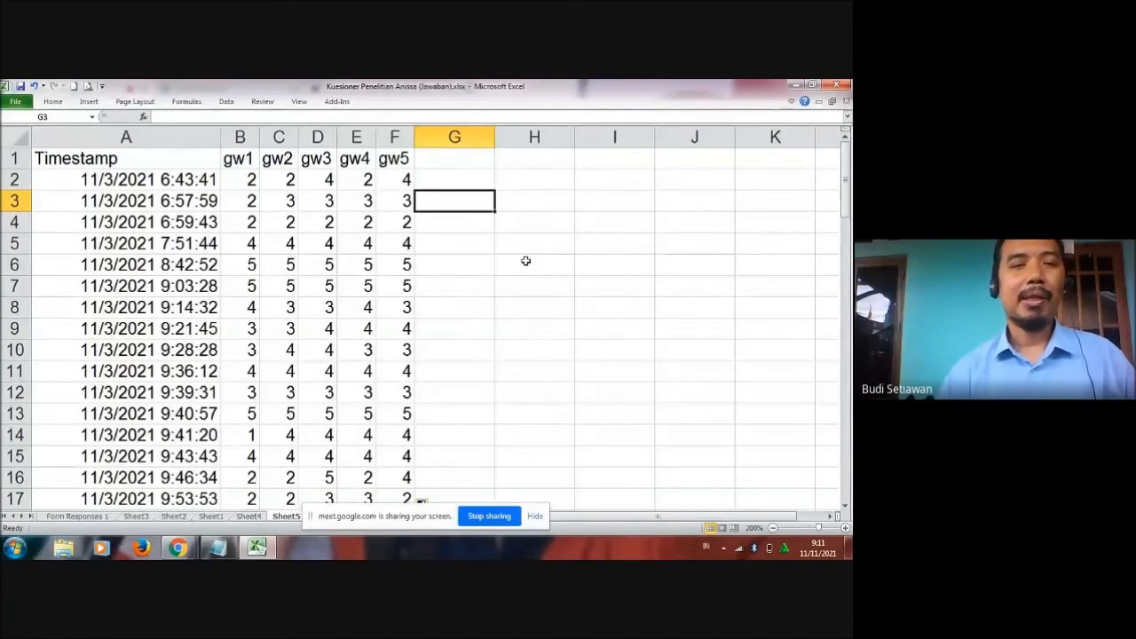
{"action": "left_click", "coordinate": [467, 161]}
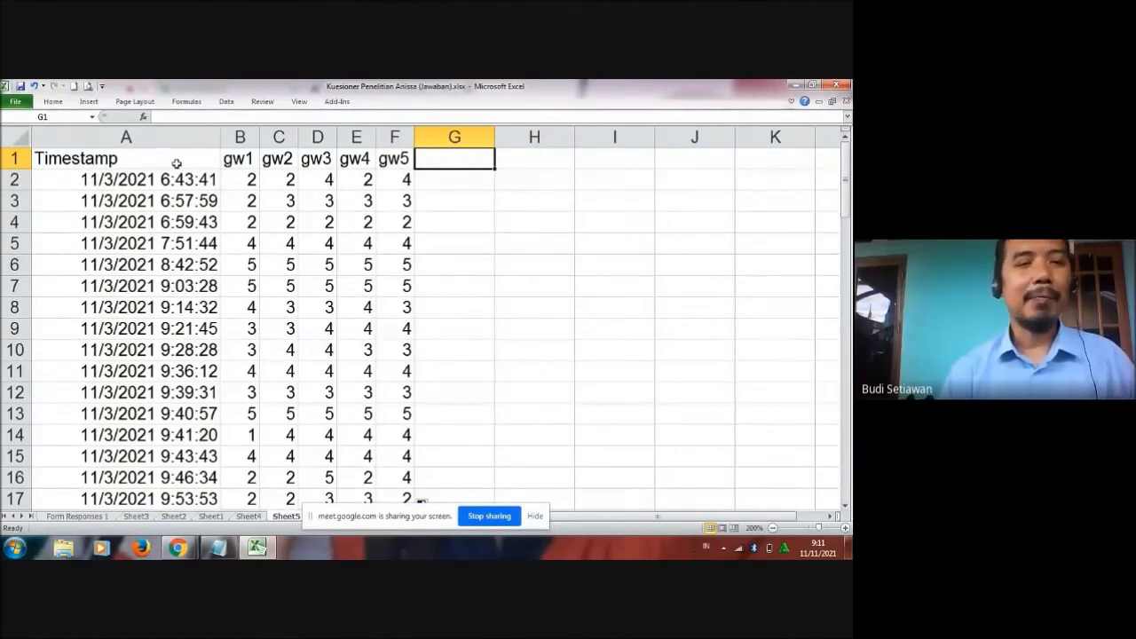
{"action": "mouse_move", "coordinate": [219, 136]}
{"action": "left_mouse_down"}
{"action": "mouse_move", "coordinate": [144, 133]}
{"action": "mouse_move", "coordinate": [215, 137]}
{"action": "left_mouse_up"}
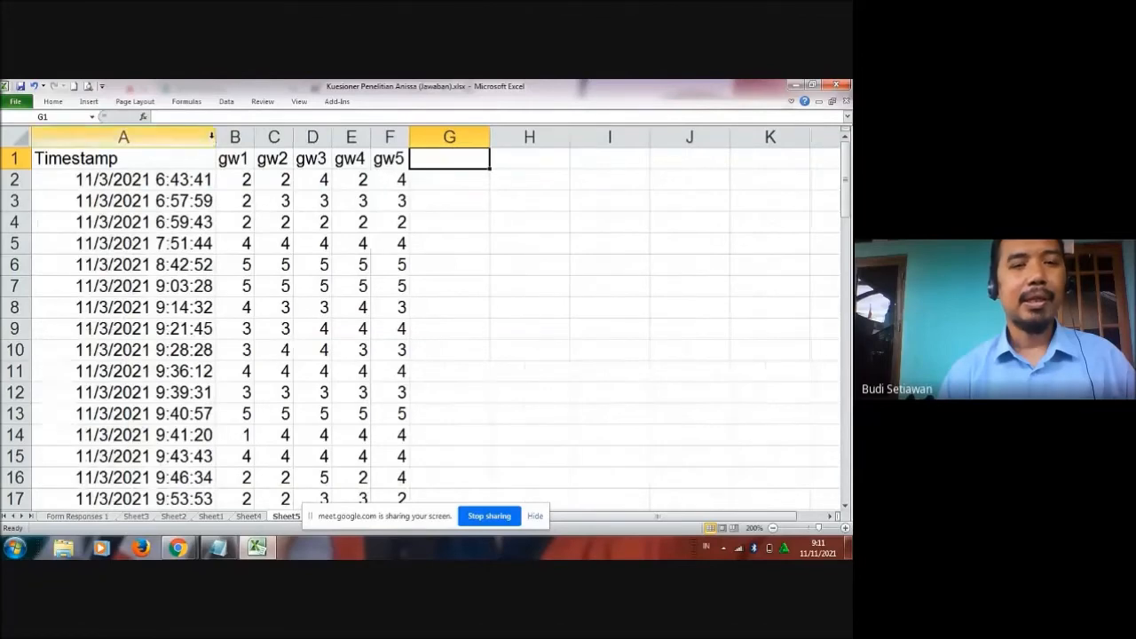
{"action": "left_click", "coordinate": [93, 179]}
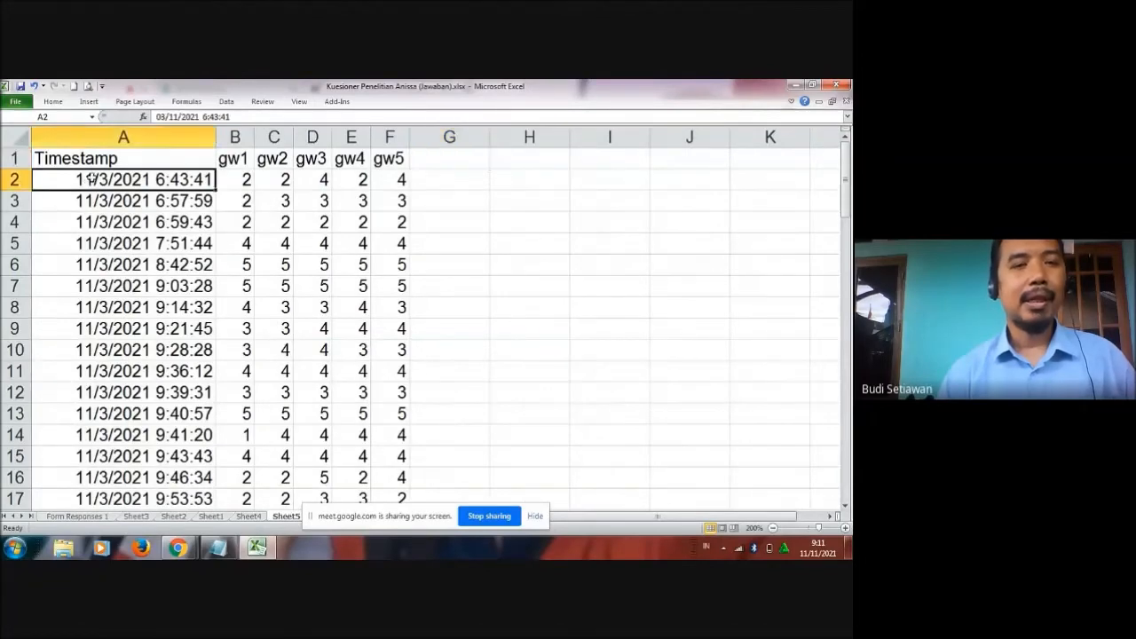
{"action": "left_click", "coordinate": [298, 102]}
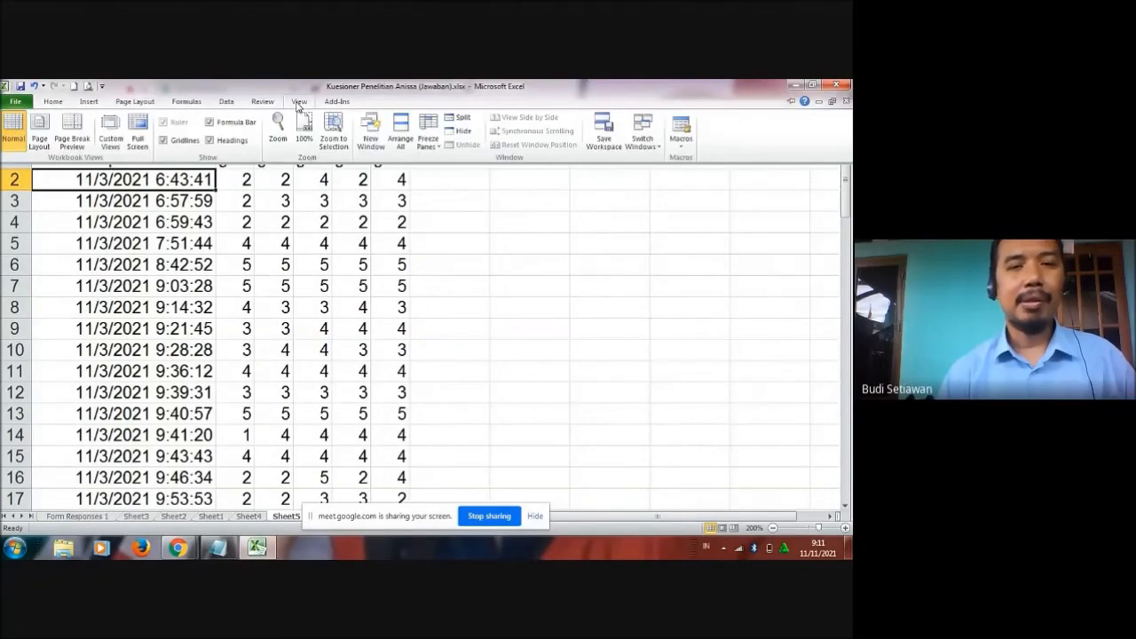
{"action": "left_click", "coordinate": [429, 142]}
{"action": "left_click", "coordinate": [441, 166]}
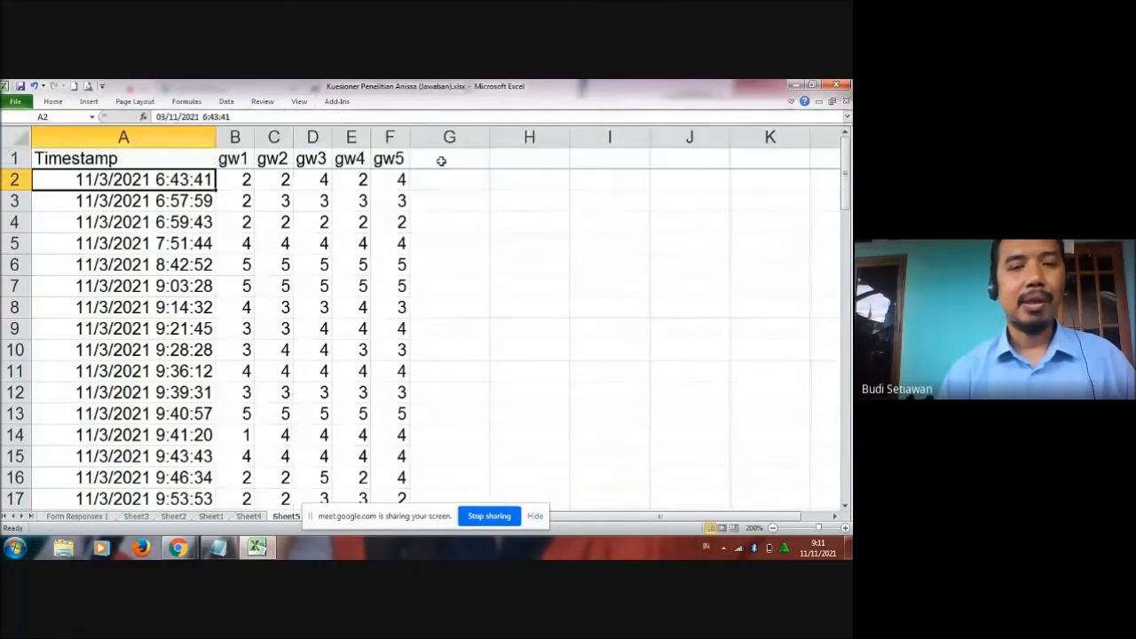
- Add a gw column in G of Sheet5 that averages gw1 to gw5 with =AVERAGE(B2:F2), filled down for every response
{"action": "left_click", "coordinate": [447, 156]}
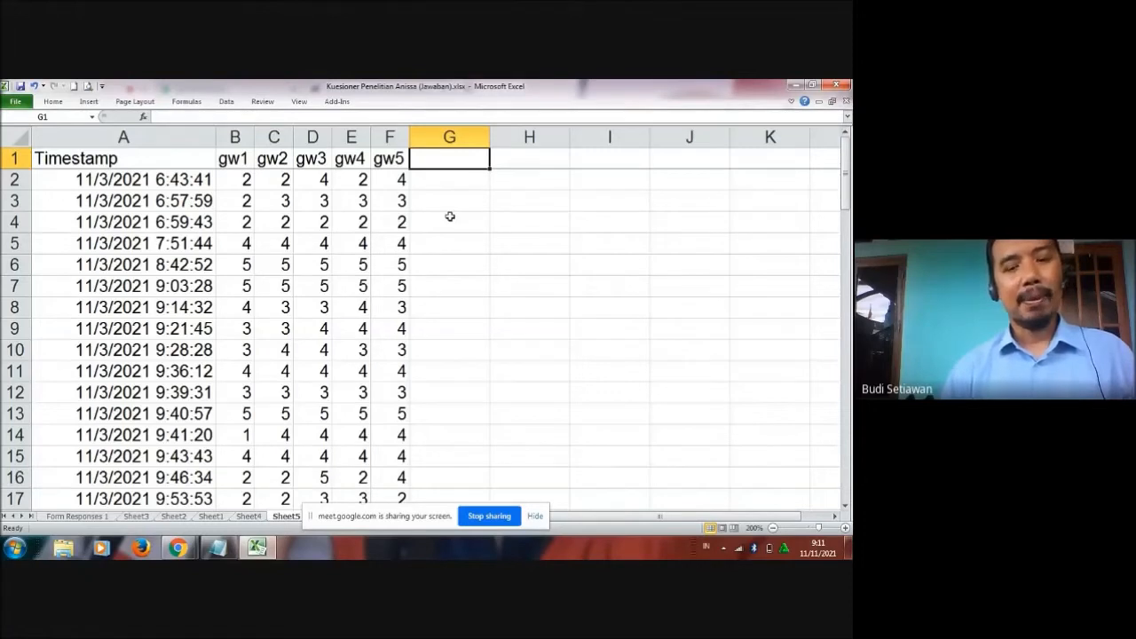
{"action": "type", "text": "gw"}
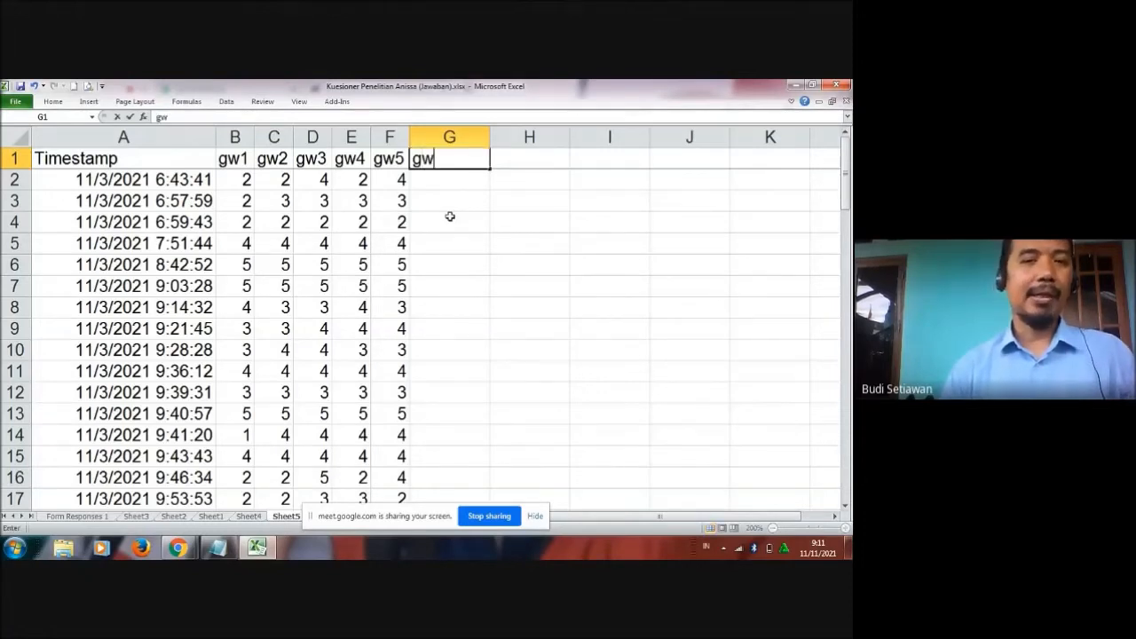
{"action": "key", "text": "Return"}
{"action": "type", "text": "=av"}
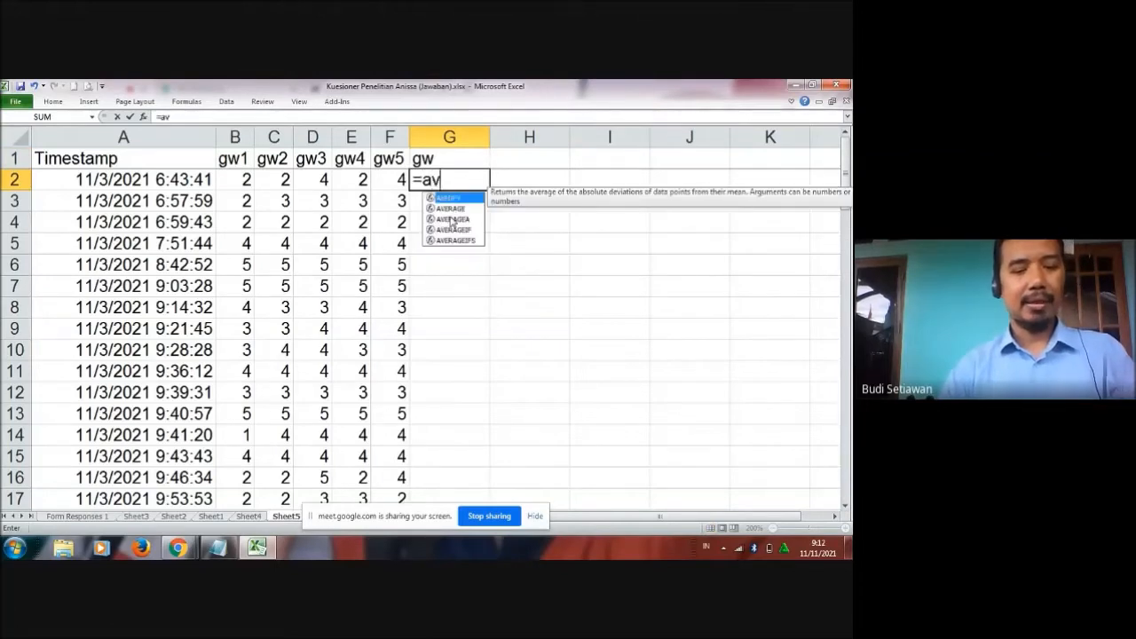
{"action": "type", "text": "erage("}
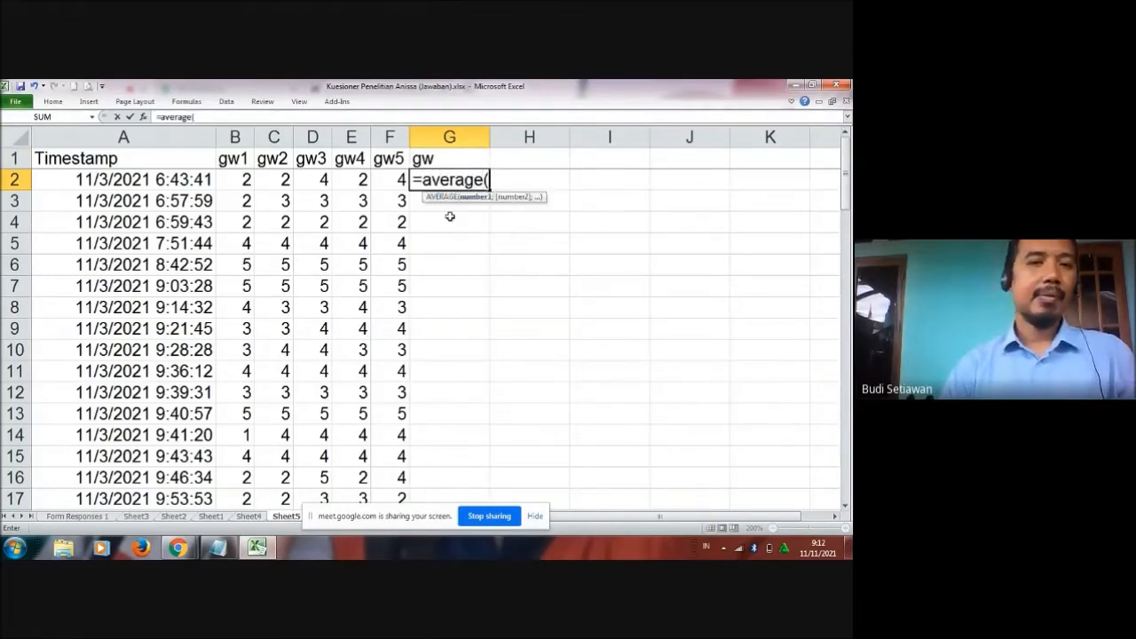
{"action": "left_click", "coordinate": [247, 179]}
{"action": "left_click_drag", "start_coordinate": [246, 180], "coordinate": [395, 181]}
{"action": "type", "text": ")"}
{"action": "key", "text": "Return"}
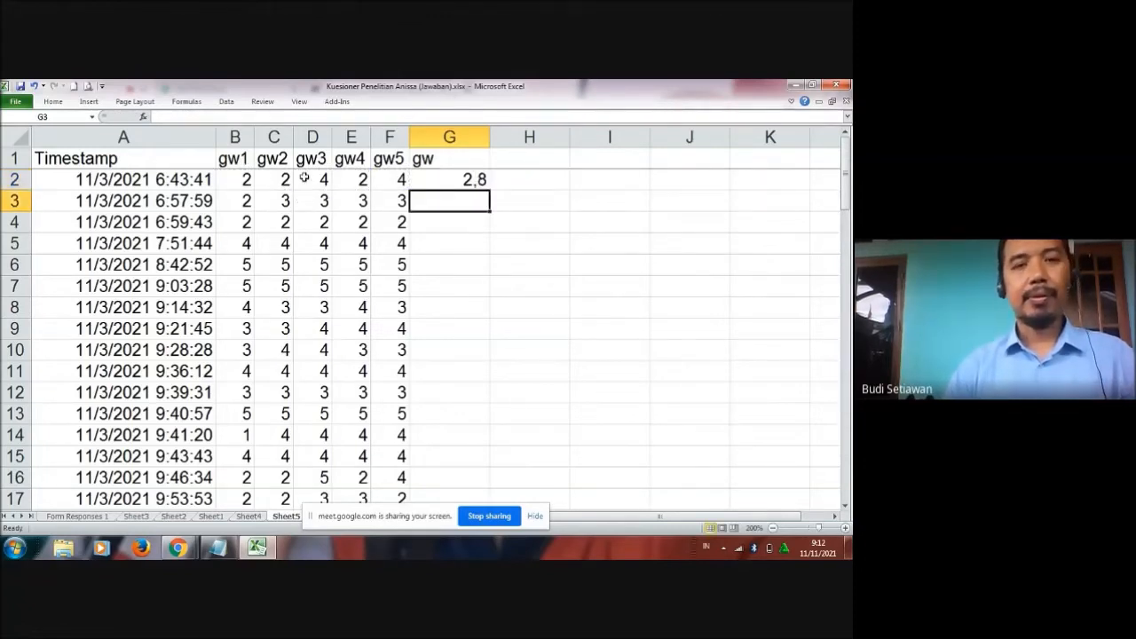
{"action": "left_click", "coordinate": [464, 178]}
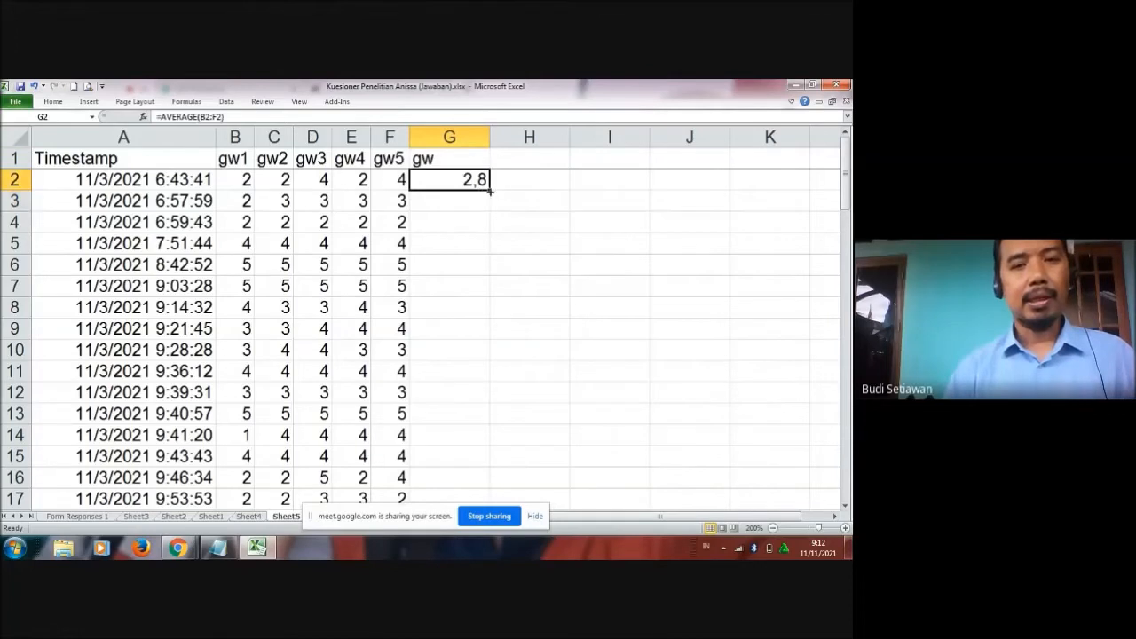
{"action": "double_click", "coordinate": [489, 190]}
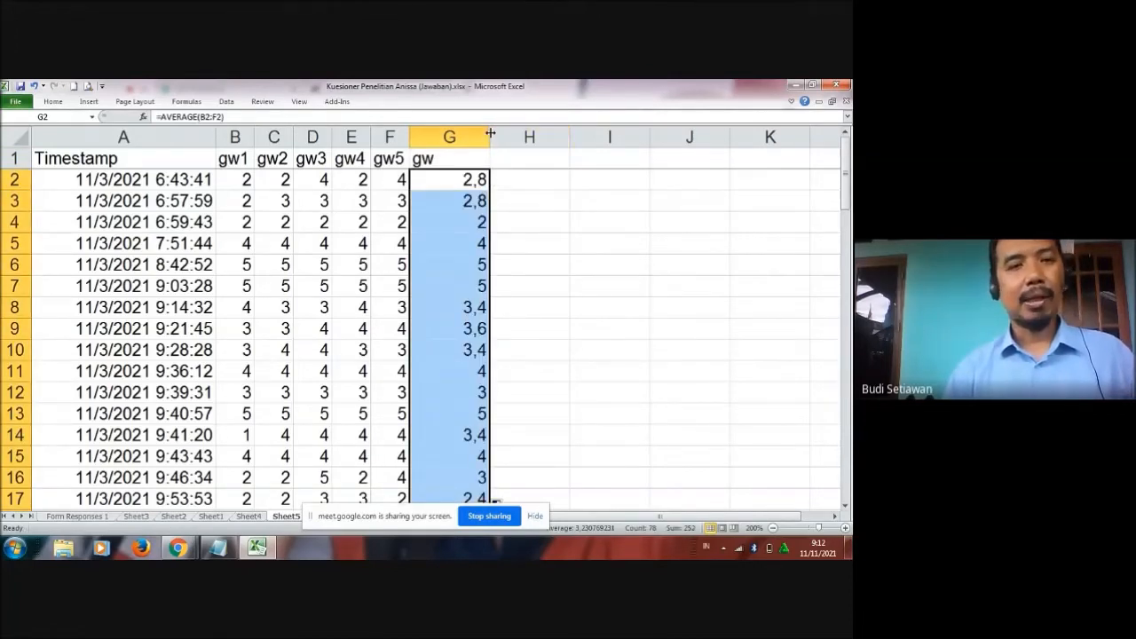
- Format the gw averages in column G to one decimal place and narrow the column to fit
{"action": "left_click", "coordinate": [56, 103]}
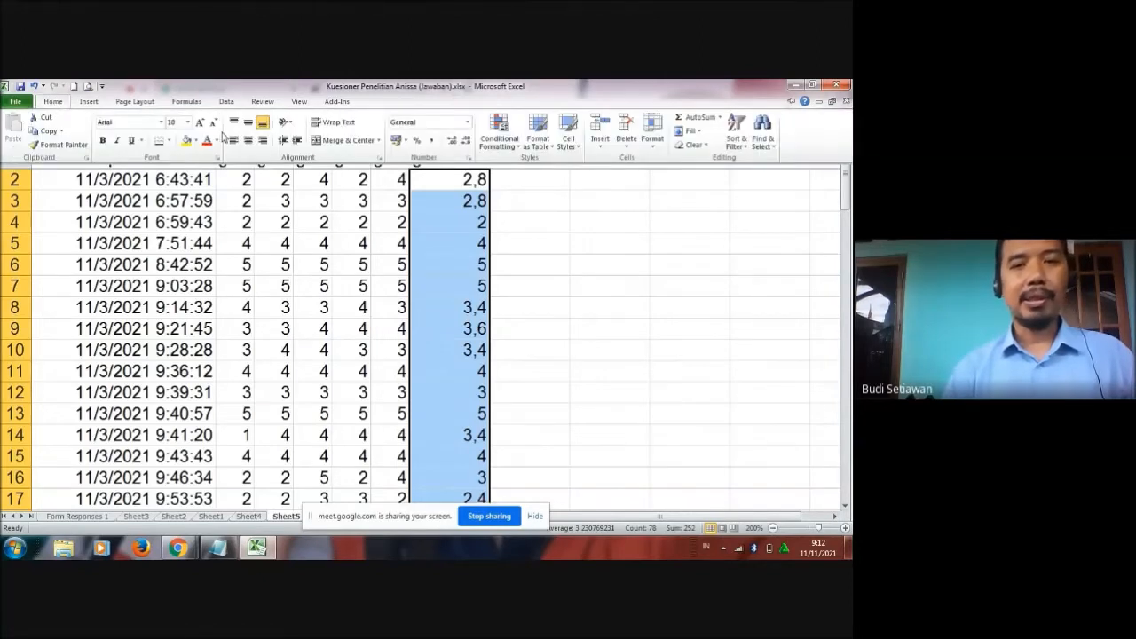
{"action": "left_click", "coordinate": [452, 142]}
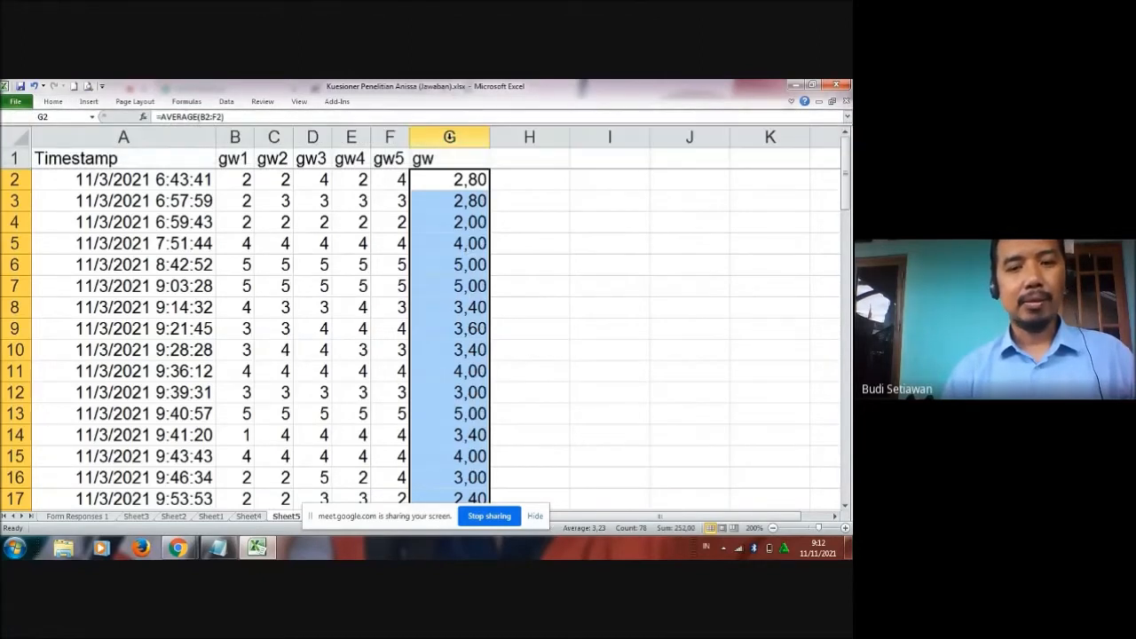
{"action": "left_click", "coordinate": [51, 102]}
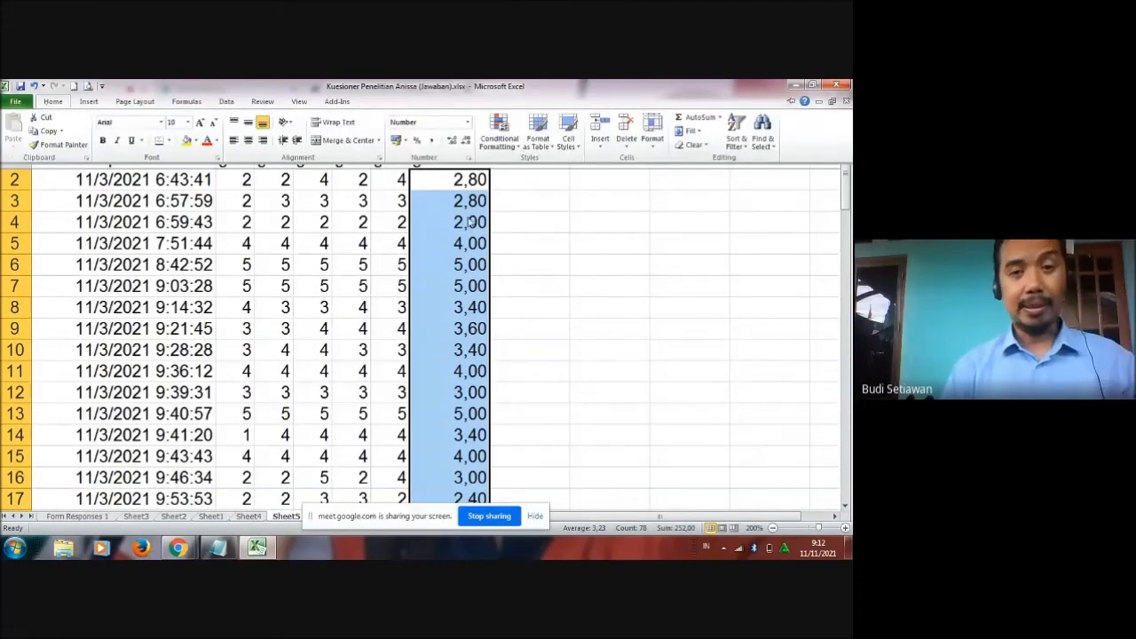
{"action": "left_click", "coordinate": [466, 142]}
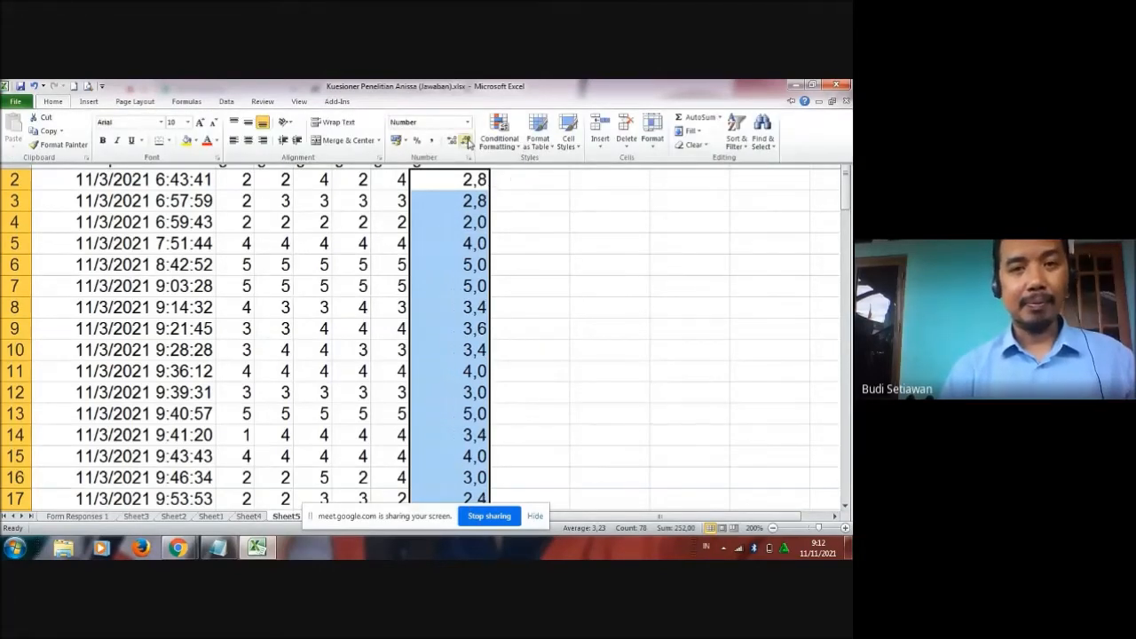
{"action": "left_click", "coordinate": [529, 197]}
{"action": "left_click_drag", "start_coordinate": [489, 137], "coordinate": [458, 137]}
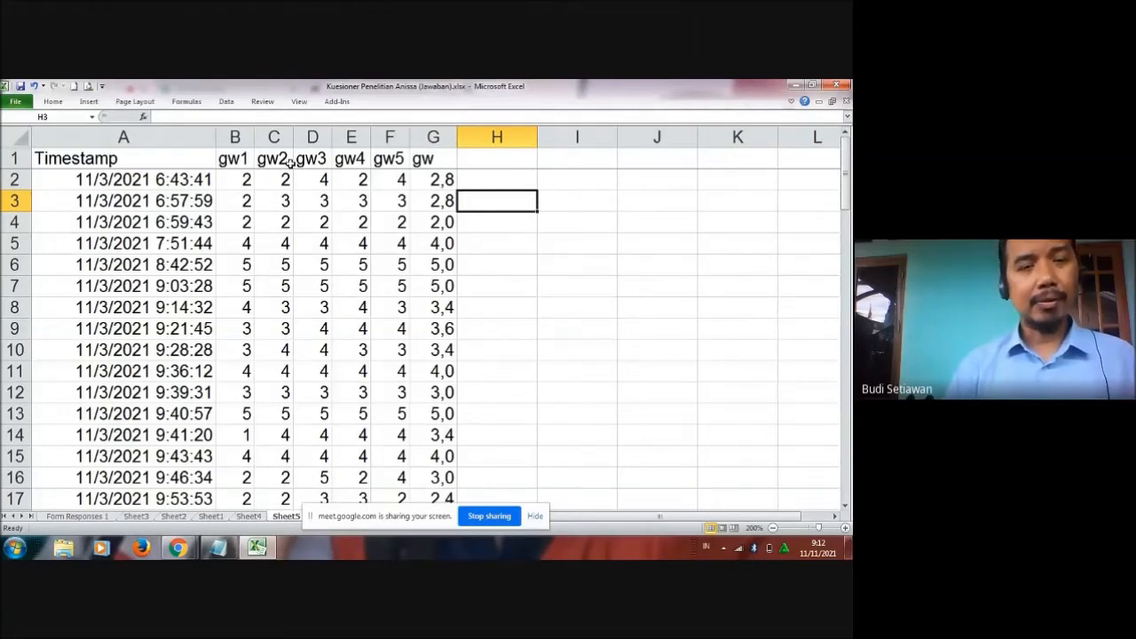
{"action": "left_click", "coordinate": [186, 180]}
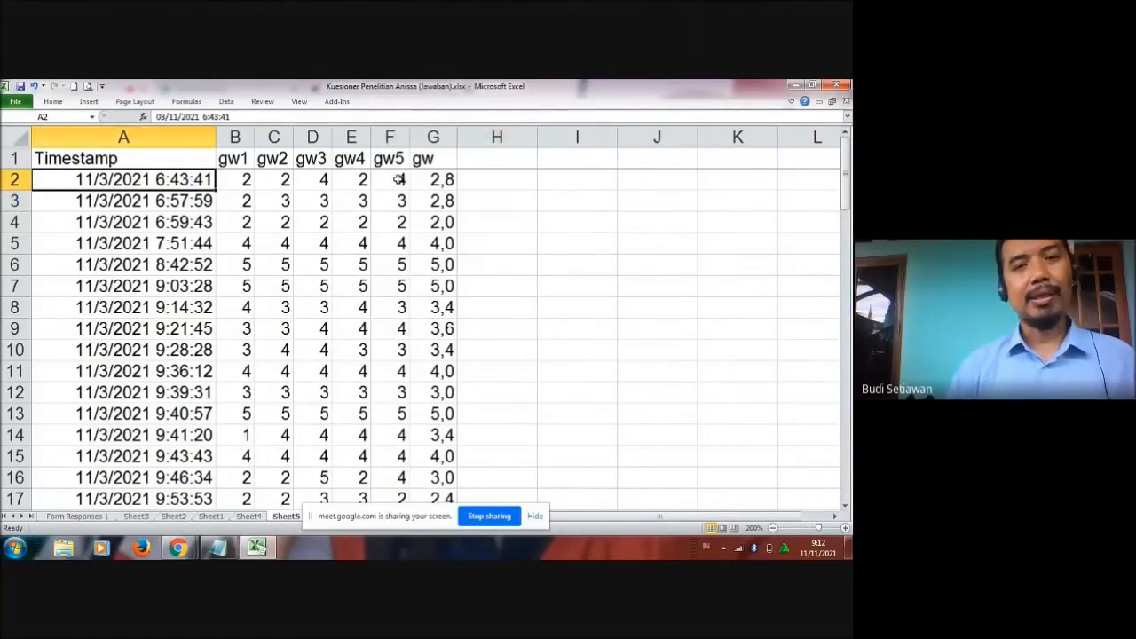
{"action": "left_click", "coordinate": [431, 180]}
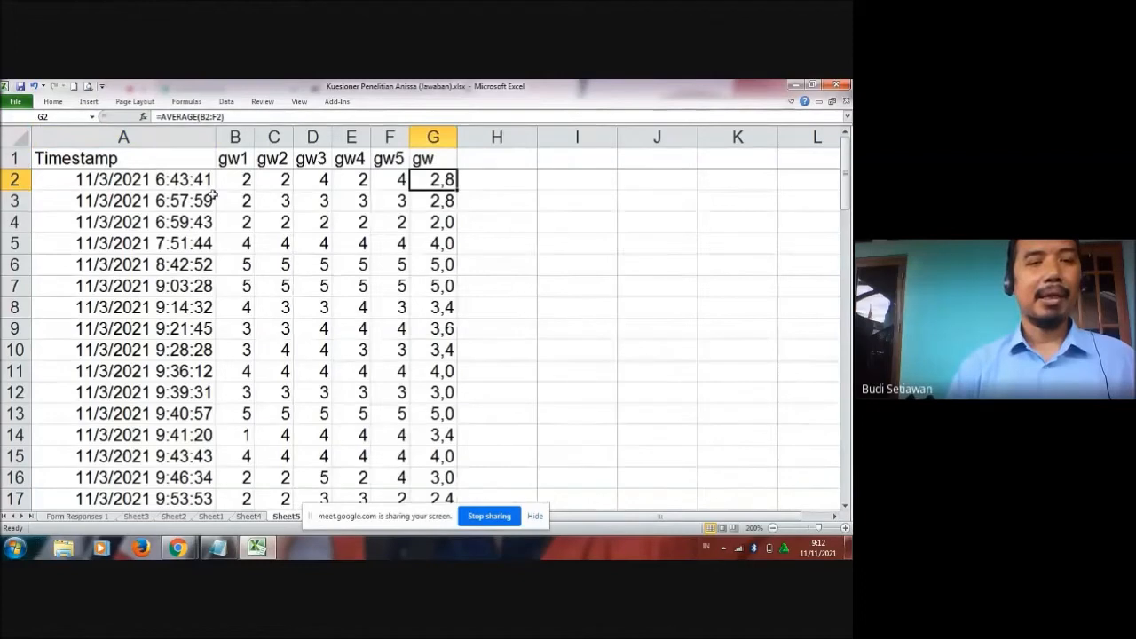
{"action": "left_click", "coordinate": [171, 201]}
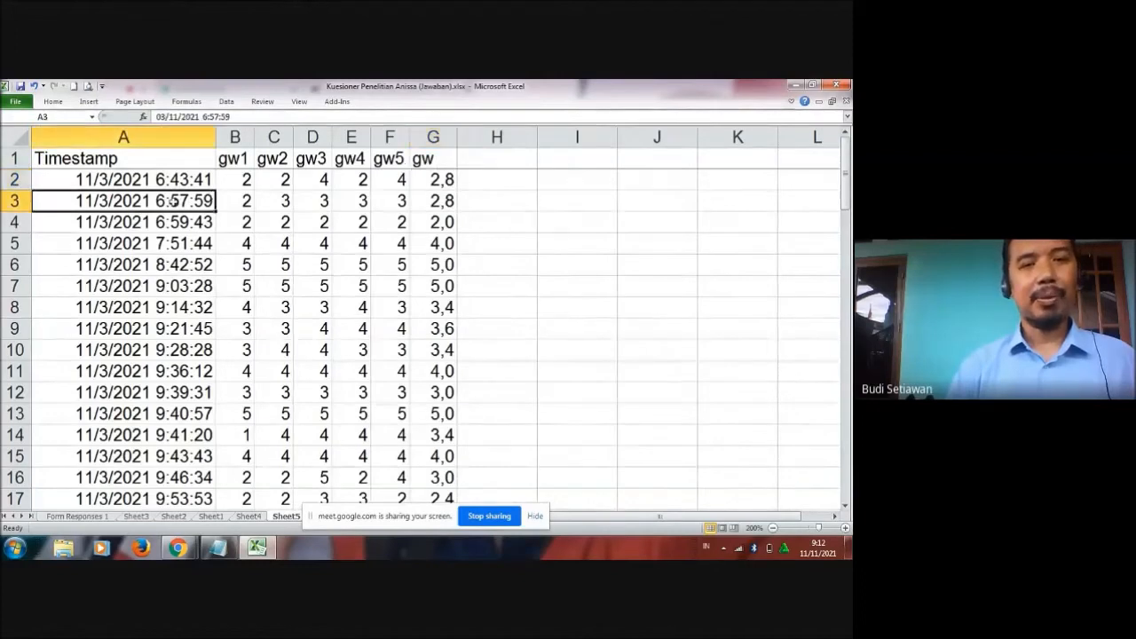
{"action": "left_click", "coordinate": [449, 203]}
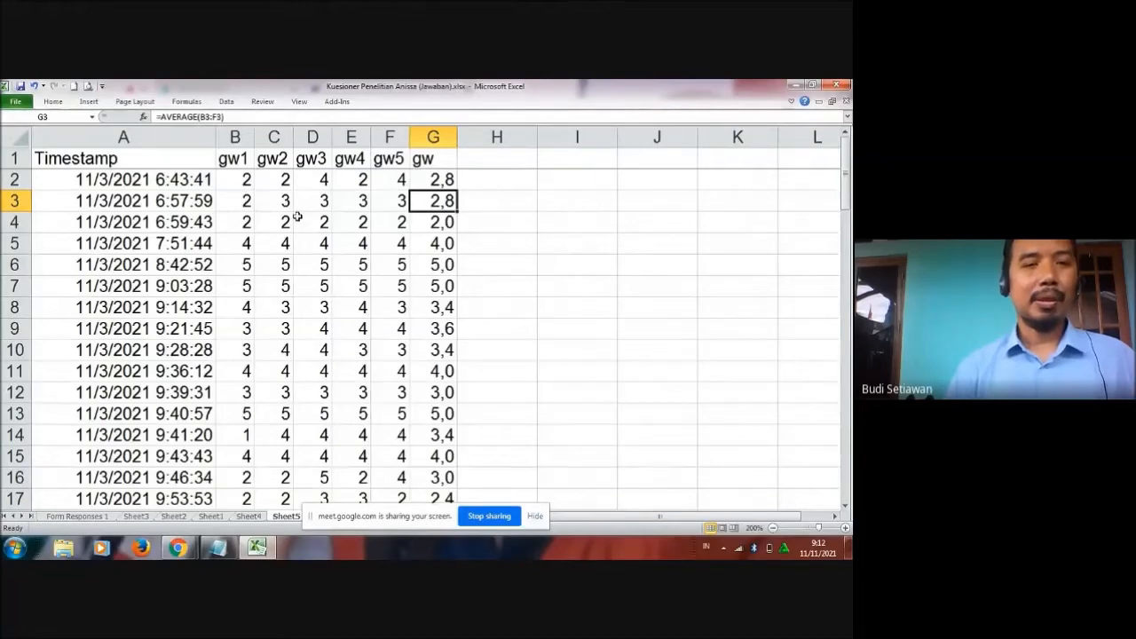
- Review the gw1 to gw5 scores and gw averages down to the last response in row 79 of Sheet5
{"action": "left_click_drag", "start_coordinate": [848, 201], "coordinate": [843, 553]}
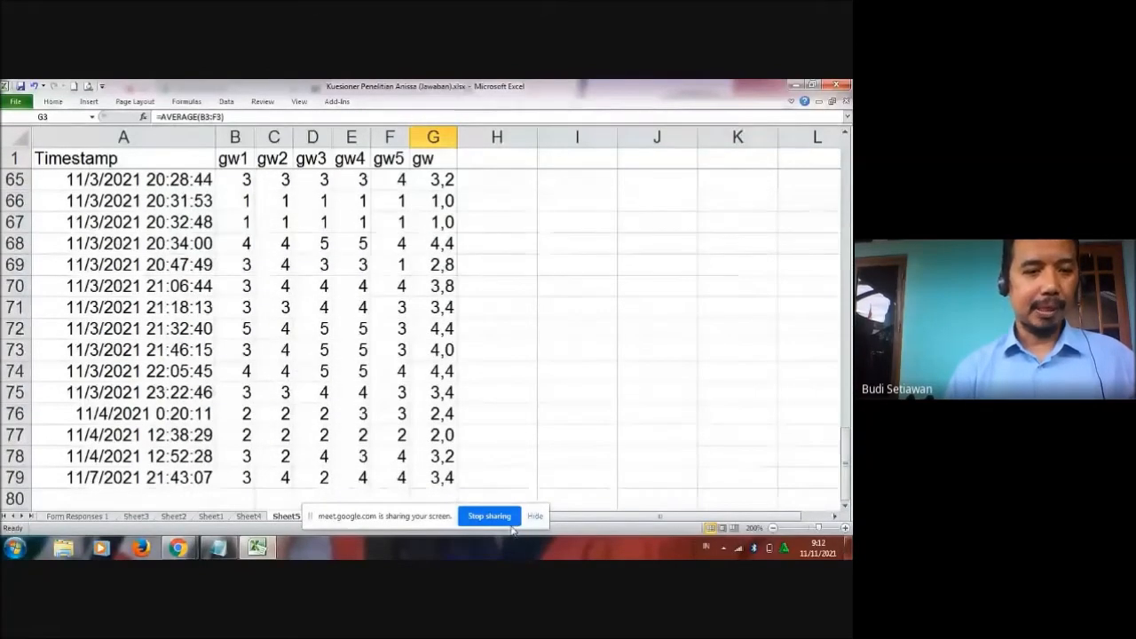
{"action": "left_click", "coordinate": [236, 480]}
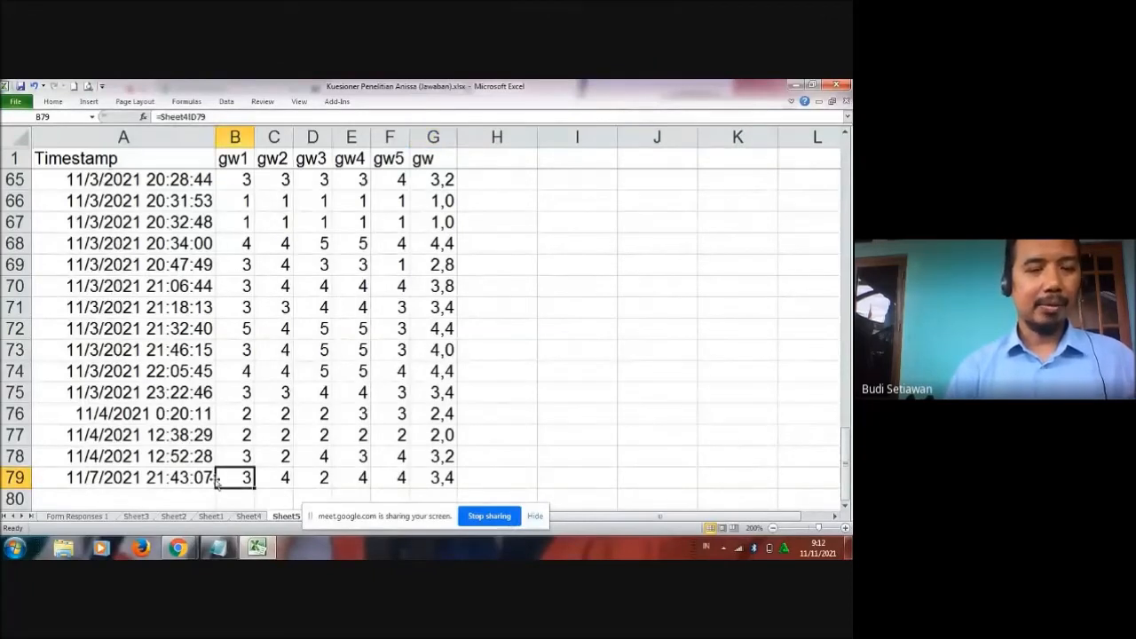
{"action": "left_click", "coordinate": [234, 494]}
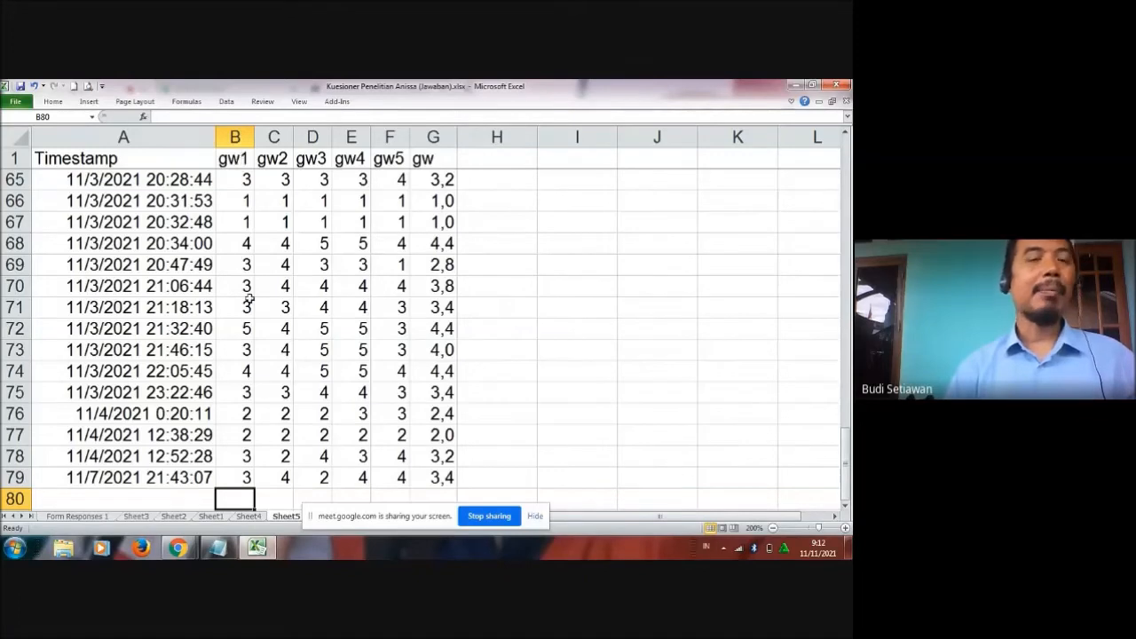
{"action": "left_click", "coordinate": [441, 222]}
{"action": "left_click", "coordinate": [189, 222]}
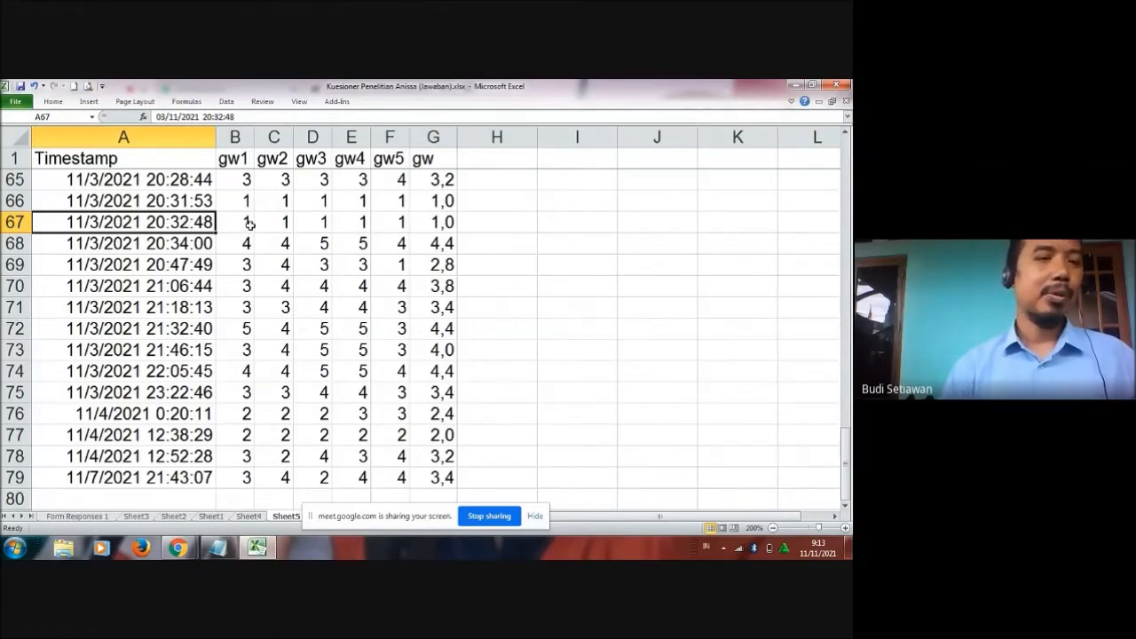
{"action": "left_click", "coordinate": [15, 222]}
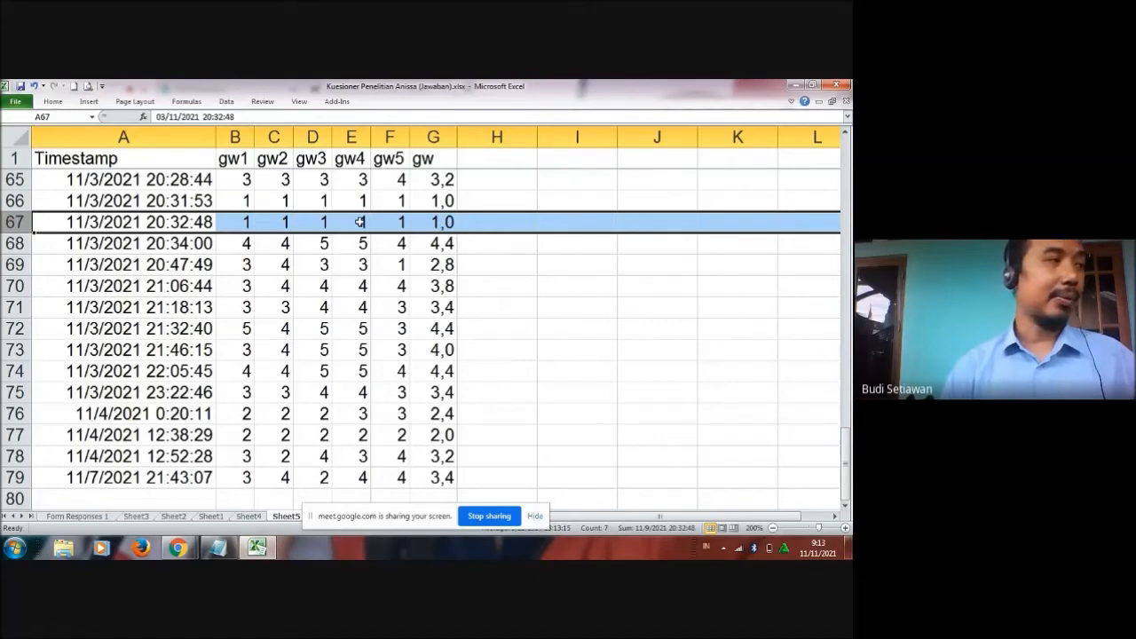
{"action": "left_click", "coordinate": [523, 257]}
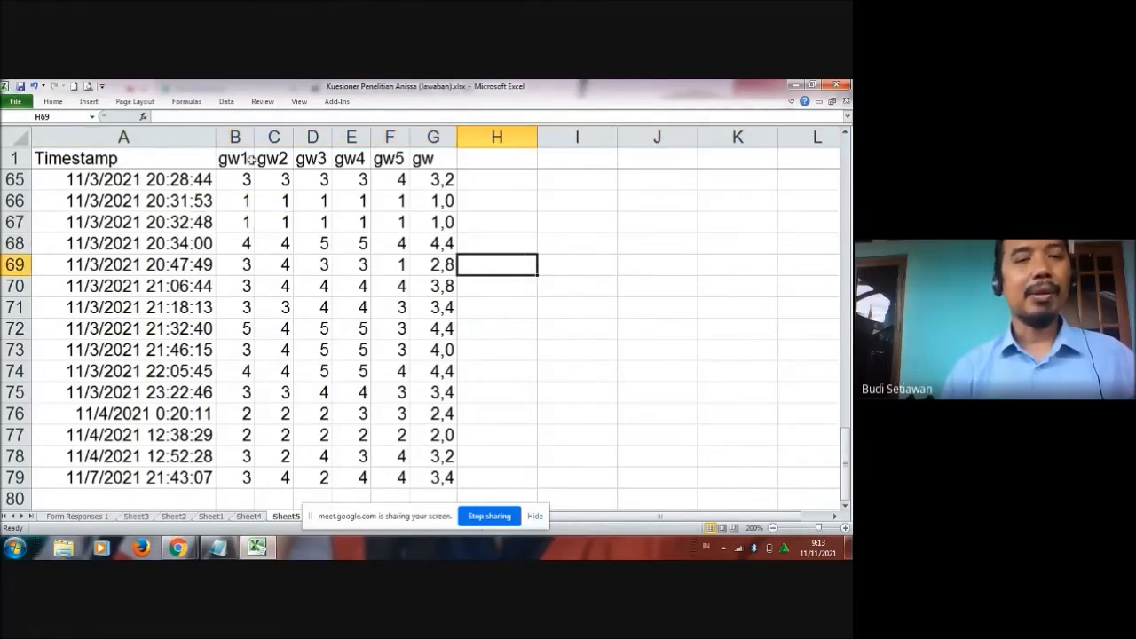
{"action": "left_click", "coordinate": [240, 135]}
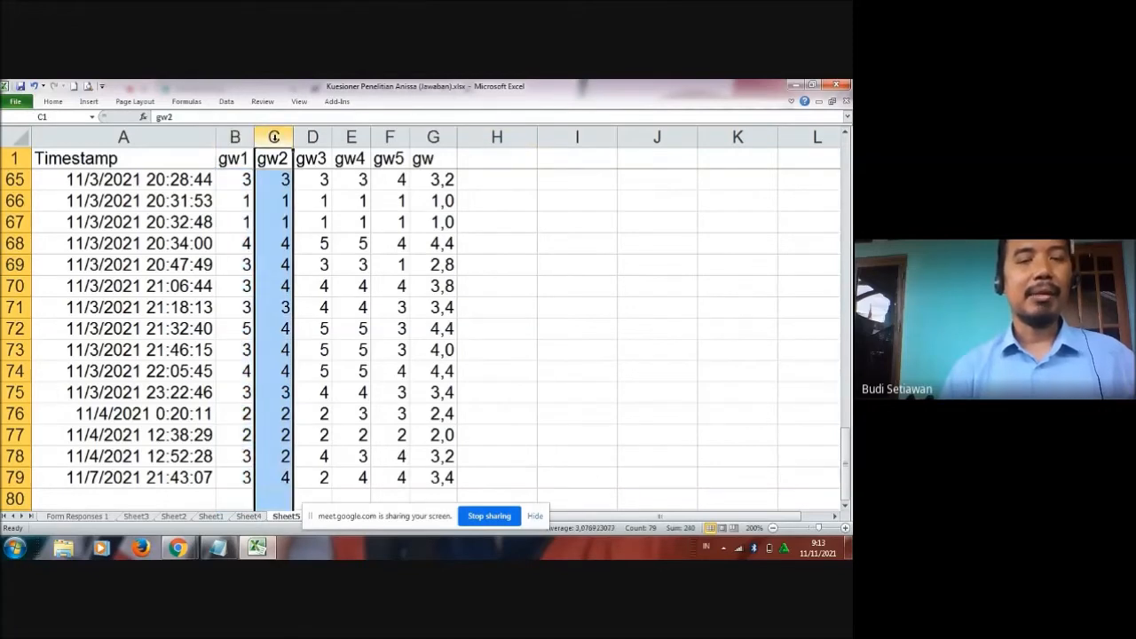
{"action": "left_click", "coordinate": [391, 139]}
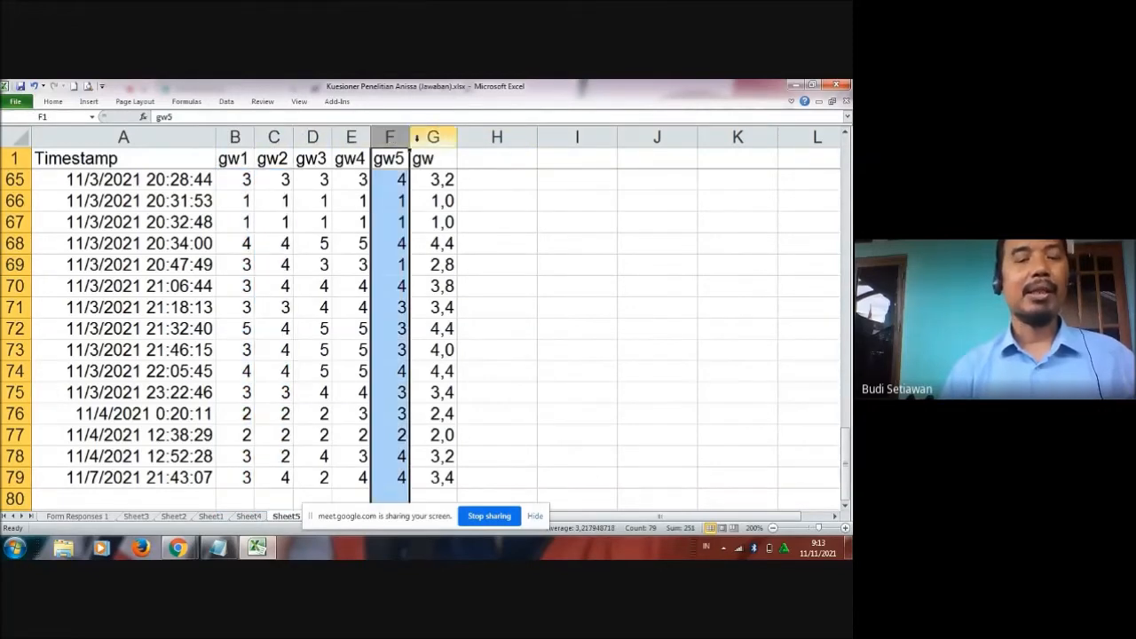
{"action": "left_click", "coordinate": [504, 197]}
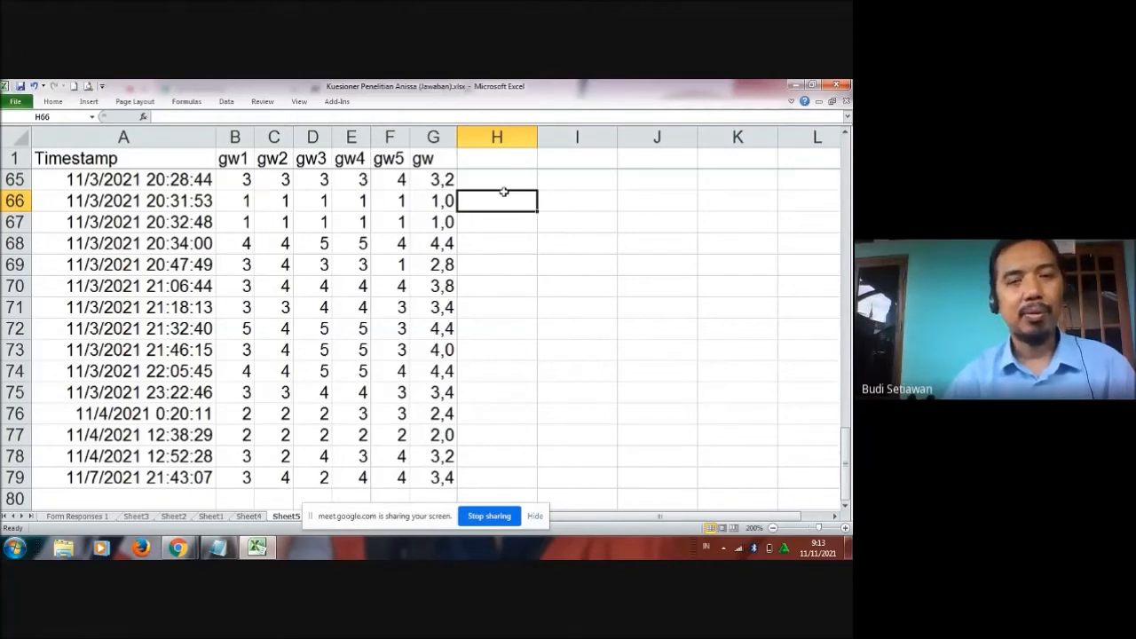
- Start a CORREL formula in B80, below the last response, with the gw1 scores B2:B79 as its first array
{"action": "key", "text": "Down"}
{"action": "key", "text": "Down"}
{"action": "key", "text": "Down"}
{"action": "key", "text": "Down"}
{"action": "key", "text": "Down"}
{"action": "key", "text": "Down"}
{"action": "key", "text": "Down"}
{"action": "key", "text": "Down"}
{"action": "key", "text": "Down"}
{"action": "key", "text": "Down"}
{"action": "key", "text": "Down"}
{"action": "key", "text": "Down"}
{"action": "key", "text": "Down"}
{"action": "key", "text": "Down"}
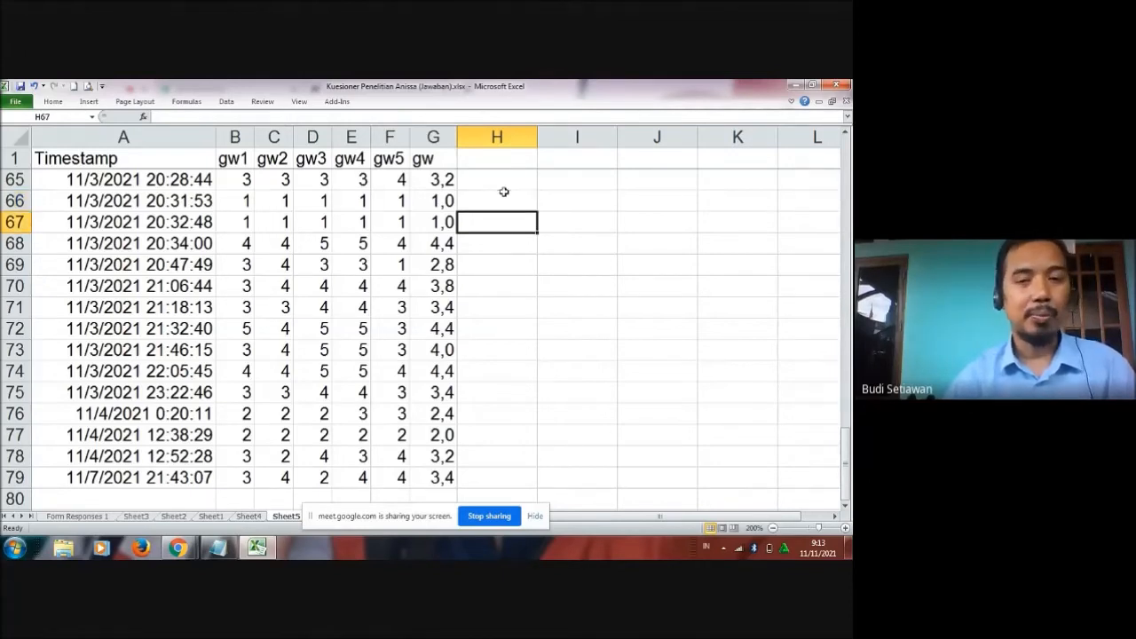
{"action": "key", "text": "Left"}
{"action": "key", "text": "Left"}
{"action": "key", "text": "Left"}
{"action": "key", "text": "Left"}
{"action": "key", "text": "Left"}
{"action": "key", "text": "Left"}
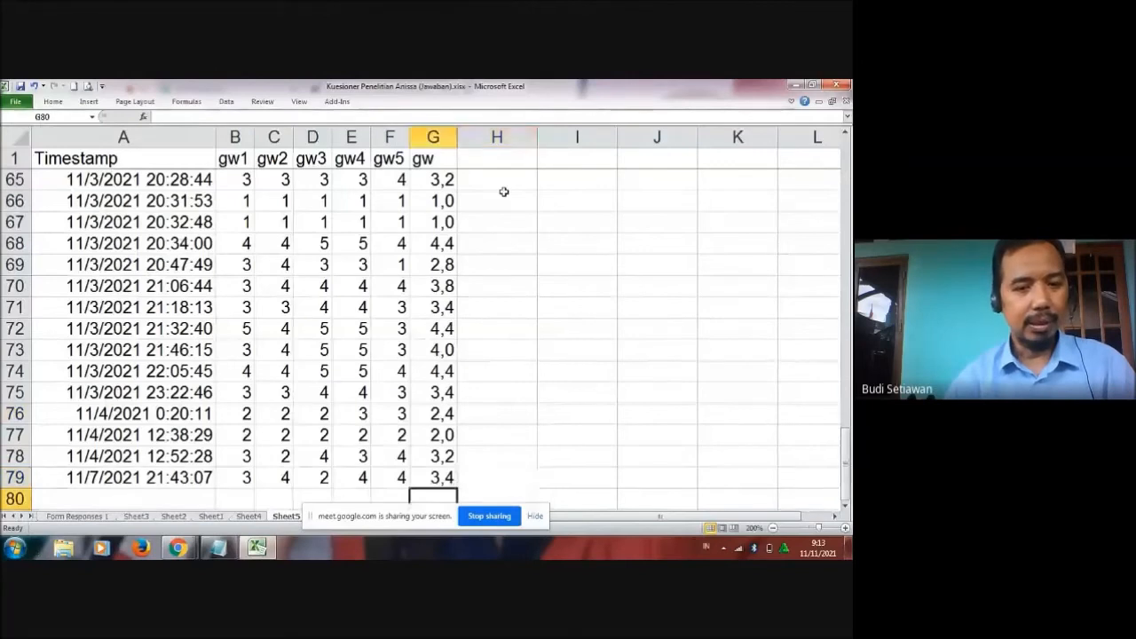
{"action": "key", "text": "Down"}
{"action": "key", "text": "Down"}
{"action": "key", "text": "Up"}
{"action": "key", "text": "Up"}
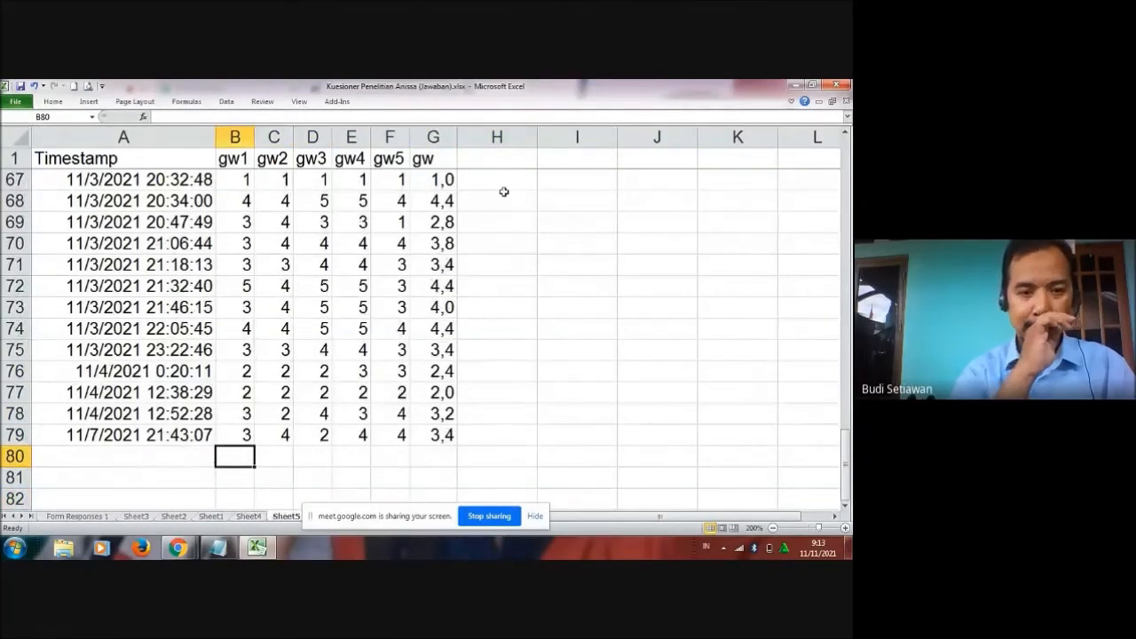
{"action": "type", "text": "="}
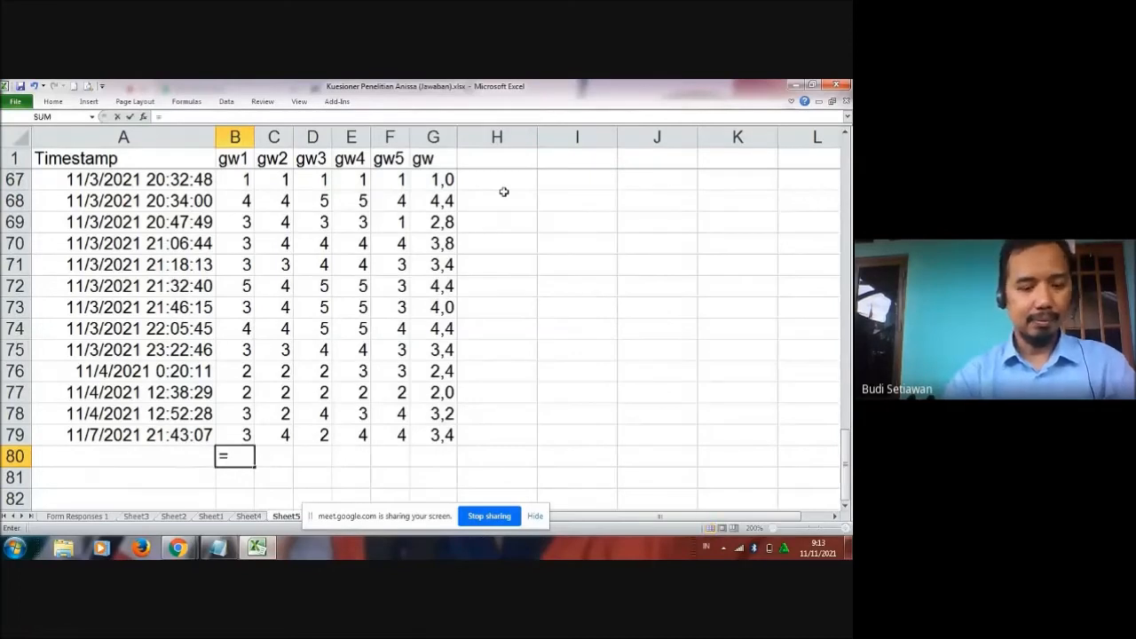
{"action": "type", "text": "cor"}
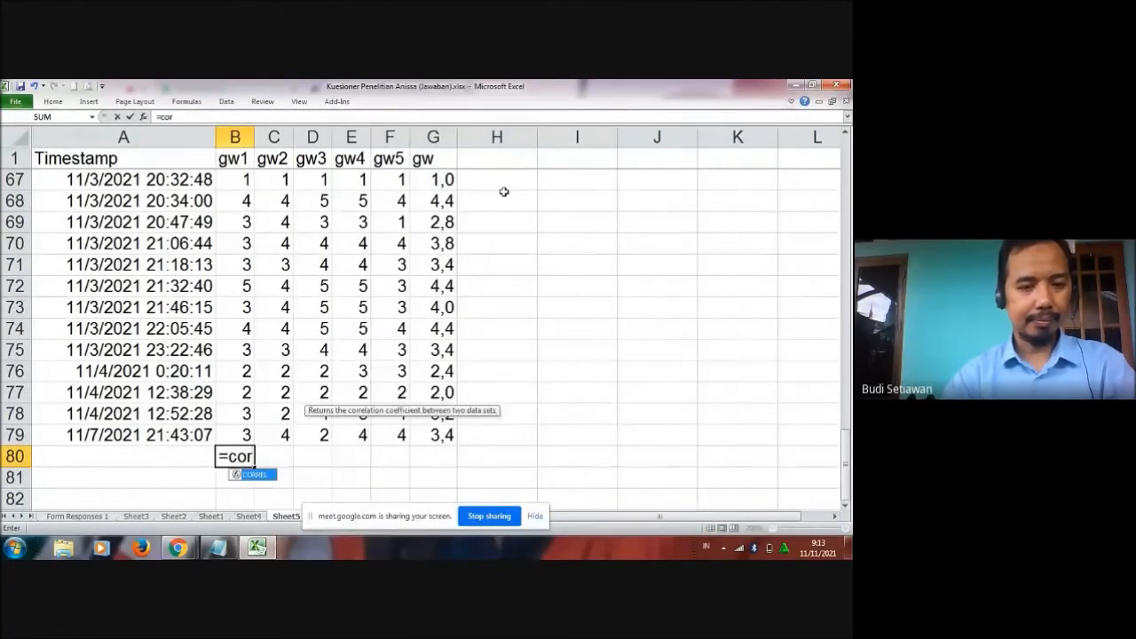
{"action": "type", "text": "rel("}
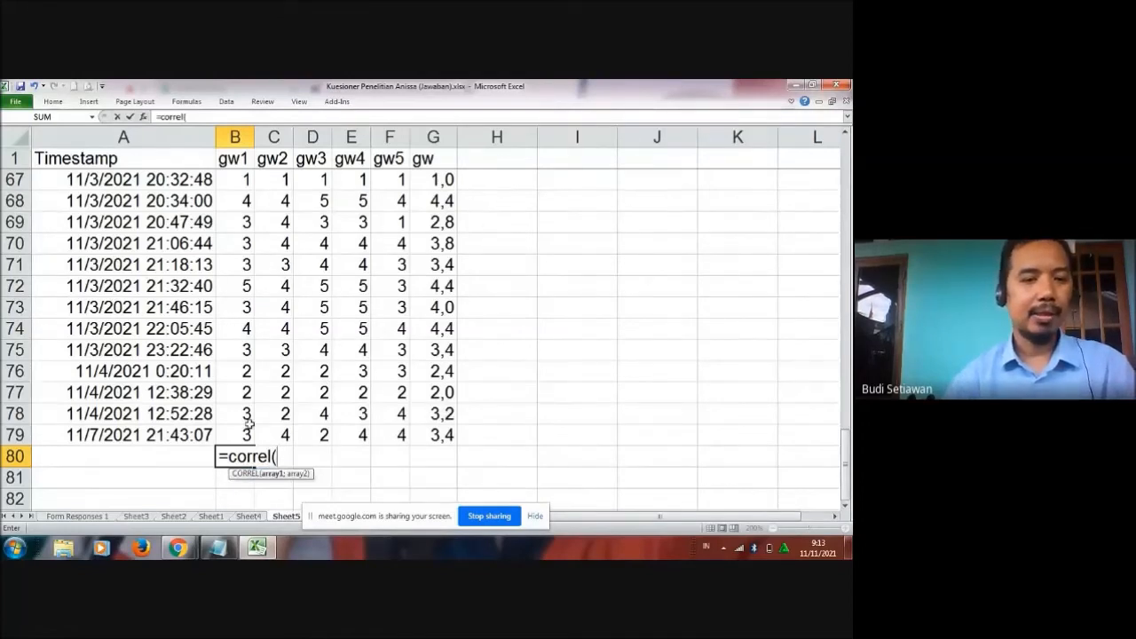
{"action": "mouse_move", "coordinate": [240, 432]}
{"action": "left_mouse_down"}
{"action": "mouse_move", "coordinate": [240, 414]}
{"action": "mouse_move", "coordinate": [240, 434]}
{"action": "left_mouse_up"}
{"action": "scroll", "coordinate": [240, 433], "scroll_direction": "up", "scroll_amount": 14}
{"action": "scroll", "coordinate": [240, 434], "scroll_direction": "up", "scroll_amount": 8}
{"action": "type", "text": ";"}
- Complete the B80 formula with the gw averages as an absolute second array, giving =CORREL(B2:B79;$G$2:$G$79)
{"action": "left_click", "coordinate": [430, 178]}
{"action": "key", "text": "shift+Down"}
{"action": "key", "text": "shift+Down"}
{"action": "key", "text": "shift+Down"}
{"action": "key", "text": "shift+Down"}
{"action": "key", "text": "shift+Down"}
{"action": "key", "text": "shift+Down"}
{"action": "key", "text": "shift+Down"}
{"action": "key", "text": "shift+Down"}
{"action": "key", "text": "shift+Down"}
{"action": "key", "text": "shift+Down"}
{"action": "key", "text": "shift+Down"}
{"action": "key", "text": "shift+Down"}
{"action": "key", "text": "shift+Down"}
{"action": "key", "text": "shift+Down"}
{"action": "key", "text": "shift+Down"}
{"action": "key", "text": "shift+Down"}
{"action": "key", "text": "shift+Down"}
{"action": "key", "text": "shift+Down"}
{"action": "key", "text": "shift+Down"}
{"action": "key", "text": "shift+Down"}
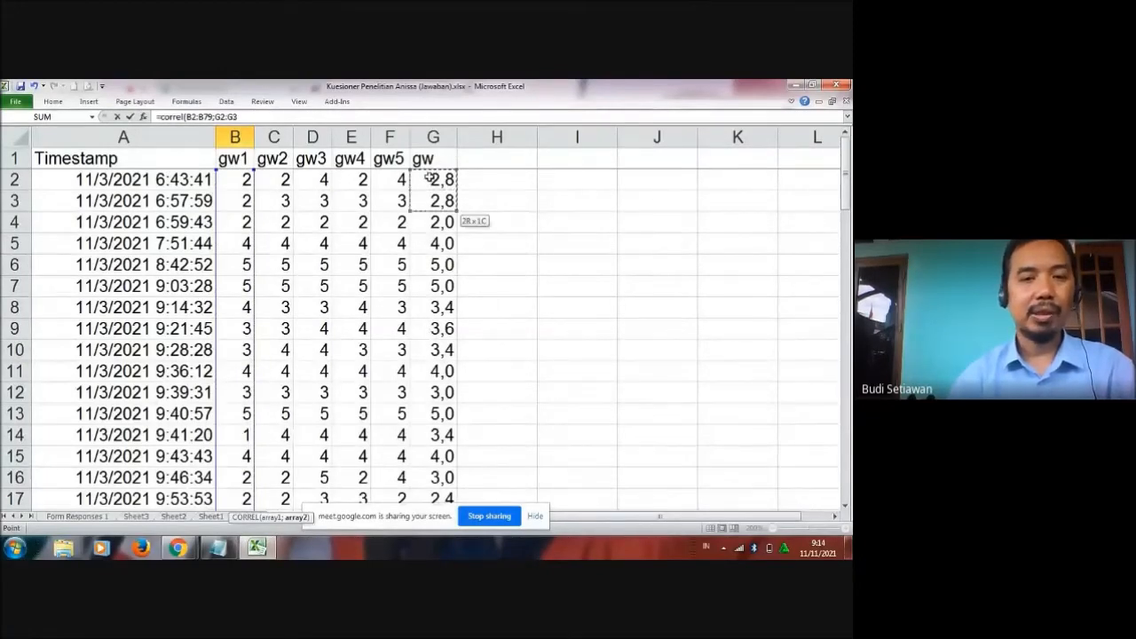
{"action": "key", "text": "shift+Down"}
{"action": "key", "text": "shift+Down"}
{"action": "key", "text": "shift+Down"}
{"action": "key", "text": "shift+Down"}
{"action": "key", "text": "shift+Down"}
{"action": "key", "text": "shift+Down"}
{"action": "key", "text": "shift+Down"}
{"action": "key", "text": "shift+Down"}
{"action": "key", "text": "shift+Down"}
{"action": "key", "text": "shift+Down"}
{"action": "key", "text": "shift+Down"}
{"action": "key", "text": "shift+Down"}
{"action": "key", "text": "shift+Down"}
{"action": "key", "text": "shift+Down"}
{"action": "key", "text": "shift+Down"}
{"action": "key", "text": "shift+Down"}
{"action": "key", "text": "shift+Down"}
{"action": "key", "text": "shift+Down"}
{"action": "key", "text": "shift+Down"}
{"action": "key", "text": "shift+Down"}
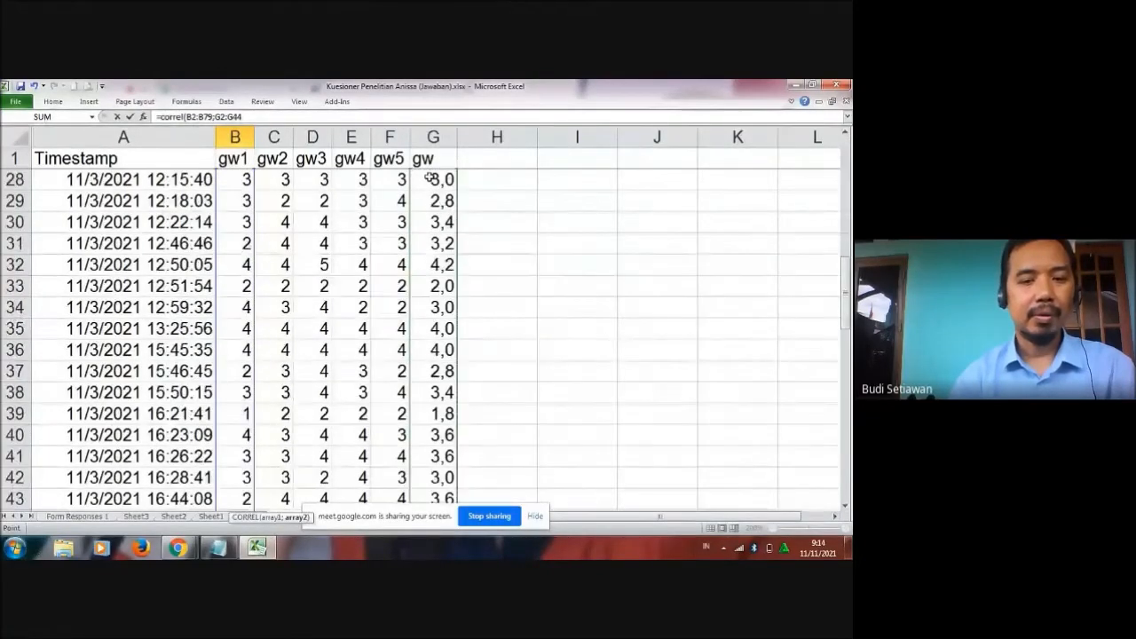
{"action": "key", "text": "shift+Down"}
{"action": "key", "text": "shift+Down"}
{"action": "key", "text": "shift+Down"}
{"action": "key", "text": "shift+Down"}
{"action": "key", "text": "shift+Down"}
{"action": "key", "text": "shift+Down"}
{"action": "key", "text": "shift+Down"}
{"action": "key", "text": "shift+Down"}
{"action": "key", "text": "shift+Down"}
{"action": "key", "text": "shift+Down"}
{"action": "key", "text": "shift+Down"}
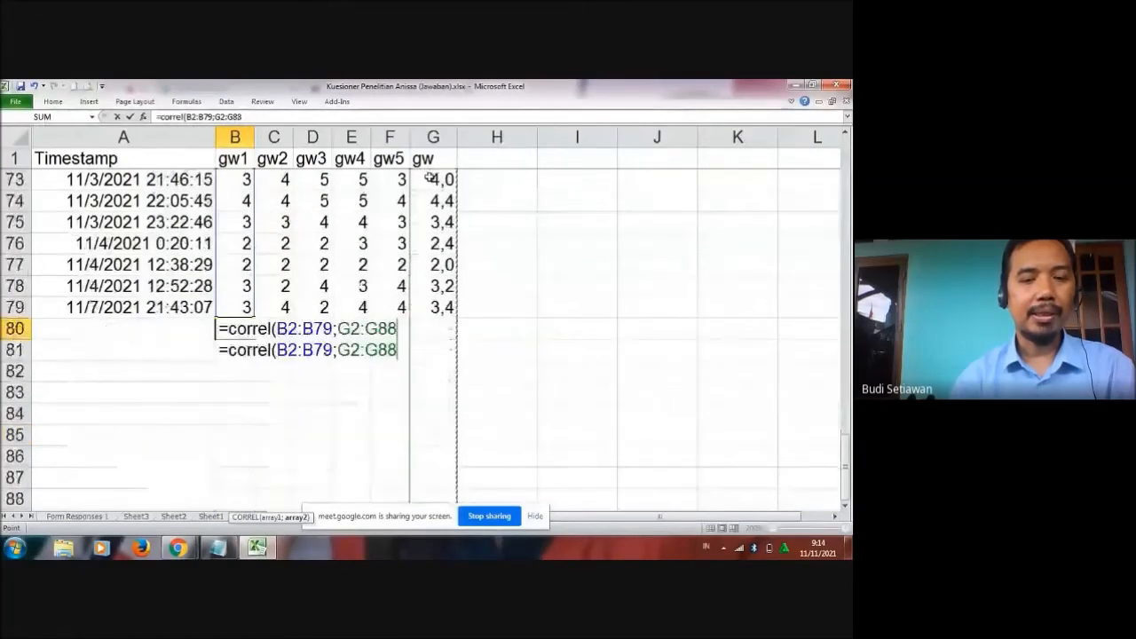
{"action": "key", "text": "shift+Up"}
{"action": "key", "text": "shift+Up"}
{"action": "key", "text": "shift+Up"}
{"action": "key", "text": "shift+Up"}
{"action": "key", "text": "shift+Up"}
{"action": "key", "text": "shift+Up"}
{"action": "key", "text": "shift+Up"}
{"action": "key", "text": "shift+Up"}
{"action": "key", "text": "shift+Up"}
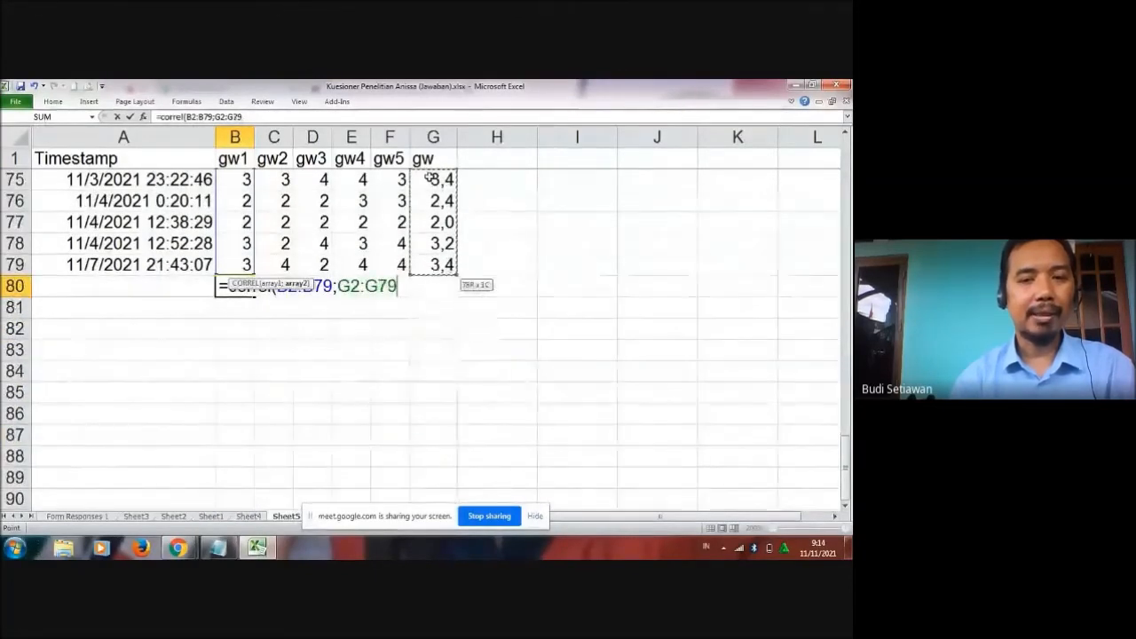
{"action": "key", "text": "F4"}
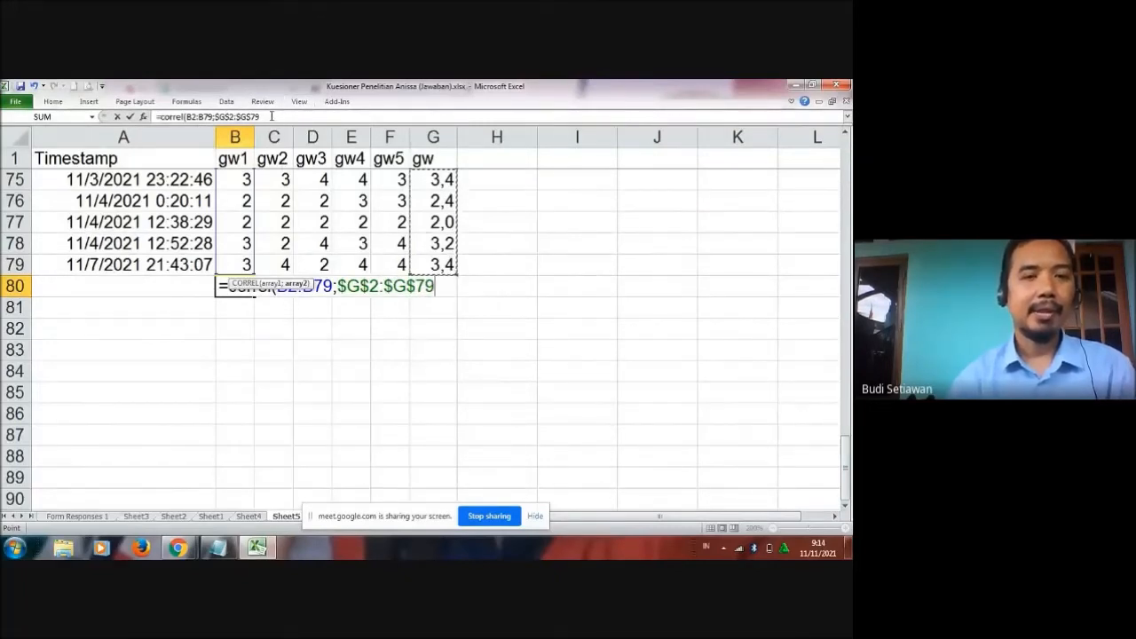
{"action": "left_click", "coordinate": [272, 116]}
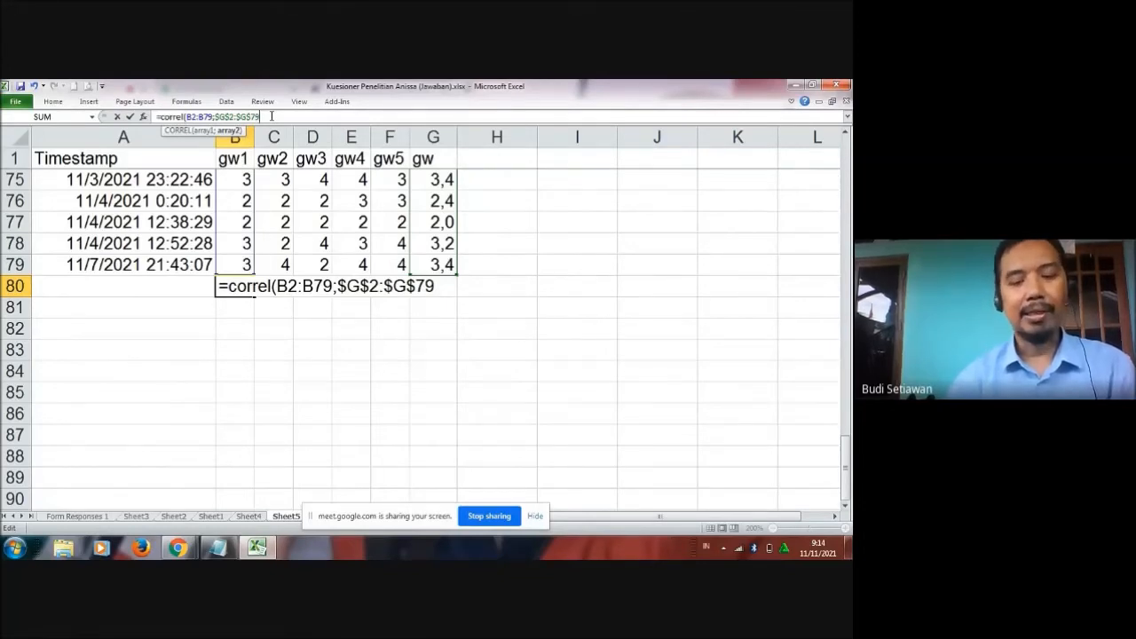
{"action": "type", "text": ")"}
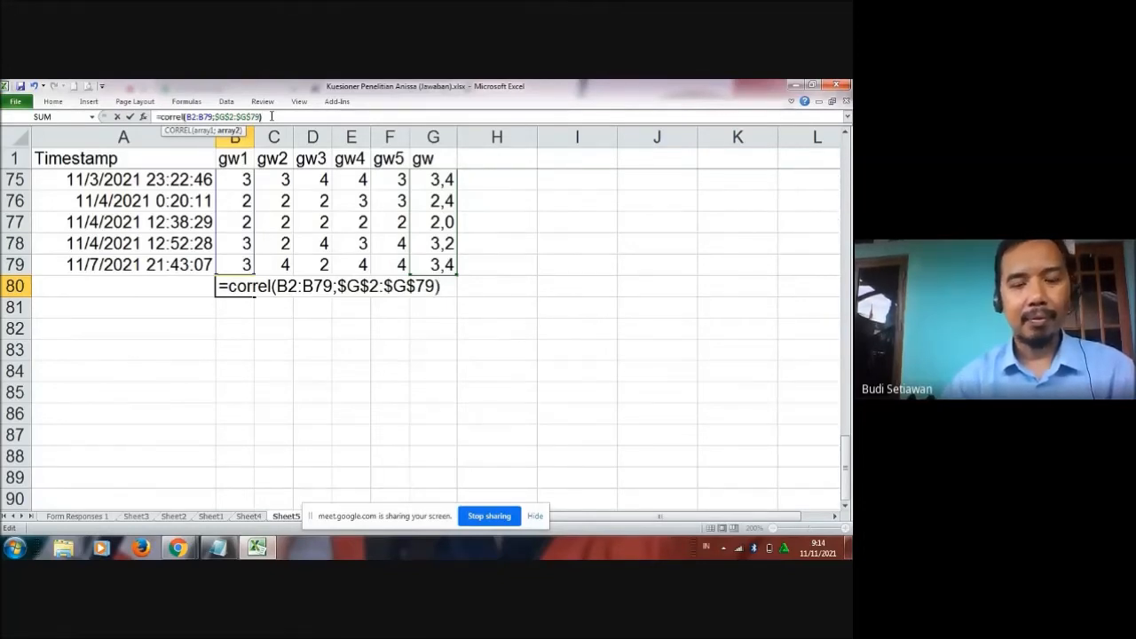
{"action": "key", "text": "Return"}
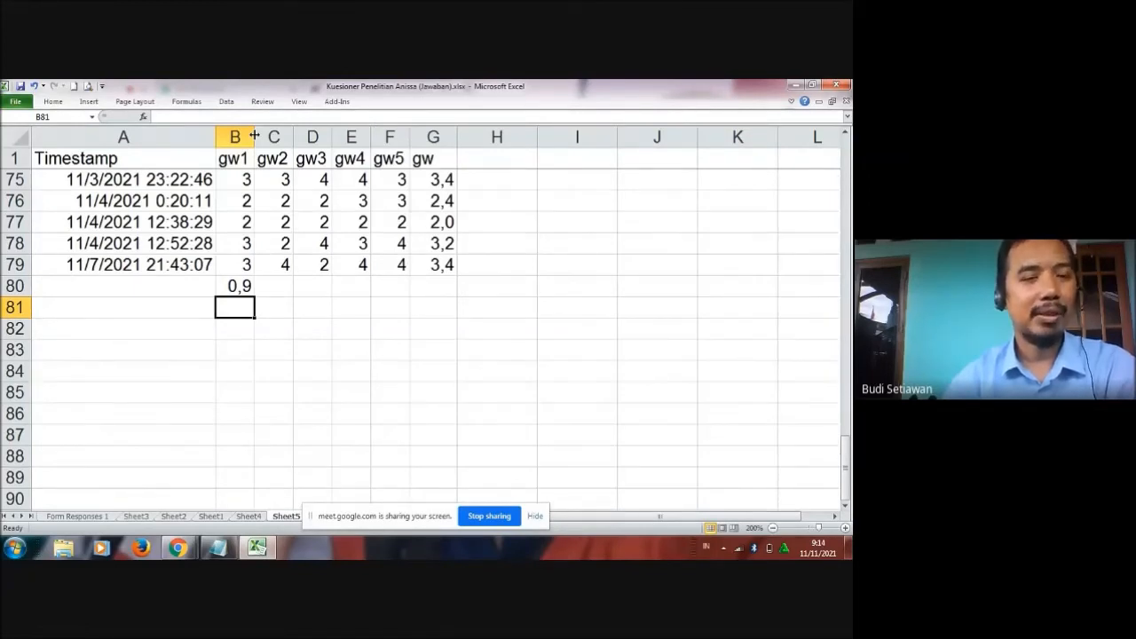
- Fill the correlation formula from B80 across to F80 to cover gw2 to gw5
{"action": "left_click", "coordinate": [244, 284]}
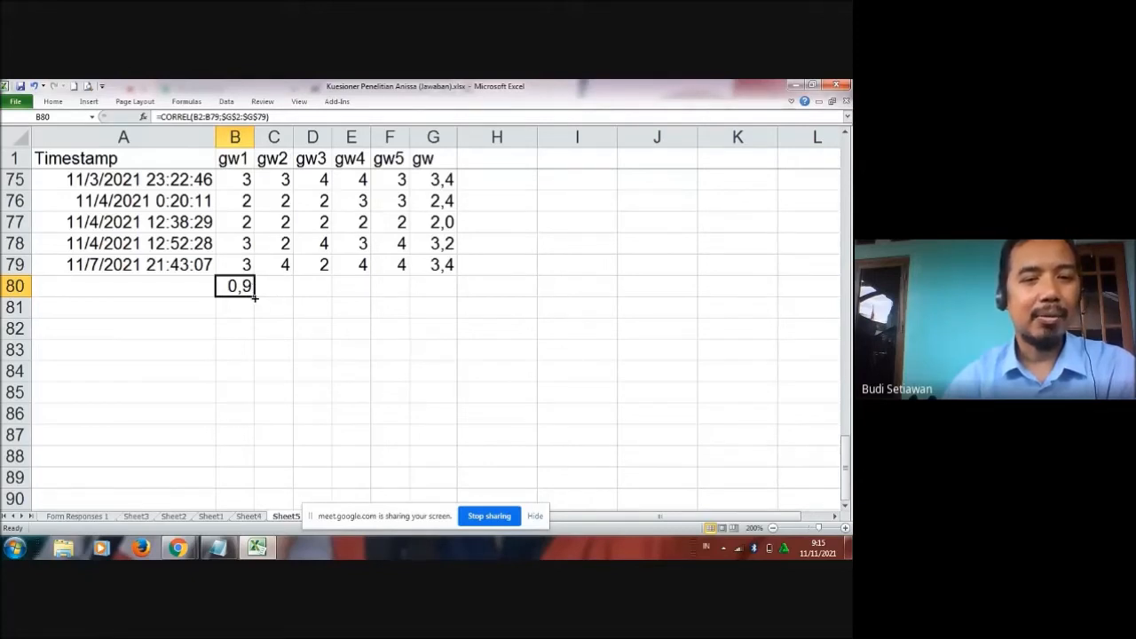
{"action": "left_click_drag", "start_coordinate": [255, 298], "coordinate": [397, 302]}
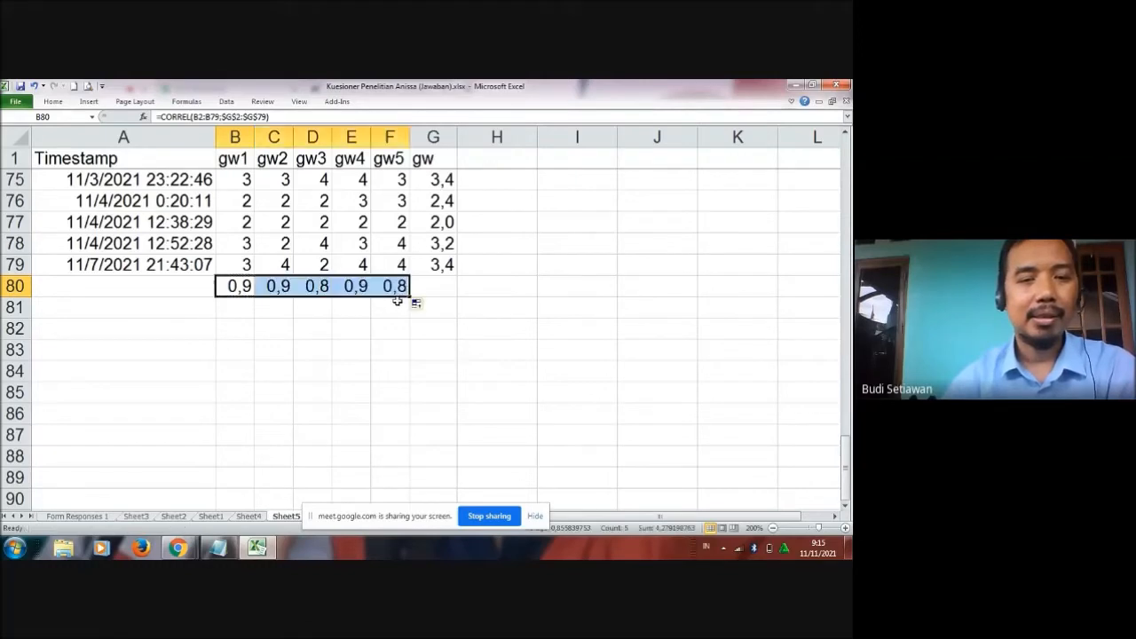
{"action": "left_click", "coordinate": [317, 345]}
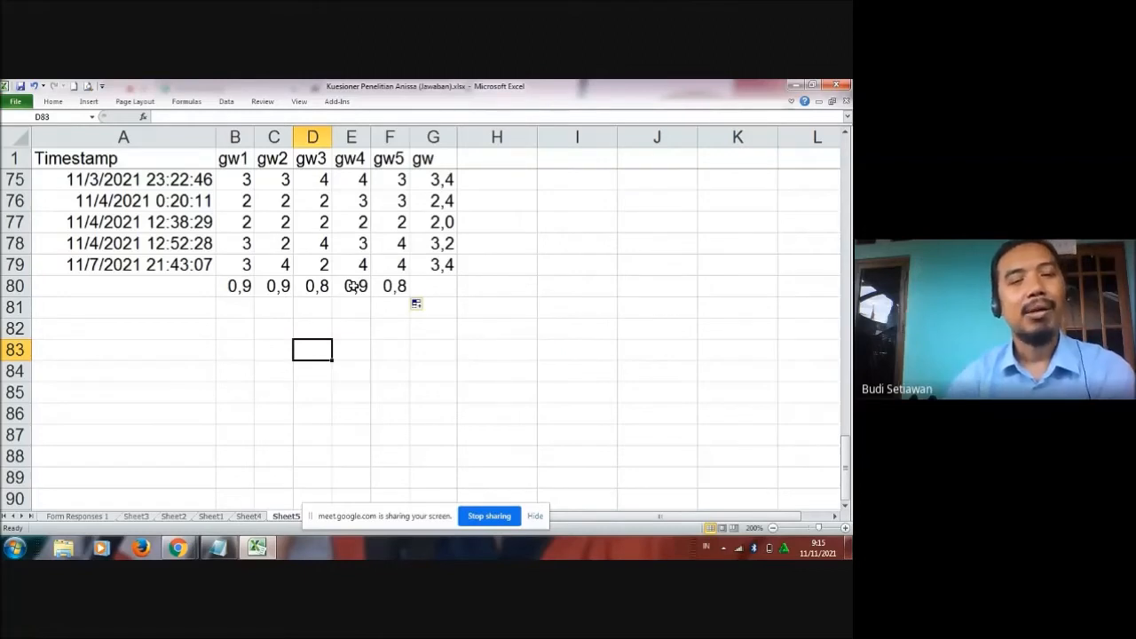
- Check the correlation formulas of gw1 to gw5 one by one in row 80
{"action": "left_click", "coordinate": [246, 285]}
{"action": "key", "text": "Right"}
{"action": "key", "text": "Right"}
{"action": "key", "text": "Right"}
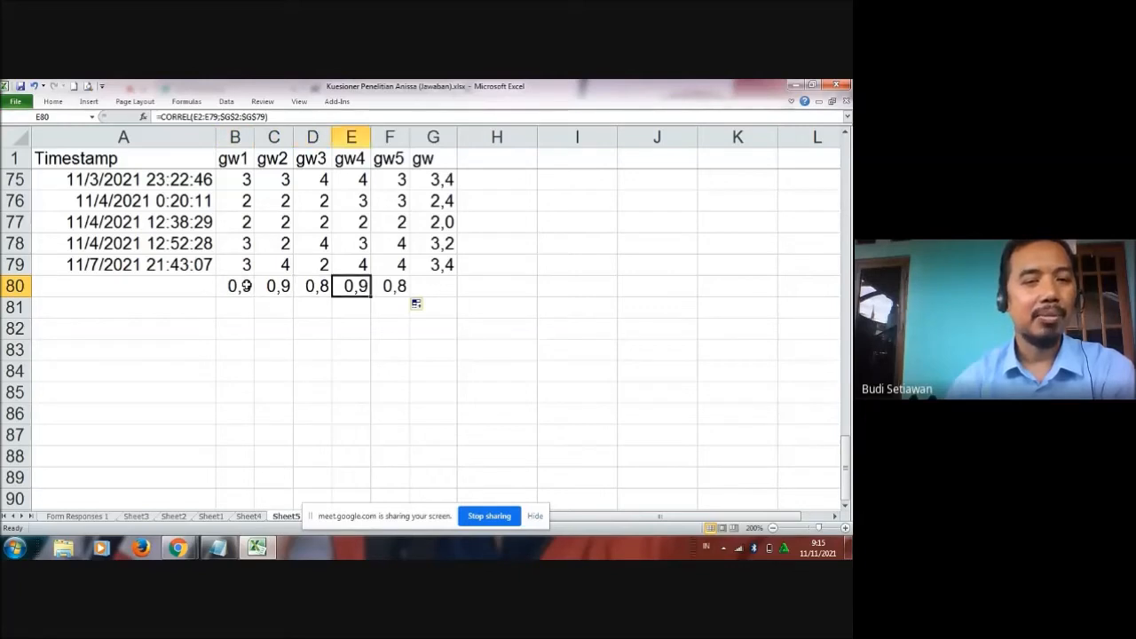
{"action": "key", "text": "Right"}
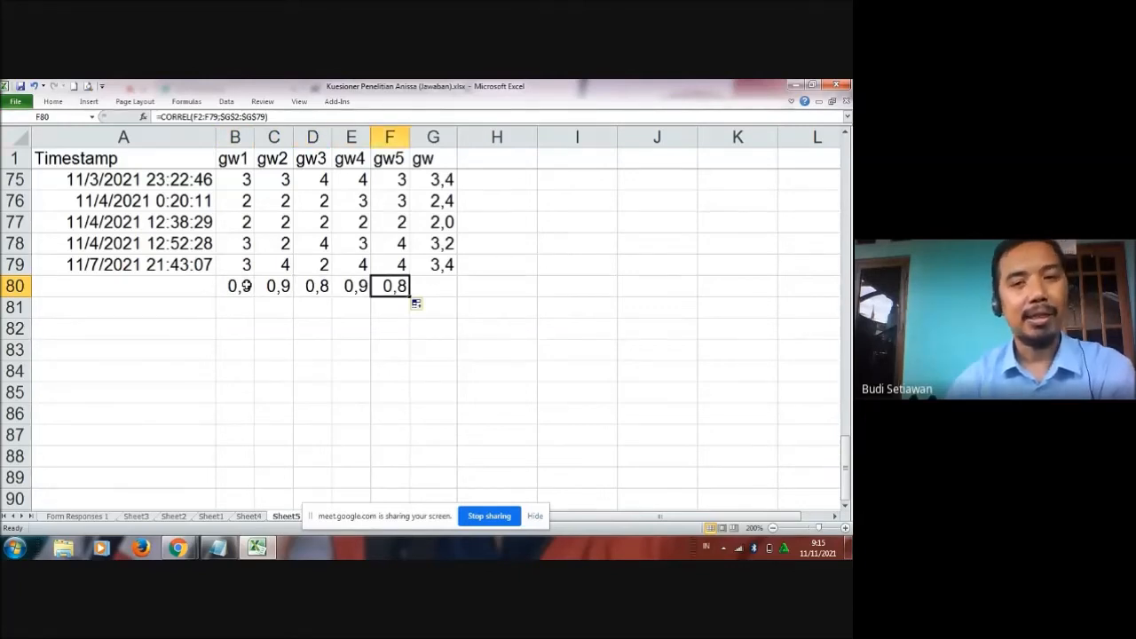
{"action": "key", "text": "Down"}
{"action": "key", "text": "Down"}
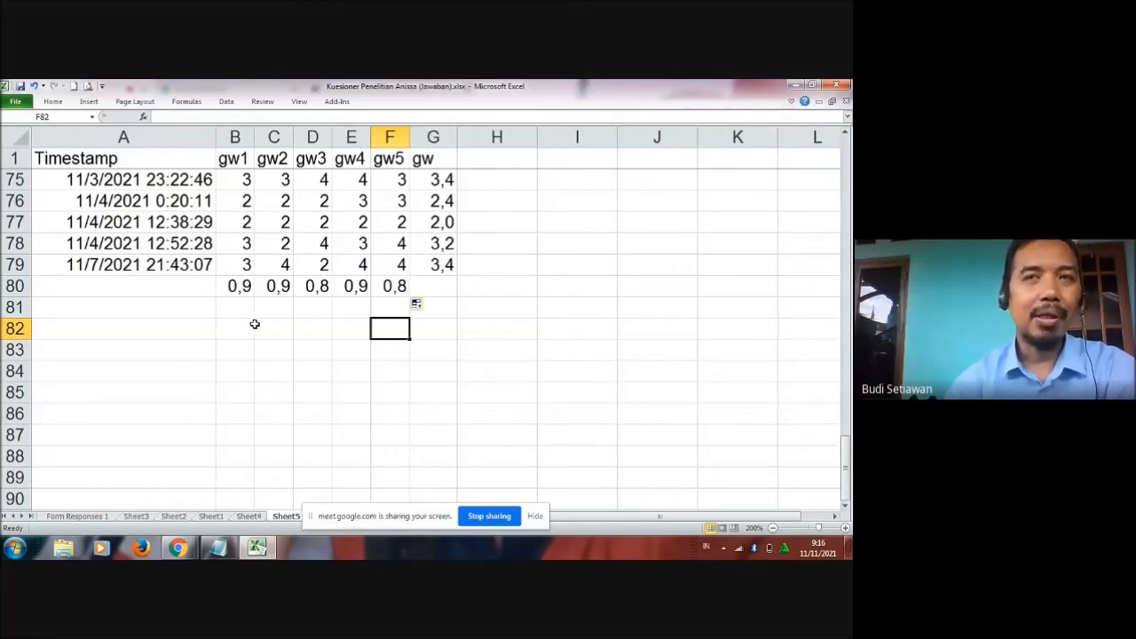
- Add summary table headings in row 82: Variabel in A82, Indikator in B82 and r in D82
{"action": "left_click", "coordinate": [195, 325]}
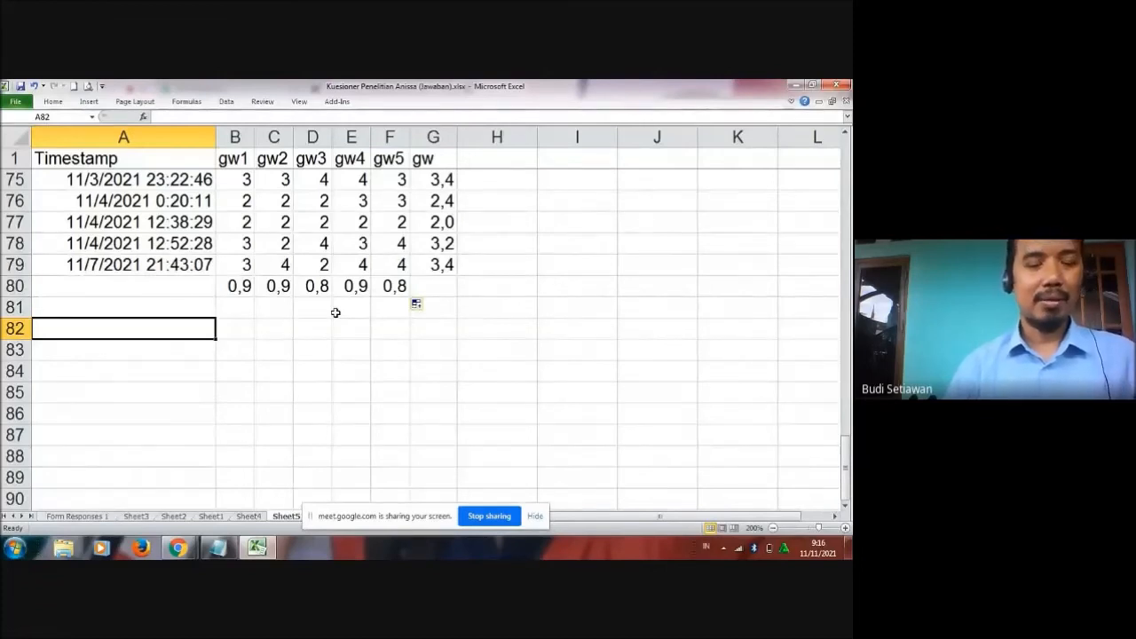
{"action": "type", "text": "Variabel"}
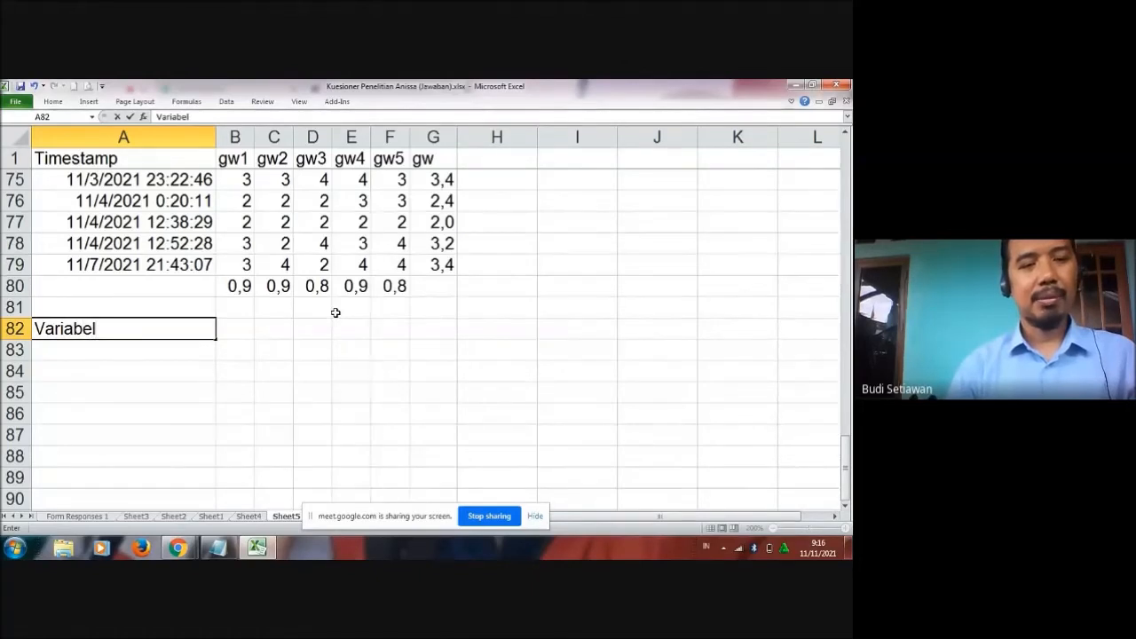
{"action": "key", "text": "Tab"}
{"action": "type", "text": "Indika"}
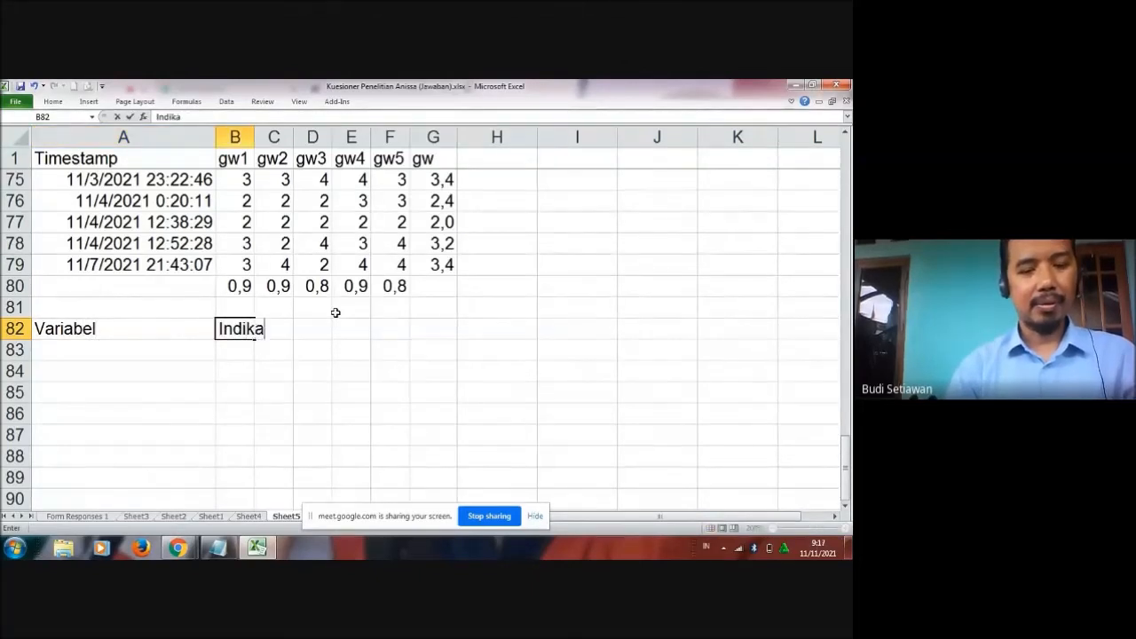
{"action": "type", "text": "tor"}
{"action": "key", "text": "Tab"}
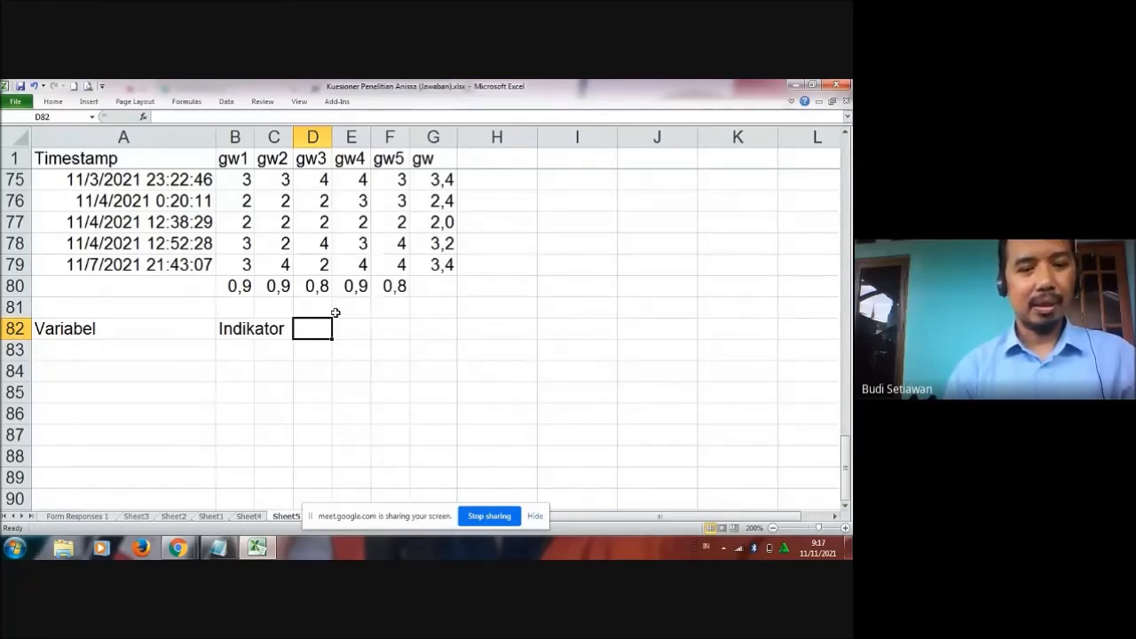
{"action": "type", "text": "r"}
{"action": "key", "text": "Return"}
- Enter Greenwashing as the variable name in A83 of the summary table
{"action": "key", "text": "Left"}
{"action": "key", "text": "Left"}
{"action": "key", "text": "Left"}
{"action": "type", "text": "G"}
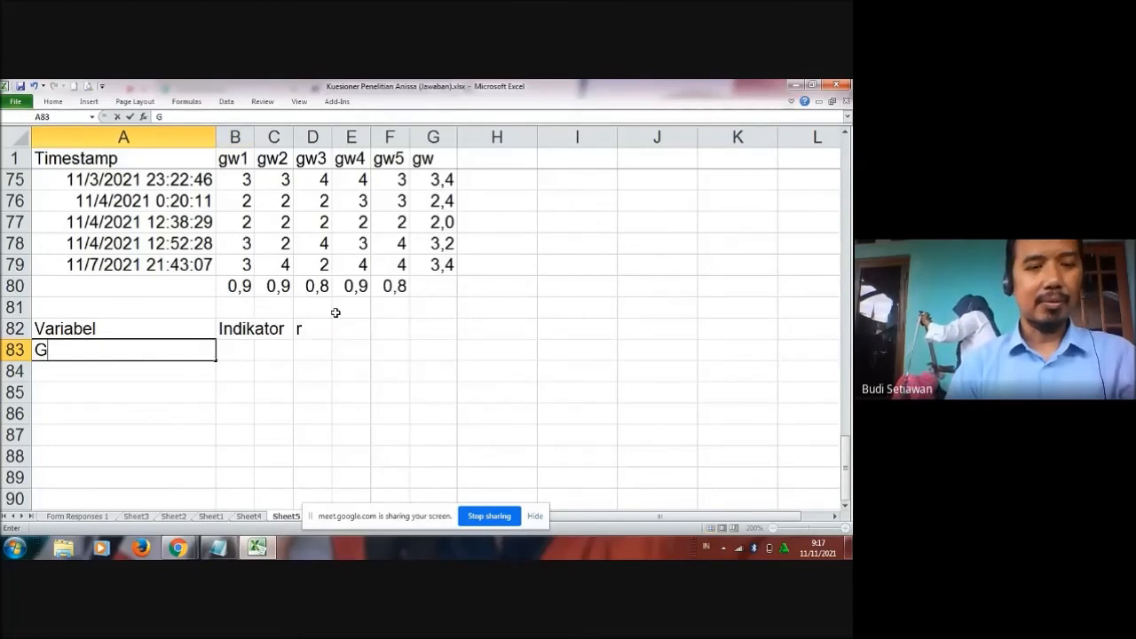
{"action": "type", "text": "reenwashing"}
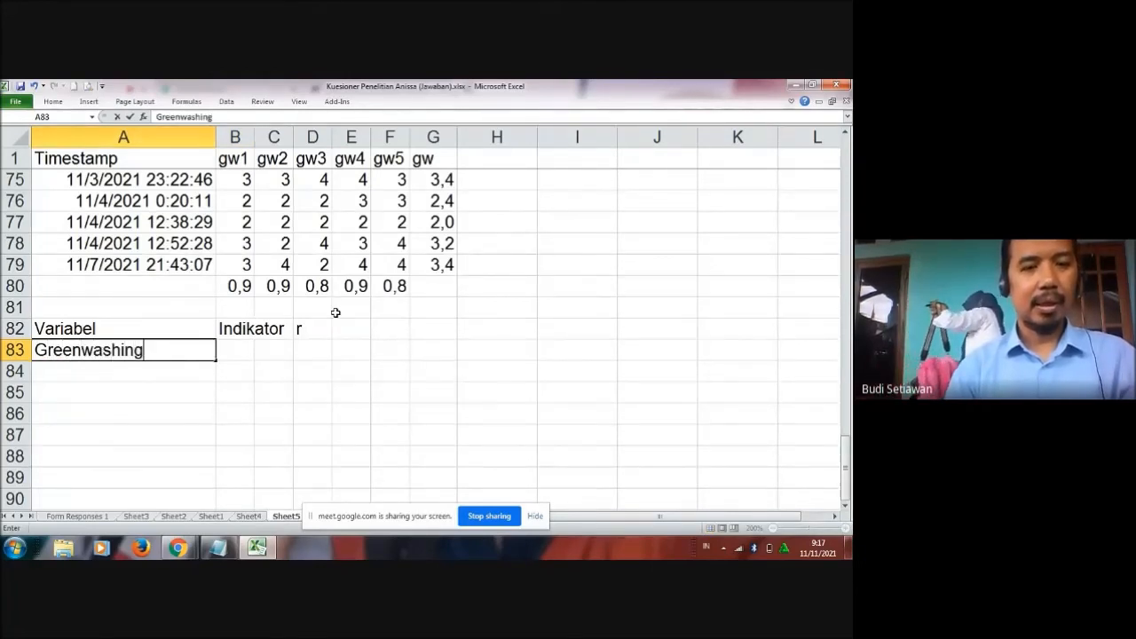
{"action": "key", "text": "Tab"}
- List the indicators gw1, gw2, gw3, gw4 and gw5 down B83 to B87
{"action": "type", "text": "gw1"}
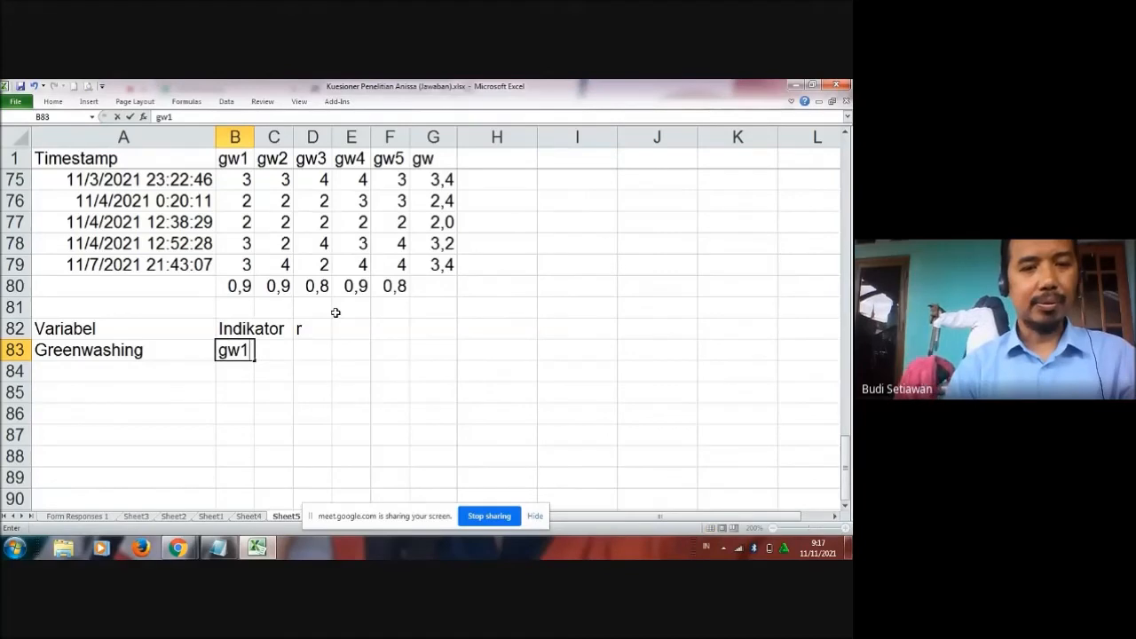
{"action": "key", "text": "Return"}
{"action": "type", "text": "gw2"}
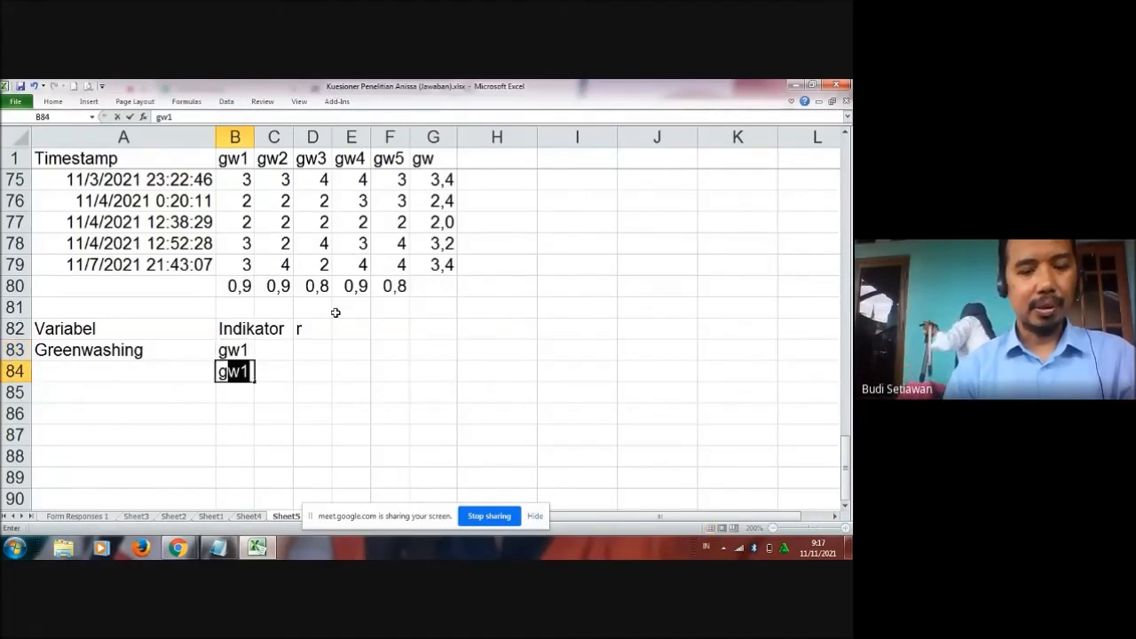
{"action": "key", "text": "Return"}
{"action": "type", "text": "gw3"}
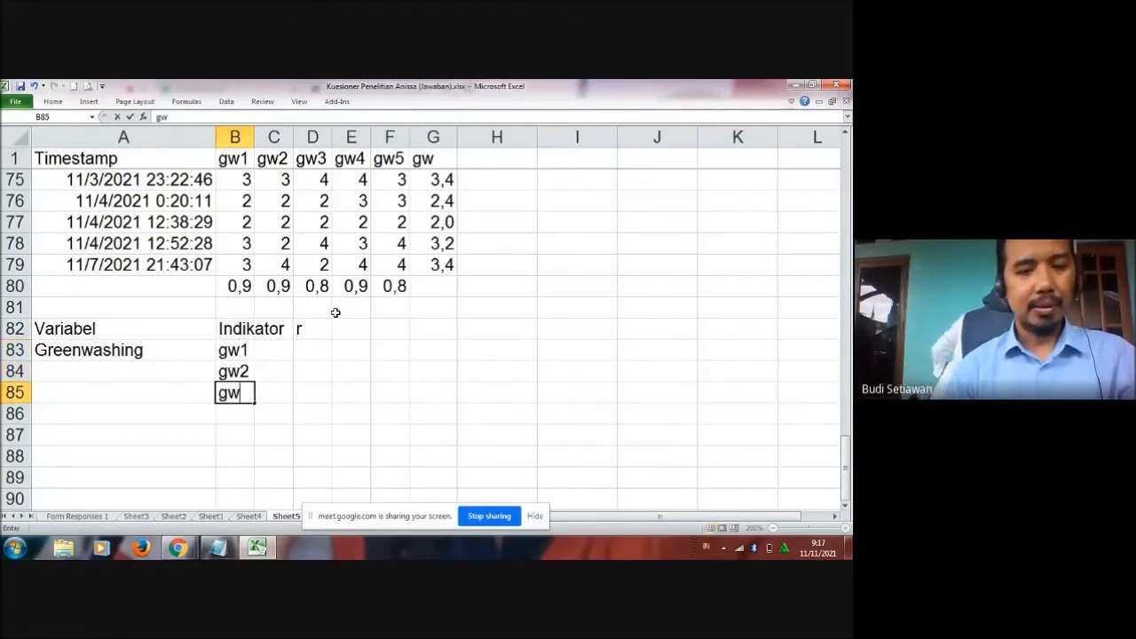
{"action": "key", "text": "Return"}
{"action": "type", "text": "gw"}
{"action": "key", "text": "Return"}
{"action": "type", "text": "4"}
{"action": "key", "text": "Return"}
{"action": "key", "text": "Up"}
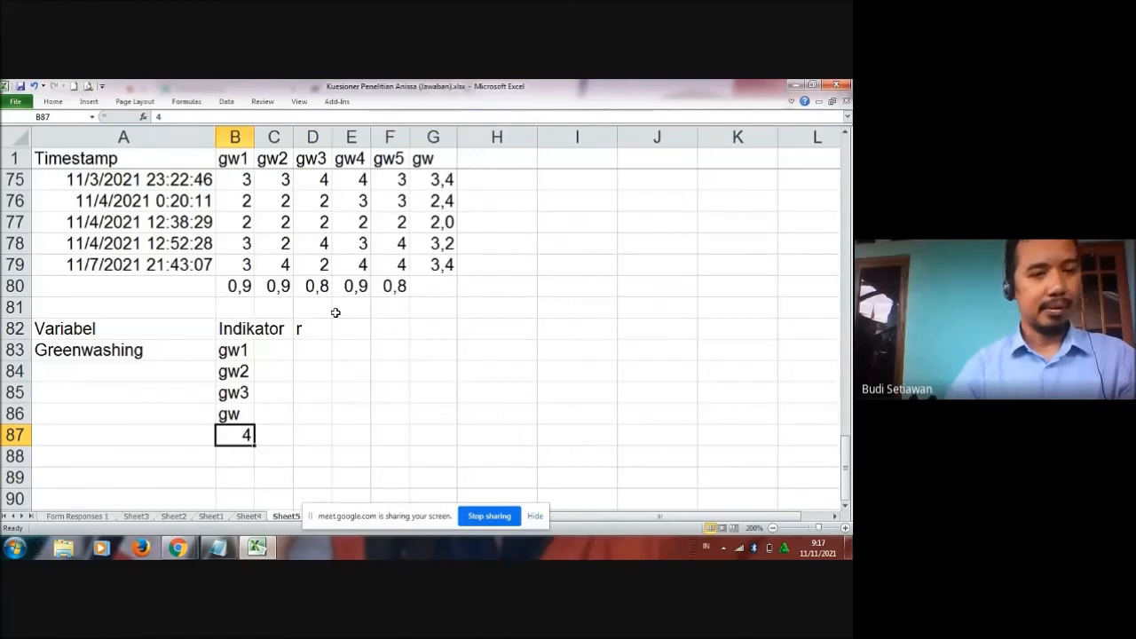
{"action": "key", "text": "Up"}
{"action": "type", "text": "gw4"}
{"action": "key", "text": "Return"}
{"action": "type", "text": "gw5"}
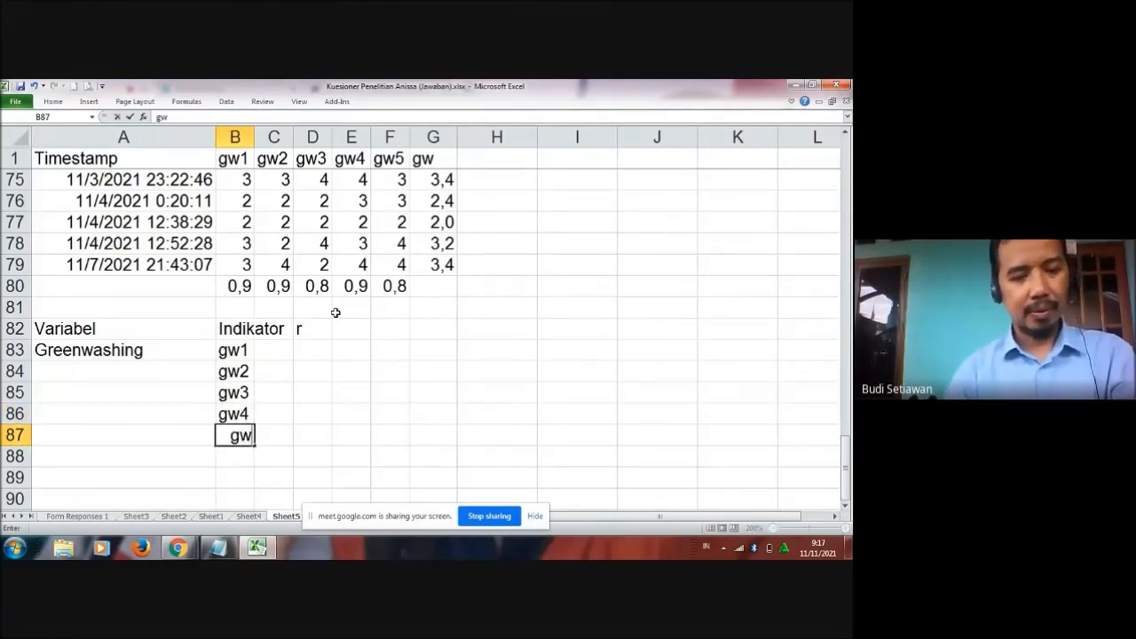
{"action": "key", "text": "Return"}
- Change the D82 heading to slf and add the headings CR in E82 and AVE in F82
{"action": "key", "text": "Up"}
{"action": "key", "text": "Up"}
{"action": "key", "text": "Up"}
{"action": "key", "text": "Up"}
{"action": "key", "text": "Up"}
{"action": "key", "text": "Up"}
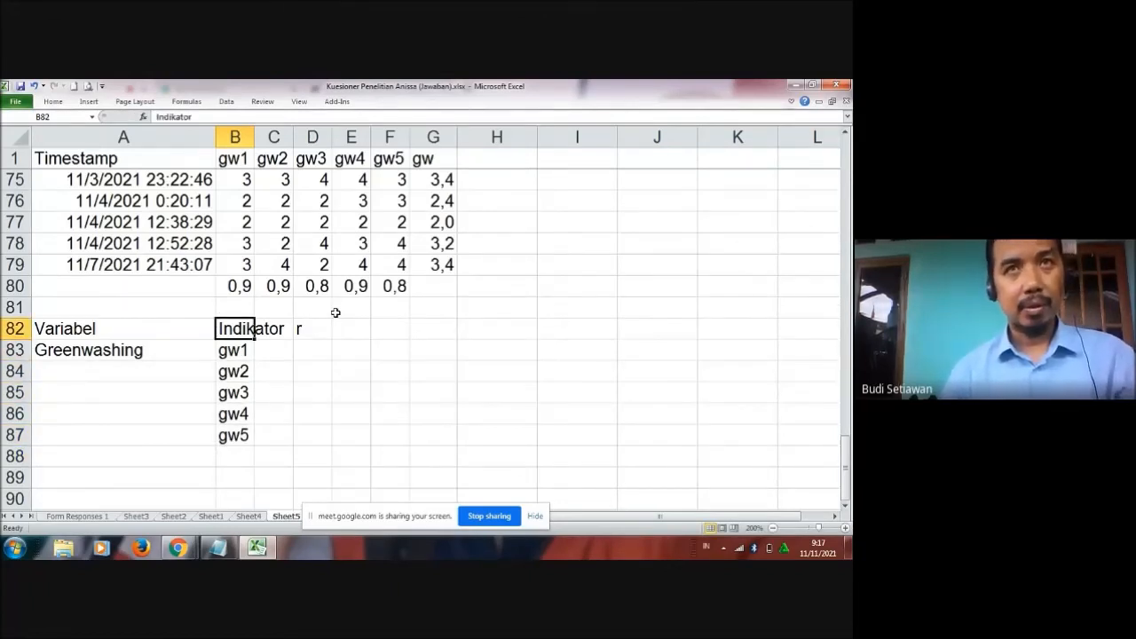
{"action": "key", "text": "Right"}
{"action": "key", "text": "Right"}
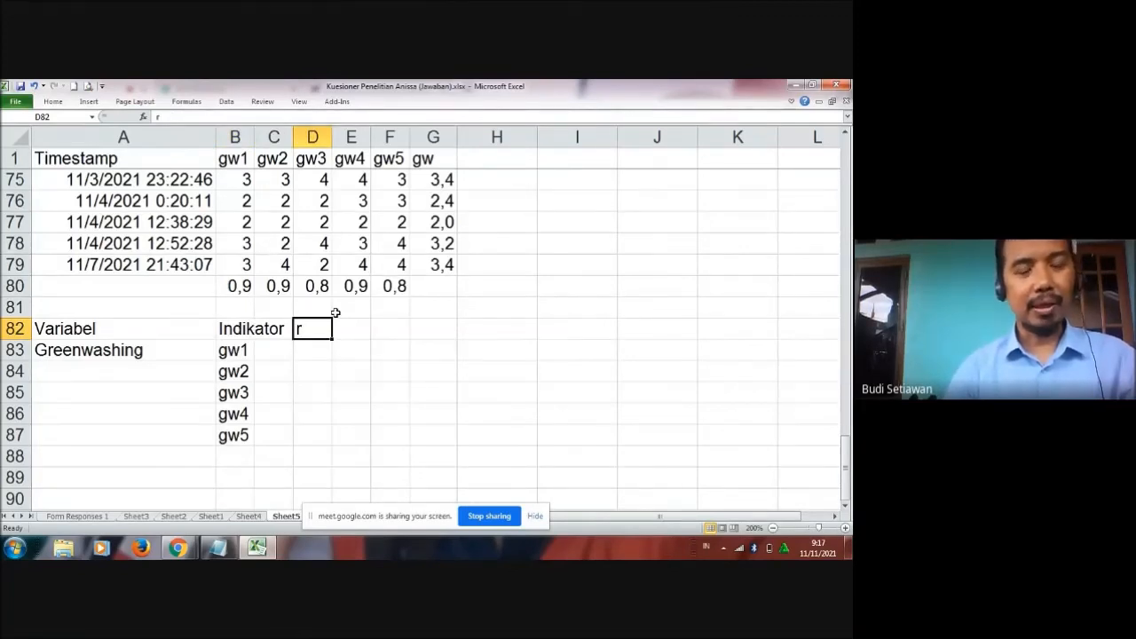
{"action": "type", "text": "slf"}
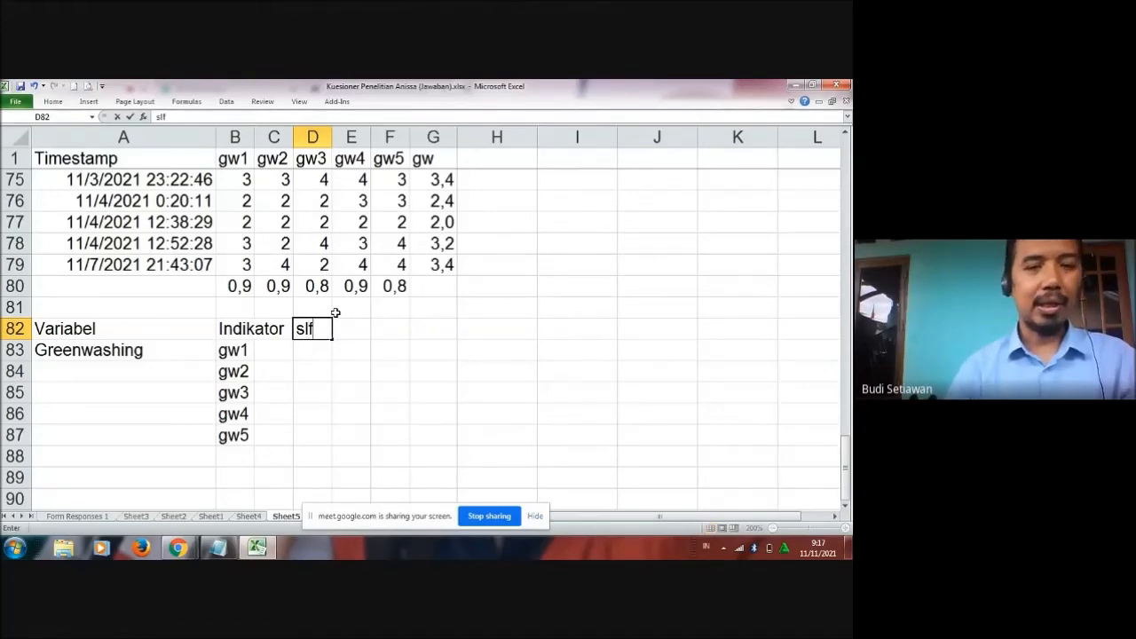
{"action": "key", "text": "Right"}
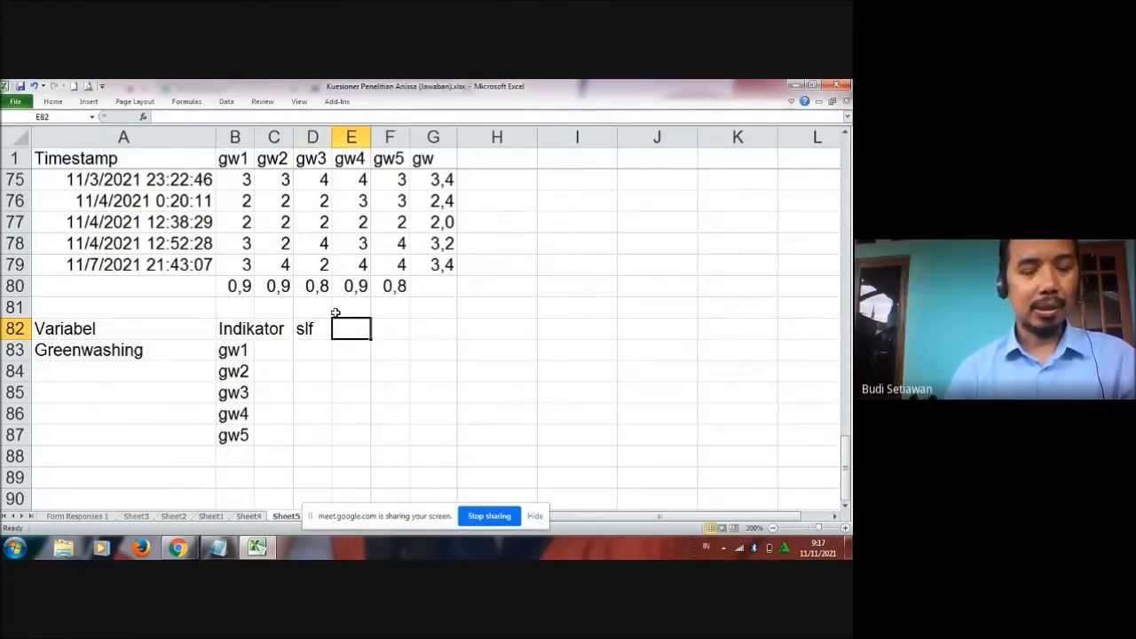
{"action": "type", "text": "CR"}
{"action": "key", "text": "Right"}
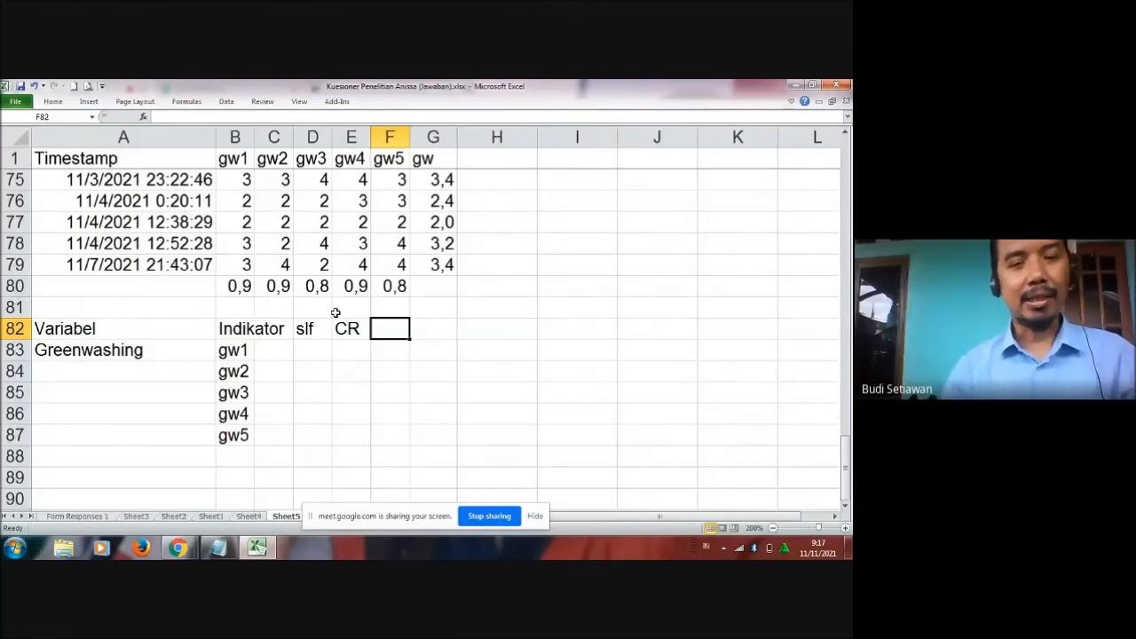
{"action": "type", "text": "A"}
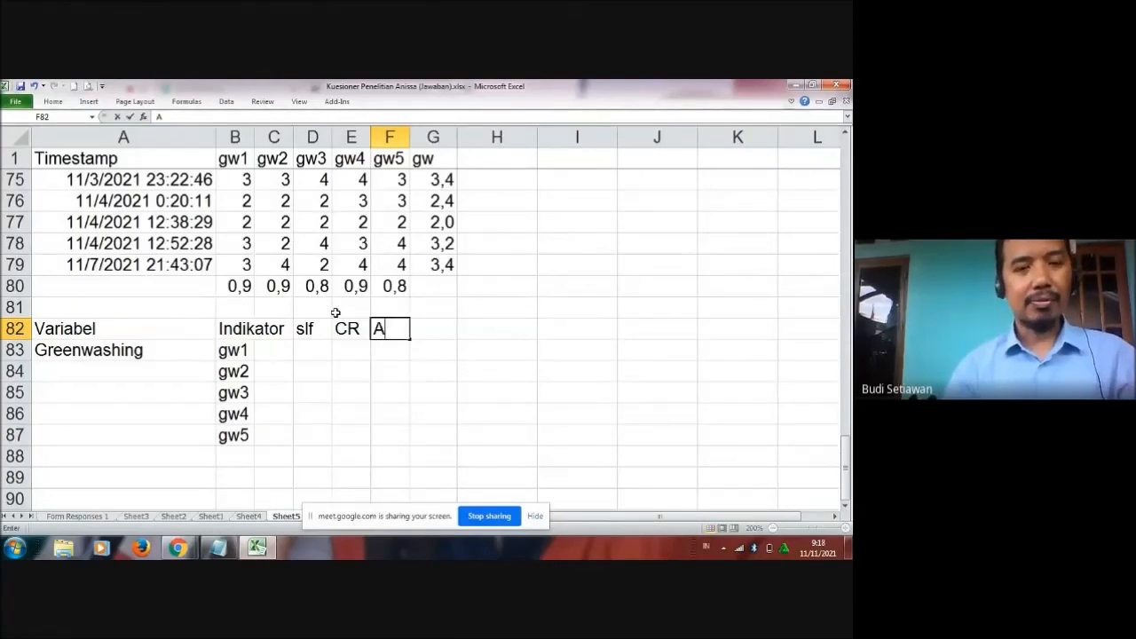
{"action": "type", "text": "VE"}
{"action": "key", "text": "Return"}
- Fill the slf column D83 to D87 with the item correlations 0,9, 0,9, 0,8, 0,9 and 0,8
{"action": "key", "text": "Down"}
{"action": "key", "text": "Down"}
{"action": "key", "text": "Left"}
{"action": "key", "text": "Left"}
{"action": "key", "text": "Left"}
{"action": "key", "text": "Up"}
{"action": "key", "text": "Up"}
{"action": "key", "text": "Right"}
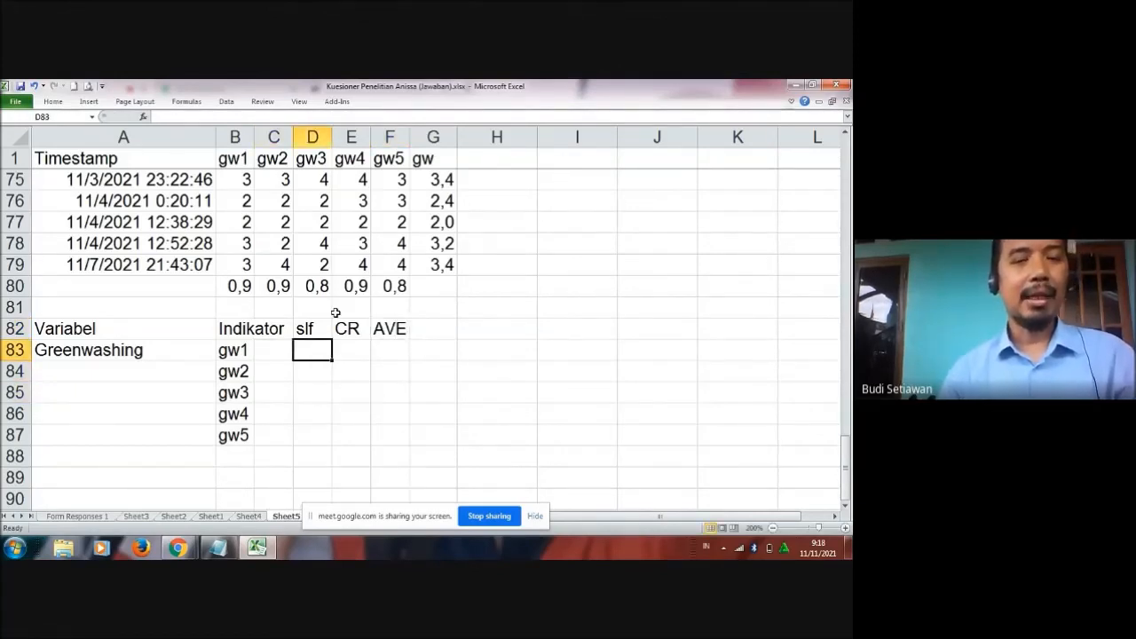
{"action": "type", "text": "0,9"}
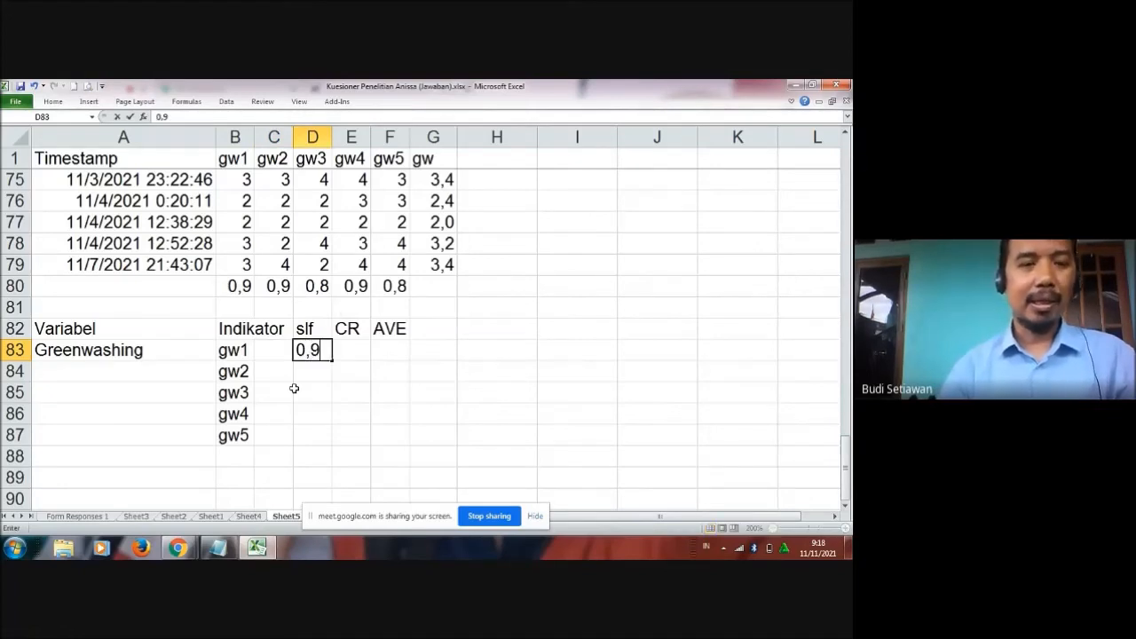
{"action": "key", "text": "Return"}
{"action": "type", "text": "0,9"}
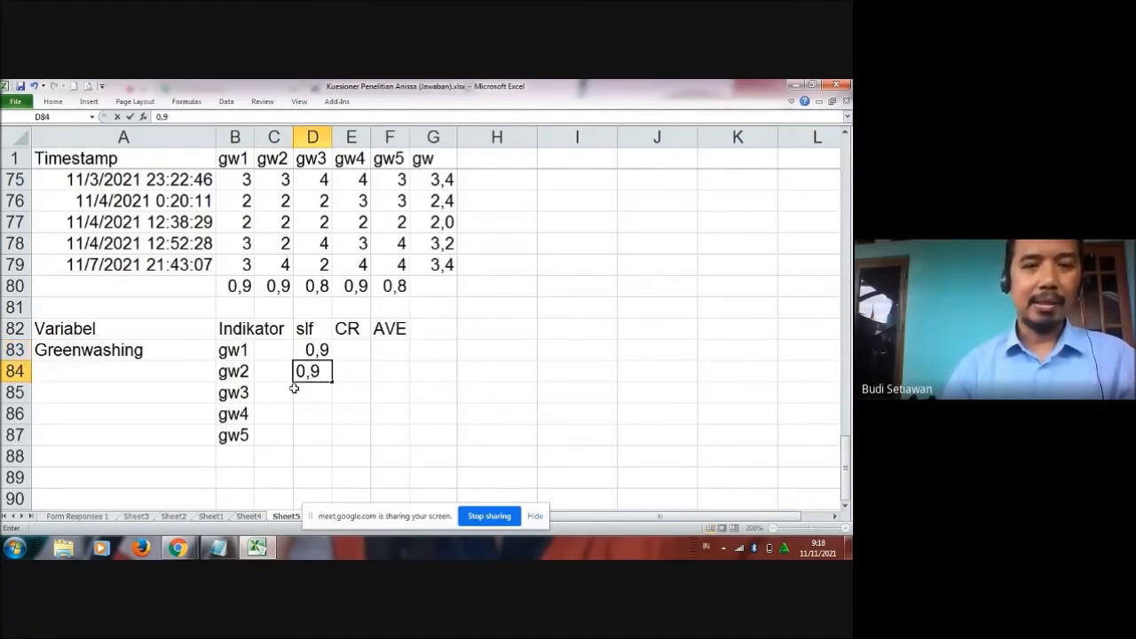
{"action": "key", "text": "Return"}
{"action": "type", "text": "0,8"}
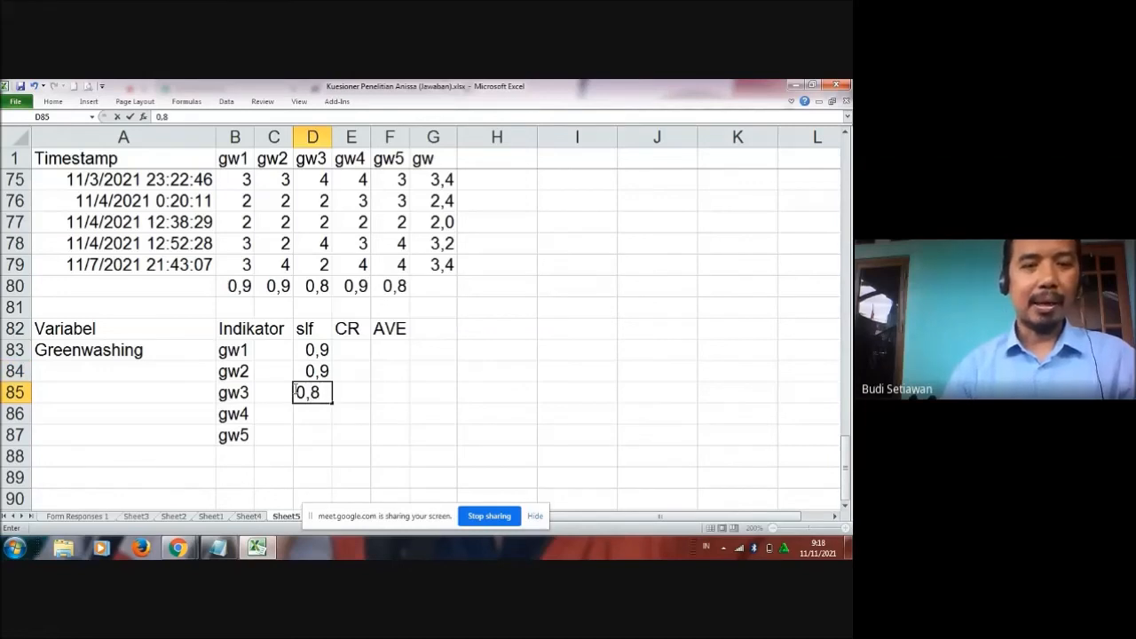
{"action": "key", "text": "Return"}
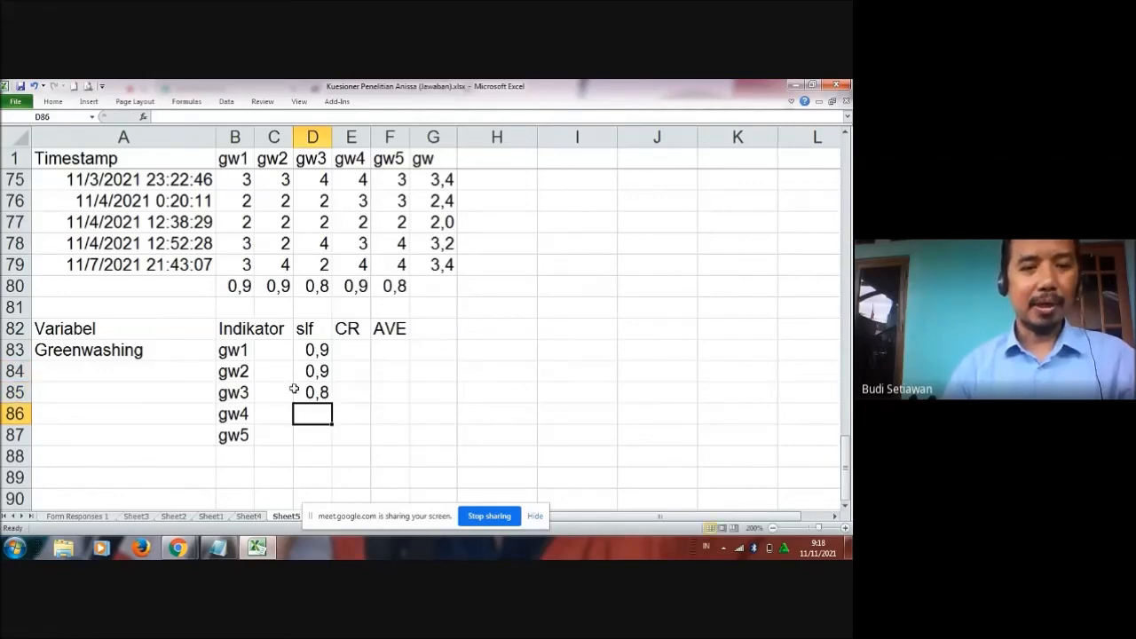
{"action": "type", "text": "0,9"}
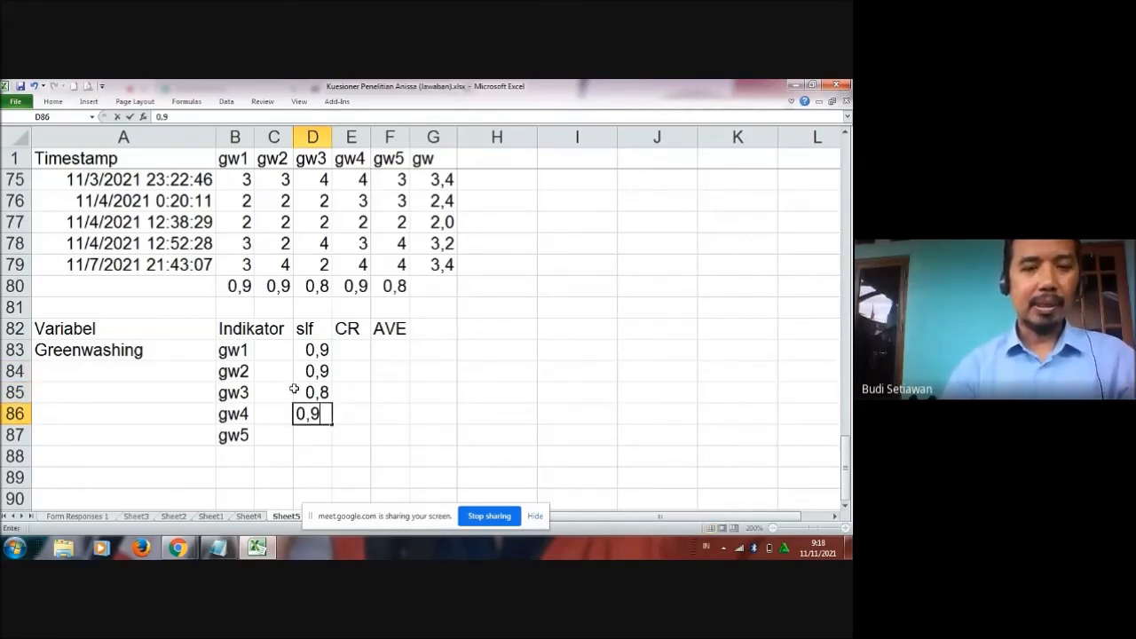
{"action": "key", "text": "Return"}
{"action": "type", "text": "0,8"}
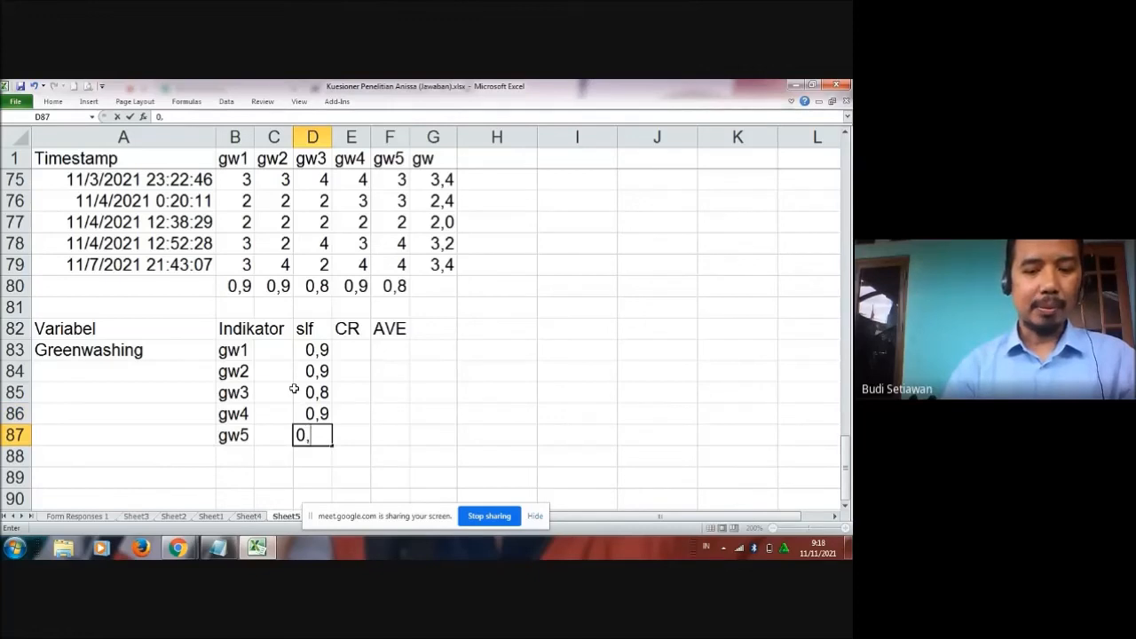
{"action": "key", "text": "Tab"}
- Review the indicators and their slf values by selecting the block B82:D87
{"action": "key", "text": "Up"}
{"action": "key", "text": "Up"}
{"action": "key", "text": "Up"}
{"action": "key", "text": "Up"}
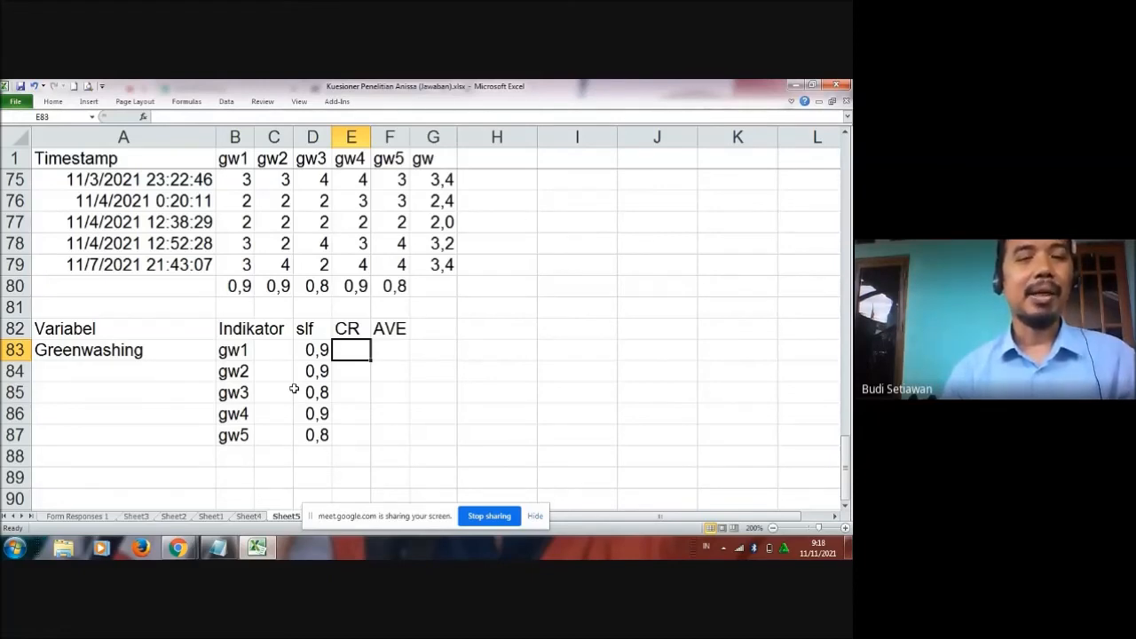
{"action": "key", "text": "Left"}
{"action": "key", "text": "Up"}
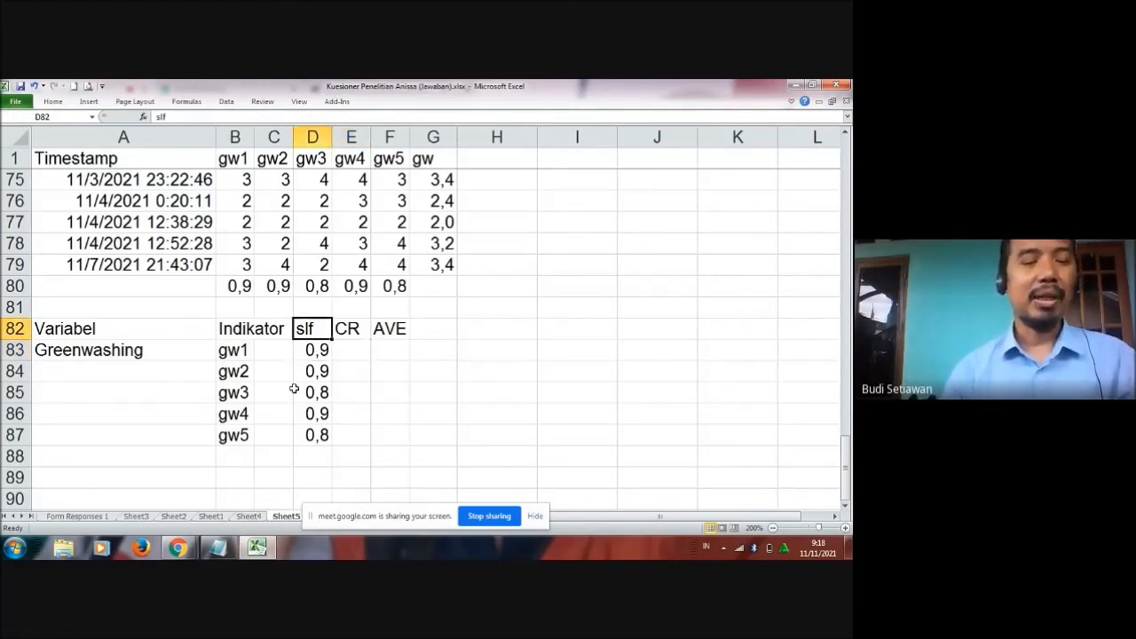
{"action": "key", "text": "Left"}
{"action": "key", "text": "Left"}
{"action": "key", "text": "shift+Down"}
{"action": "key", "text": "shift+Down"}
{"action": "key", "text": "shift+Down"}
{"action": "key", "text": "shift+Down"}
{"action": "key", "text": "shift+Down"}
{"action": "key", "text": "shift+Down"}
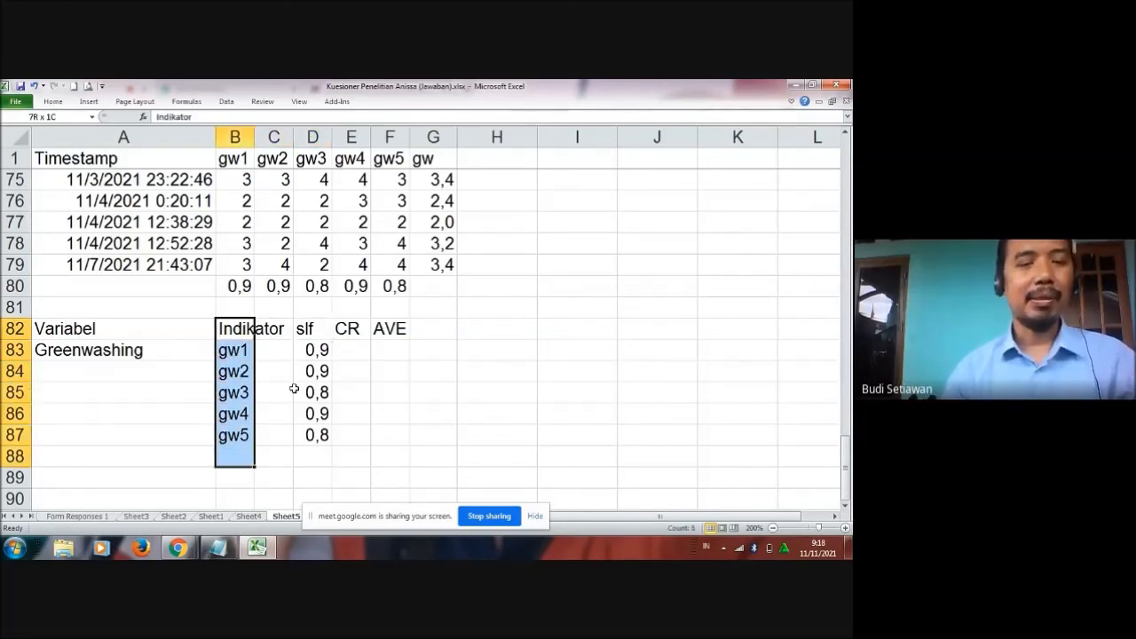
{"action": "key", "text": "shift+Up"}
{"action": "key", "text": "shift+Right"}
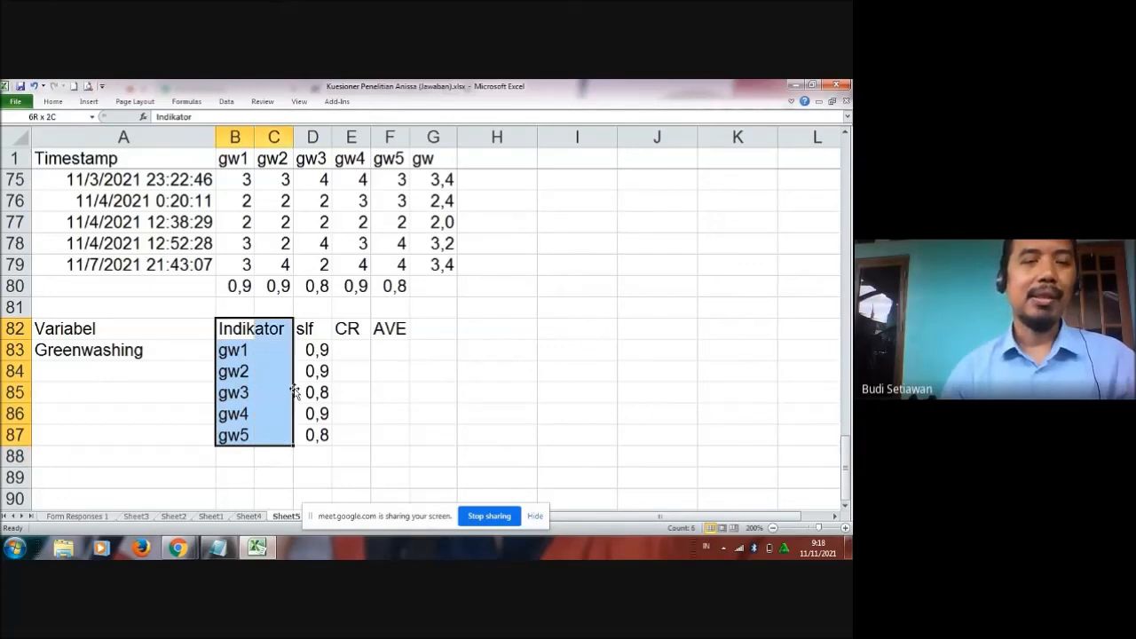
{"action": "key", "text": "shift+Right"}
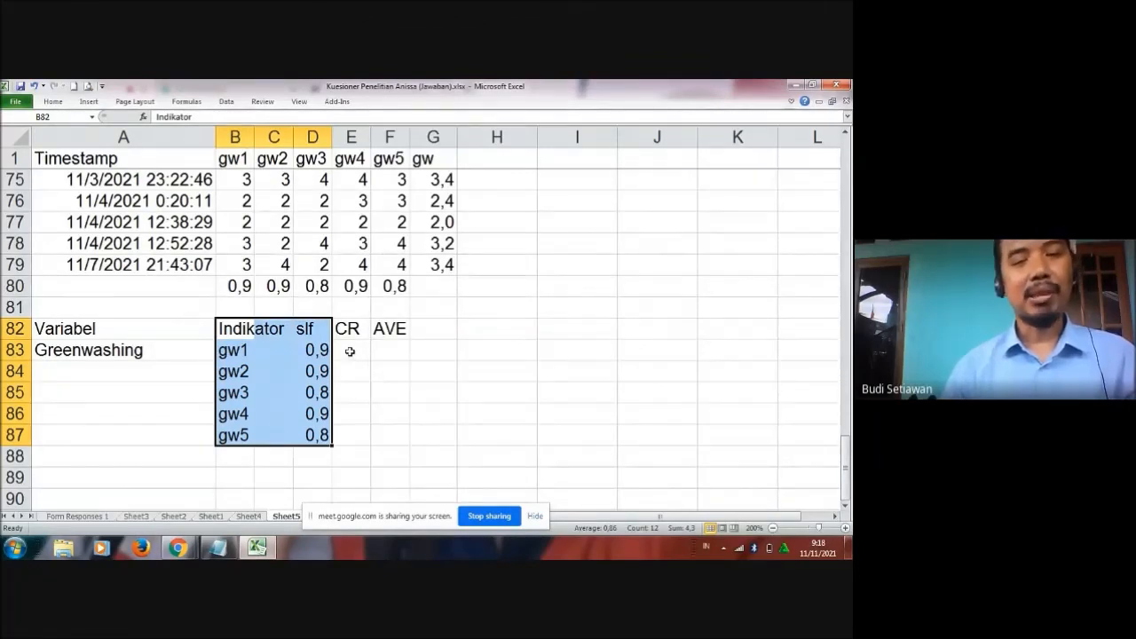
- Examine the empty CR cell E83, the gw2 correlation formula in C80 and the whole gw2 column
{"action": "left_click", "coordinate": [349, 352]}
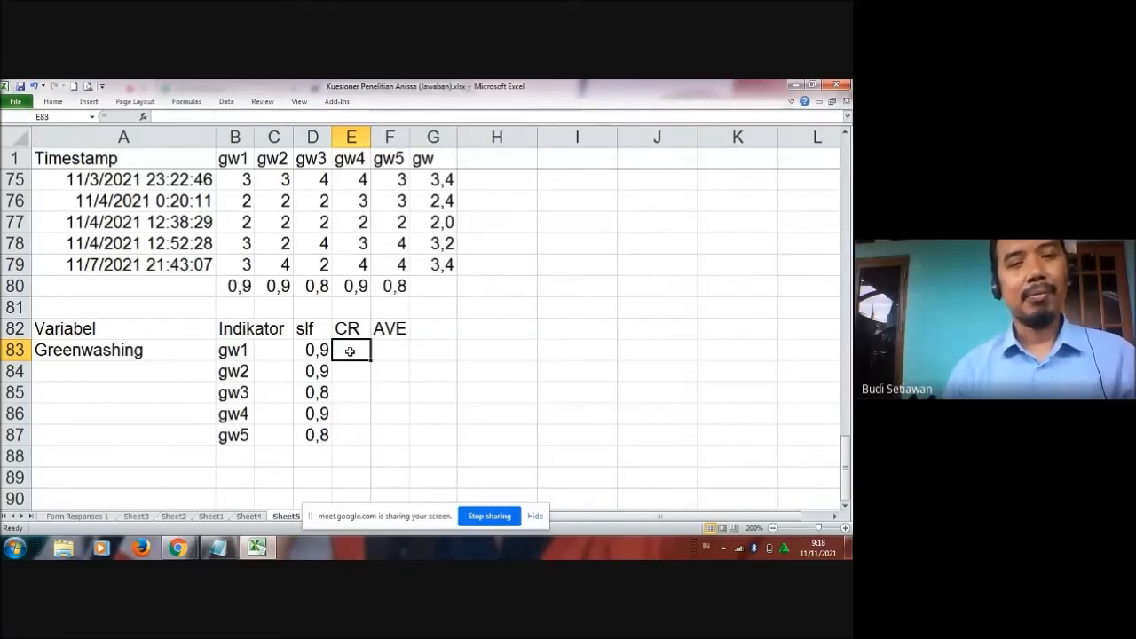
{"action": "left_click", "coordinate": [282, 282]}
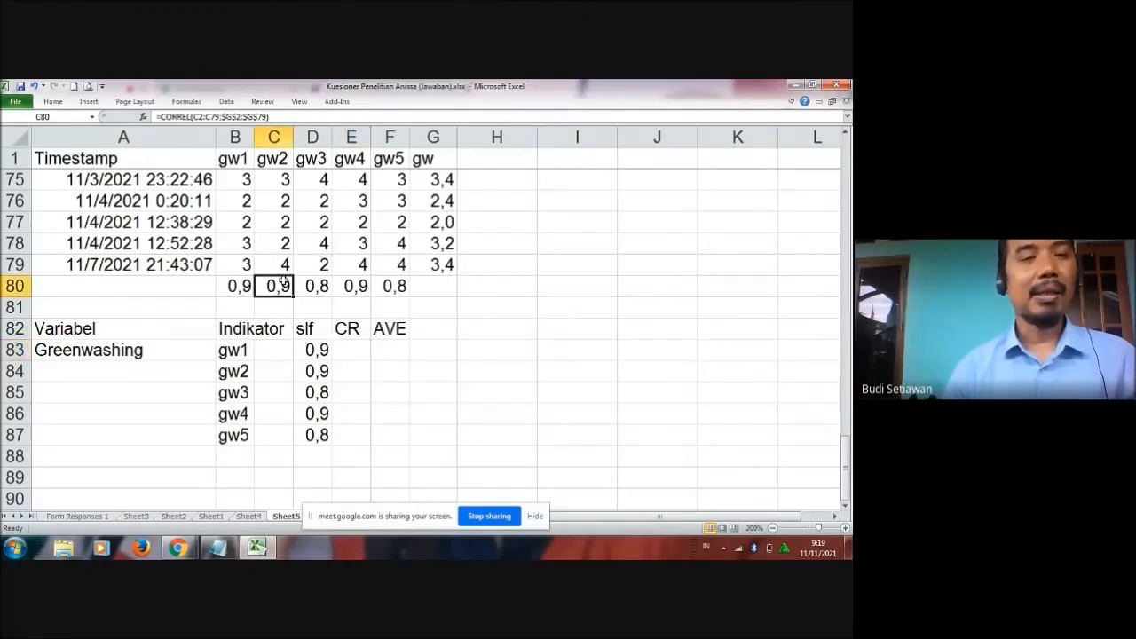
{"action": "left_click", "coordinate": [275, 136]}
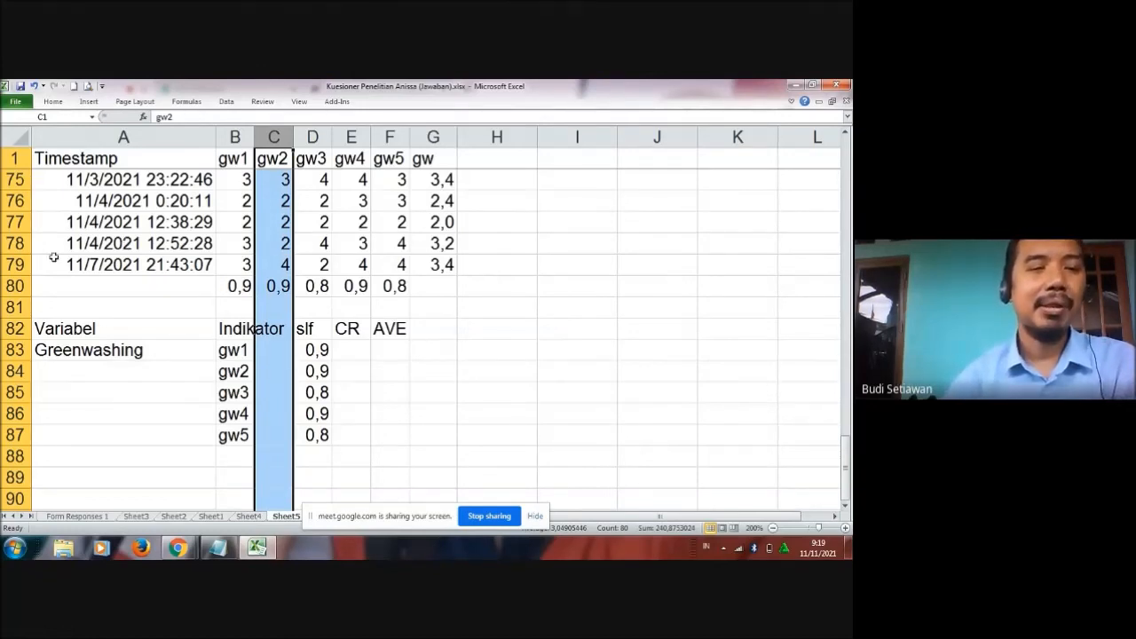
{"action": "left_click", "coordinate": [413, 388]}
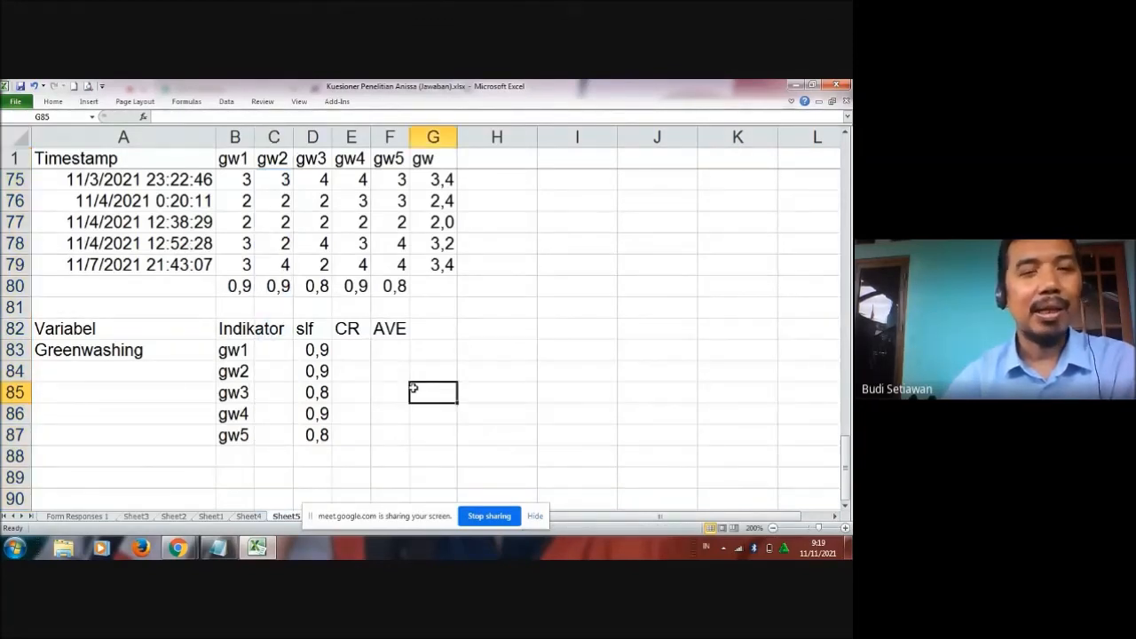